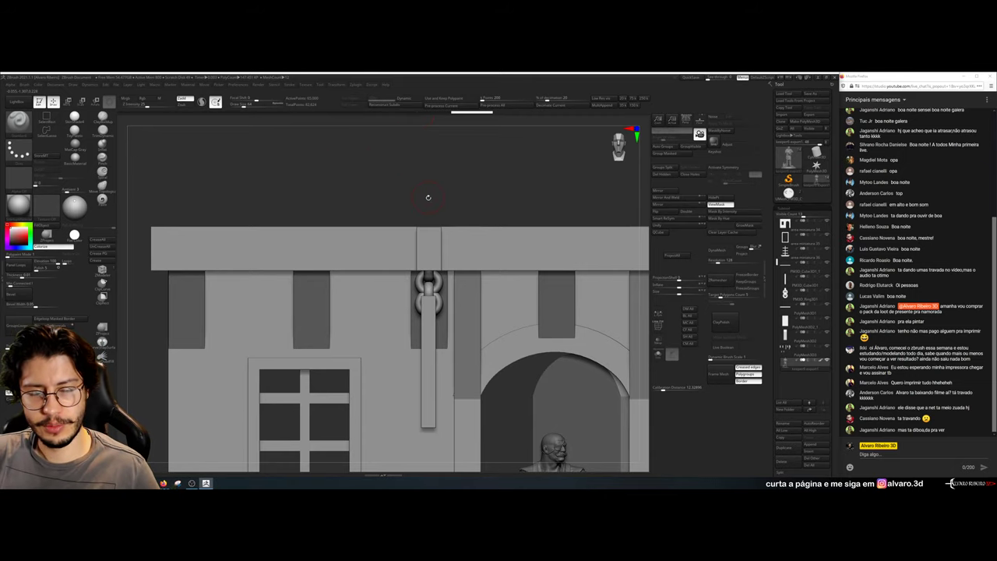
Select the support brackets and posts under the building's top beam and isolate them with their polygroup wireframe displayed
{"action": "left_click_drag", "start_coordinate": [428, 197], "coordinate": [575, 289]}
{"action": "left_click_drag", "start_coordinate": [561, 342], "coordinate": [539, 254], "text": "alt"}
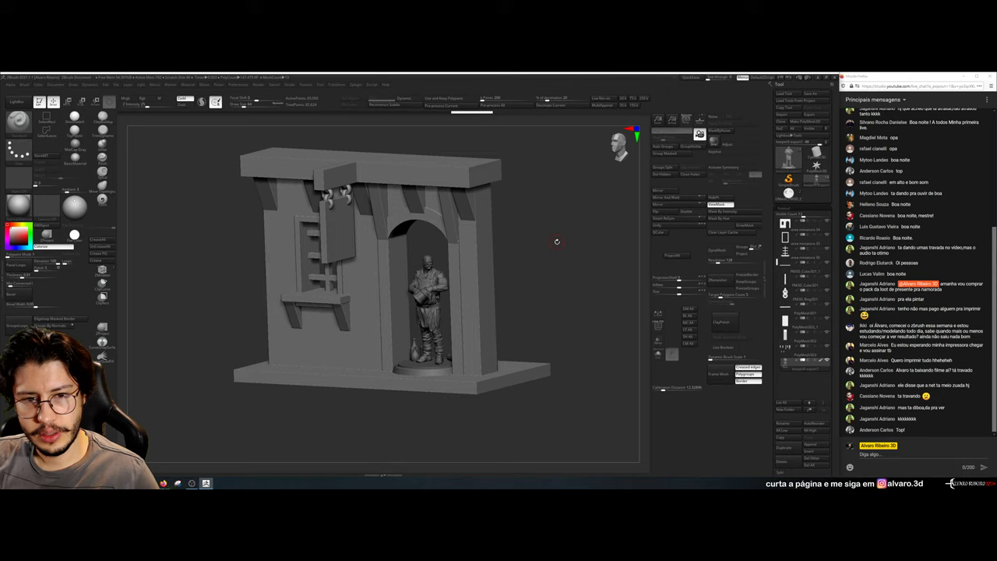
{"action": "left_click_drag", "start_coordinate": [557, 241], "coordinate": [596, 243]}
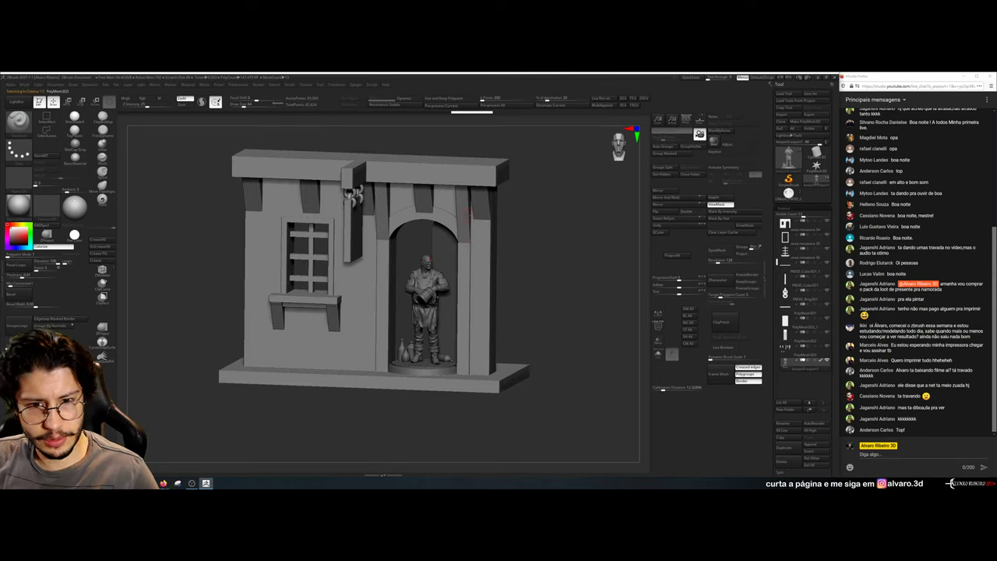
{"action": "left_click", "coordinate": [468, 219], "text": "alt"}
{"action": "left_click", "coordinate": [659, 353]}
{"action": "left_click", "coordinate": [658, 353]}
{"action": "mouse_move", "coordinate": [640, 343]}
{"action": "left_mouse_down"}
{"action": "mouse_move", "coordinate": [601, 267]}
{"action": "mouse_move", "coordinate": [638, 331]}
{"action": "left_mouse_up"}
{"action": "left_click", "coordinate": [658, 353]}
{"action": "left_click", "coordinate": [658, 326]}
{"action": "left_click_drag", "start_coordinate": [569, 263], "coordinate": [613, 304], "text": "alt"}
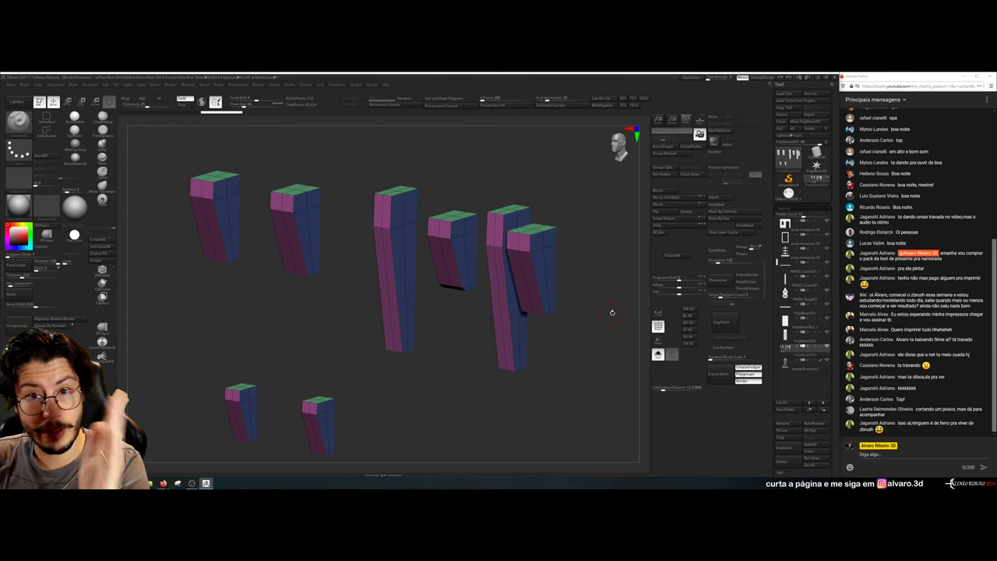
Compare the brackets with the complete building, and isolate them again with their polygroup wireframe displayed
{"action": "left_click", "coordinate": [658, 326]}
{"action": "left_click", "coordinate": [658, 355]}
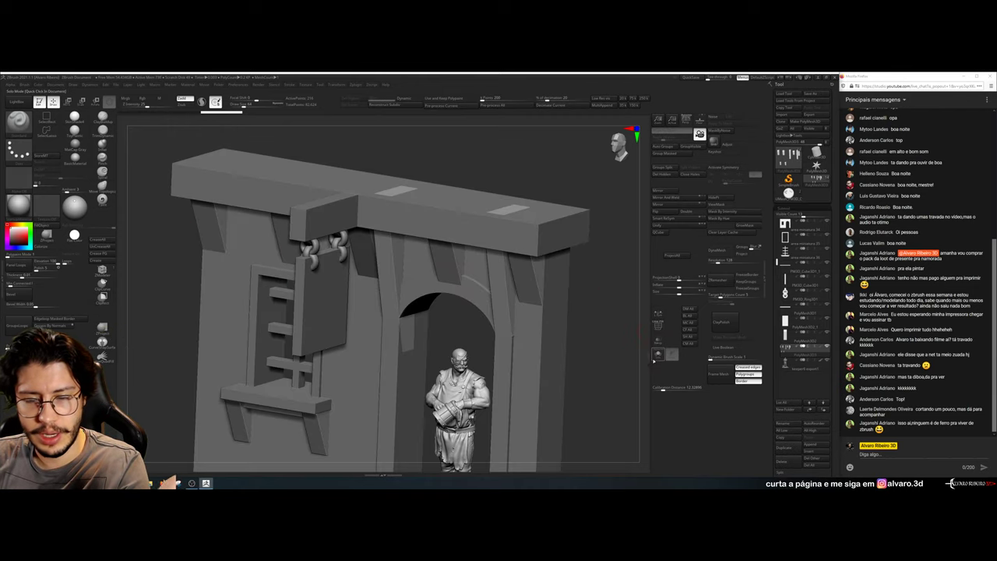
{"action": "left_click_drag", "start_coordinate": [623, 327], "coordinate": [621, 306]}
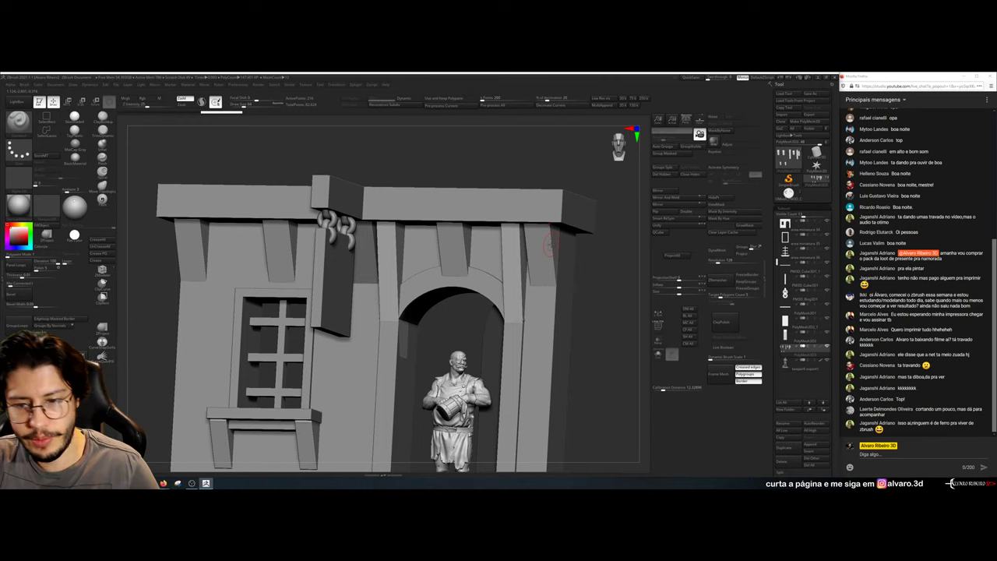
{"action": "left_click", "coordinate": [658, 353]}
{"action": "left_click", "coordinate": [659, 327]}
{"action": "right_click_drag", "start_coordinate": [544, 233], "coordinate": [541, 276]}
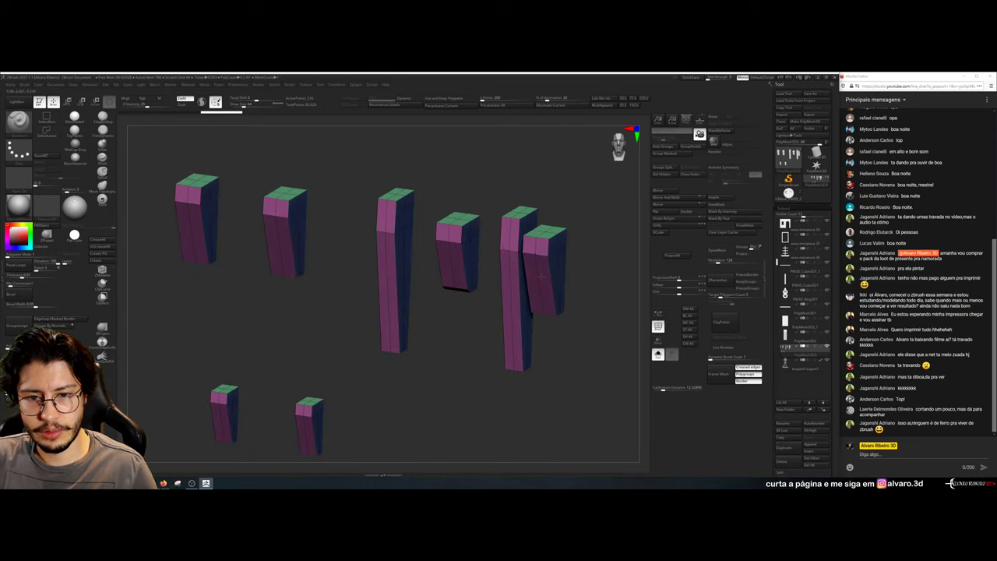
{"action": "left_click_drag", "start_coordinate": [596, 265], "coordinate": [573, 269]}
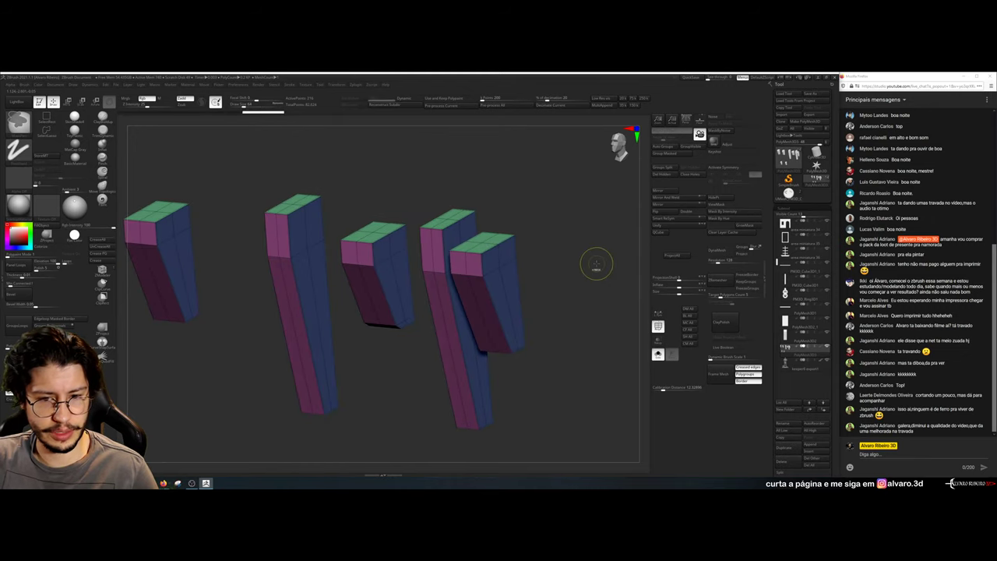
Mask the upper front faces of the brackets from a side view and assign them their own polygroup
{"action": "left_click_drag", "start_coordinate": [595, 265], "coordinate": [345, 212]}
{"action": "key", "text": "ctrl+z"}
{"action": "key", "text": "ctrl+z"}
{"action": "left_click_drag", "start_coordinate": [263, 178], "coordinate": [347, 261], "text": "ctrl"}
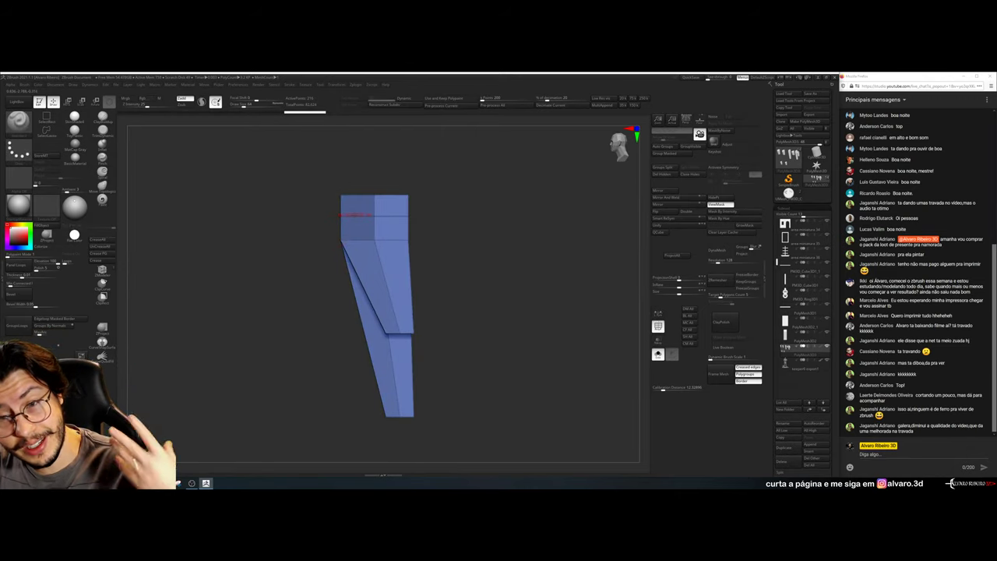
{"action": "left_click_drag", "start_coordinate": [531, 222], "coordinate": [480, 238]}
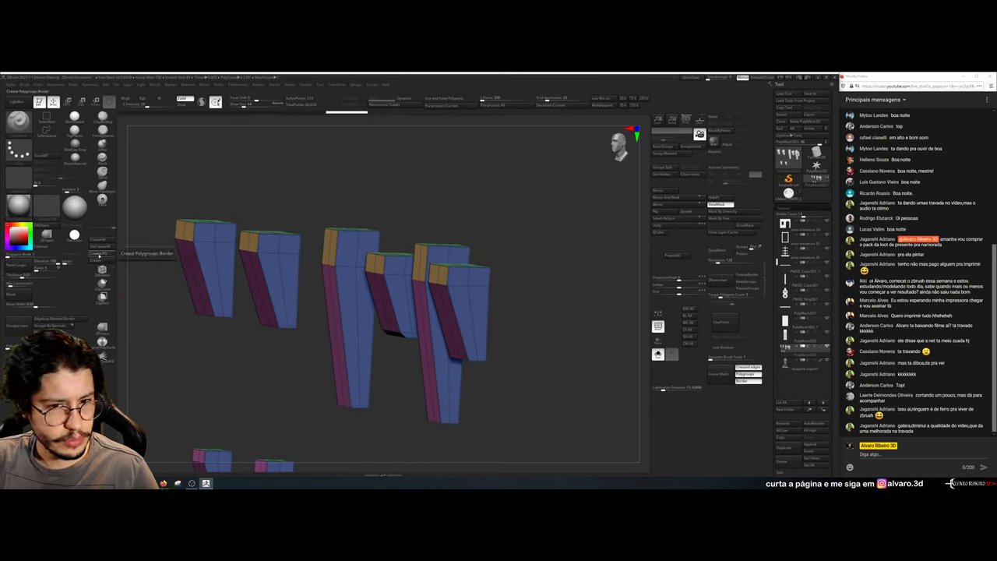
Crease the brackets' polygroup borders and subdivide the mesh
{"action": "left_click_drag", "start_coordinate": [561, 207], "coordinate": [579, 205]}
{"action": "key", "text": "ctrl+z"}
{"action": "left_click_drag", "start_coordinate": [569, 291], "coordinate": [535, 320], "text": "shift"}
{"action": "mouse_move", "coordinate": [495, 379]}
{"action": "left_mouse_down", "text": "ctrl"}
{"action": "mouse_move", "coordinate": [331, 347]}
{"action": "mouse_move", "coordinate": [299, 311]}
{"action": "left_mouse_up", "text": "ctrl"}
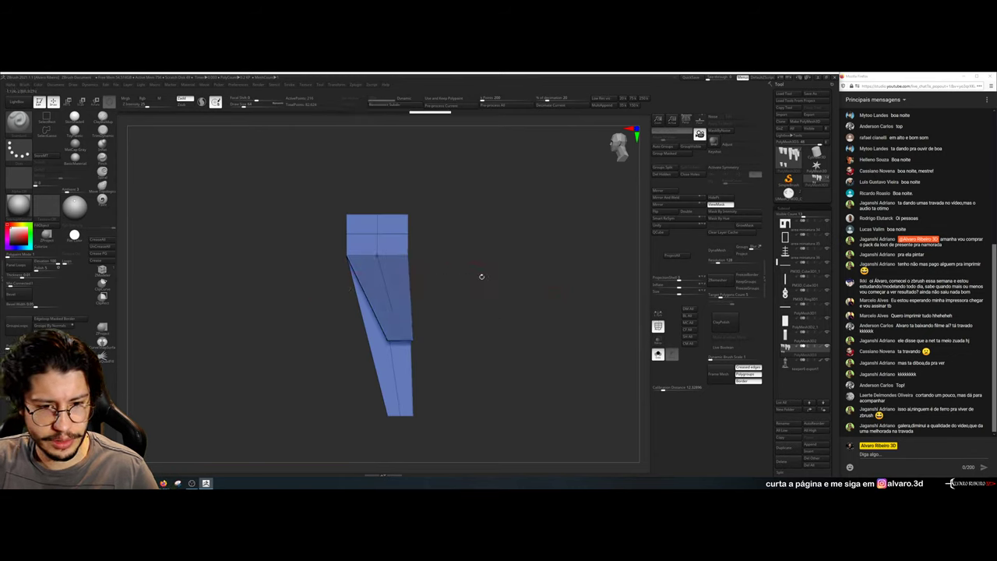
{"action": "left_click", "coordinate": [461, 276], "text": "ctrl+shift"}
{"action": "left_click", "coordinate": [103, 253]}
{"action": "key", "text": "ctrl+d"}
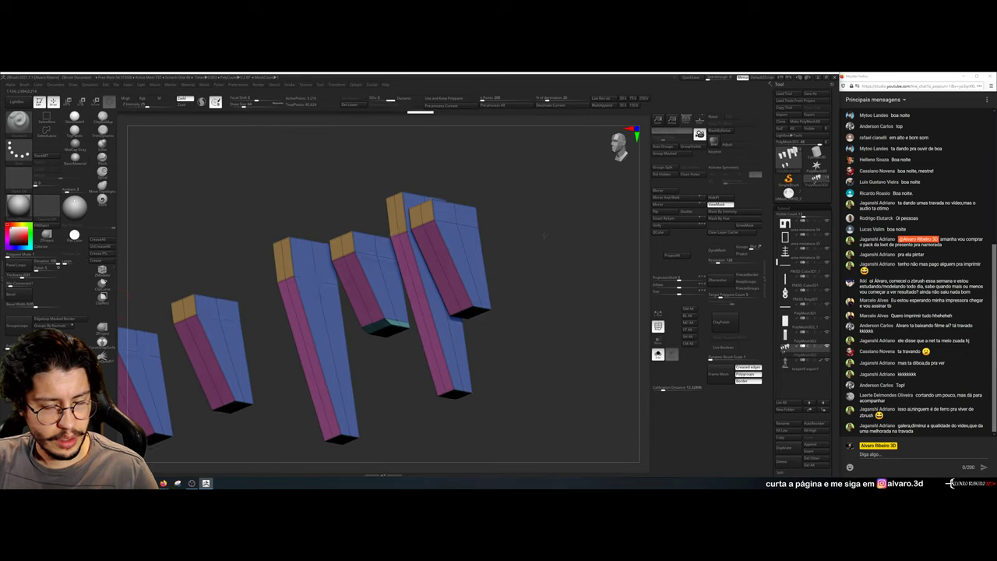
Uncrease the brackets, hide their wireframe and show them within the complete building
{"action": "left_click_drag", "start_coordinate": [539, 227], "coordinate": [541, 252]}
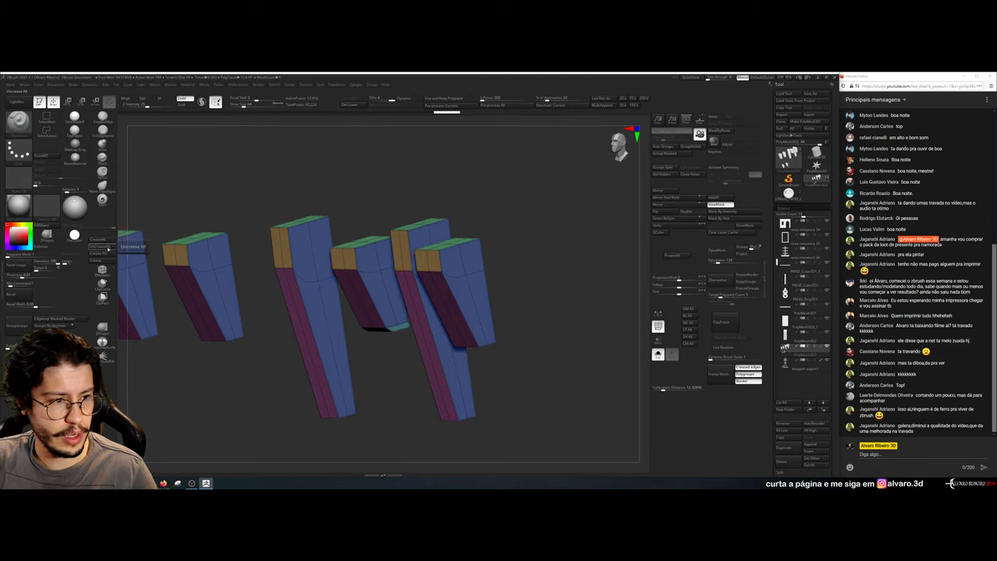
{"action": "left_click_drag", "start_coordinate": [529, 223], "coordinate": [581, 224]}
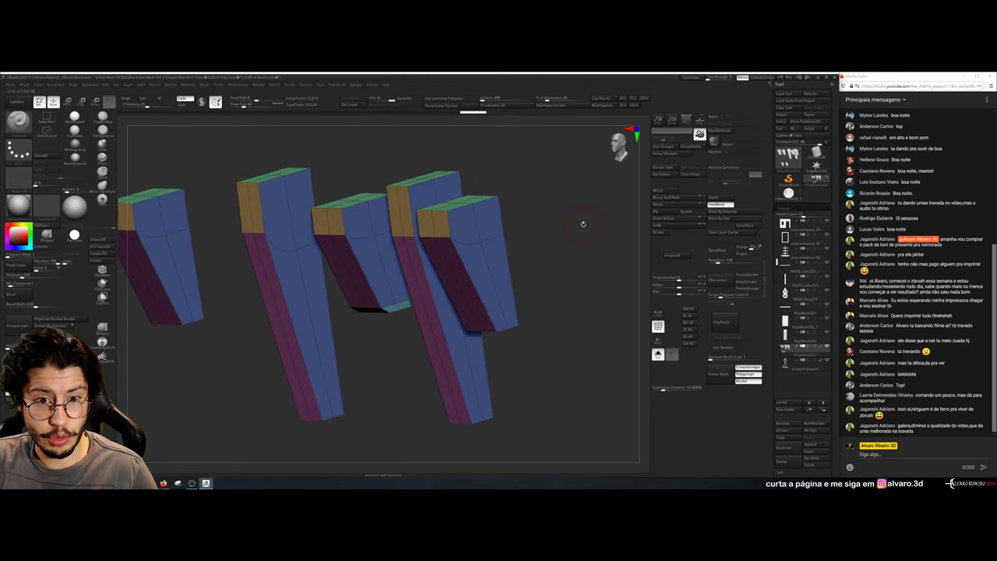
{"action": "key", "text": "shift+f"}
{"action": "left_click_drag", "start_coordinate": [601, 298], "coordinate": [574, 270]}
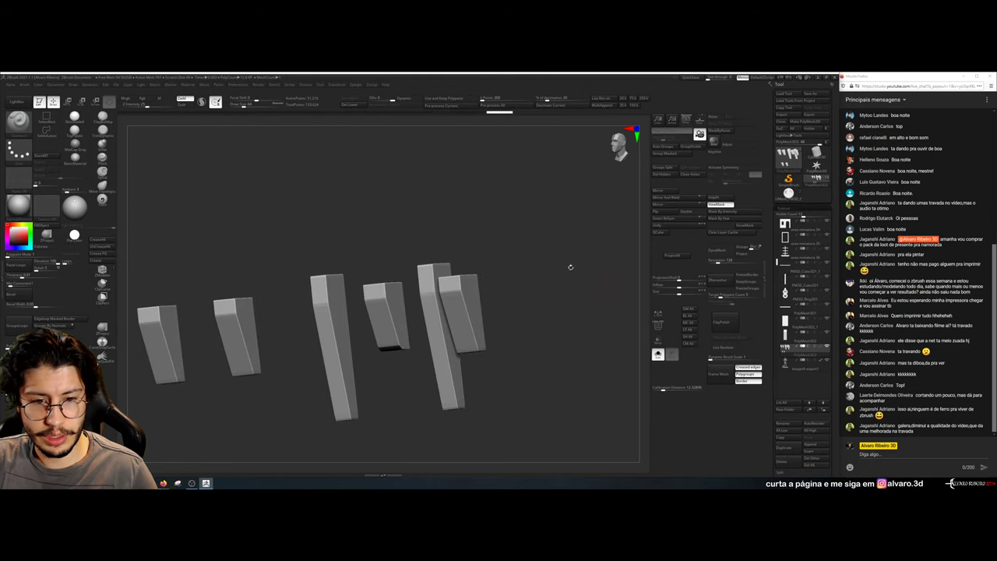
{"action": "left_click", "coordinate": [658, 355]}
{"action": "left_click_drag", "start_coordinate": [601, 318], "coordinate": [576, 312]}
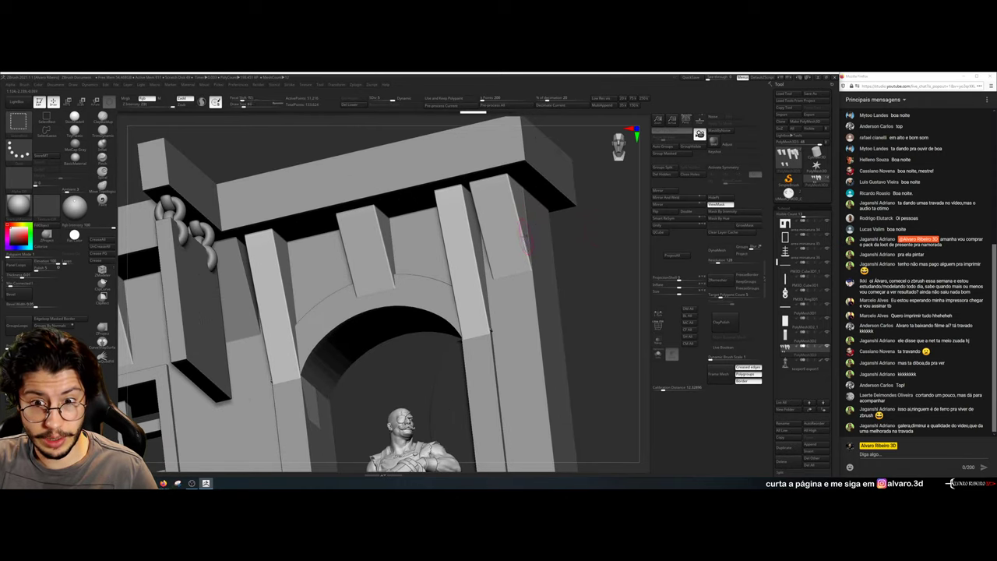
{"action": "left_click_drag", "start_coordinate": [604, 253], "coordinate": [592, 234], "text": "alt"}
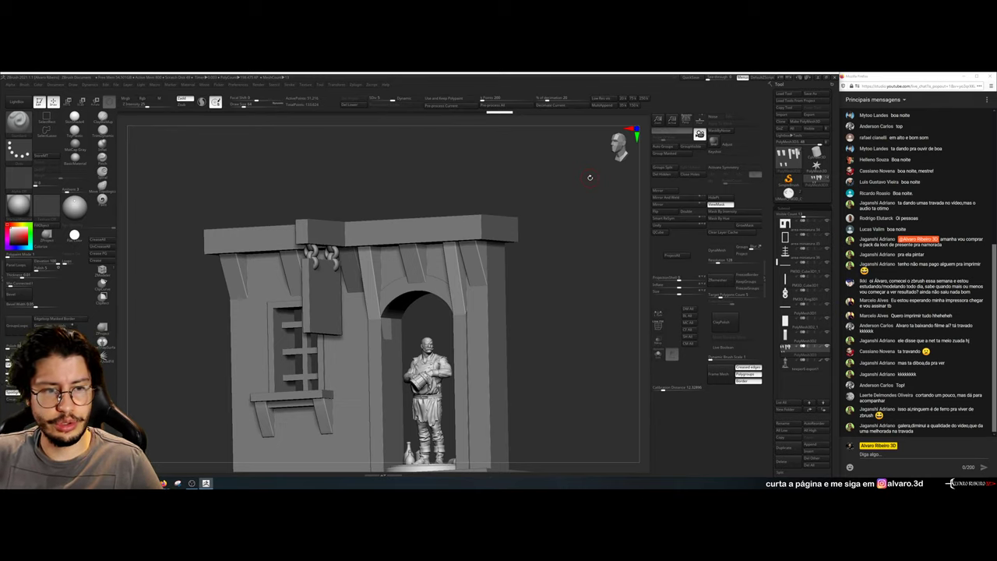
Isolate the brackets and subdivide their mesh further
{"action": "left_click", "coordinate": [659, 354]}
{"action": "mouse_move", "coordinate": [601, 270]}
{"action": "left_mouse_down"}
{"action": "mouse_move", "coordinate": [619, 270]}
{"action": "mouse_move", "coordinate": [596, 278]}
{"action": "mouse_move", "coordinate": [584, 238]}
{"action": "mouse_move", "coordinate": [584, 261]}
{"action": "left_mouse_up"}
{"action": "key", "text": "f"}
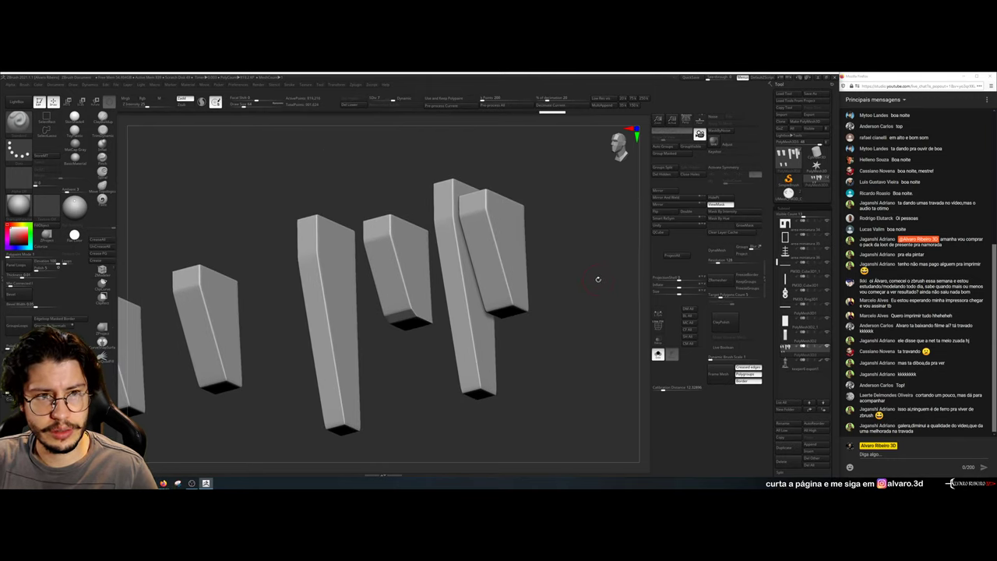
{"action": "key", "text": "ctrl+d"}
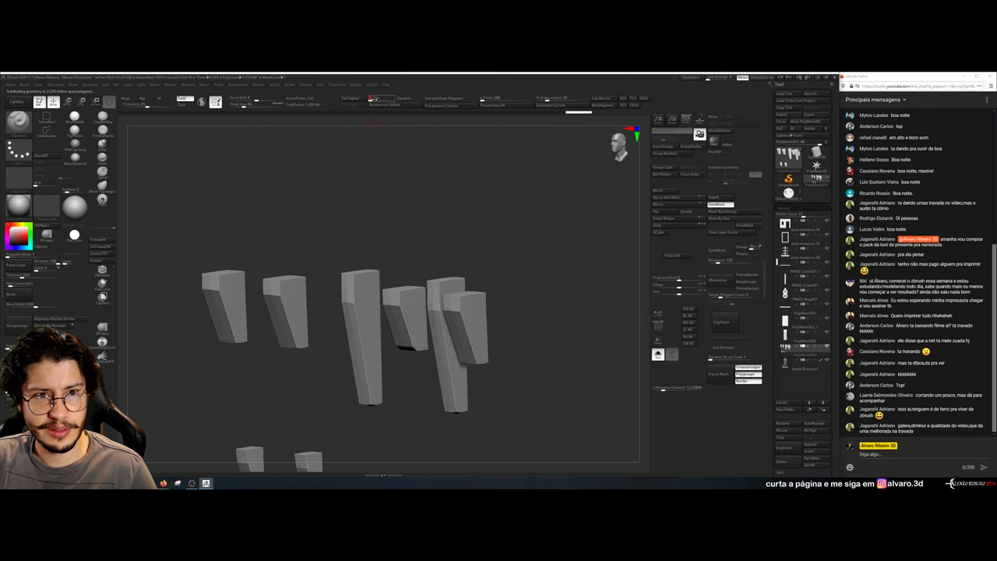
Return the brackets to their highest subdivision level and bring the rest of the building back into view
{"action": "left_click_drag", "start_coordinate": [374, 98], "coordinate": [395, 99]}
{"action": "mouse_move", "coordinate": [553, 264]}
{"action": "left_mouse_down"}
{"action": "mouse_move", "coordinate": [554, 232]}
{"action": "mouse_move", "coordinate": [543, 274]}
{"action": "left_mouse_up"}
{"action": "left_click", "coordinate": [658, 354]}
{"action": "left_click_drag", "start_coordinate": [599, 339], "coordinate": [639, 341], "text": "alt"}
{"action": "left_click_drag", "start_coordinate": [603, 283], "coordinate": [595, 313]}
{"action": "mouse_move", "coordinate": [595, 313]}
{"action": "left_mouse_down", "text": "alt"}
{"action": "mouse_move", "coordinate": [592, 283]}
{"action": "mouse_move", "coordinate": [583, 313]}
{"action": "left_mouse_up", "text": "alt"}
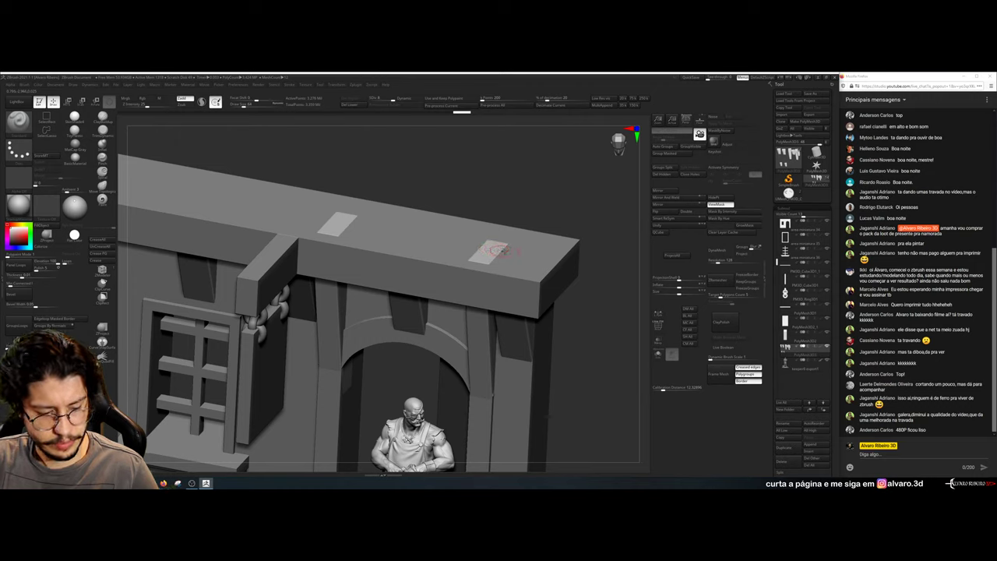
Reposition the bracket tops inside the top beam with the transform gizmo and return to draw mode
{"action": "key", "text": "w"}
{"action": "key", "text": "y"}
{"action": "left_click", "coordinate": [514, 257]}
{"action": "key", "text": "ctrl+z"}
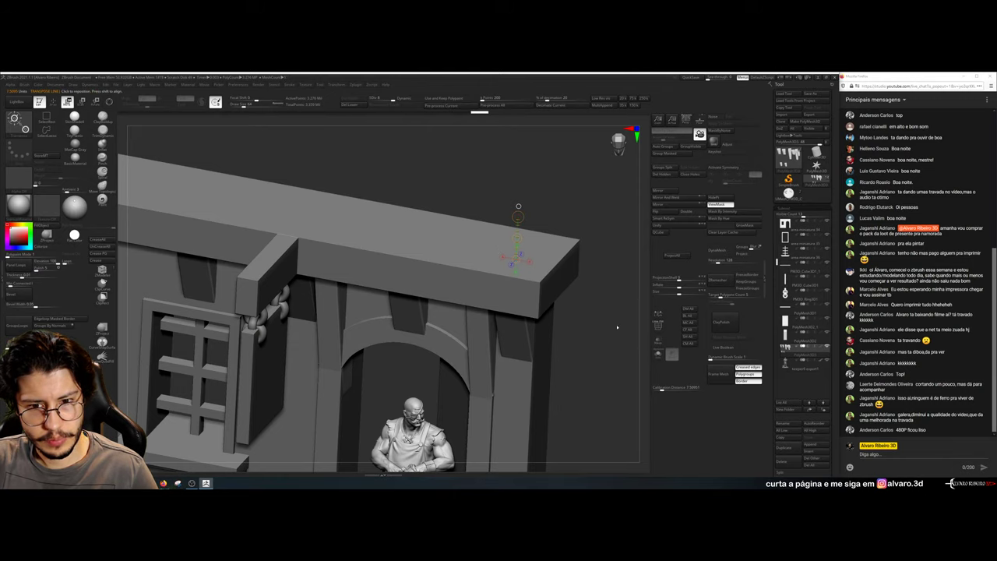
{"action": "left_click", "coordinate": [658, 355]}
{"action": "left_click", "coordinate": [663, 356]}
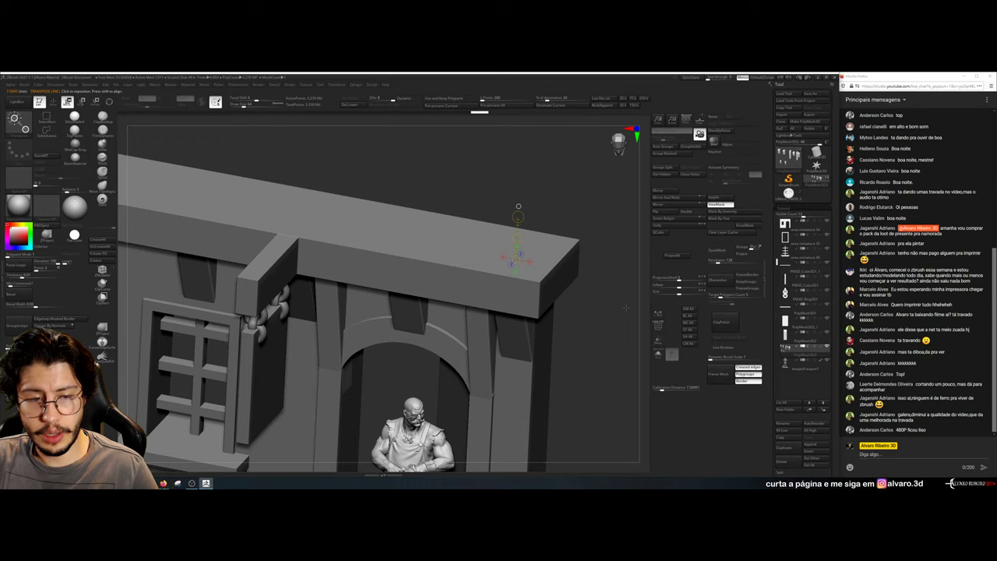
{"action": "left_click_drag", "start_coordinate": [580, 335], "coordinate": [583, 246], "text": "alt"}
{"action": "key", "text": "q"}
Set up the TrimDynamic brush with a square alpha and raise its Z intensity to 74
{"action": "mouse_move", "coordinate": [538, 398]}
{"action": "left_mouse_down"}
{"action": "mouse_move", "coordinate": [520, 335]}
{"action": "mouse_move", "coordinate": [563, 232]}
{"action": "left_mouse_up"}
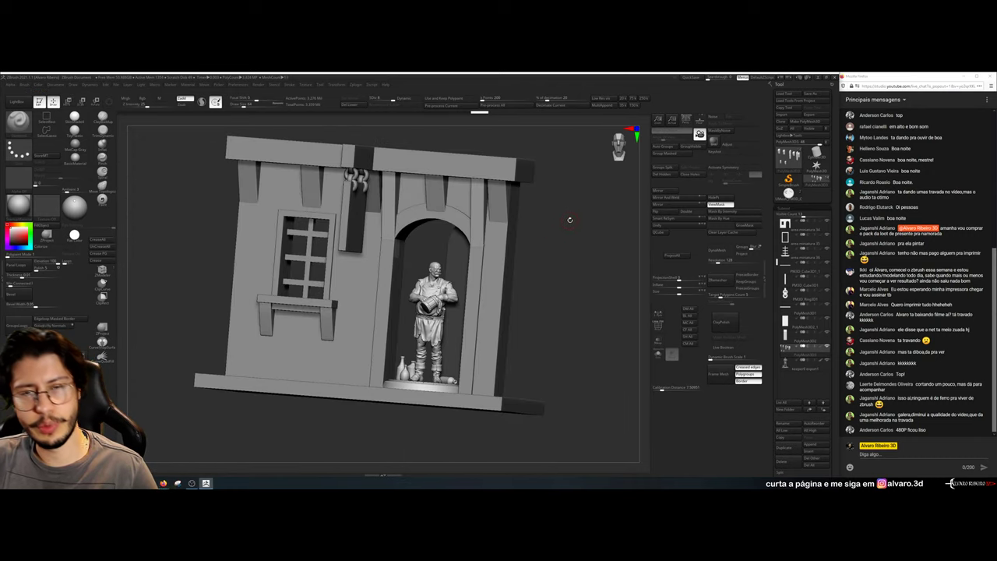
{"action": "mouse_move", "coordinate": [580, 231]}
{"action": "left_mouse_down"}
{"action": "mouse_move", "coordinate": [579, 219]}
{"action": "mouse_move", "coordinate": [580, 249]}
{"action": "left_mouse_up"}
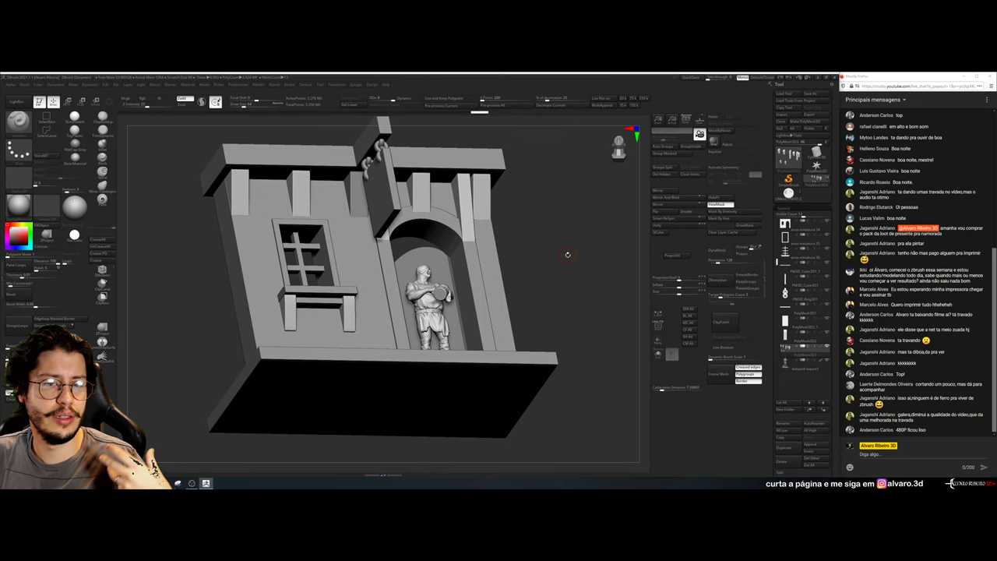
{"action": "left_click_drag", "start_coordinate": [572, 246], "coordinate": [539, 246]}
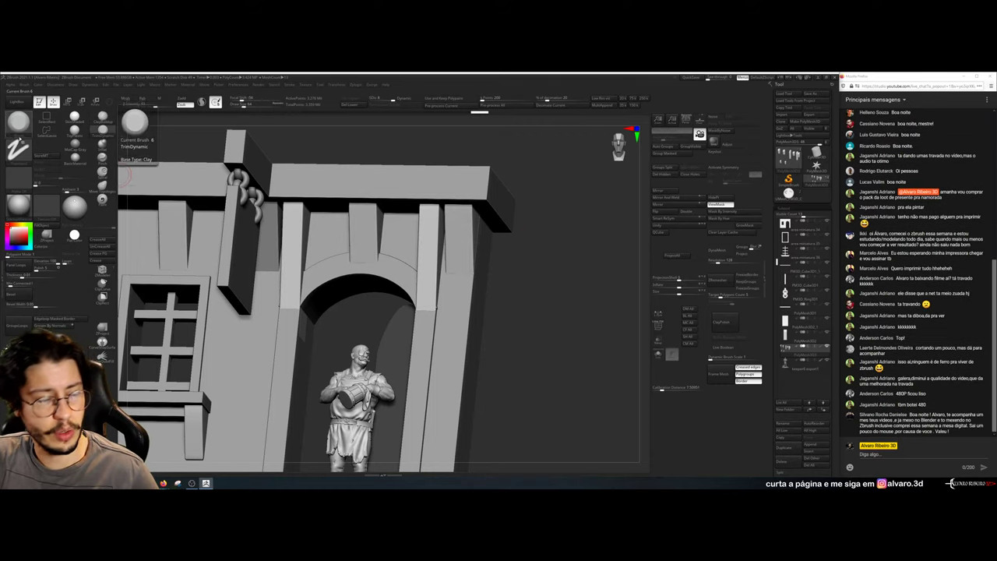
{"action": "left_click", "coordinate": [19, 179]}
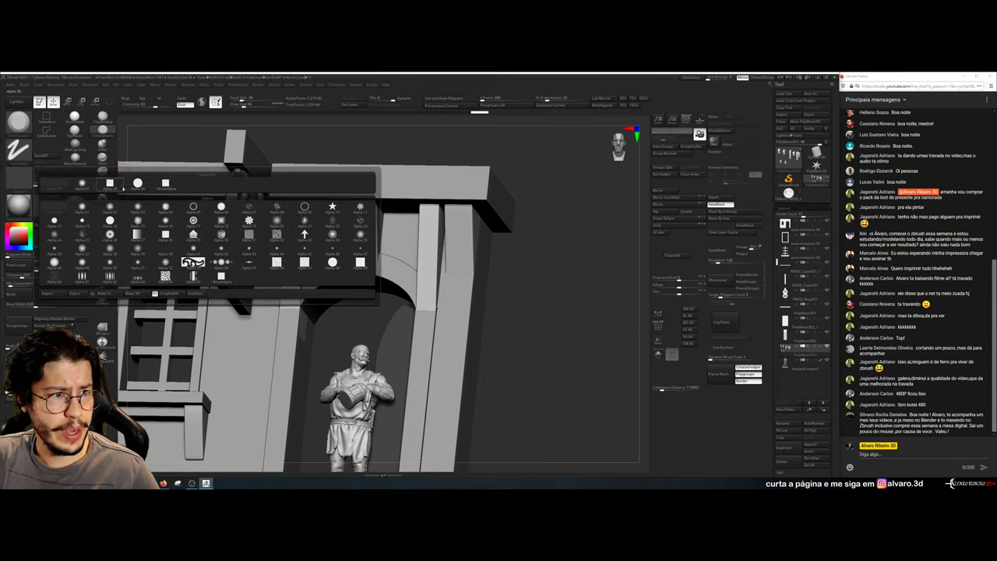
{"action": "left_click", "coordinate": [109, 184]}
{"action": "left_click", "coordinate": [19, 179]}
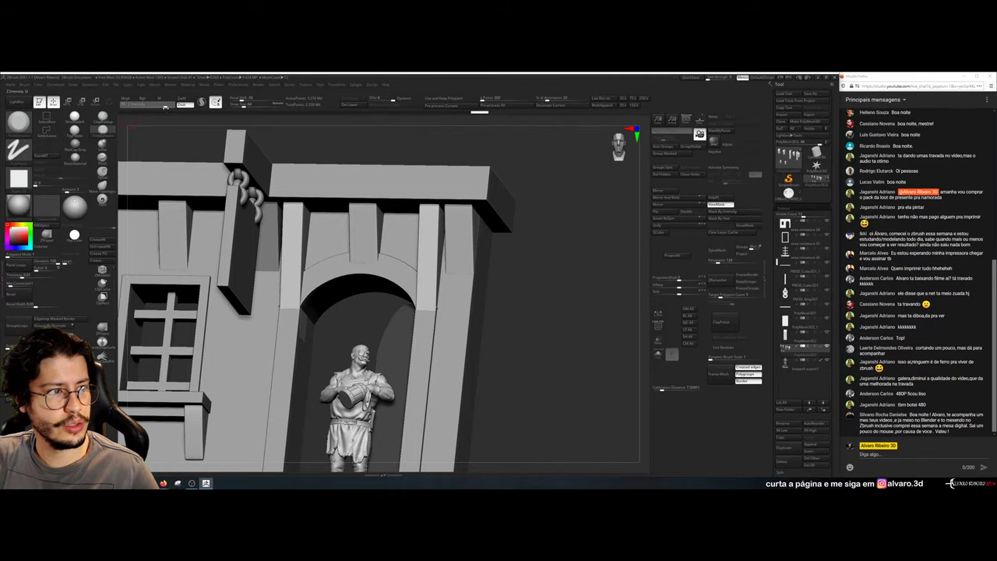
Isolate the brackets and chip the vertical and lower edges of the short bracket at the building's right corner
{"action": "left_click", "coordinate": [658, 354]}
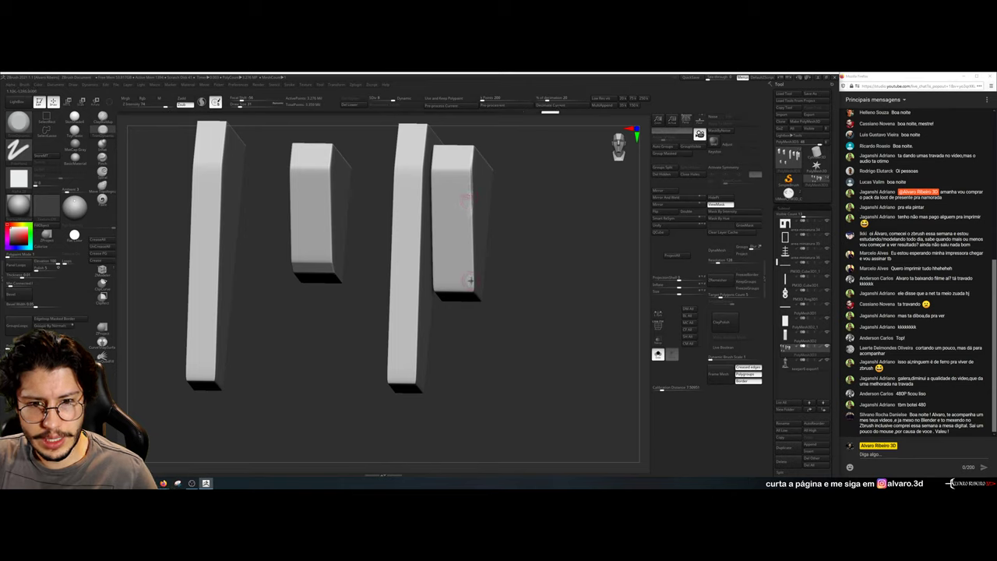
{"action": "left_click_drag", "start_coordinate": [522, 233], "coordinate": [581, 234]}
{"action": "left_click_drag", "start_coordinate": [436, 183], "coordinate": [434, 204]}
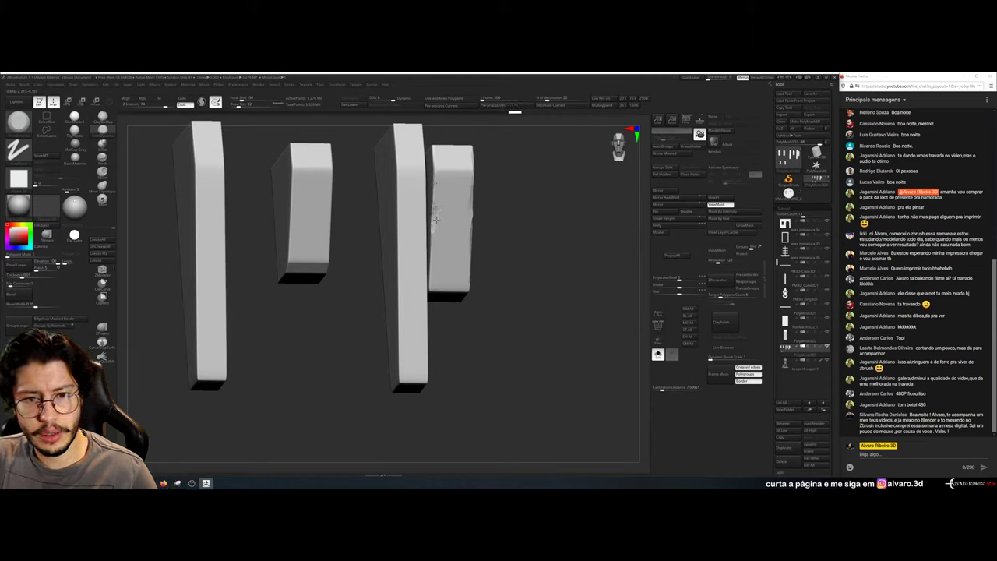
{"action": "left_click_drag", "start_coordinate": [510, 243], "coordinate": [487, 226]}
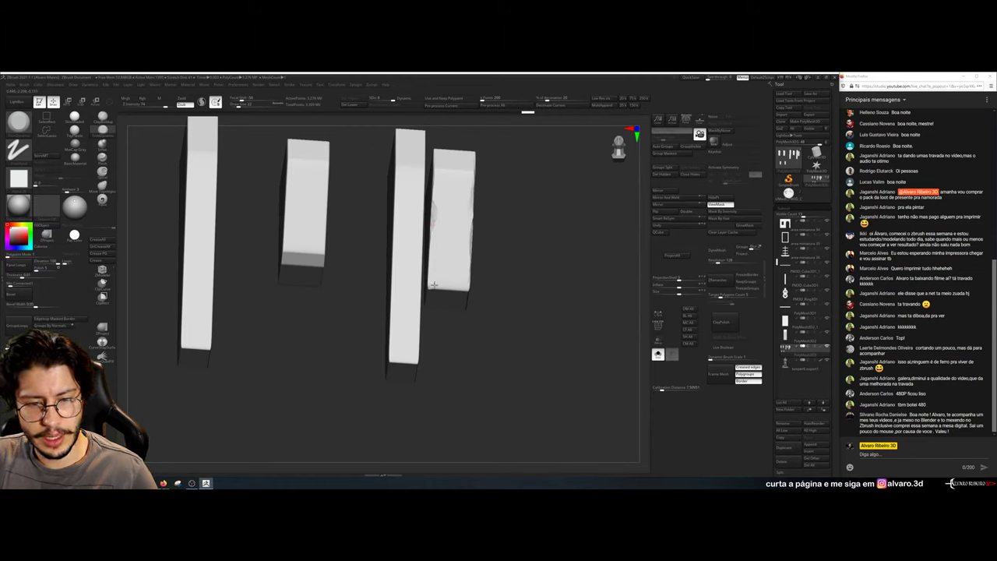
{"action": "right_click_drag", "start_coordinate": [434, 283], "coordinate": [479, 291]}
Show the complete building and chip both long edges of the tall post right of the arch
{"action": "left_click", "coordinate": [658, 355]}
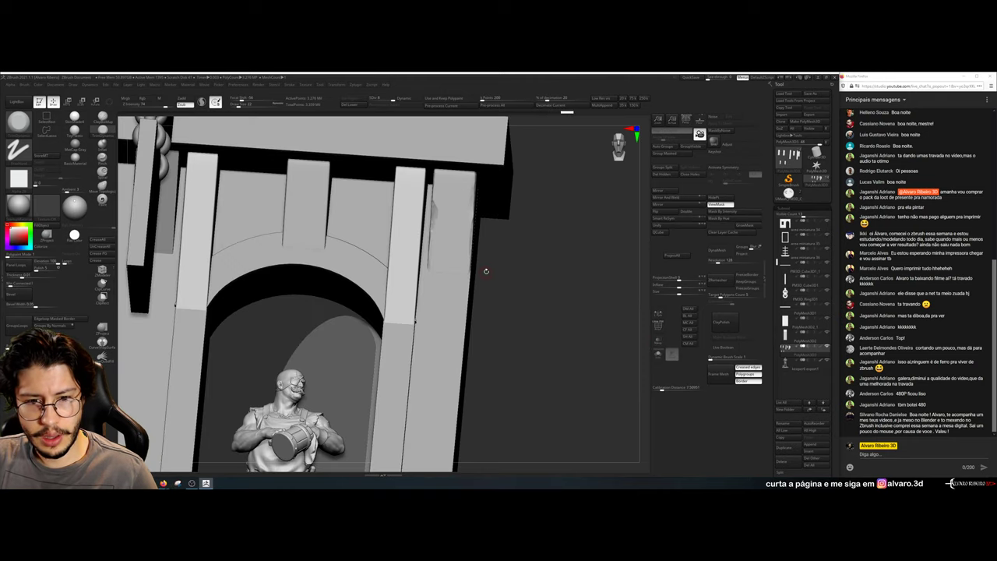
{"action": "right_click_drag", "start_coordinate": [528, 254], "coordinate": [440, 216]}
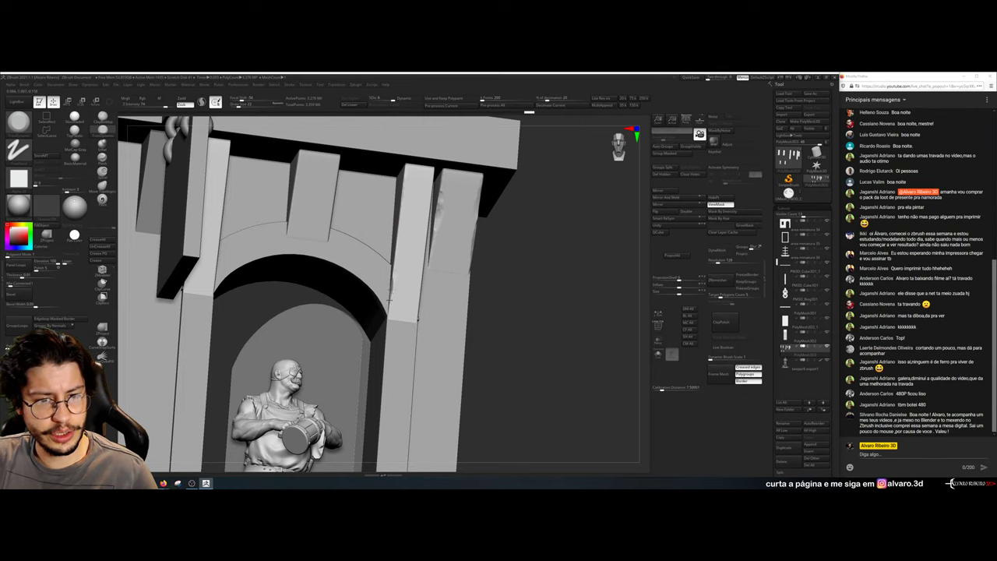
{"action": "right_click_drag", "start_coordinate": [390, 306], "coordinate": [417, 314]}
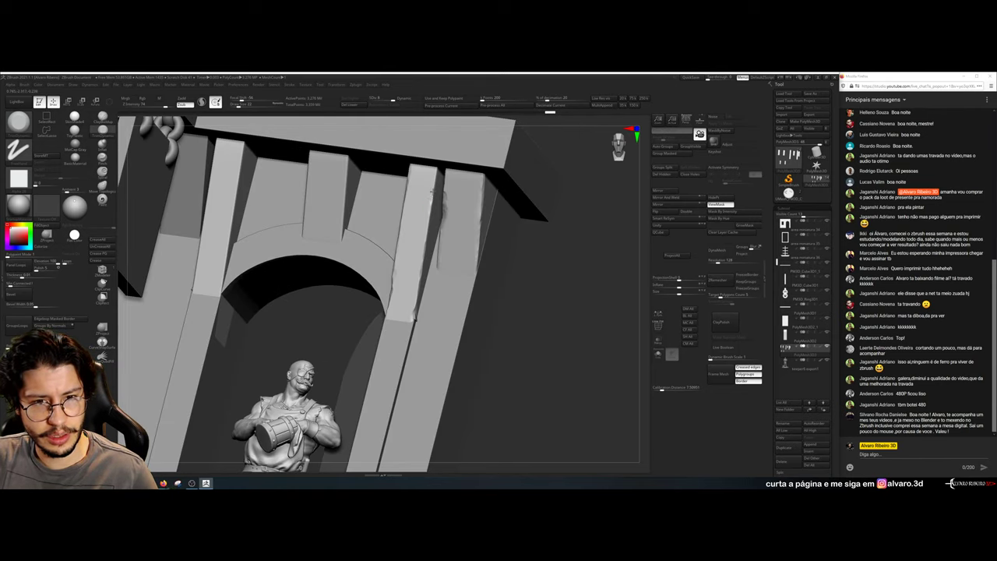
Chip the side edges of the short bracket centred above the arch
{"action": "right_click_drag", "start_coordinate": [337, 185], "coordinate": [349, 271], "text": "alt"}
{"action": "left_click_drag", "start_coordinate": [551, 230], "coordinate": [410, 226]}
{"action": "left_click_drag", "start_coordinate": [478, 265], "coordinate": [545, 327], "text": "alt"}
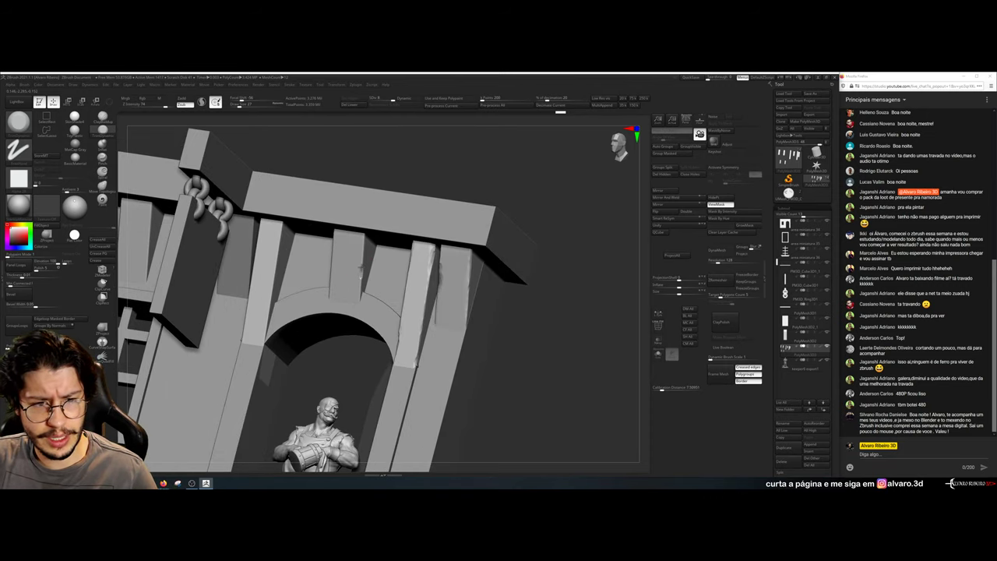
{"action": "left_click_drag", "start_coordinate": [361, 256], "coordinate": [360, 278]}
{"action": "mouse_move", "coordinate": [537, 312]}
{"action": "left_mouse_down"}
{"action": "mouse_move", "coordinate": [572, 315]}
{"action": "mouse_move", "coordinate": [530, 284]}
{"action": "mouse_move", "coordinate": [542, 281]}
{"action": "left_mouse_up"}
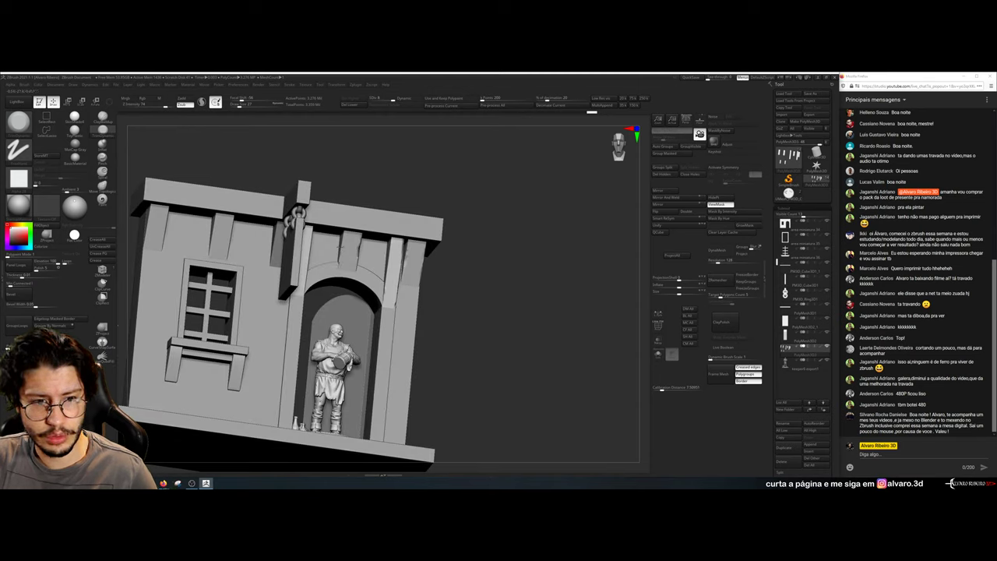
{"action": "left_click_drag", "start_coordinate": [340, 245], "coordinate": [314, 251]}
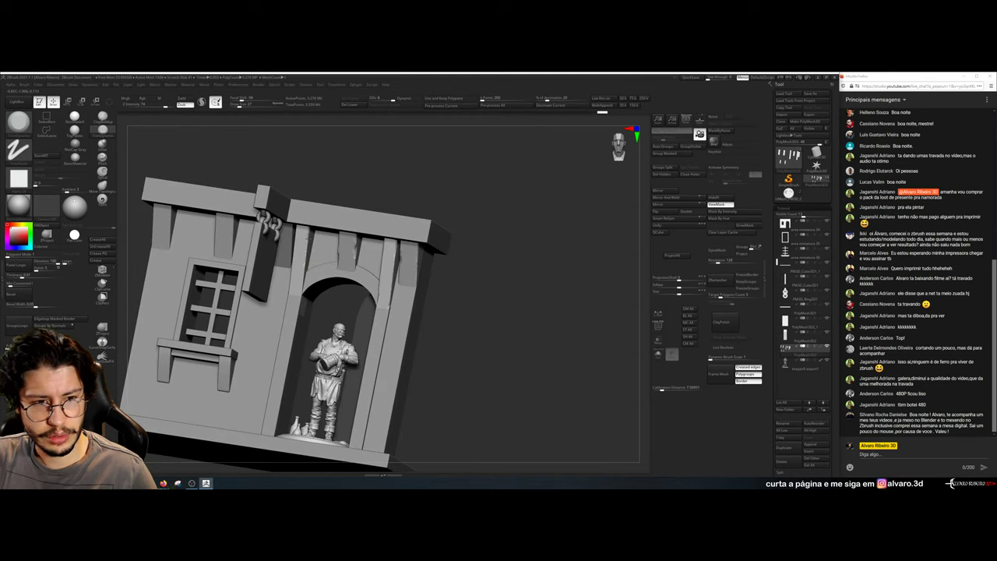
Chip the edges of the short bracket above the window and the short bracket at the building's left corner
{"action": "mouse_move", "coordinate": [309, 192]}
{"action": "left_mouse_down"}
{"action": "mouse_move", "coordinate": [303, 249]}
{"action": "mouse_move", "coordinate": [298, 237]}
{"action": "left_mouse_up"}
{"action": "right_click_drag", "start_coordinate": [299, 236], "coordinate": [350, 215]}
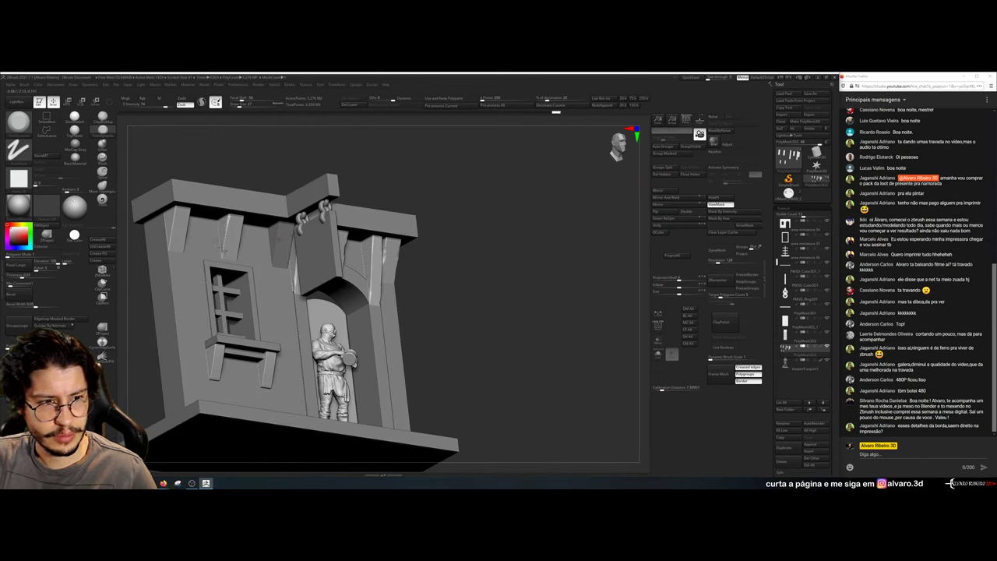
{"action": "left_click_drag", "start_coordinate": [221, 254], "coordinate": [237, 228]}
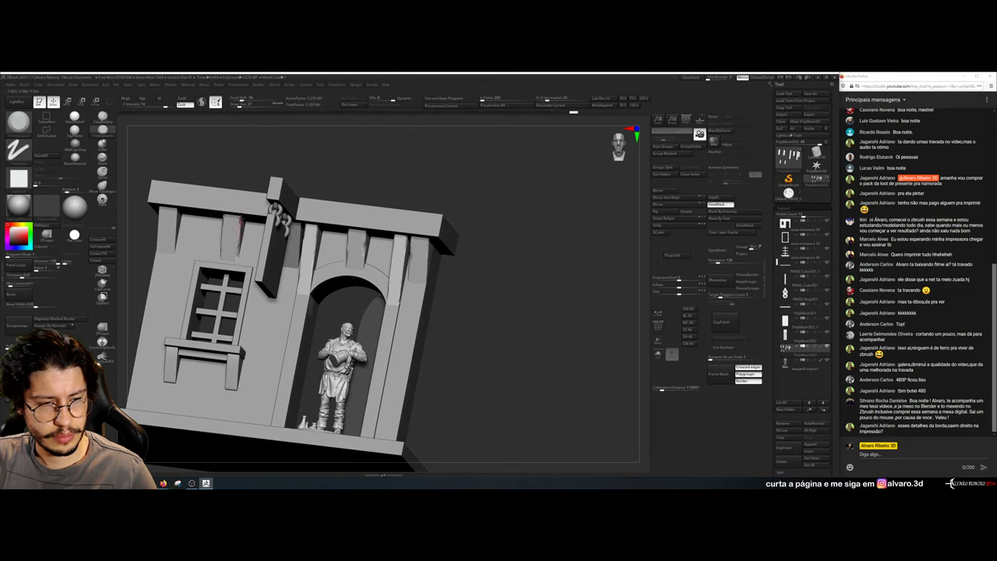
{"action": "mouse_move", "coordinate": [170, 245]}
{"action": "left_mouse_down"}
{"action": "mouse_move", "coordinate": [178, 202]}
{"action": "mouse_move", "coordinate": [163, 207]}
{"action": "left_mouse_up"}
Try larger chips on the inner edge of the tall post right of the arch, adjusting the brush size
{"action": "key", "text": "bracketright"}
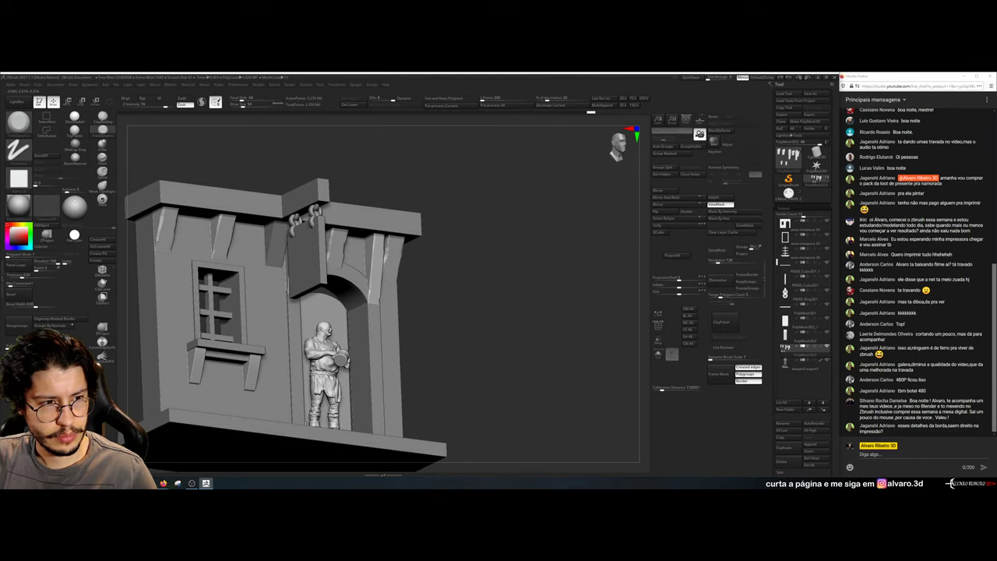
{"action": "left_click_drag", "start_coordinate": [373, 170], "coordinate": [424, 182]}
{"action": "left_click_drag", "start_coordinate": [396, 248], "coordinate": [400, 260]}
{"action": "left_click_drag", "start_coordinate": [472, 247], "coordinate": [483, 249]}
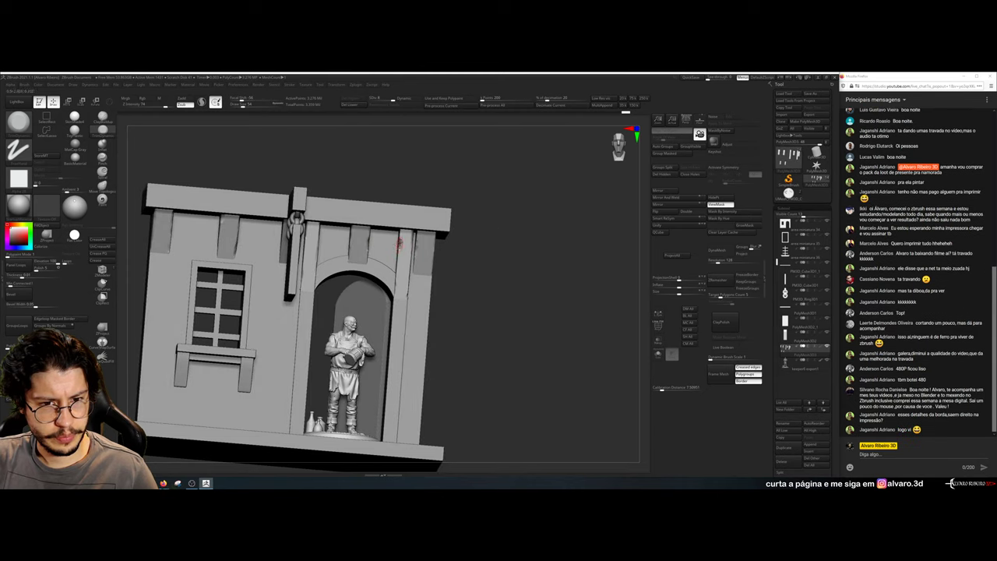
{"action": "key", "text": "p"}
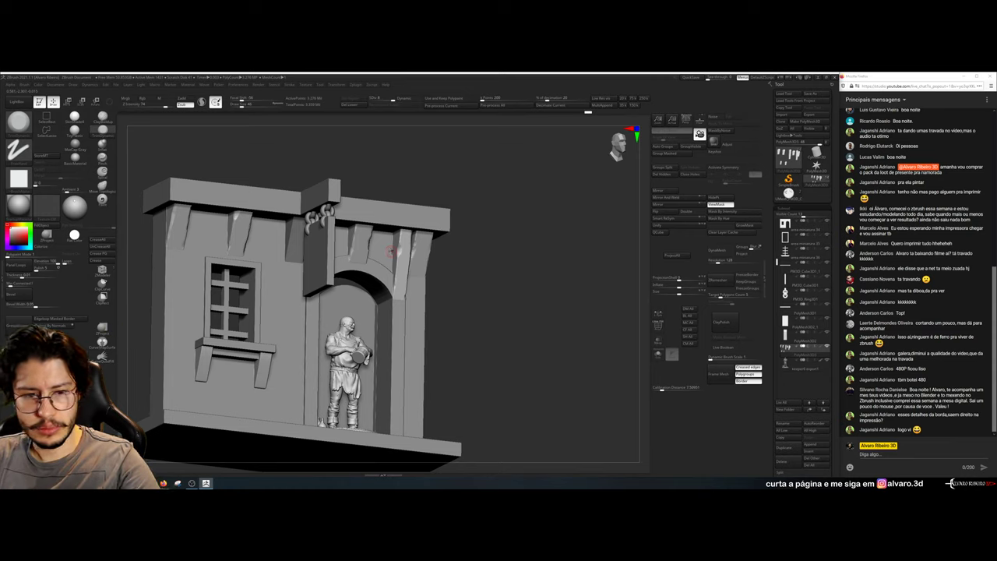
{"action": "left_click_drag", "start_coordinate": [395, 247], "coordinate": [397, 266]}
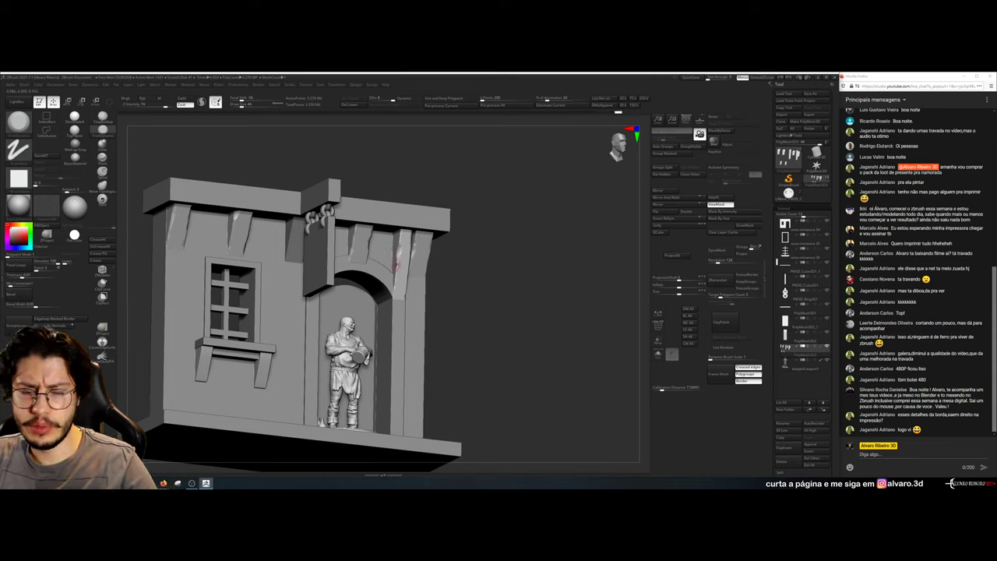
{"action": "mouse_move", "coordinate": [470, 239]}
{"action": "left_mouse_down"}
{"action": "mouse_move", "coordinate": [490, 224]}
{"action": "mouse_move", "coordinate": [472, 238]}
{"action": "left_mouse_up"}
{"action": "key", "text": "ctrl+z"}
{"action": "key", "text": "ctrl+z"}
{"action": "key", "text": "s"}
{"action": "left_click_drag", "start_coordinate": [401, 249], "coordinate": [399, 251]}
{"action": "mouse_move", "coordinate": [474, 223]}
{"action": "left_mouse_down"}
{"action": "mouse_move", "coordinate": [505, 229]}
{"action": "mouse_move", "coordinate": [480, 226]}
{"action": "mouse_move", "coordinate": [472, 238]}
{"action": "mouse_move", "coordinate": [469, 228]}
{"action": "left_mouse_up"}
{"action": "left_click_drag", "start_coordinate": [469, 228], "coordinate": [474, 265], "text": "alt"}
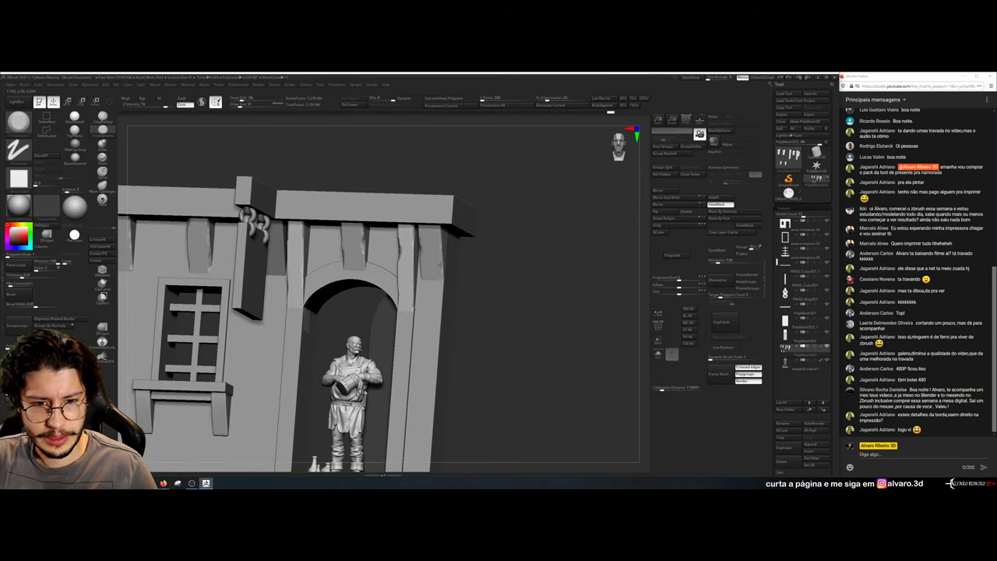
Undo the latest chip strokes on the brackets
{"action": "key", "text": "ctrl+z"}
{"action": "key", "text": "ctrl+z"}
{"action": "key", "text": "ctrl+z"}
{"action": "key", "text": "ctrl+z"}
{"action": "key", "text": "ctrl+z"}
{"action": "key", "text": "ctrl+z"}
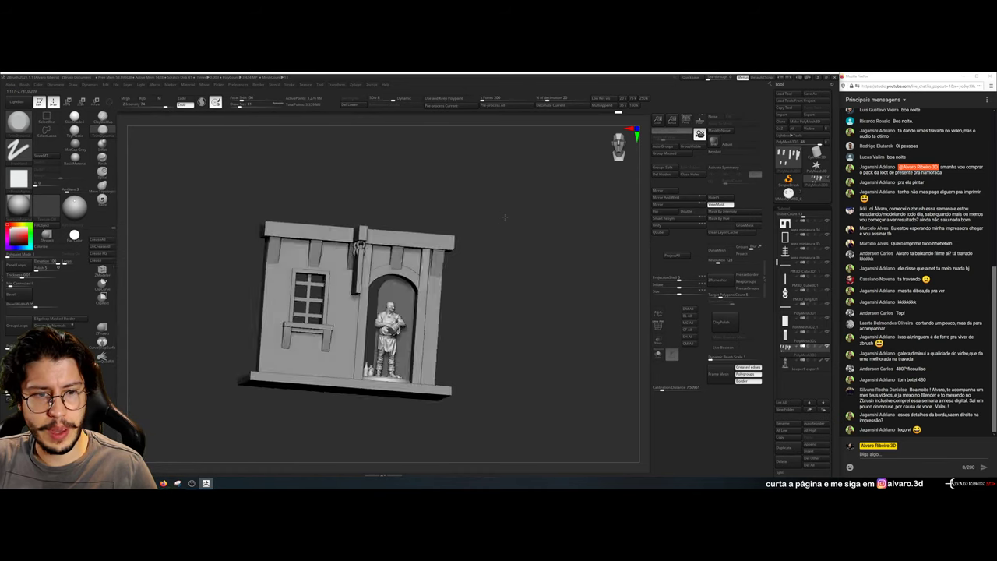
{"action": "left_click_drag", "start_coordinate": [503, 218], "coordinate": [524, 226], "text": "alt"}
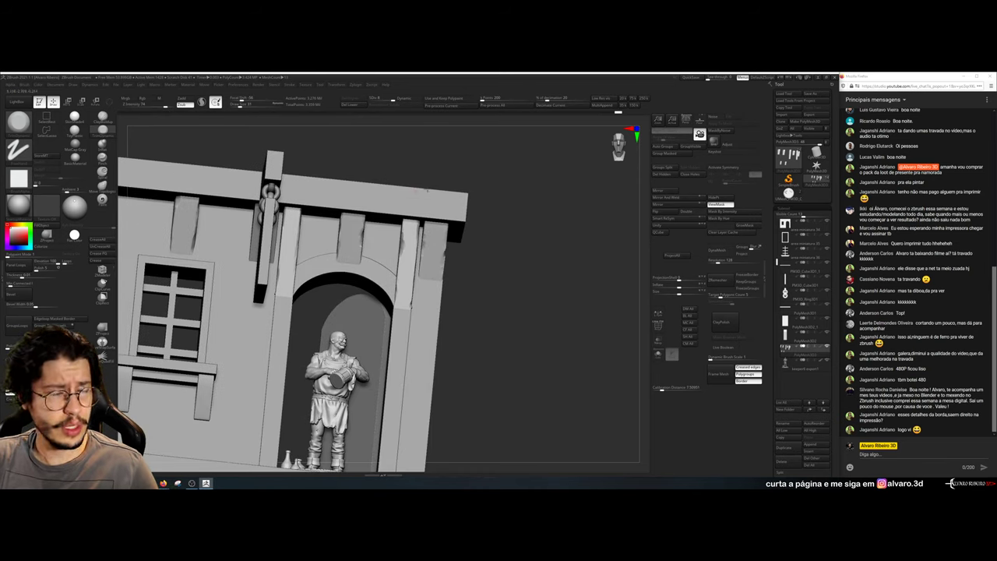
{"action": "left_click_drag", "start_coordinate": [406, 191], "coordinate": [393, 193], "text": "alt"}
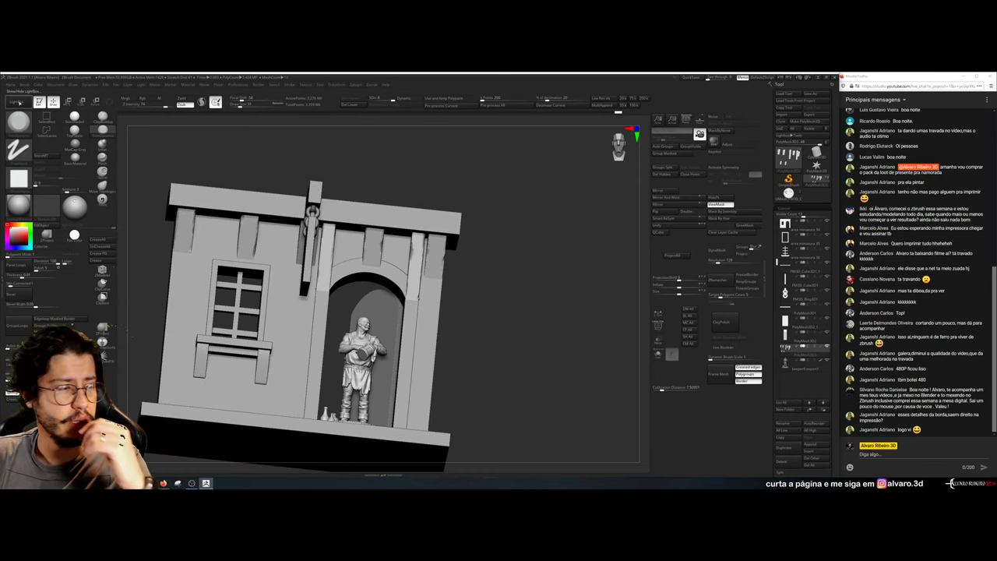
Browse the LightBox brush folders and load a wood-grain brush from the My Brushes folder
{"action": "left_click", "coordinate": [17, 99]}
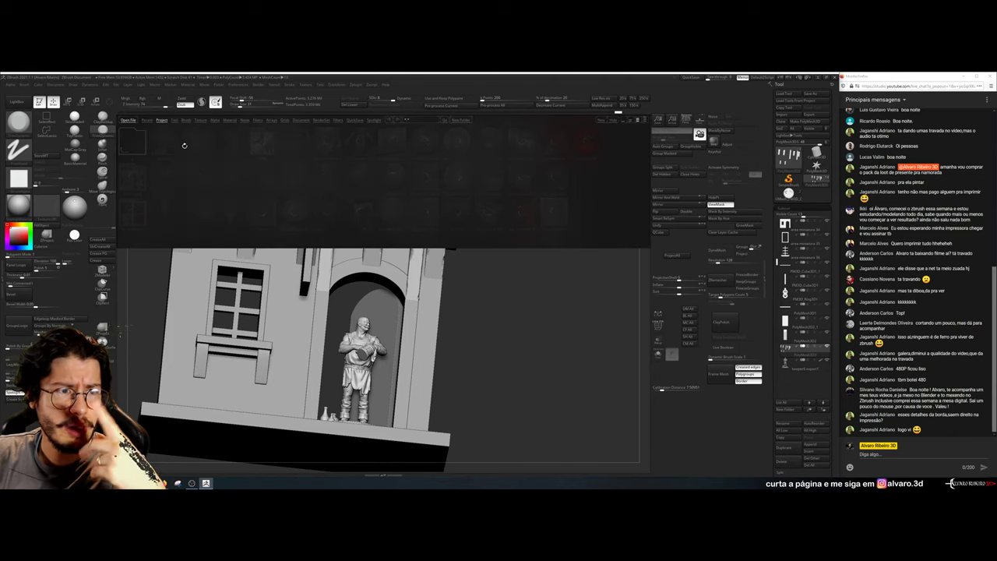
{"action": "left_click", "coordinate": [186, 120]}
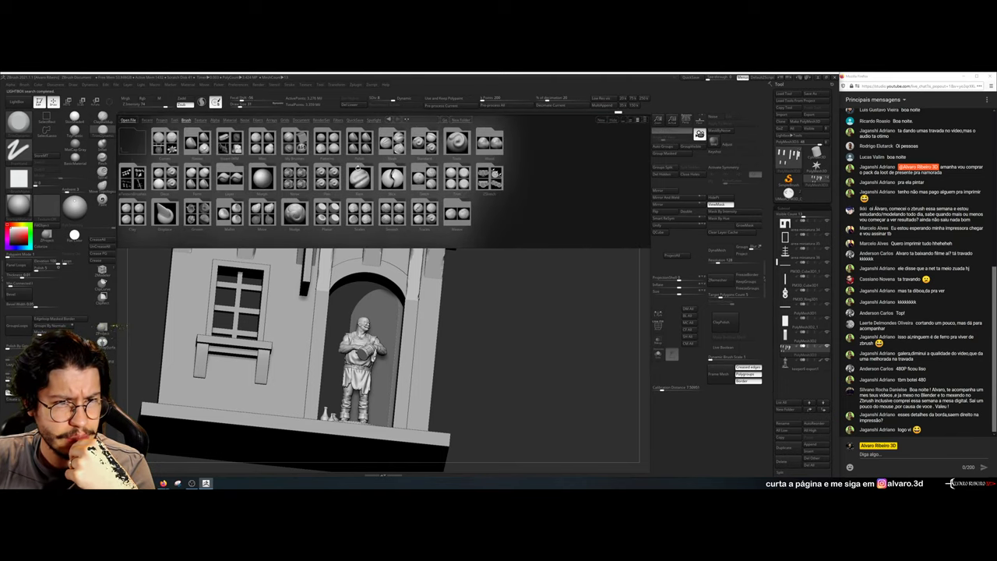
{"action": "double_click", "coordinate": [392, 143]}
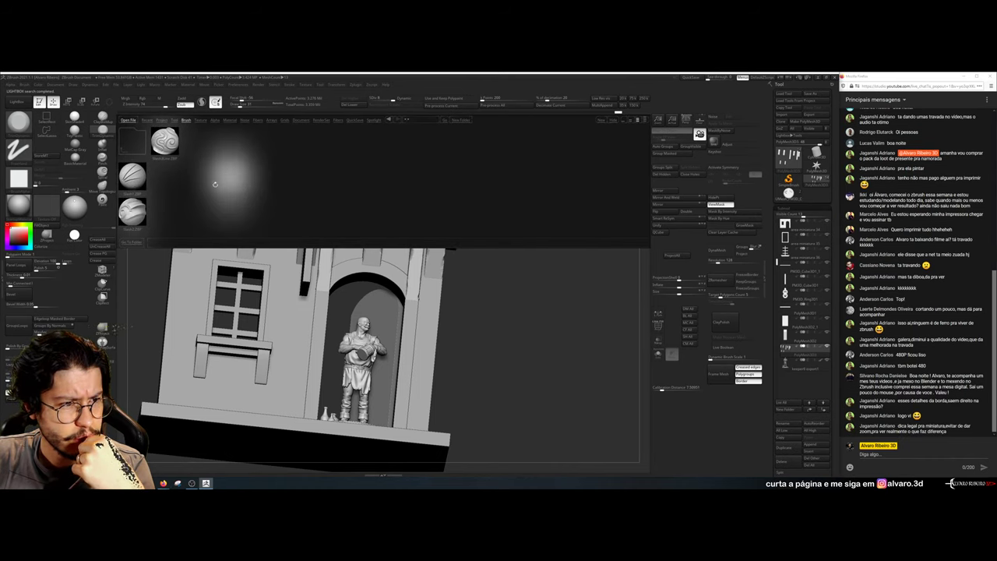
{"action": "double_click", "coordinate": [135, 143]}
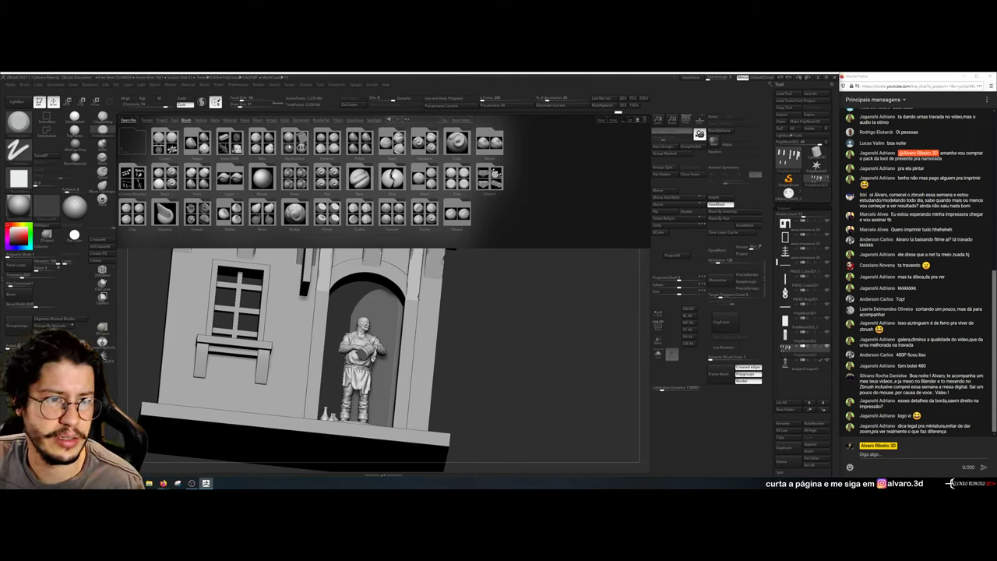
{"action": "left_click", "coordinate": [288, 145]}
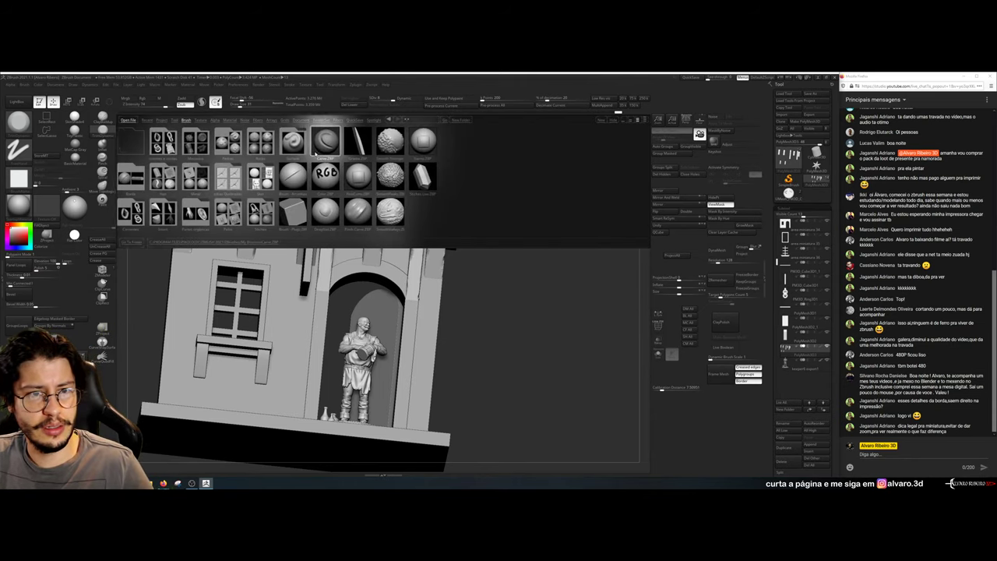
{"action": "left_click_drag", "start_coordinate": [316, 154], "coordinate": [257, 155]}
{"action": "double_click", "coordinate": [231, 177]}
Try carving grain strokes down the front of the short bracket above the arch
{"action": "left_click_drag", "start_coordinate": [488, 259], "coordinate": [482, 211], "text": "alt"}
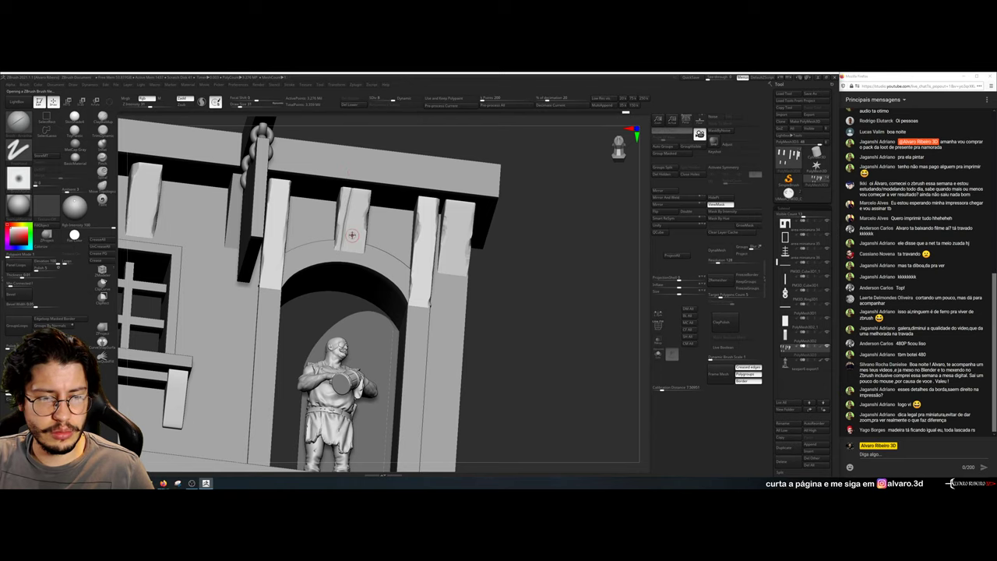
{"action": "left_click_drag", "start_coordinate": [519, 224], "coordinate": [364, 202]}
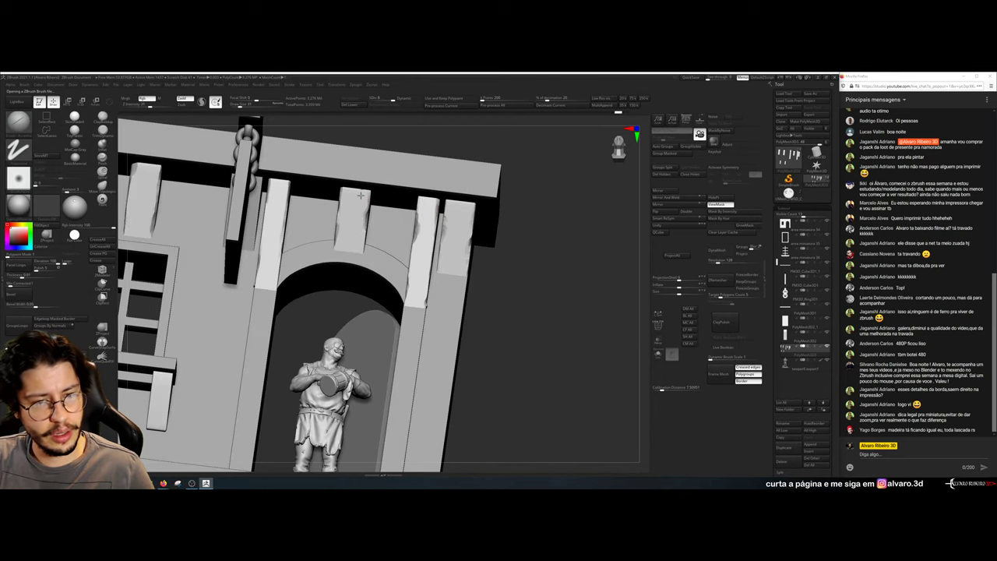
{"action": "right_click_drag", "start_coordinate": [436, 228], "coordinate": [436, 265], "text": "ctrl"}
{"action": "key", "text": "ctrl+z"}
{"action": "left_click_drag", "start_coordinate": [345, 187], "coordinate": [333, 258]}
{"action": "key", "text": "ctrl+z"}
Reselect the wood-grain brush and test a lengthwise stroke on the short bracket above the arch
{"action": "left_click", "coordinate": [19, 120]}
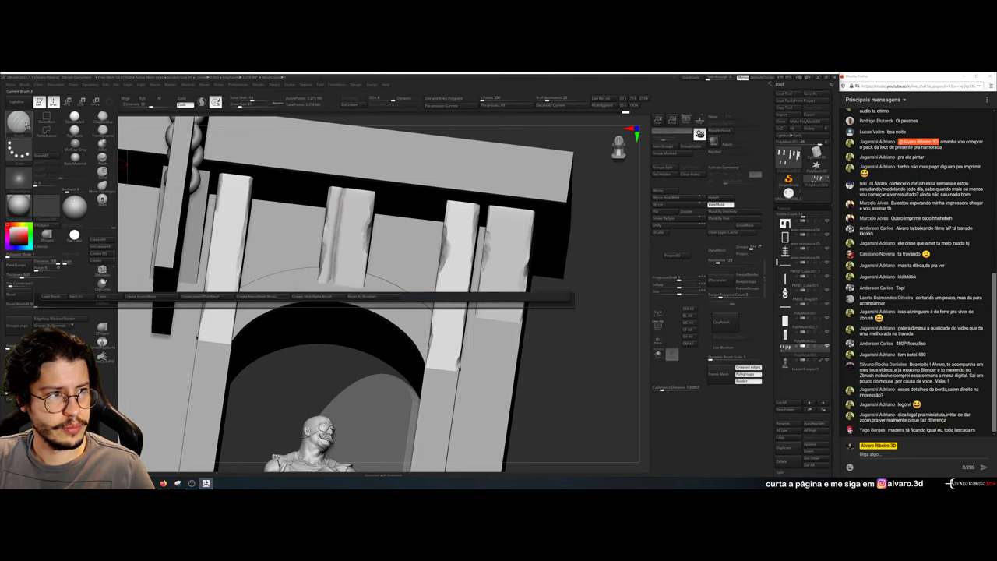
{"action": "left_click", "coordinate": [185, 149]}
{"action": "left_click_drag", "start_coordinate": [358, 177], "coordinate": [341, 294]}
{"action": "mouse_move", "coordinate": [597, 265]}
{"action": "left_mouse_down"}
{"action": "mouse_move", "coordinate": [519, 258]}
{"action": "mouse_move", "coordinate": [508, 216]}
{"action": "mouse_move", "coordinate": [456, 225]}
{"action": "left_mouse_up"}
{"action": "left_click_drag", "start_coordinate": [462, 192], "coordinate": [401, 195]}
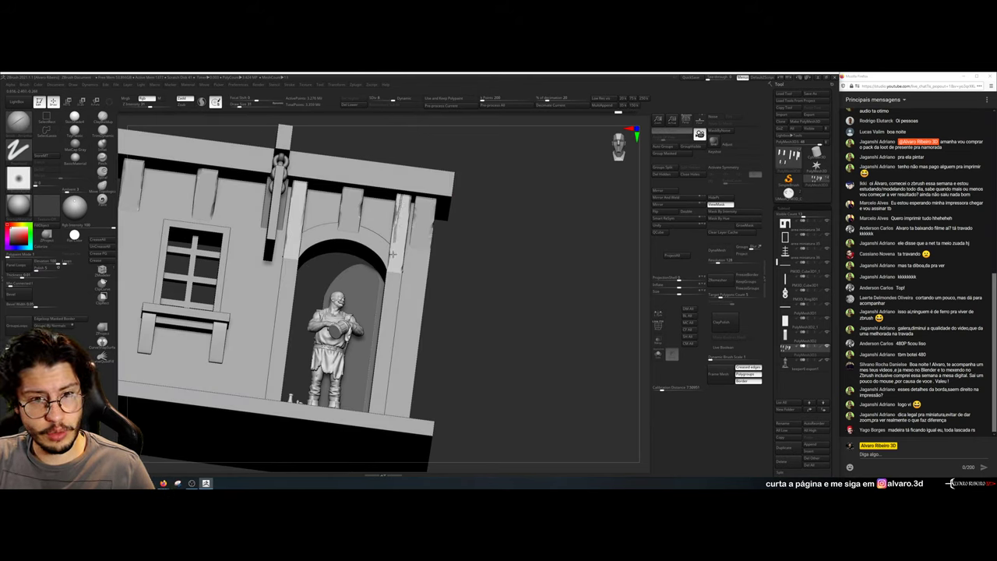
Carve lengthwise wood grain into the front of the tall post right of the arch and check it with the brackets isolated
{"action": "left_click_drag", "start_coordinate": [455, 235], "coordinate": [530, 204]}
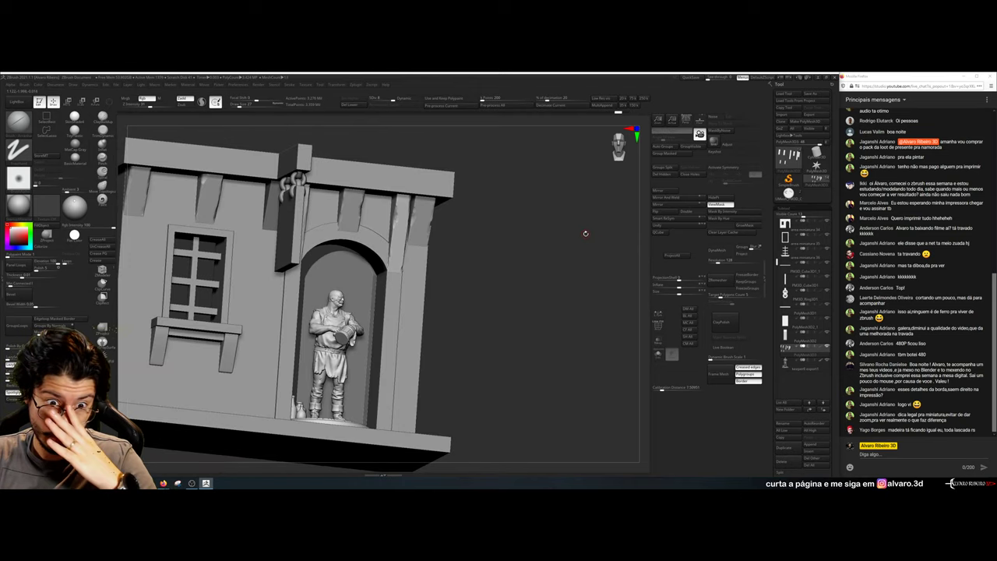
{"action": "left_click_drag", "start_coordinate": [587, 233], "coordinate": [560, 249]}
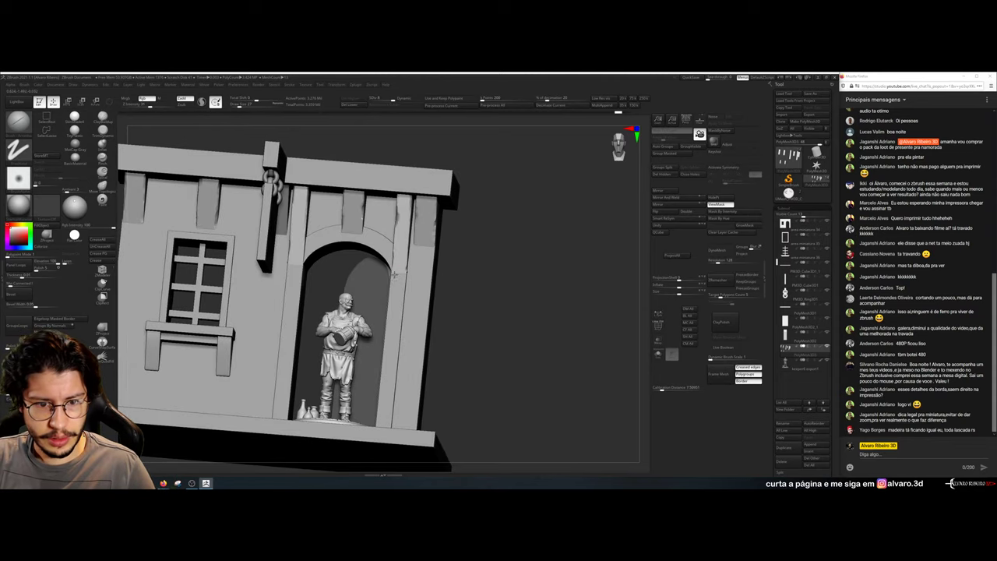
{"action": "left_click_drag", "start_coordinate": [404, 205], "coordinate": [399, 289]}
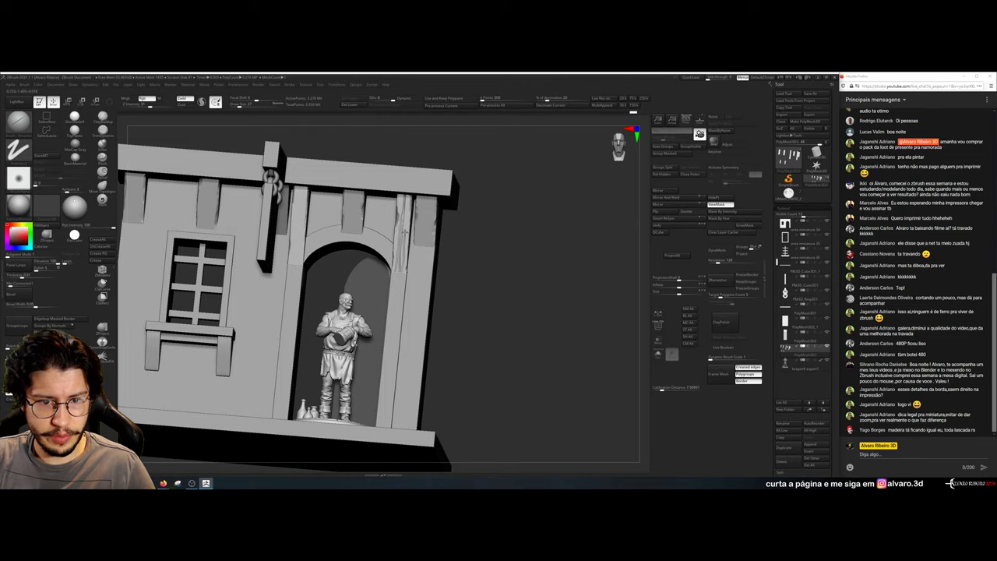
{"action": "left_click", "coordinate": [658, 355]}
{"action": "left_click_drag", "start_coordinate": [532, 283], "coordinate": [518, 258]}
{"action": "right_click_drag", "start_coordinate": [517, 259], "coordinate": [530, 260], "text": "ctrl"}
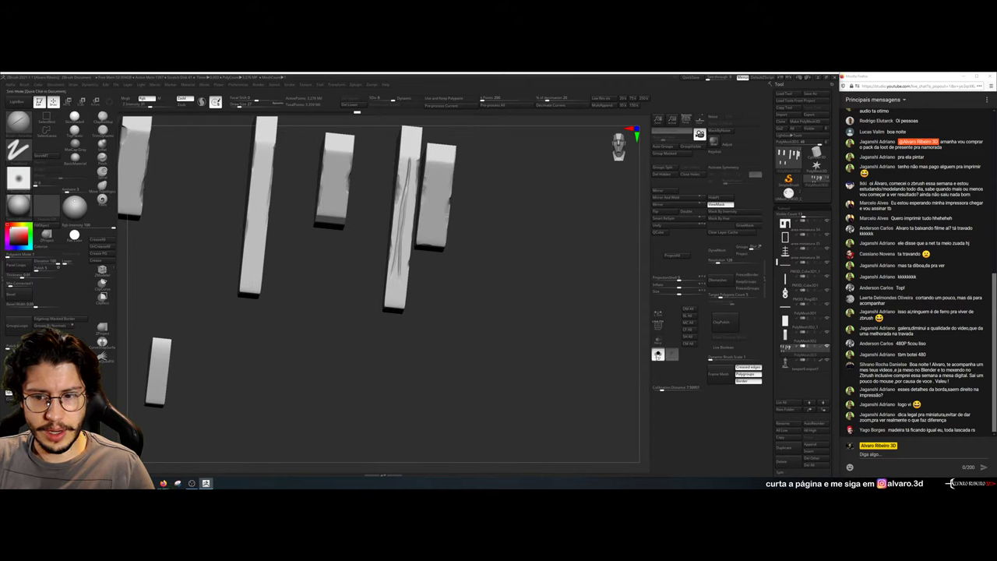
{"action": "left_click", "coordinate": [658, 354]}
Carve wood grain with a knot into the right corner bracket and more grain into the adjacent tall post
{"action": "left_click_drag", "start_coordinate": [434, 152], "coordinate": [429, 252]}
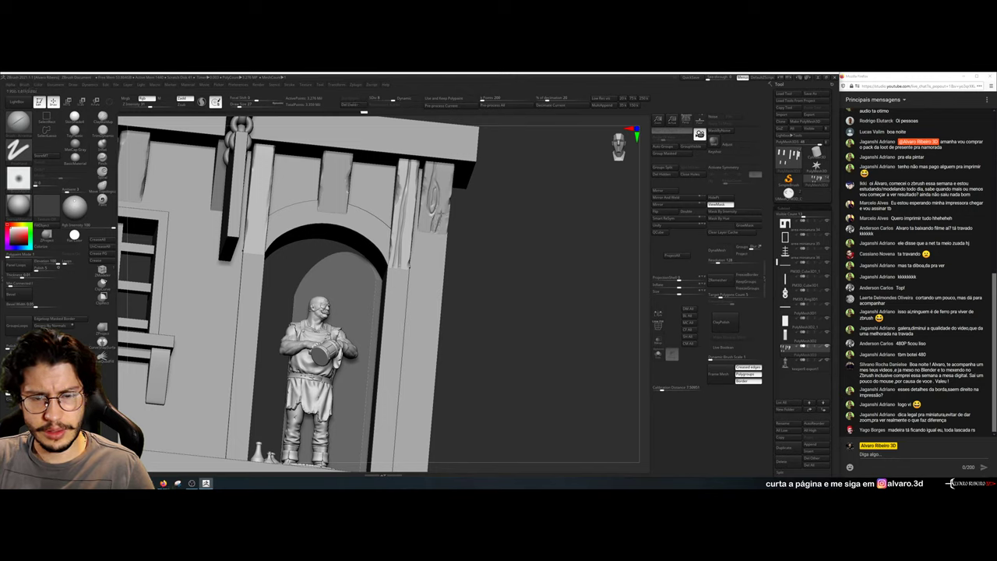
{"action": "left_click_drag", "start_coordinate": [444, 165], "coordinate": [440, 244]}
{"action": "mouse_move", "coordinate": [431, 157]}
{"action": "left_mouse_down"}
{"action": "mouse_move", "coordinate": [431, 244]}
{"action": "mouse_move", "coordinate": [484, 166]}
{"action": "mouse_move", "coordinate": [493, 179]}
{"action": "mouse_move", "coordinate": [484, 155]}
{"action": "mouse_move", "coordinate": [487, 183]}
{"action": "left_mouse_up"}
{"action": "left_click_drag", "start_coordinate": [415, 166], "coordinate": [413, 218]}
{"action": "left_click_drag", "start_coordinate": [378, 111], "coordinate": [384, 111]}
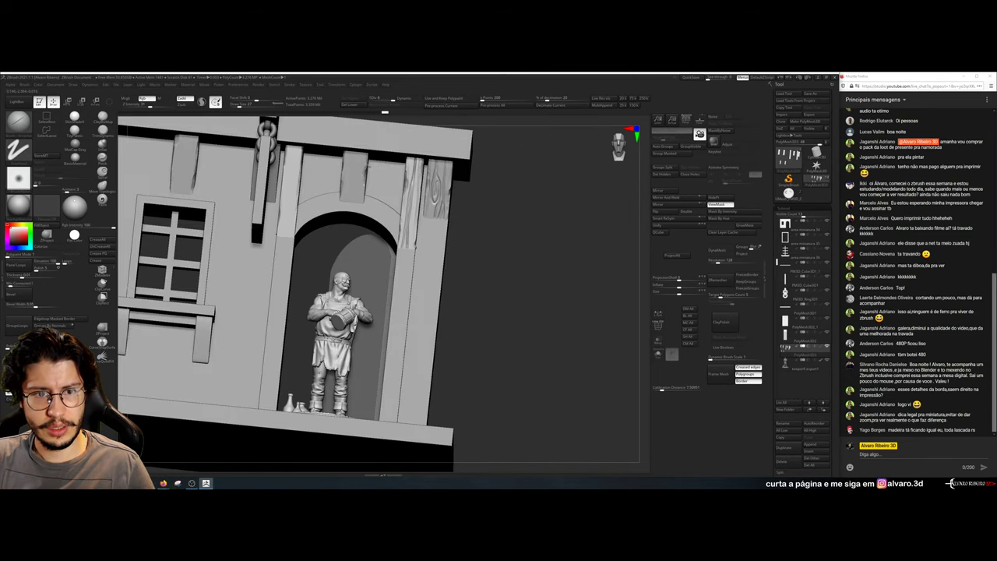
Carve wood grain into the short bracket above the arch and the tall post left of the arch
{"action": "mouse_move", "coordinate": [351, 188]}
{"action": "left_mouse_down"}
{"action": "mouse_move", "coordinate": [357, 140]}
{"action": "mouse_move", "coordinate": [354, 200]}
{"action": "mouse_move", "coordinate": [360, 162]}
{"action": "left_mouse_up"}
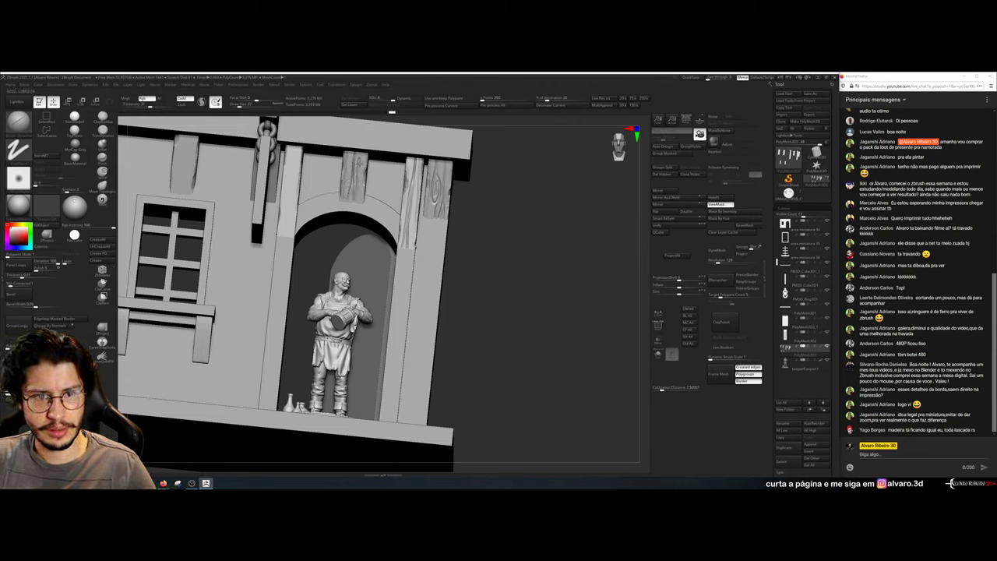
{"action": "left_click_drag", "start_coordinate": [296, 154], "coordinate": [282, 243]}
{"action": "mouse_move", "coordinate": [547, 172]}
{"action": "left_mouse_down", "text": "alt"}
{"action": "mouse_move", "coordinate": [617, 210]}
{"action": "mouse_move", "coordinate": [659, 213]}
{"action": "left_mouse_up", "text": "alt"}
Carve lengthwise wood grain into the fronts of the bracket above the window and the left corner bracket
{"action": "left_click_drag", "start_coordinate": [290, 175], "coordinate": [285, 235]}
{"action": "mouse_move", "coordinate": [292, 239]}
{"action": "left_mouse_down"}
{"action": "mouse_move", "coordinate": [297, 170]}
{"action": "mouse_move", "coordinate": [298, 234]}
{"action": "mouse_move", "coordinate": [299, 223]}
{"action": "left_mouse_up"}
{"action": "mouse_move", "coordinate": [213, 167]}
{"action": "left_mouse_down"}
{"action": "mouse_move", "coordinate": [207, 226]}
{"action": "mouse_move", "coordinate": [218, 168]}
{"action": "left_mouse_up"}
{"action": "left_click_drag", "start_coordinate": [219, 174], "coordinate": [216, 228]}
{"action": "left_click_drag", "start_coordinate": [212, 162], "coordinate": [202, 221]}
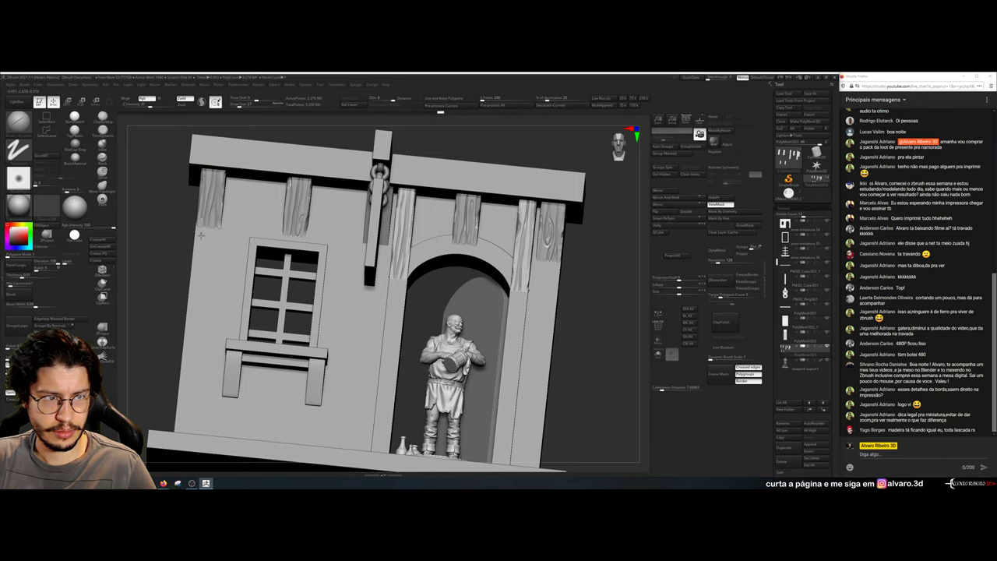
Isolate the brackets and carve wood grain into the side faces of the bracket above the window and the tall post left of the arch
{"action": "right_click_drag", "start_coordinate": [556, 210], "coordinate": [417, 239]}
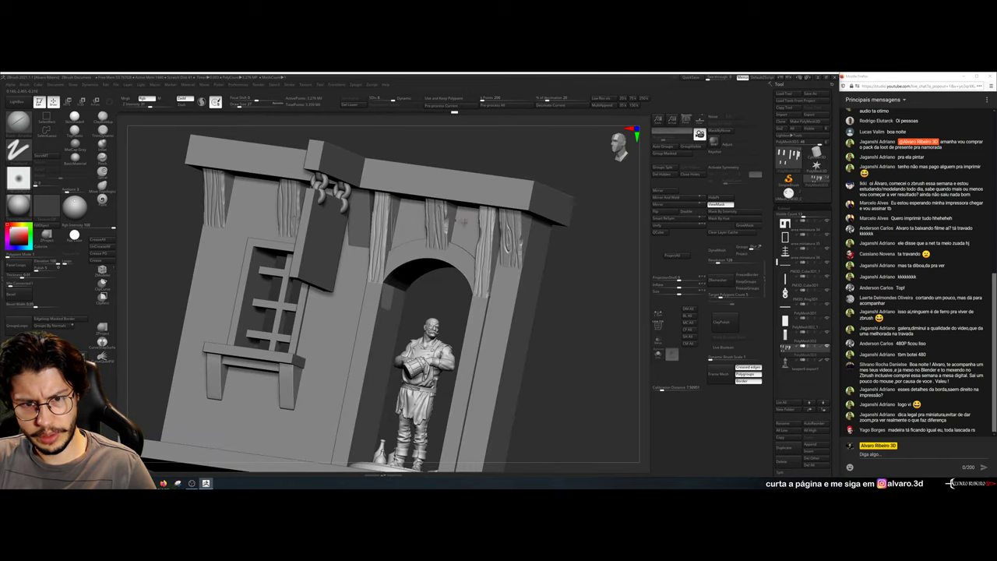
{"action": "left_click", "coordinate": [657, 353]}
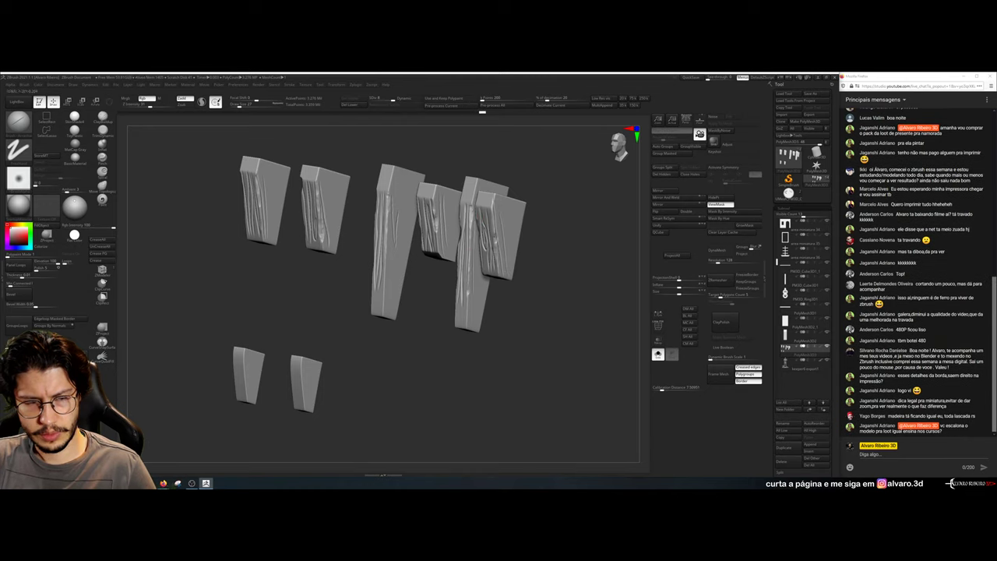
{"action": "left_click_drag", "start_coordinate": [428, 332], "coordinate": [452, 195]}
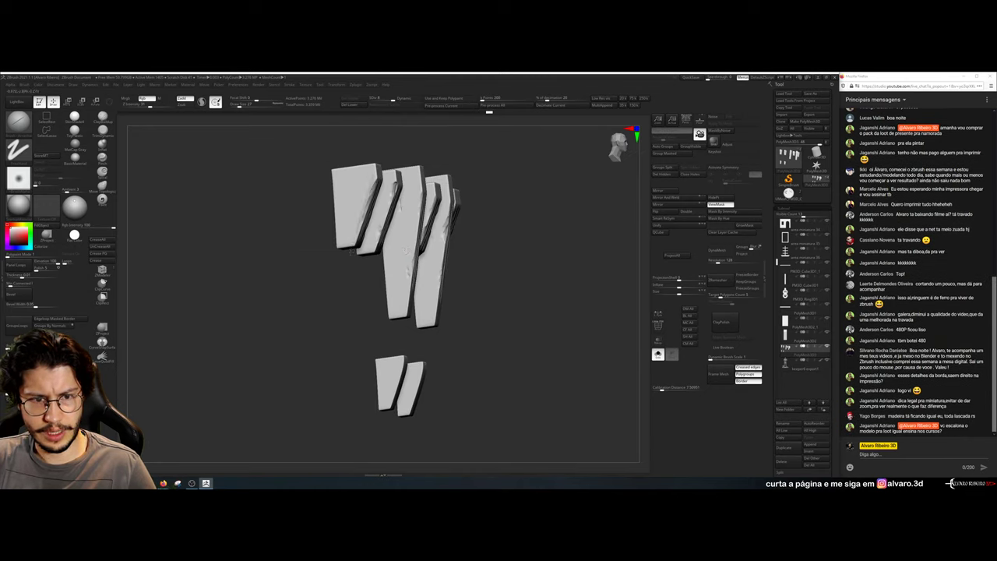
{"action": "mouse_move", "coordinate": [391, 184]}
{"action": "left_mouse_down"}
{"action": "mouse_move", "coordinate": [385, 210]}
{"action": "mouse_move", "coordinate": [390, 182]}
{"action": "left_mouse_up"}
{"action": "mouse_move", "coordinate": [484, 210]}
{"action": "left_mouse_down"}
{"action": "mouse_move", "coordinate": [442, 205]}
{"action": "mouse_move", "coordinate": [448, 276]}
{"action": "left_mouse_up"}
{"action": "left_click_drag", "start_coordinate": [448, 277], "coordinate": [452, 200]}
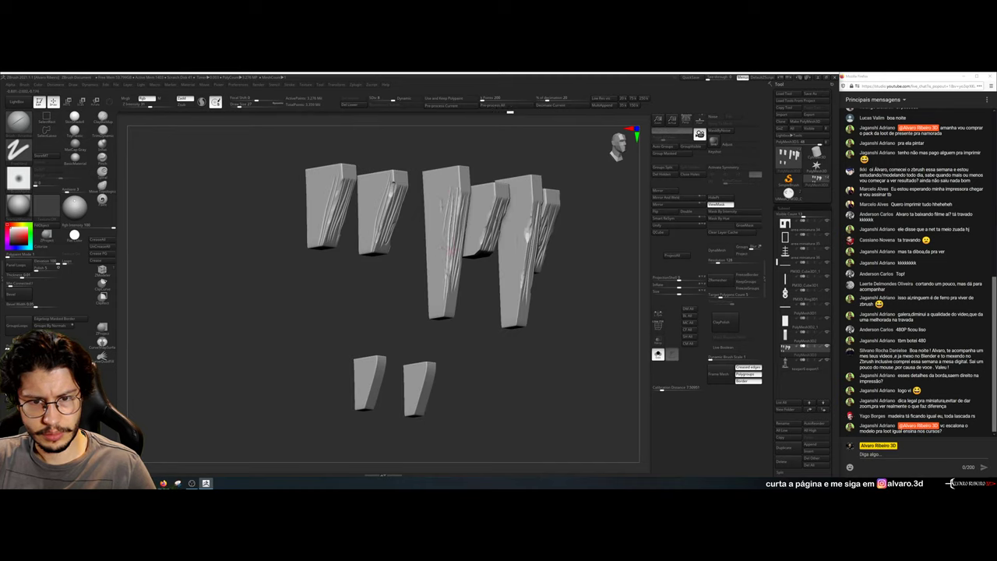
{"action": "left_click_drag", "start_coordinate": [449, 249], "coordinate": [452, 226]}
{"action": "right_click_drag", "start_coordinate": [456, 209], "coordinate": [481, 210]}
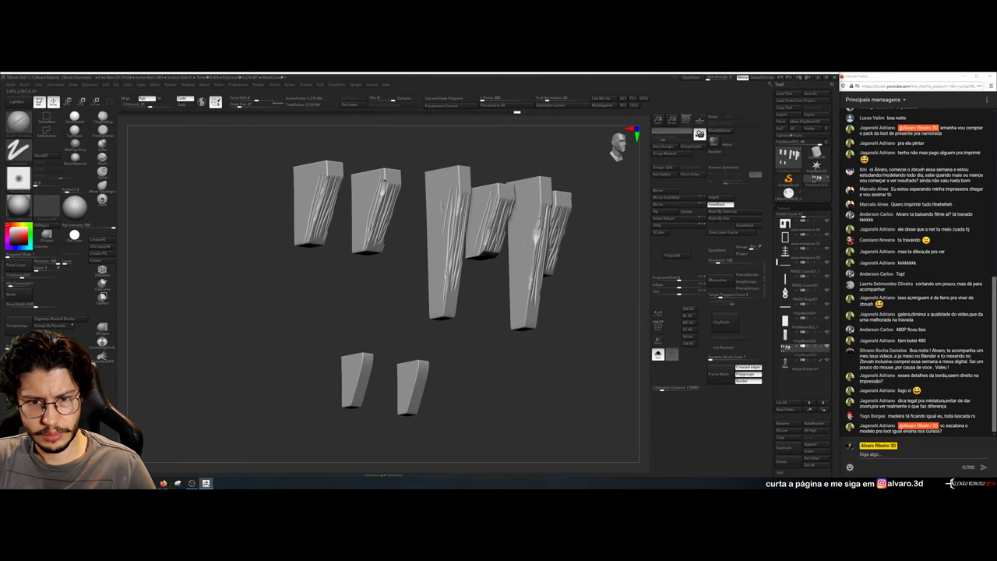
{"action": "mouse_move", "coordinate": [538, 201]}
{"action": "left_mouse_down"}
{"action": "mouse_move", "coordinate": [527, 278]}
{"action": "mouse_move", "coordinate": [539, 207]}
{"action": "mouse_move", "coordinate": [611, 192]}
{"action": "left_mouse_up"}
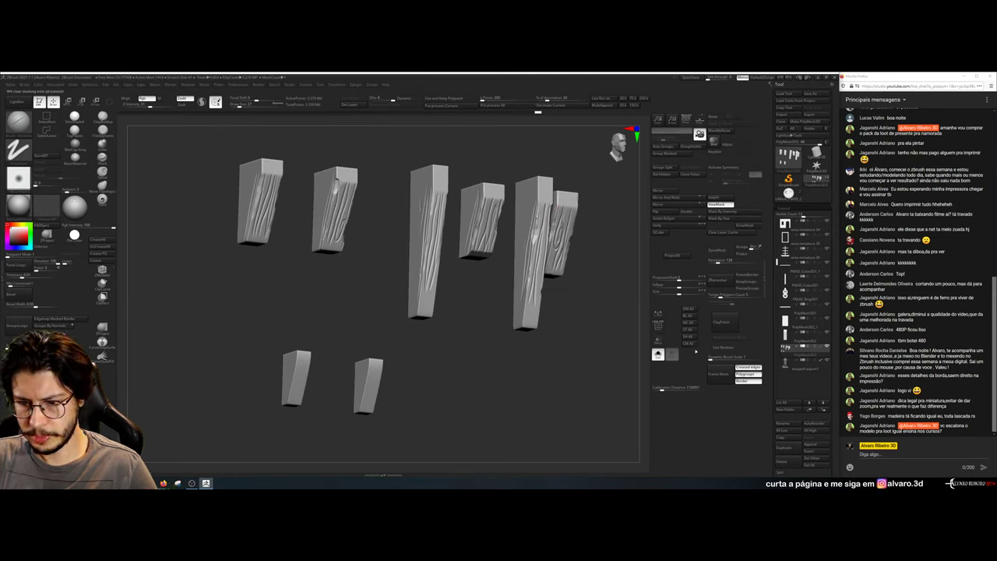
Show the complete building and chip the edges of the brackets under the window sill with the TrimDynamic brush
{"action": "left_click", "coordinate": [658, 354]}
{"action": "left_click_drag", "start_coordinate": [606, 301], "coordinate": [634, 223], "text": "alt"}
{"action": "left_click_drag", "start_coordinate": [344, 284], "coordinate": [293, 299]}
{"action": "left_click_drag", "start_coordinate": [420, 269], "coordinate": [419, 263]}
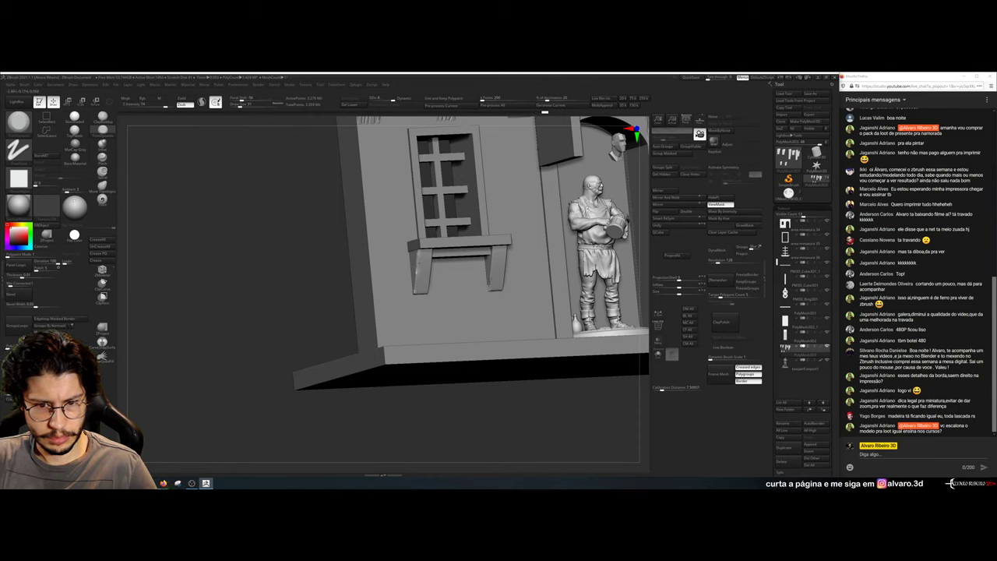
{"action": "left_click_drag", "start_coordinate": [485, 398], "coordinate": [433, 354]}
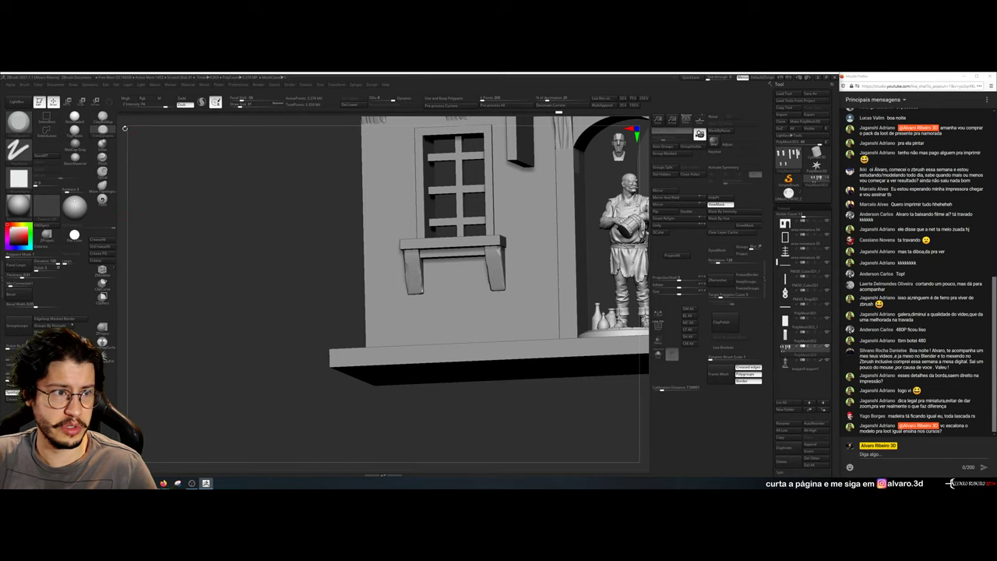
Carve lengthwise wood grain into the fronts of the two brackets under the window sill
{"action": "key", "text": "b"}
{"action": "left_click", "coordinate": [215, 246]}
{"action": "left_click_drag", "start_coordinate": [214, 246], "coordinate": [212, 261]}
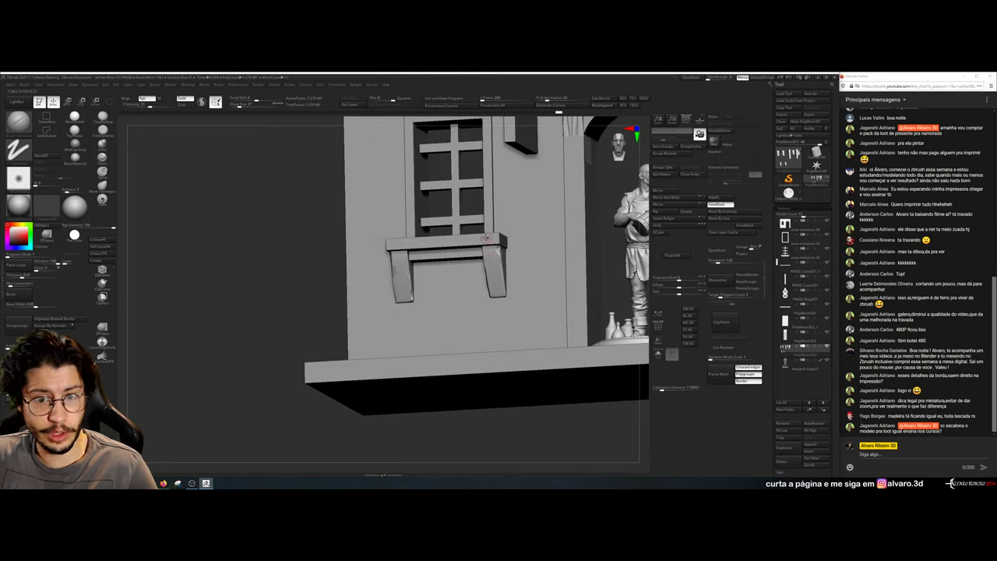
{"action": "left_click_drag", "start_coordinate": [486, 242], "coordinate": [495, 297]}
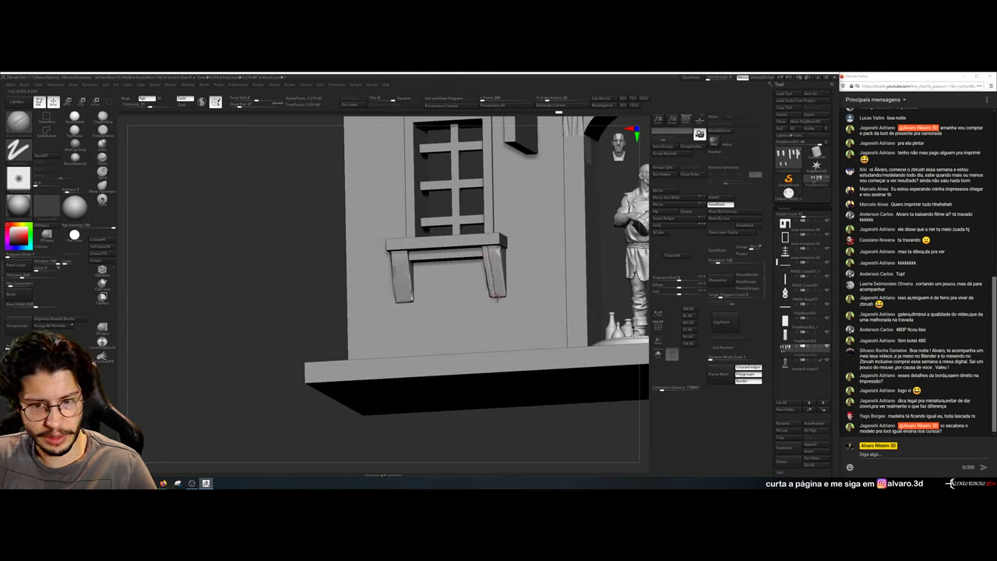
{"action": "left_click_drag", "start_coordinate": [493, 246], "coordinate": [500, 304]}
{"action": "left_click_drag", "start_coordinate": [286, 296], "coordinate": [403, 301]}
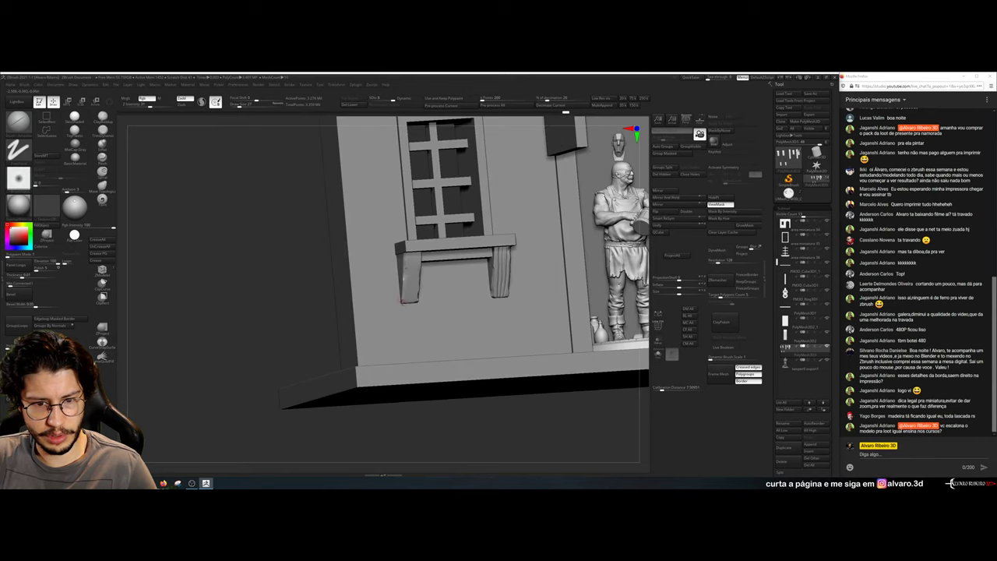
{"action": "left_click_drag", "start_coordinate": [415, 255], "coordinate": [413, 301]}
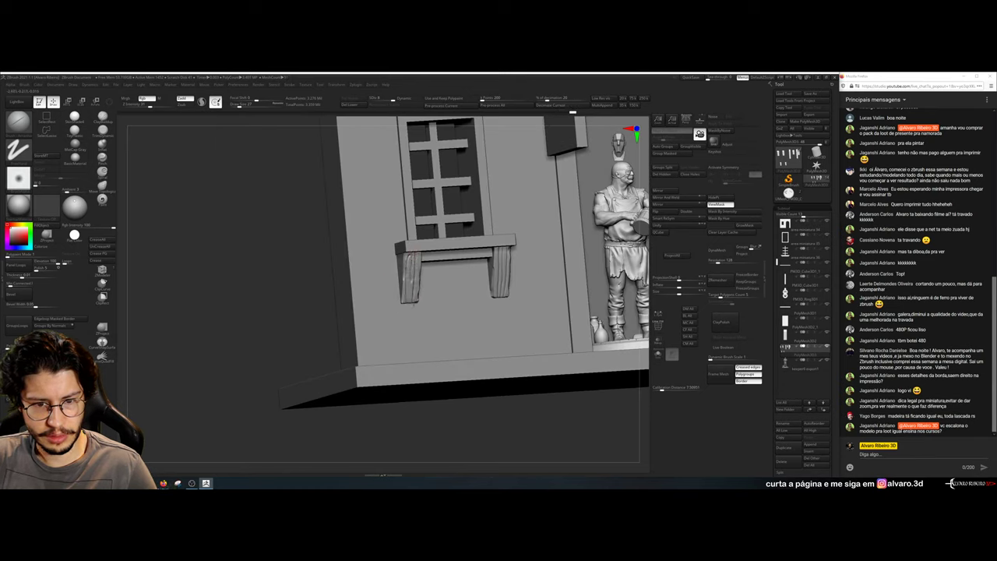
{"action": "left_click_drag", "start_coordinate": [301, 342], "coordinate": [421, 335]}
{"action": "left_click_drag", "start_coordinate": [391, 295], "coordinate": [392, 261]}
{"action": "left_click_drag", "start_coordinate": [591, 228], "coordinate": [436, 264]}
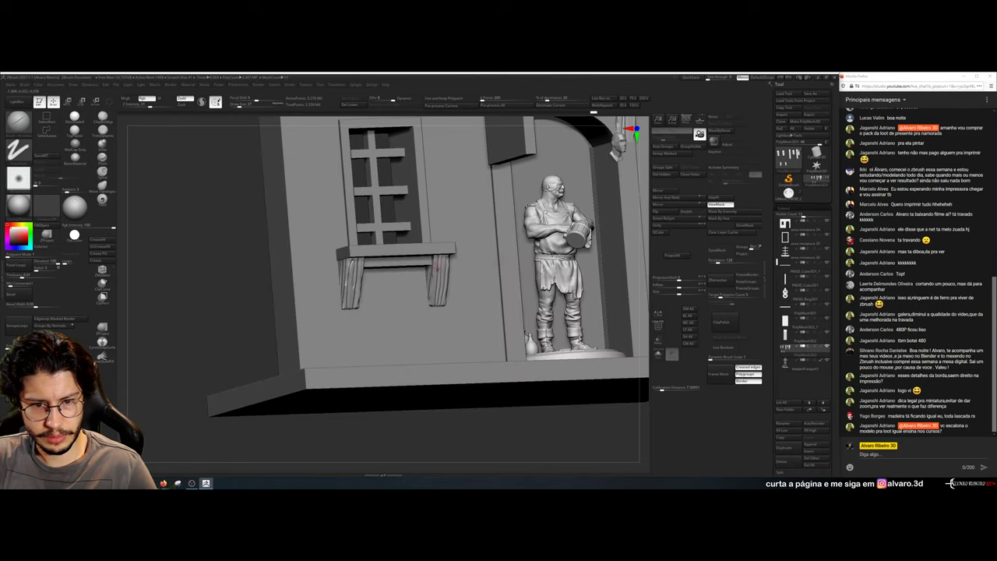
Carve wood grain into the side faces of the window sill brackets and cuts into the lower end of the left corner bracket
{"action": "left_click_drag", "start_coordinate": [217, 317], "coordinate": [399, 270]}
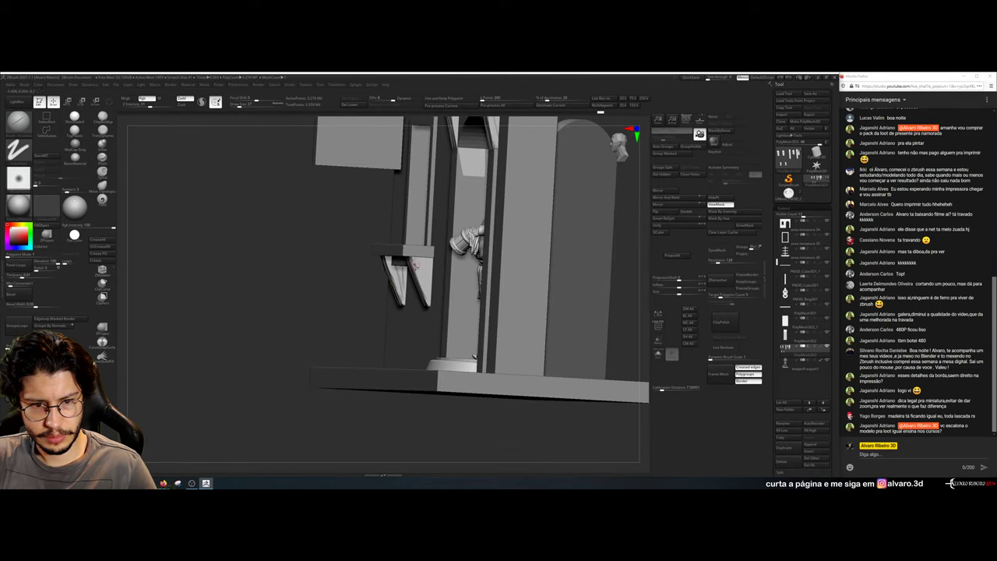
{"action": "left_click_drag", "start_coordinate": [320, 306], "coordinate": [316, 246], "text": "alt"}
{"action": "mouse_move", "coordinate": [538, 209]}
{"action": "left_mouse_down"}
{"action": "mouse_move", "coordinate": [553, 211]}
{"action": "mouse_move", "coordinate": [557, 195]}
{"action": "mouse_move", "coordinate": [525, 216]}
{"action": "left_mouse_up"}
{"action": "left_click_drag", "start_coordinate": [307, 192], "coordinate": [452, 256], "text": "alt"}
{"action": "left_click_drag", "start_coordinate": [360, 234], "coordinate": [362, 269], "text": "alt"}
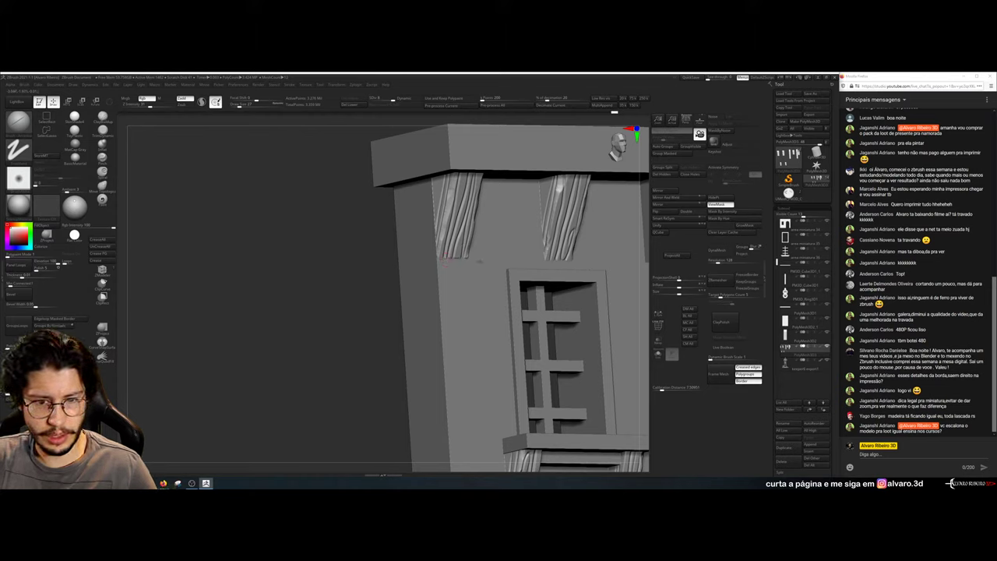
{"action": "left_click_drag", "start_coordinate": [350, 328], "coordinate": [402, 273], "text": "alt"}
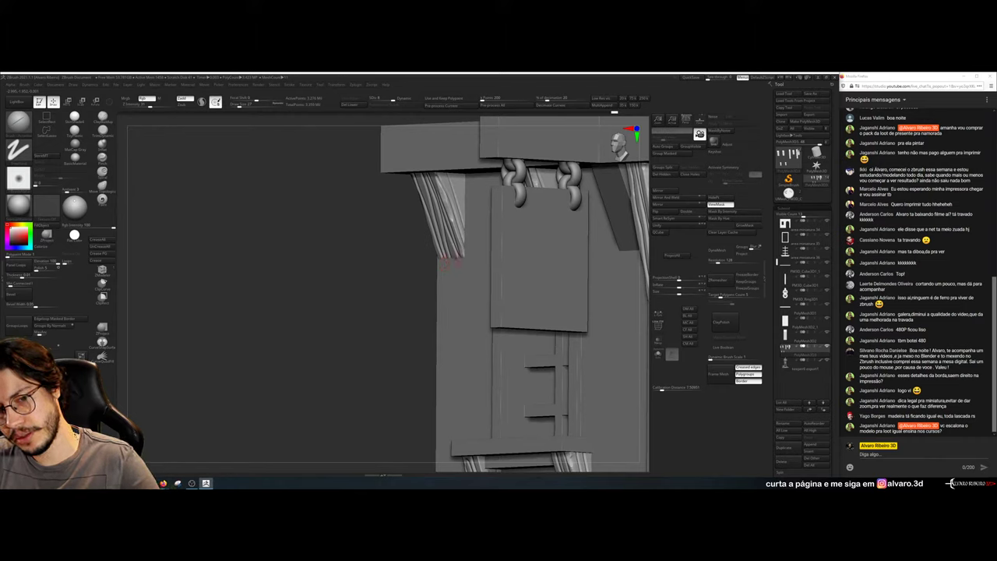
{"action": "left_click_drag", "start_coordinate": [376, 320], "coordinate": [362, 282], "text": "alt"}
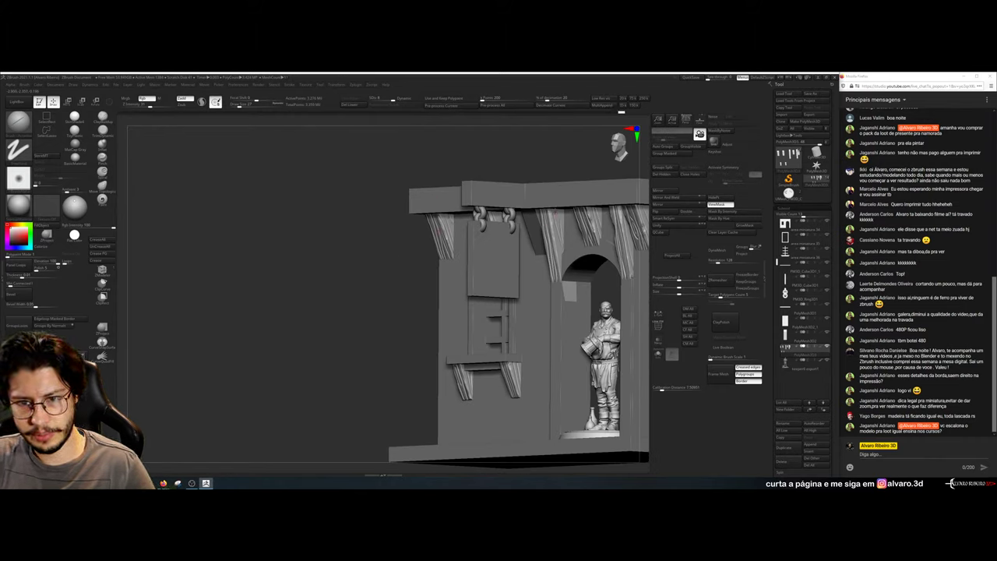
Carve grain and cracks into the posts beside the arch, the short bracket above it and the right corner bracket
{"action": "left_click_drag", "start_coordinate": [361, 304], "coordinate": [234, 356]}
{"action": "left_click_drag", "start_coordinate": [554, 249], "coordinate": [555, 311], "text": "alt"}
{"action": "left_click_drag", "start_coordinate": [573, 273], "coordinate": [557, 261]}
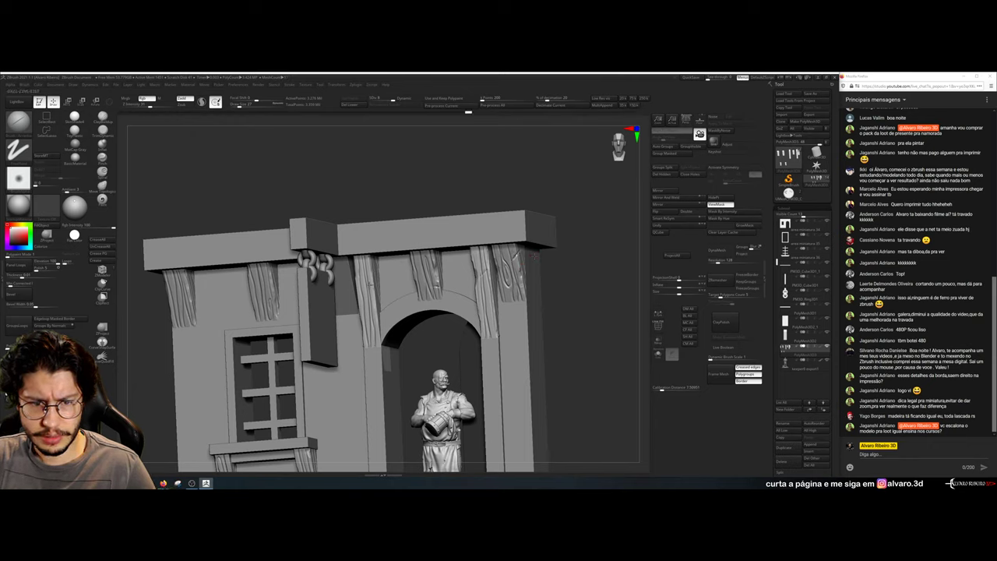
{"action": "left_click_drag", "start_coordinate": [144, 310], "coordinate": [176, 293]}
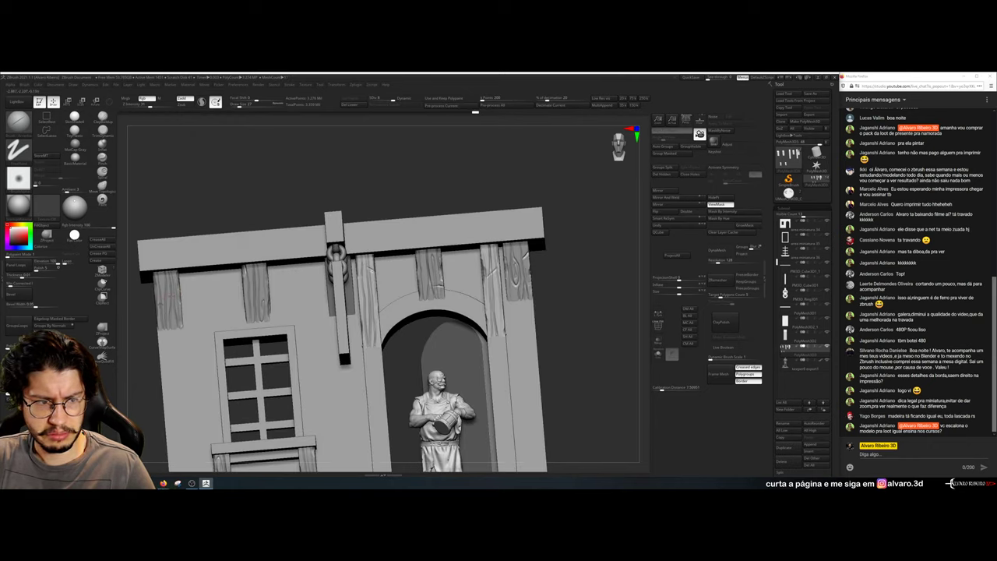
{"action": "left_click_drag", "start_coordinate": [292, 188], "coordinate": [178, 380]}
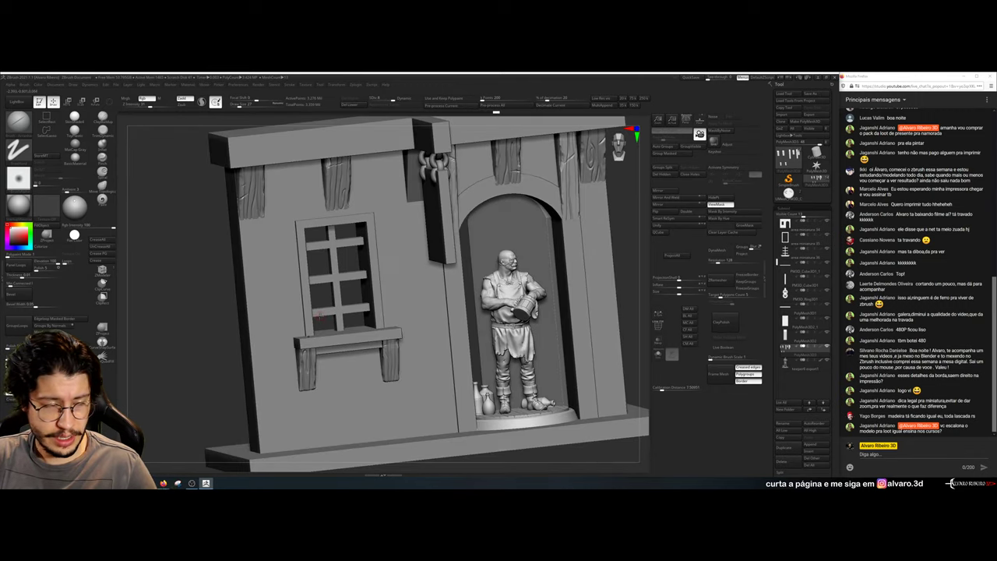
Chip and flatten the carved surfaces of the upper brackets and the window sill brackets with the TrimDynamic brush
{"action": "key", "text": "2"}
{"action": "mouse_move", "coordinate": [177, 341]}
{"action": "left_mouse_down"}
{"action": "mouse_move", "coordinate": [153, 348]}
{"action": "mouse_move", "coordinate": [176, 399]}
{"action": "left_mouse_up"}
{"action": "left_click_drag", "start_coordinate": [175, 325], "coordinate": [204, 310]}
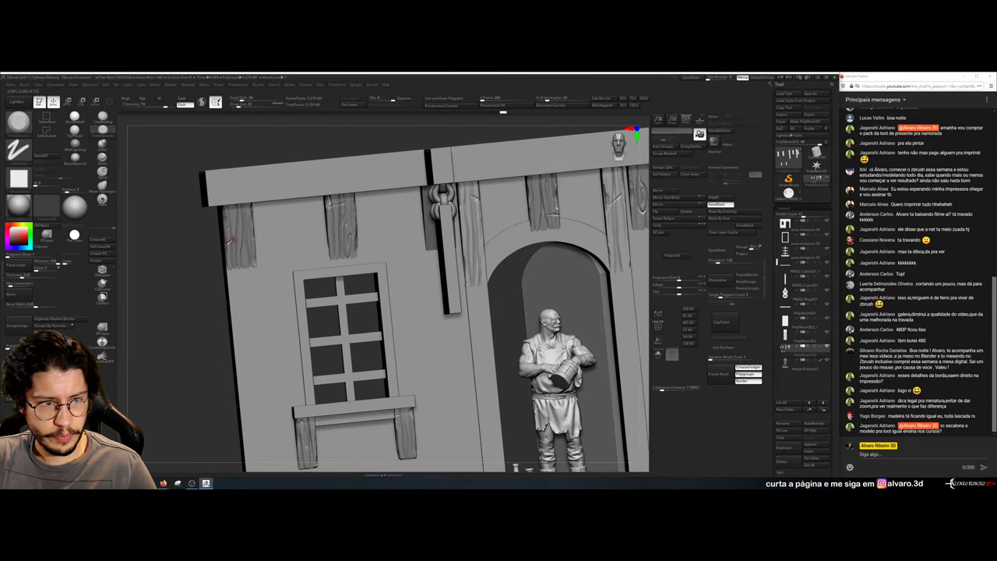
{"action": "left_click_drag", "start_coordinate": [185, 270], "coordinate": [449, 206]}
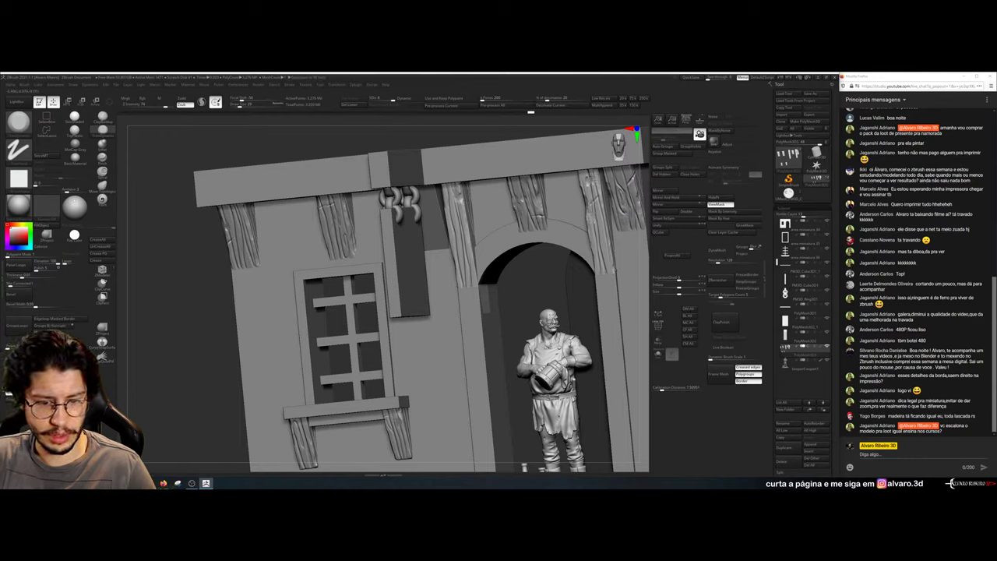
{"action": "right_click_drag", "start_coordinate": [291, 413], "coordinate": [321, 343], "text": "alt"}
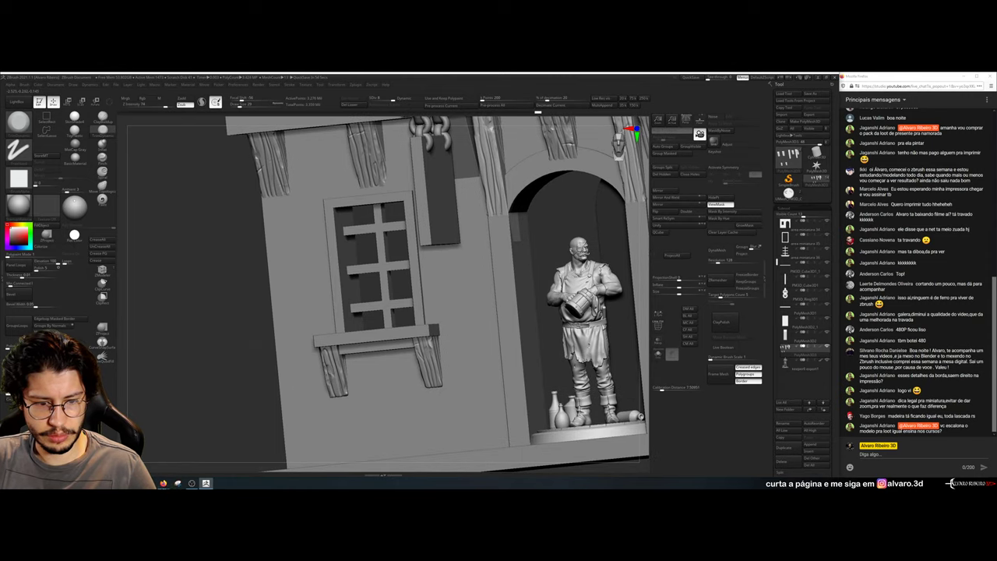
{"action": "right_click_drag", "start_coordinate": [290, 410], "coordinate": [332, 396]}
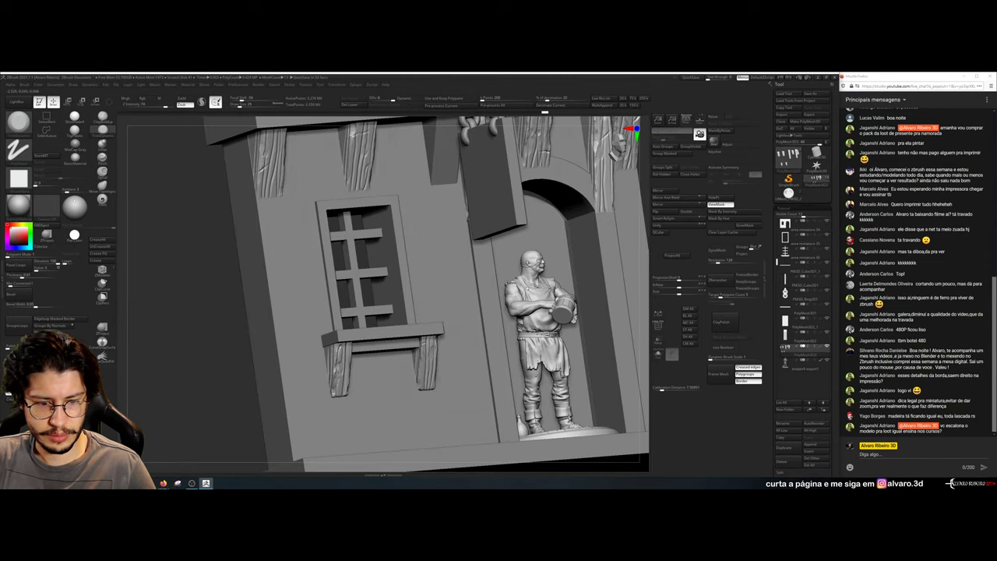
Carve cuts into the lower end of the post left of the arch with the grain-carving brush and undo the last stroke
{"action": "right_click_drag", "start_coordinate": [200, 428], "coordinate": [581, 221], "text": "ctrl"}
{"action": "right_click_drag", "start_coordinate": [614, 274], "coordinate": [629, 223], "text": "ctrl"}
{"action": "mouse_move", "coordinate": [564, 221]}
{"action": "right_mouse_down"}
{"action": "mouse_move", "coordinate": [526, 225]}
{"action": "mouse_move", "coordinate": [545, 265]}
{"action": "right_mouse_up"}
{"action": "left_click", "coordinate": [19, 122]}
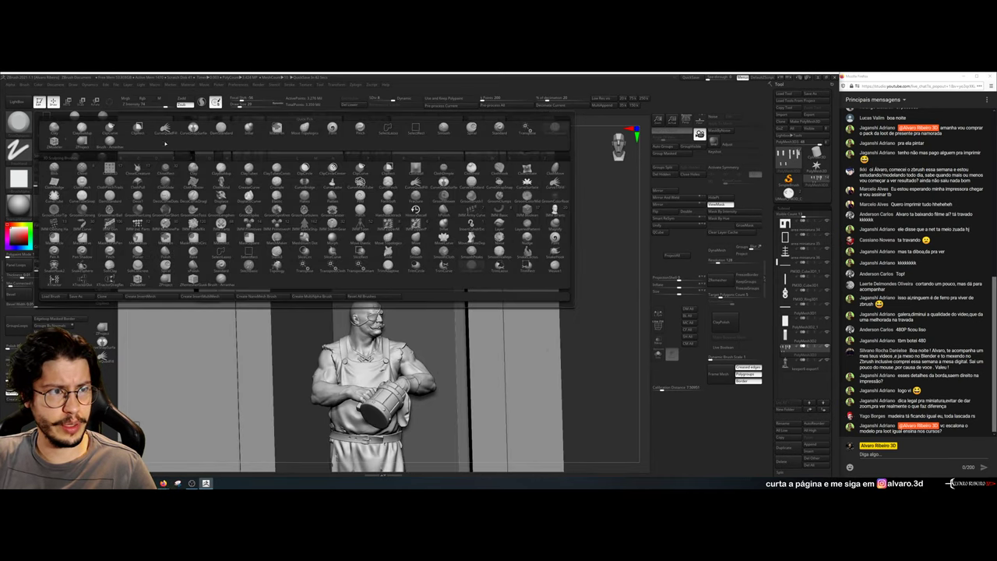
{"action": "left_click", "coordinate": [110, 141]}
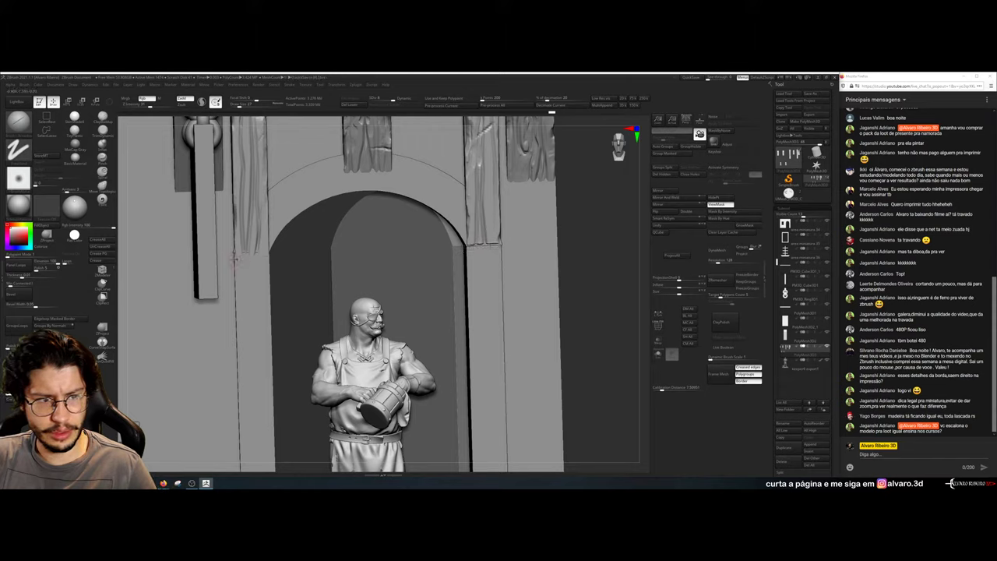
{"action": "left_click_drag", "start_coordinate": [238, 253], "coordinate": [264, 254]}
{"action": "left_click_drag", "start_coordinate": [594, 247], "coordinate": [491, 272], "text": "alt"}
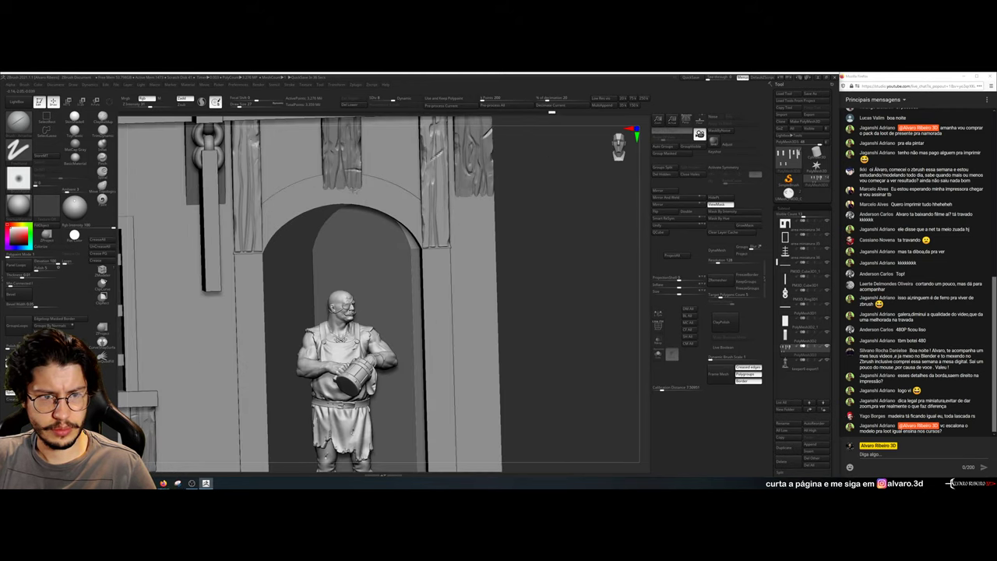
{"action": "key", "text": "ctrl+z"}
Sculpt a recessed nail hole near the lower end of the post right of the arch with the ClayBuildup brush
{"action": "mouse_move", "coordinate": [538, 211]}
{"action": "left_mouse_down", "text": "alt"}
{"action": "mouse_move", "coordinate": [510, 177]}
{"action": "mouse_move", "coordinate": [500, 183]}
{"action": "mouse_move", "coordinate": [531, 204]}
{"action": "mouse_move", "coordinate": [483, 192]}
{"action": "left_mouse_up", "text": "alt"}
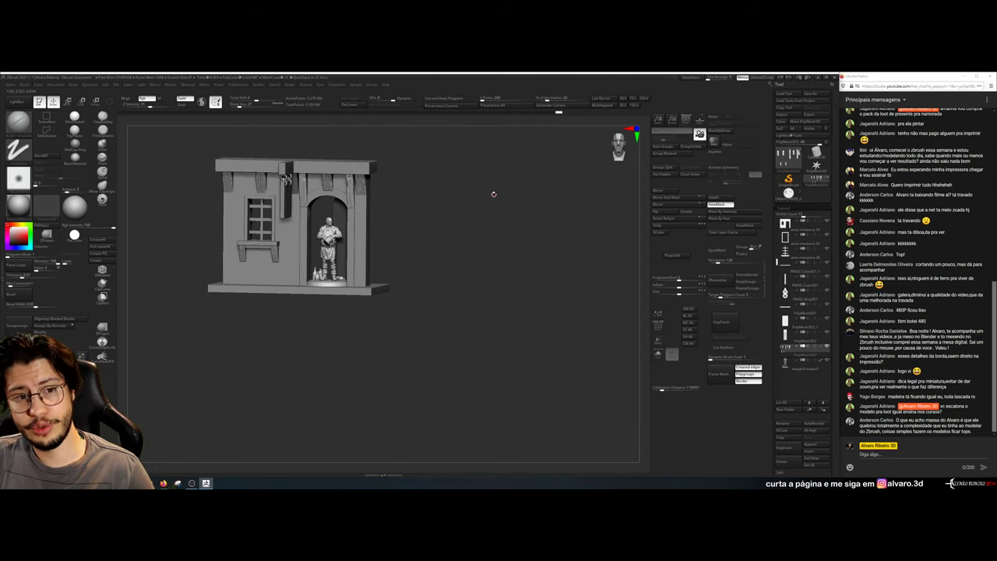
{"action": "left_click_drag", "start_coordinate": [489, 194], "coordinate": [450, 190]}
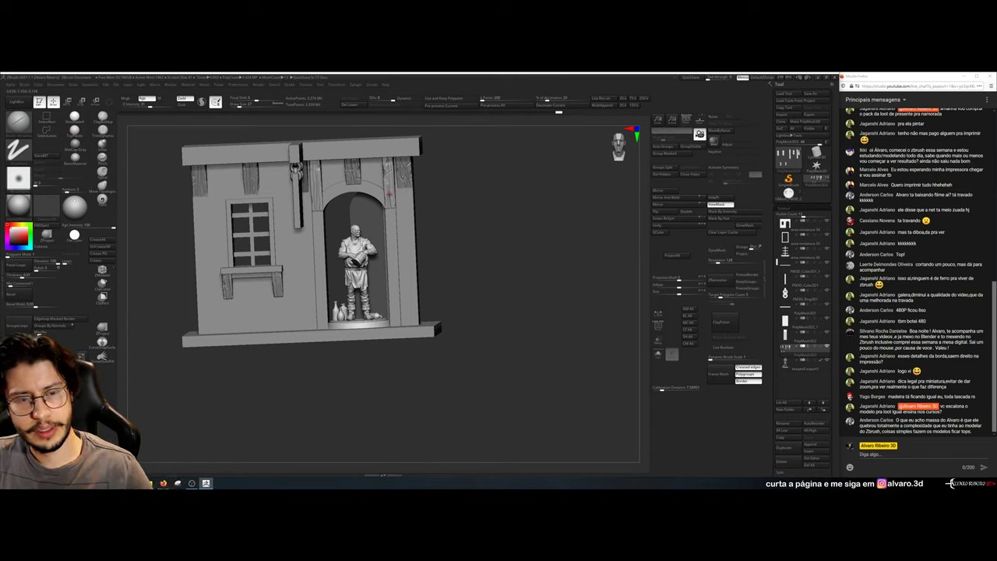
{"action": "mouse_move", "coordinate": [467, 184]}
{"action": "left_mouse_down"}
{"action": "mouse_move", "coordinate": [473, 198]}
{"action": "mouse_move", "coordinate": [565, 223]}
{"action": "left_mouse_up"}
{"action": "left_click_drag", "start_coordinate": [486, 203], "coordinate": [525, 243], "text": "alt"}
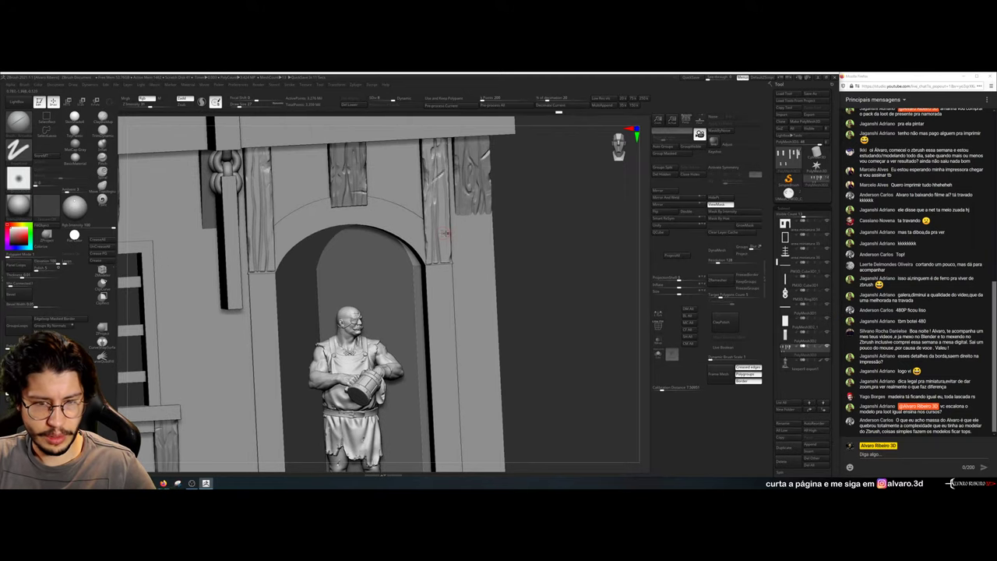
{"action": "key", "text": "b"}
{"action": "key", "text": "c"}
{"action": "key", "text": "b"}
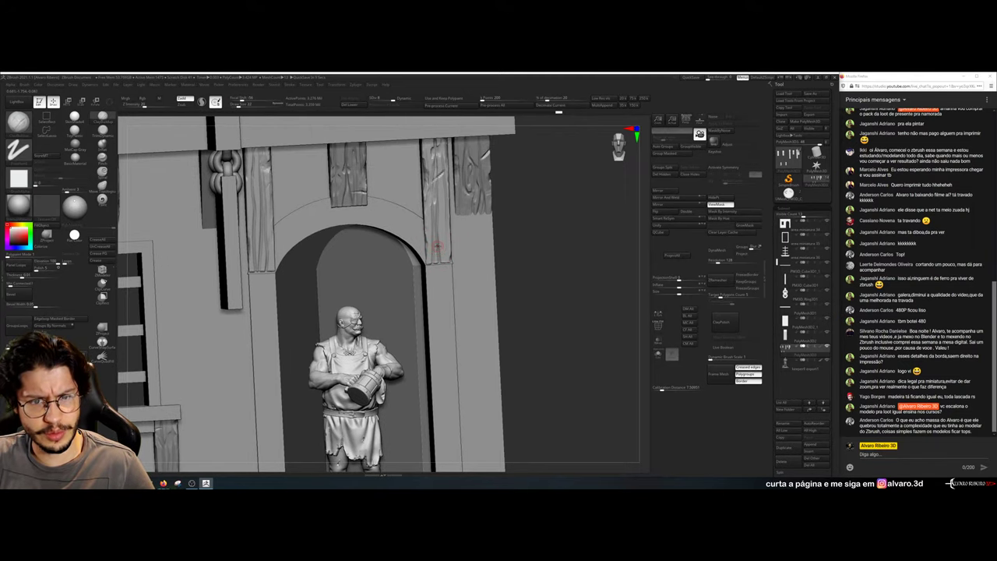
{"action": "scroll", "coordinate": [441, 238], "scroll_direction": "up", "scroll_amount": 4}
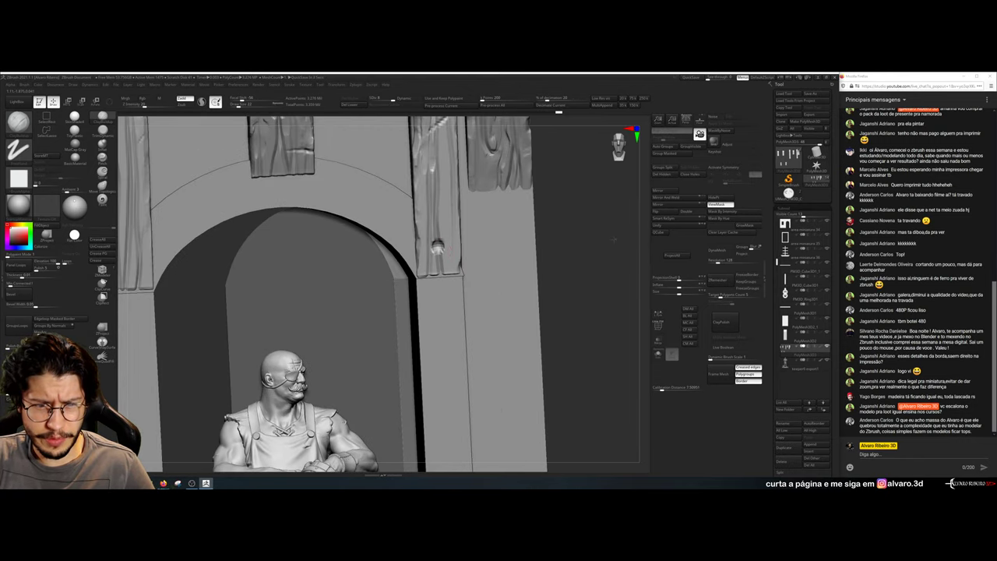
Sculpt a matching nail hole near the lower end of the post left of the arch
{"action": "scroll", "coordinate": [437, 247], "scroll_direction": "up", "scroll_amount": 2}
{"action": "key", "text": "f"}
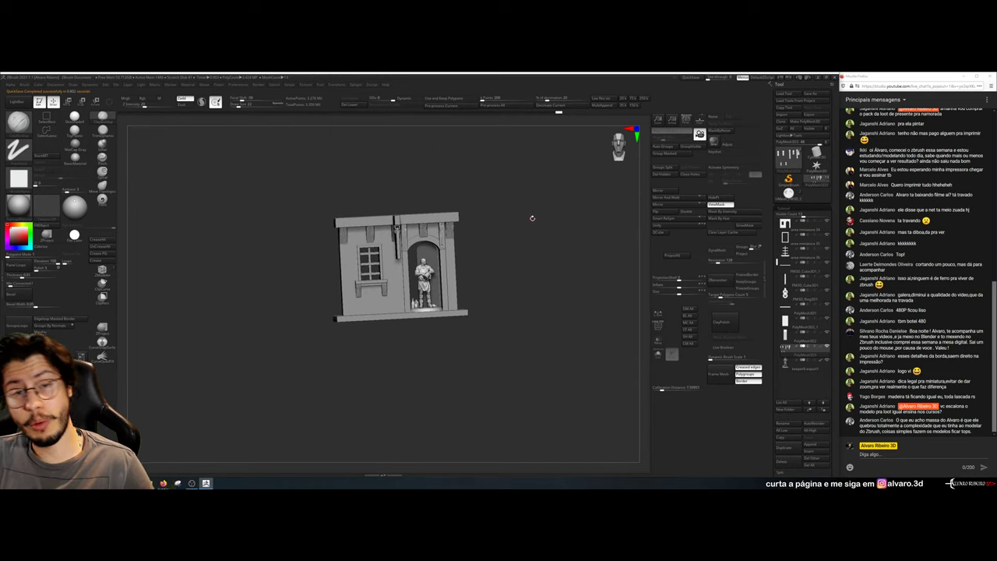
{"action": "left_click_drag", "start_coordinate": [545, 225], "coordinate": [567, 265]}
{"action": "scroll", "coordinate": [440, 248], "scroll_direction": "up", "scroll_amount": 3}
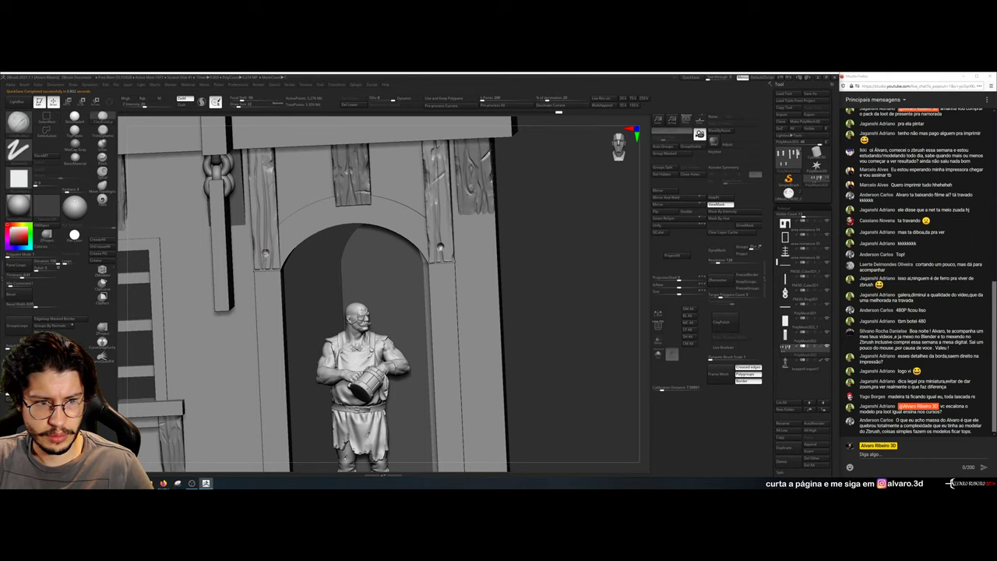
Sculpt nail holes at the tops of all brackets and posts below the roof beam, plus one at the short bracket's lower end
{"action": "left_click_drag", "start_coordinate": [571, 228], "coordinate": [510, 231], "text": "alt"}
{"action": "left_click_drag", "start_coordinate": [331, 377], "coordinate": [385, 398]}
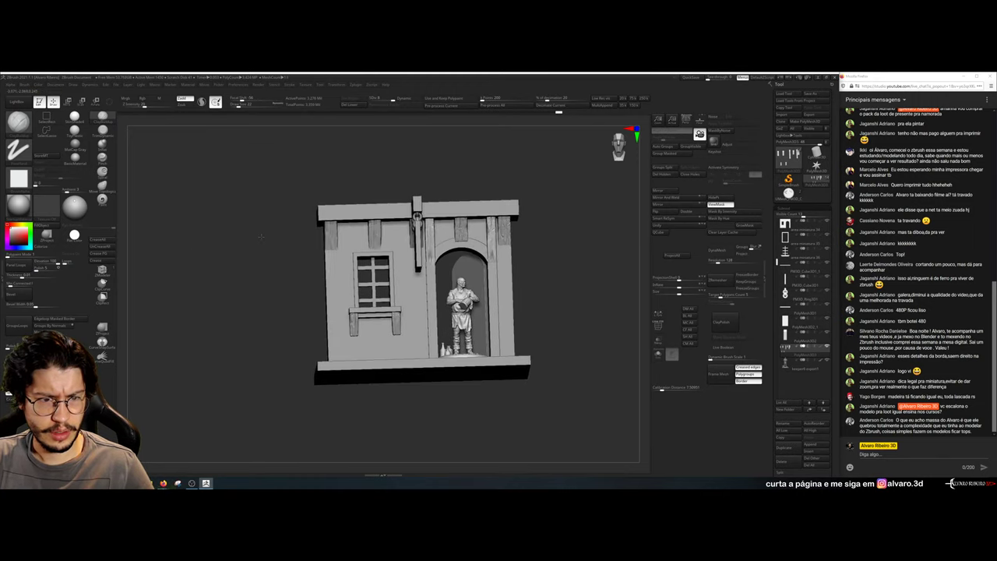
{"action": "scroll", "coordinate": [316, 248], "scroll_direction": "up", "scroll_amount": 5}
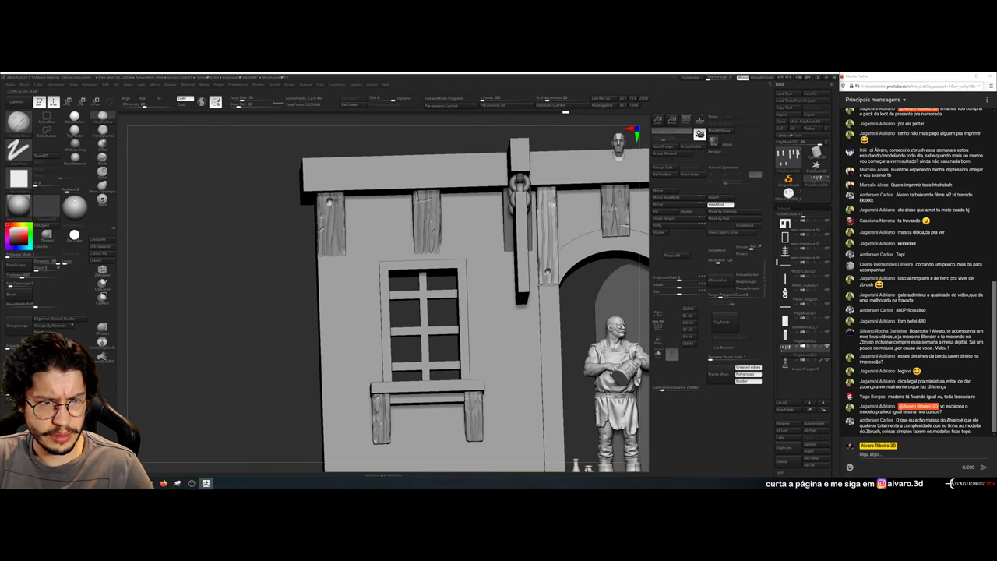
{"action": "right_click_drag", "start_coordinate": [423, 201], "coordinate": [307, 227], "text": "alt"}
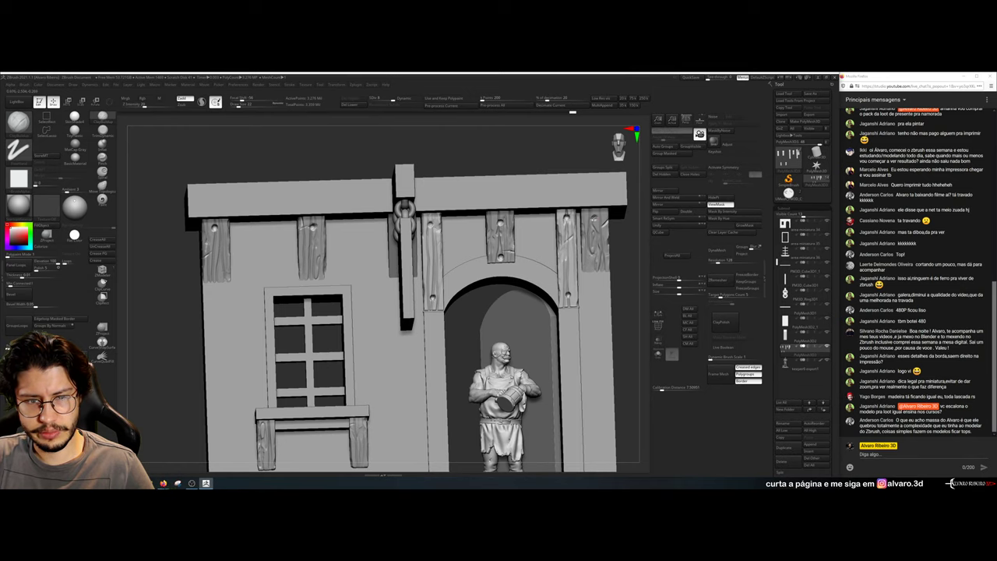
Sculpt a nail hole at the top of each bracket under the window sill
{"action": "left_click_drag", "start_coordinate": [626, 254], "coordinate": [648, 154], "text": "alt"}
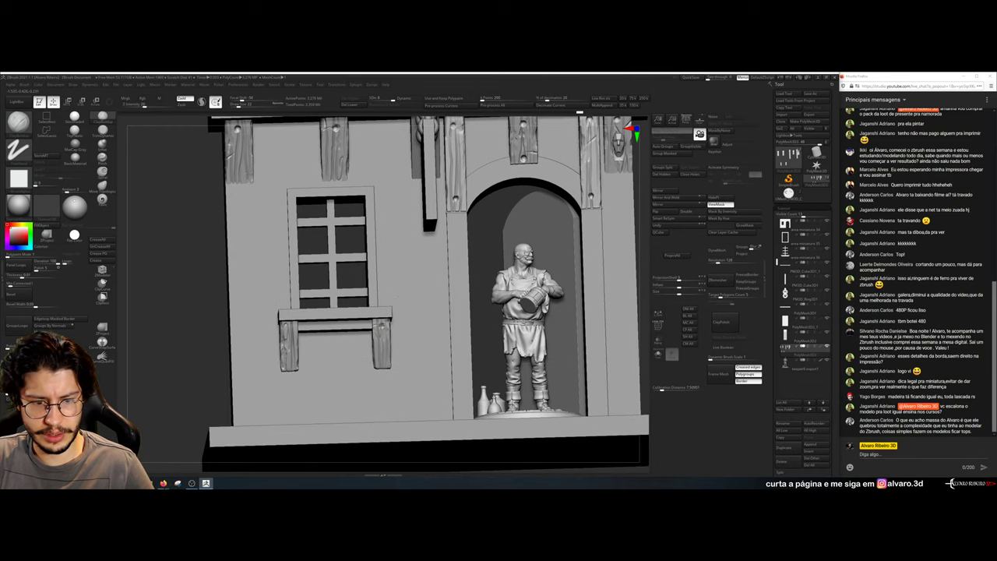
{"action": "left_click_drag", "start_coordinate": [195, 335], "coordinate": [191, 295], "text": "alt"}
{"action": "mouse_move", "coordinate": [458, 248]}
{"action": "left_mouse_down"}
{"action": "mouse_move", "coordinate": [464, 220]}
{"action": "mouse_move", "coordinate": [528, 249]}
{"action": "mouse_move", "coordinate": [472, 240]}
{"action": "left_mouse_up"}
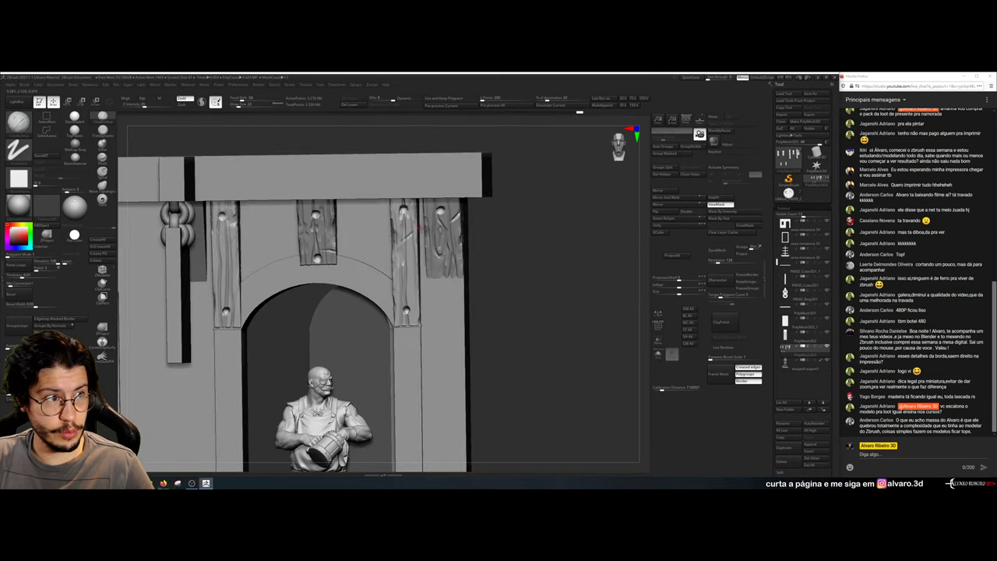
Reduce the brush size and sculpt small nail heads inside the holes on the posts, upper brackets and window sill brackets
{"action": "left_click_drag", "start_coordinate": [531, 256], "coordinate": [552, 256]}
{"action": "key", "text": "s"}
{"action": "key", "text": "s"}
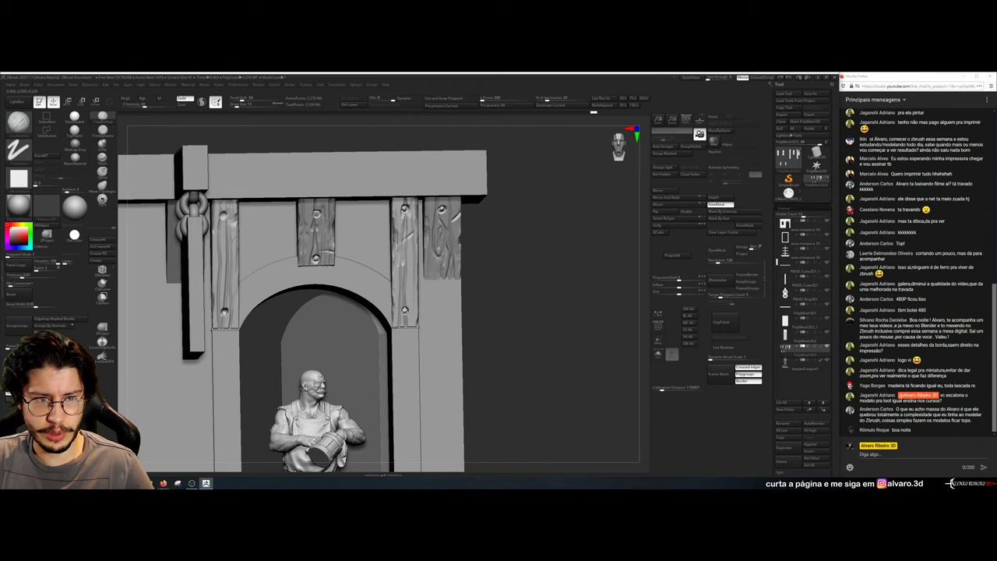
{"action": "left_click_drag", "start_coordinate": [477, 209], "coordinate": [536, 202], "text": "alt"}
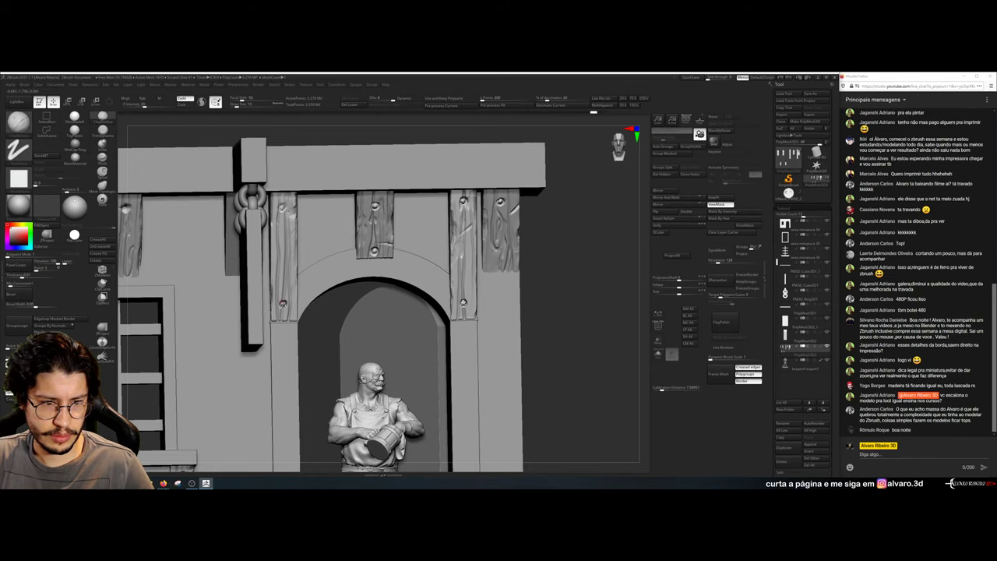
{"action": "left_click_drag", "start_coordinate": [283, 303], "coordinate": [285, 304]}
{"action": "left_click_drag", "start_coordinate": [341, 123], "coordinate": [571, 126], "text": "alt"}
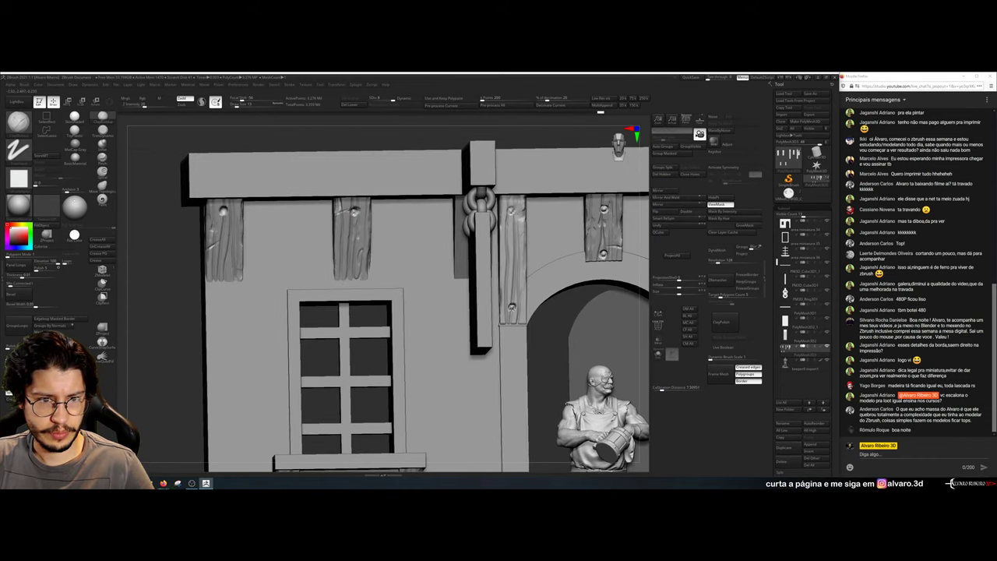
{"action": "left_click_drag", "start_coordinate": [159, 339], "coordinate": [213, 157], "text": "alt"}
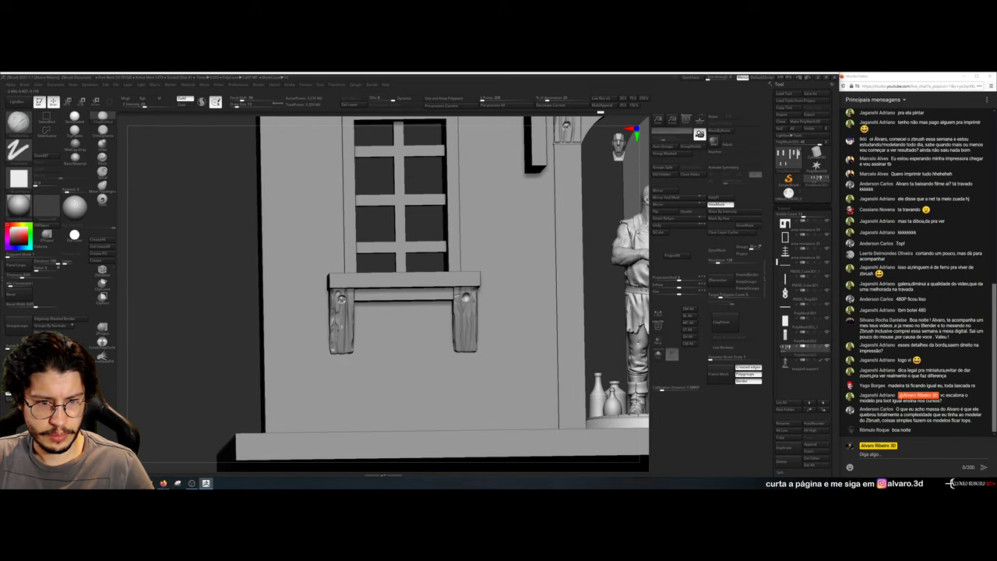
Examine the detailed brackets across the building and check the plain bracket behind the hanging sign in isolation
{"action": "left_click_drag", "start_coordinate": [212, 329], "coordinate": [212, 238], "text": "alt"}
{"action": "left_click_drag", "start_coordinate": [406, 198], "coordinate": [336, 221], "text": "alt"}
{"action": "left_click_drag", "start_coordinate": [541, 217], "coordinate": [615, 191]}
{"action": "key", "text": "shift+d"}
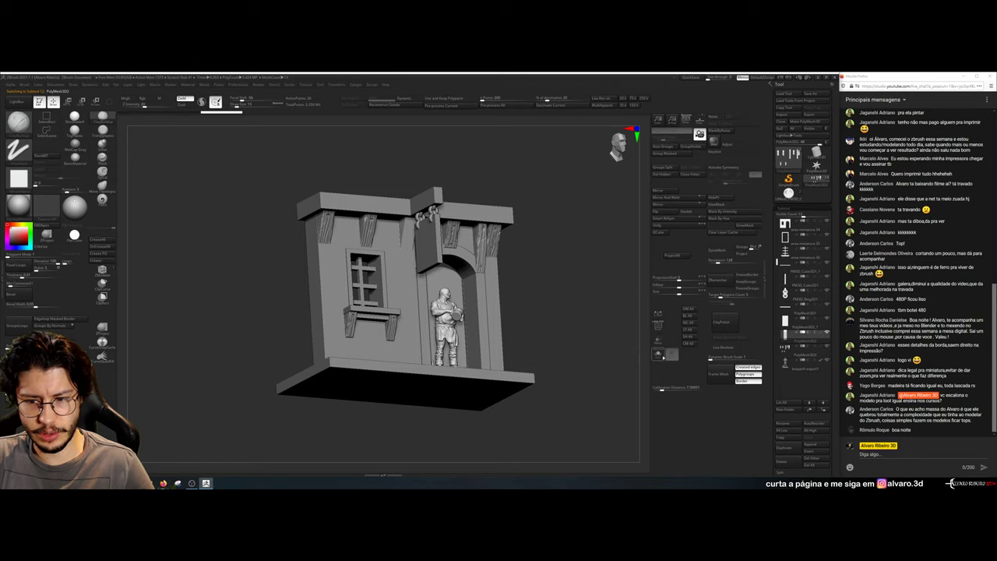
{"action": "left_click", "coordinate": [658, 355]}
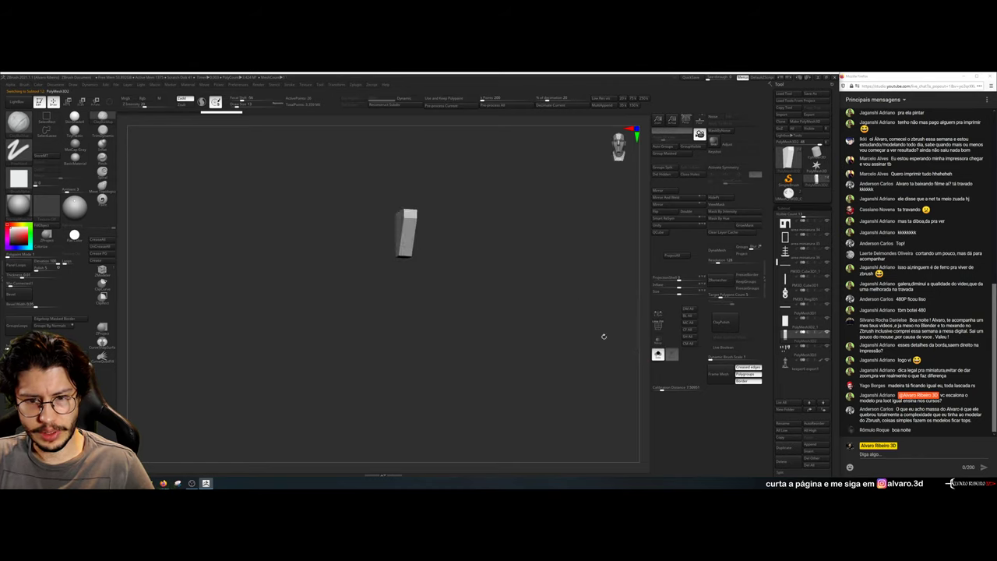
{"action": "left_click", "coordinate": [659, 355]}
{"action": "left_click_drag", "start_coordinate": [618, 307], "coordinate": [612, 314], "text": "shift"}
Duplicate the carved bracket at the far left of the roof beam onto the plain bracket behind the hanging sign
{"action": "left_click", "coordinate": [314, 234], "text": "alt"}
{"action": "left_click_drag", "start_coordinate": [255, 255], "coordinate": [263, 241]}
{"action": "left_click_drag", "start_coordinate": [255, 187], "coordinate": [333, 287], "text": "ctrl"}
{"action": "left_click", "coordinate": [272, 253], "text": "ctrl"}
{"action": "key", "text": "w"}
{"action": "left_click_drag", "start_coordinate": [317, 254], "coordinate": [450, 252]}
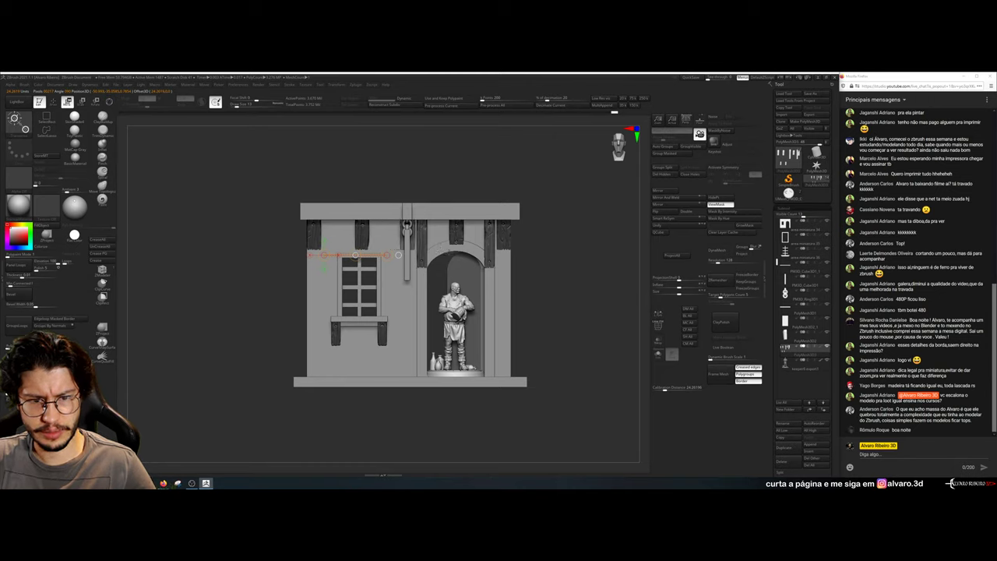
{"action": "mouse_move", "coordinate": [436, 252]}
{"action": "right_mouse_down"}
{"action": "mouse_move", "coordinate": [437, 187]}
{"action": "mouse_move", "coordinate": [438, 252]}
{"action": "right_mouse_up"}
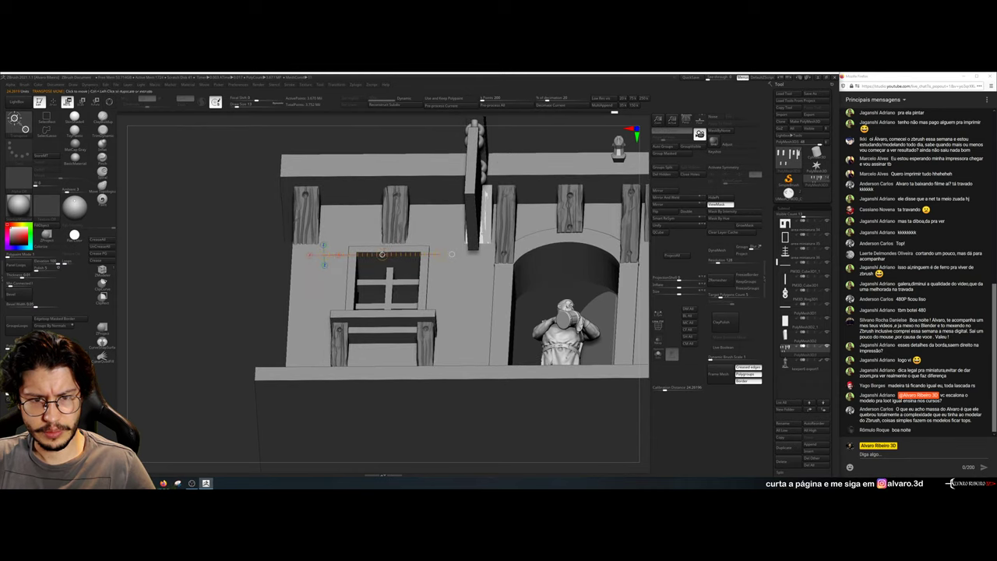
{"action": "left_click_drag", "start_coordinate": [324, 245], "coordinate": [333, 255], "text": "ctrl"}
Isolate the plain uncarved bracket behind the sign and delete its subtool
{"action": "left_click", "coordinate": [658, 354]}
{"action": "left_click", "coordinate": [787, 333]}
{"action": "key", "text": "q"}
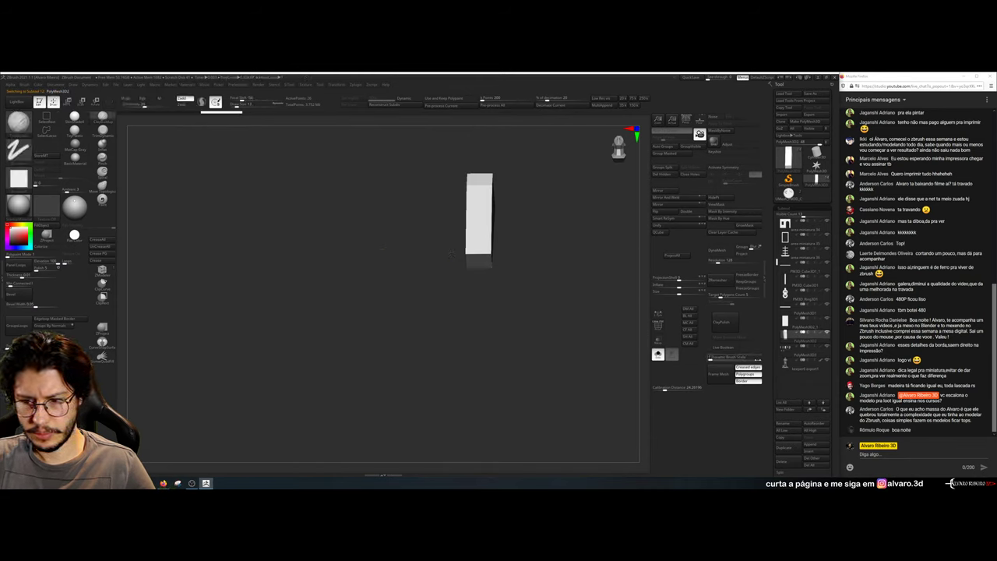
{"action": "left_click", "coordinate": [782, 461]}
{"action": "left_click", "coordinate": [735, 469]}
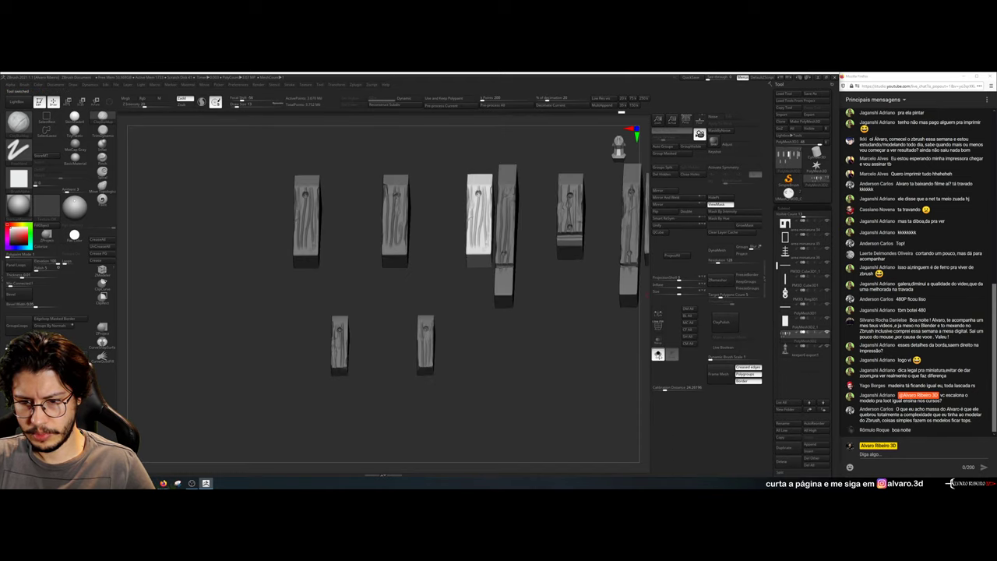
Select the door's arch frame, isolate it and display its wireframe and polygroups
{"action": "left_click", "coordinate": [658, 354]}
{"action": "left_click_drag", "start_coordinate": [216, 288], "coordinate": [296, 245]}
{"action": "left_click_drag", "start_coordinate": [515, 250], "coordinate": [603, 285]}
{"action": "left_click", "coordinate": [659, 354]}
{"action": "key", "text": "f"}
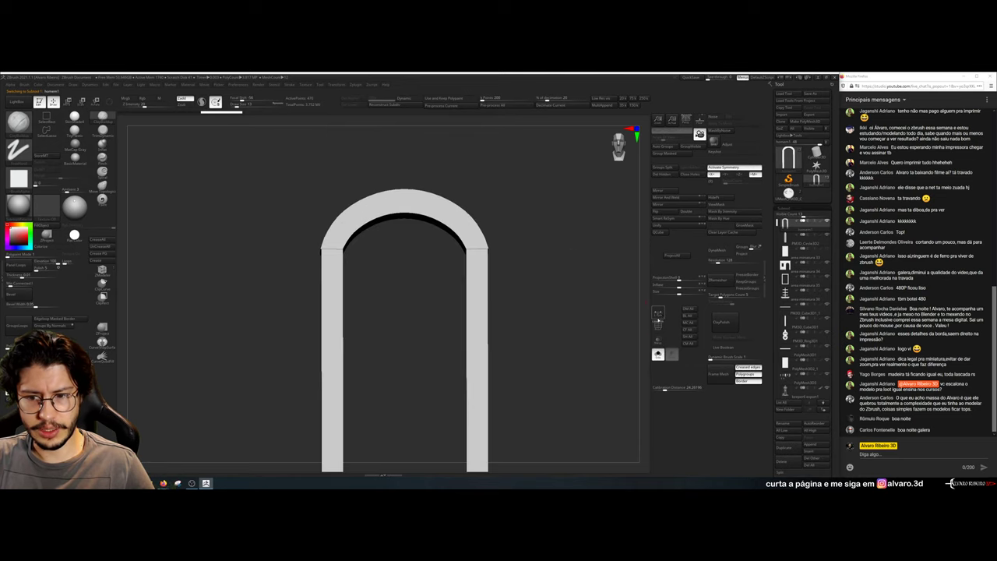
{"action": "key", "text": "shift+f"}
{"action": "left_click_drag", "start_coordinate": [569, 230], "coordinate": [596, 230]}
{"action": "left_click", "coordinate": [659, 353]}
{"action": "left_click_drag", "start_coordinate": [606, 315], "coordinate": [464, 217], "text": "alt"}
{"action": "left_click", "coordinate": [658, 354]}
{"action": "left_click_drag", "start_coordinate": [604, 219], "coordinate": [499, 224]}
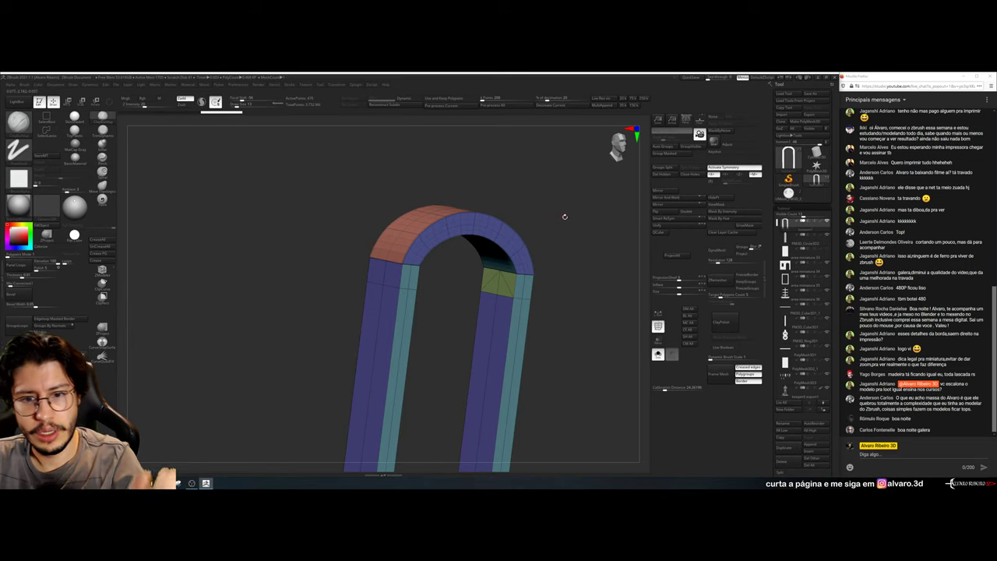
{"action": "left_click_drag", "start_coordinate": [564, 216], "coordinate": [543, 210]}
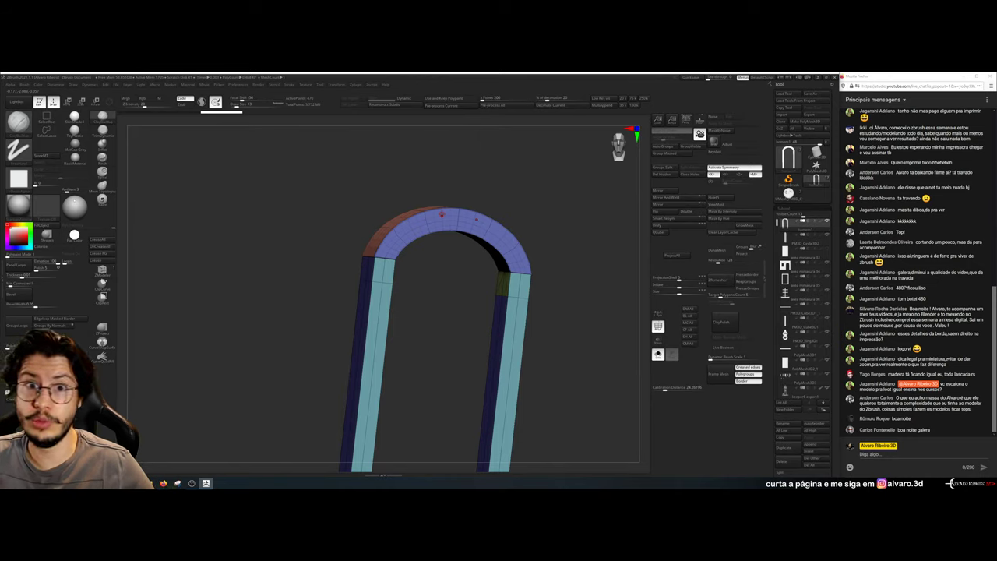
Combine the arch frame's two straight posts into one polygroup and split them from the arch into their own subtool
{"action": "key", "text": "r"}
{"action": "mouse_move", "coordinate": [543, 201]}
{"action": "left_mouse_down"}
{"action": "mouse_move", "coordinate": [478, 229]}
{"action": "mouse_move", "coordinate": [515, 296]}
{"action": "left_mouse_up"}
{"action": "key", "text": "q"}
{"action": "key", "text": "ctrl+w"}
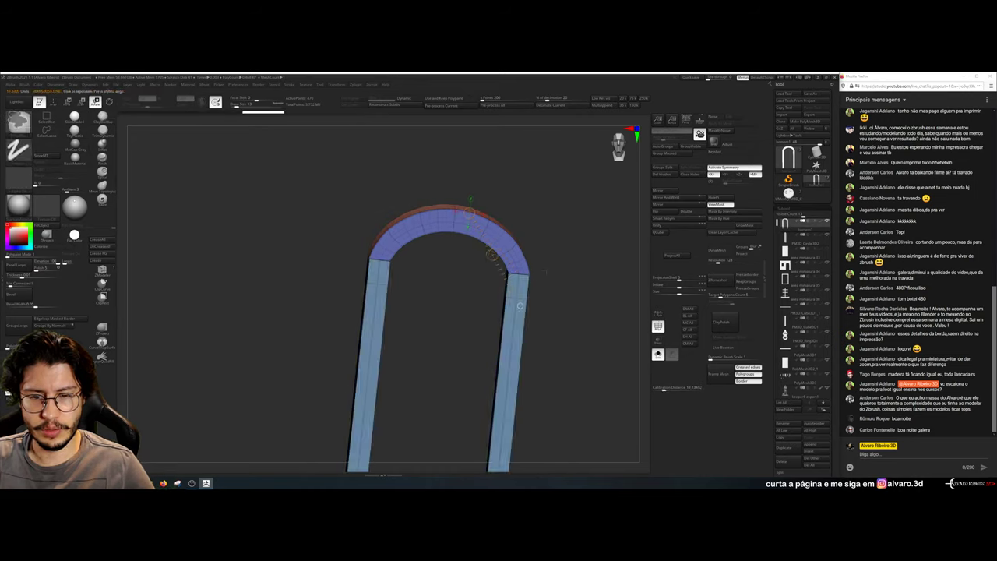
{"action": "left_click", "coordinate": [518, 294], "text": "ctrl+shift"}
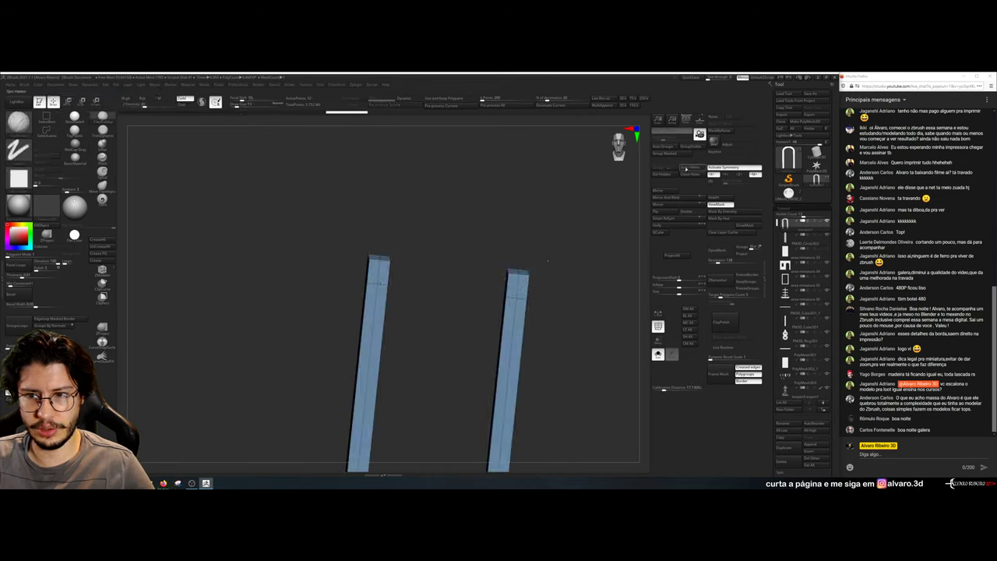
{"action": "left_click_drag", "start_coordinate": [658, 354], "coordinate": [585, 225]}
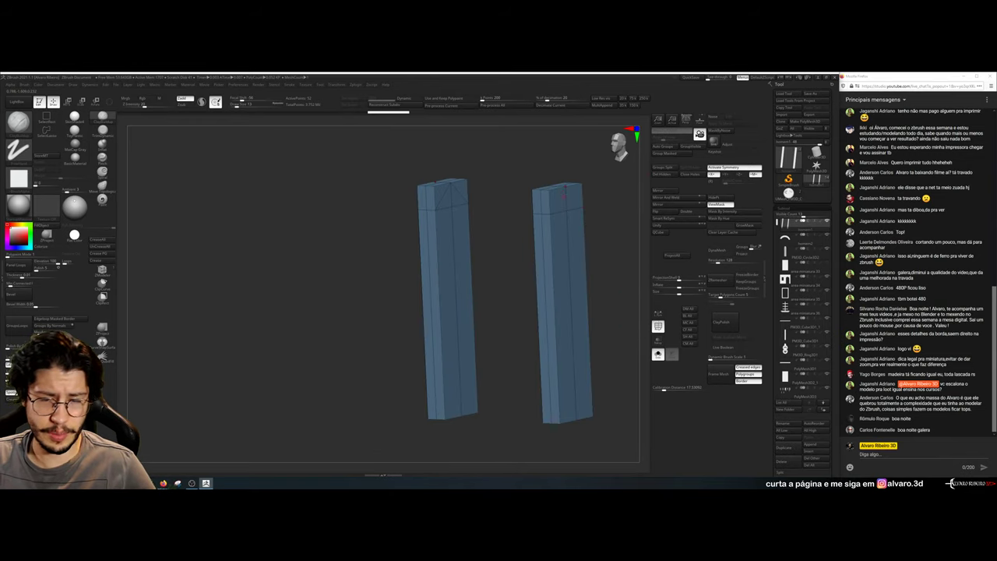
{"action": "left_click", "coordinate": [657, 354]}
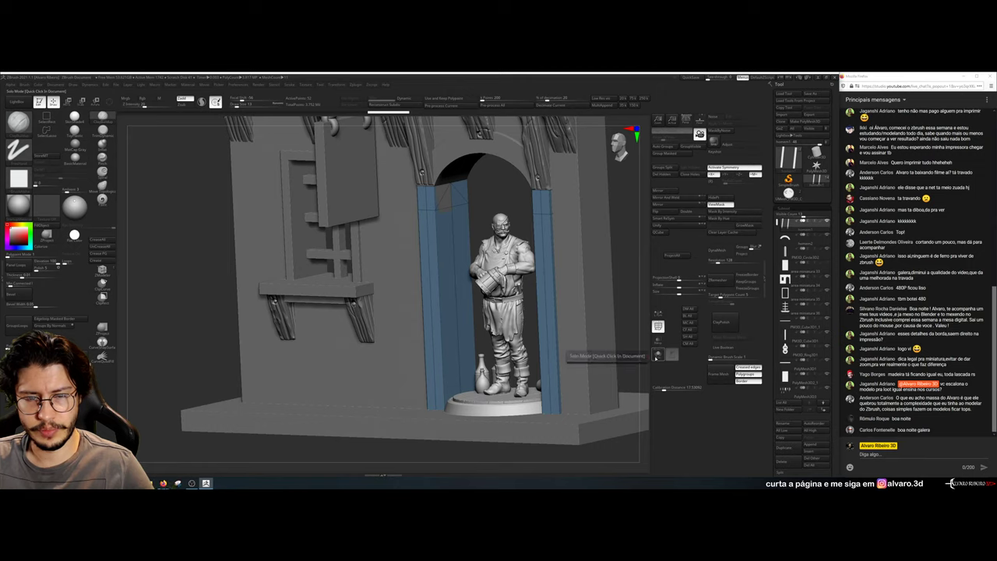
Mark the triangulated faces at the top of the left post's inner side with ZModeler and delete them
{"action": "left_click", "coordinate": [657, 354]}
{"action": "mouse_move", "coordinate": [453, 207]}
{"action": "right_mouse_down", "text": "ctrl"}
{"action": "mouse_move", "coordinate": [408, 178]}
{"action": "mouse_move", "coordinate": [454, 161]}
{"action": "mouse_move", "coordinate": [485, 193]}
{"action": "right_mouse_up", "text": "ctrl"}
{"action": "left_click", "coordinate": [103, 270]}
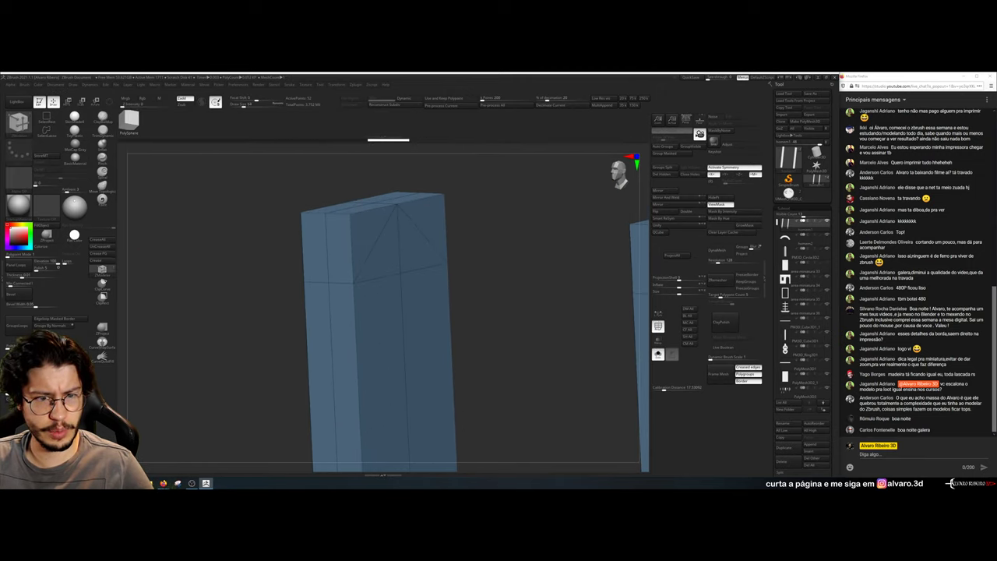
{"action": "left_click", "coordinate": [379, 247]}
{"action": "key", "text": "ctrl+z"}
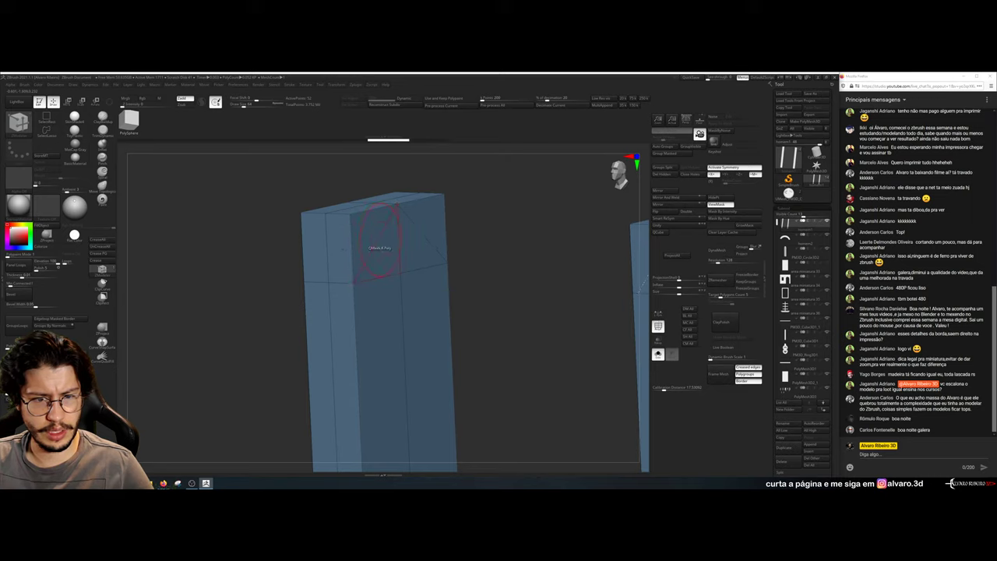
{"action": "left_click", "coordinate": [381, 242], "text": "alt"}
{"action": "key", "text": "ctrl+z"}
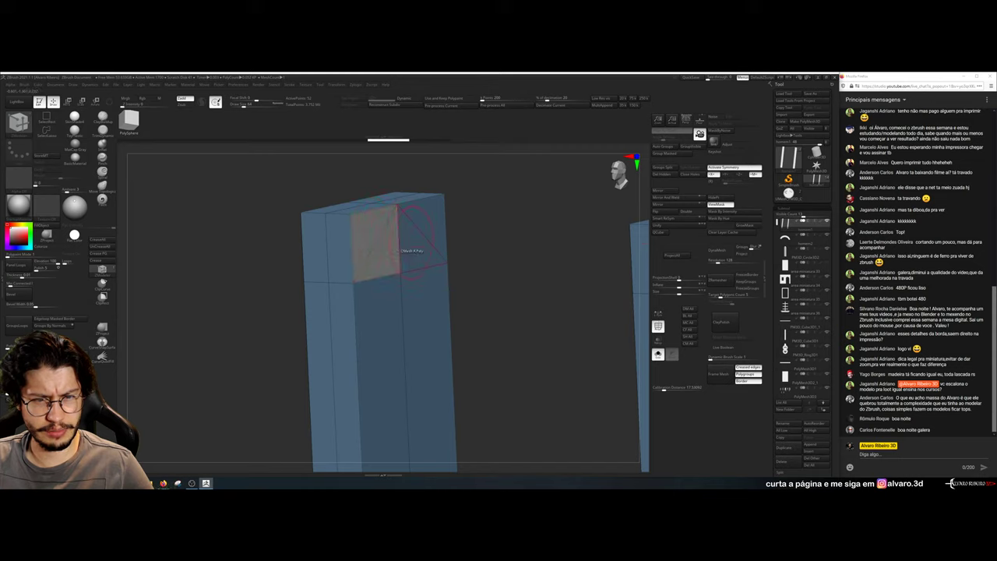
{"action": "left_click_drag", "start_coordinate": [470, 216], "coordinate": [432, 203]}
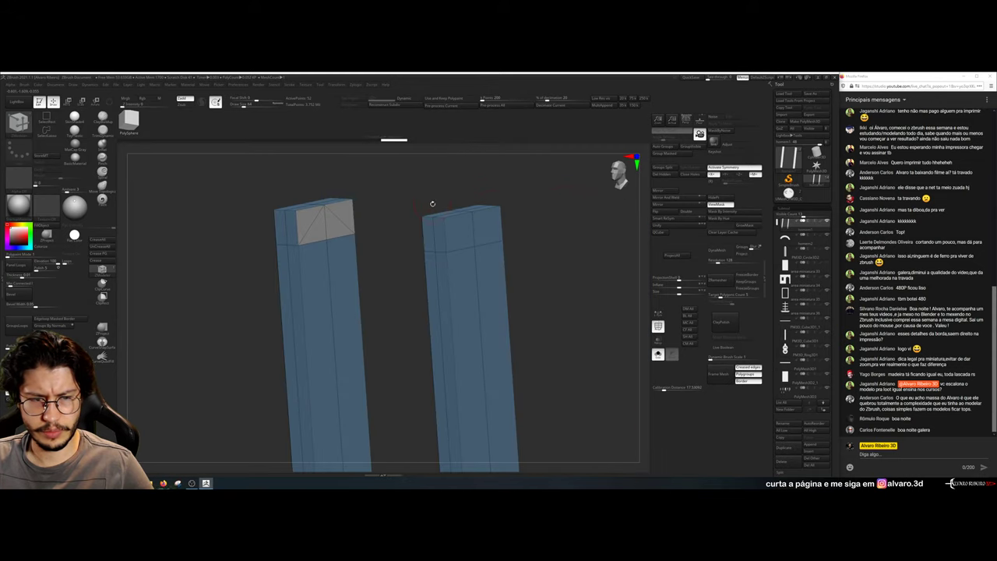
{"action": "left_click", "coordinate": [278, 212]}
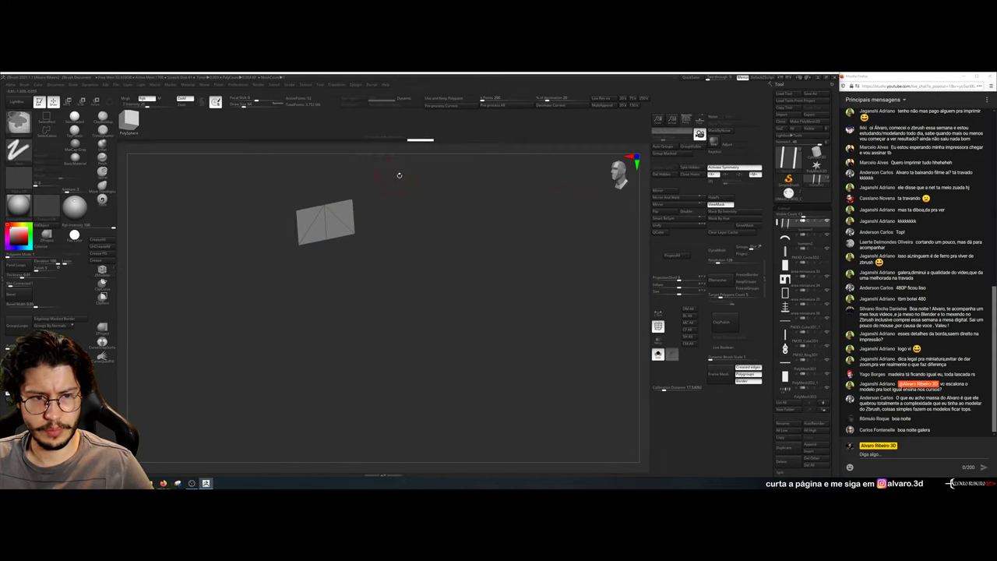
{"action": "left_click_drag", "start_coordinate": [399, 172], "coordinate": [334, 257], "text": "alt"}
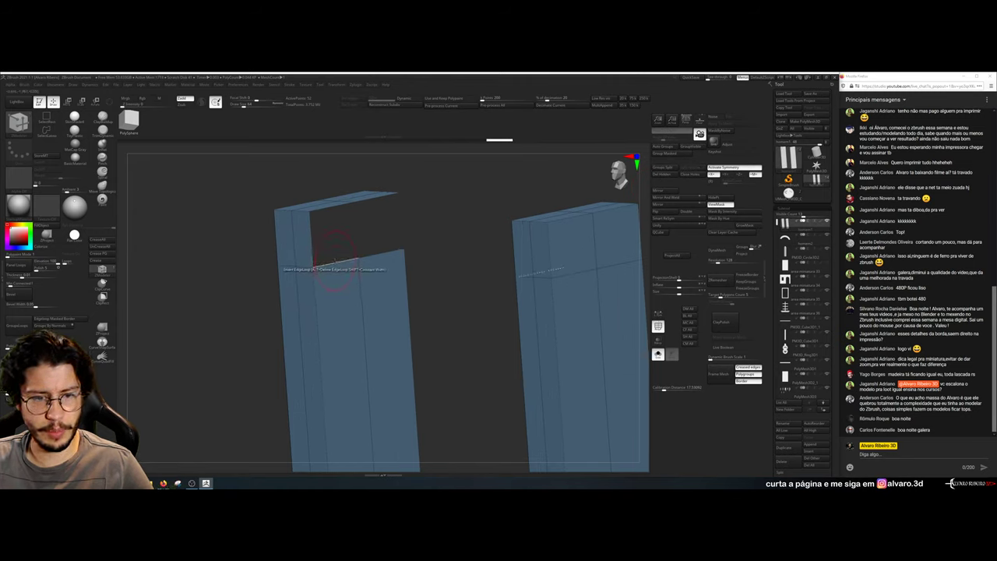
Fill the opening at the top of the left post by bridging its lower and upper edges
{"action": "key", "text": "space"}
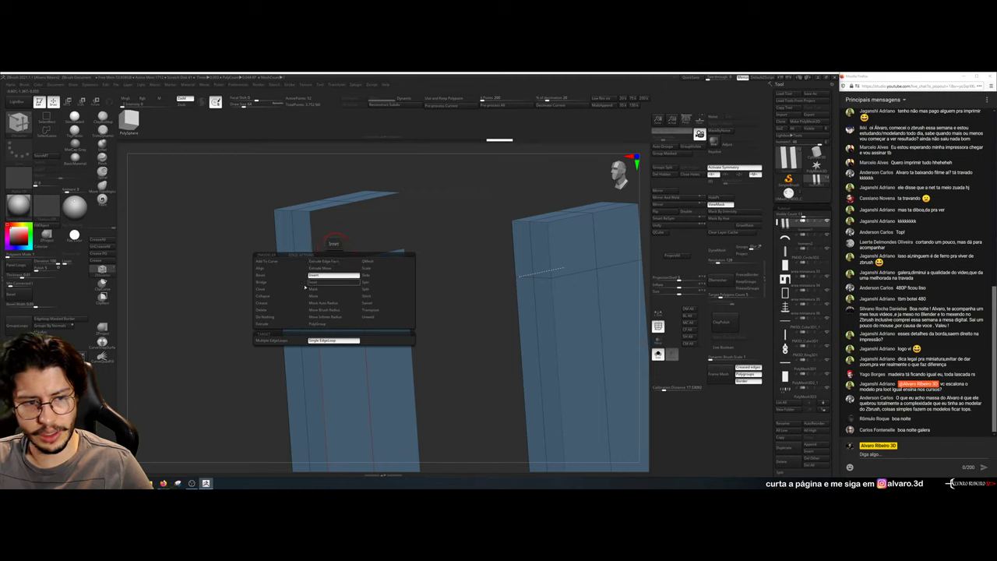
{"action": "left_click", "coordinate": [266, 287]}
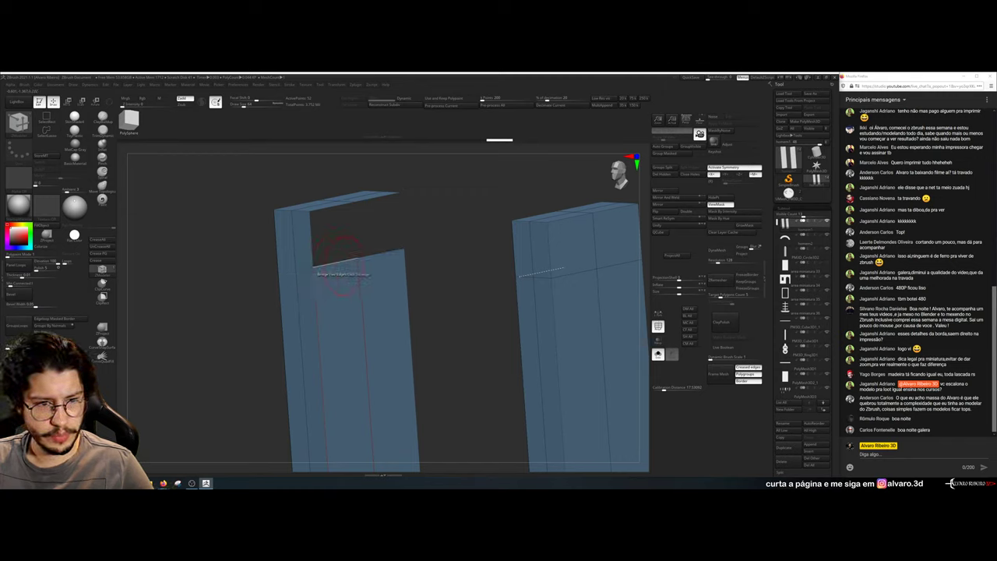
{"action": "left_click", "coordinate": [333, 210]}
{"action": "left_click_drag", "start_coordinate": [436, 183], "coordinate": [438, 215]}
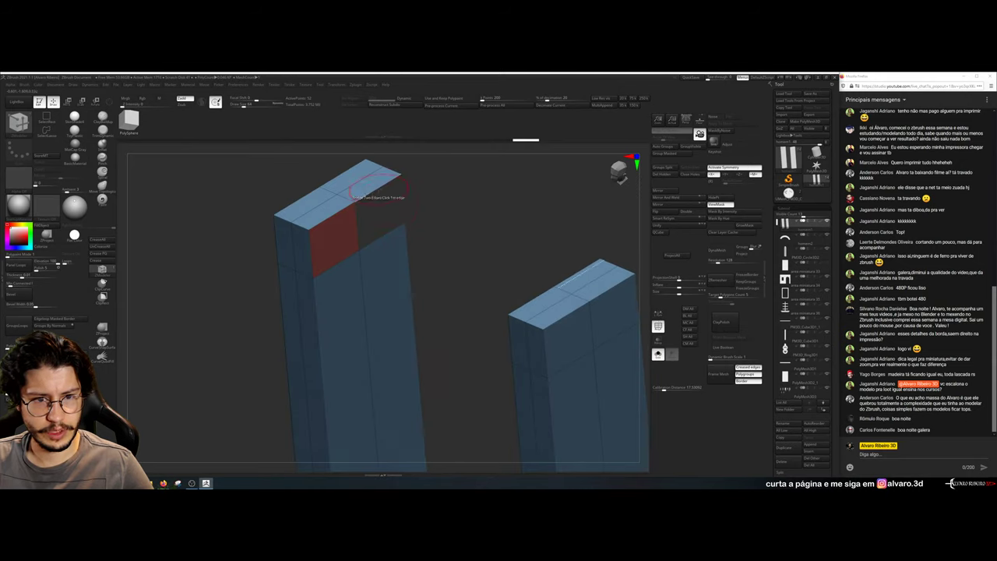
{"action": "left_click", "coordinate": [386, 236]}
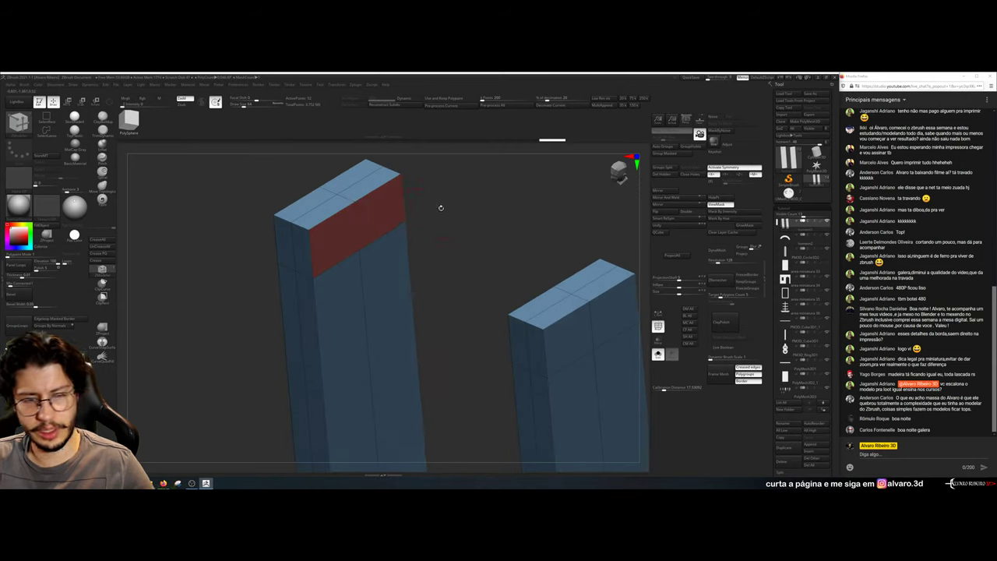
Remove the horizontal edge loop near the tops of both posts
{"action": "left_click_drag", "start_coordinate": [539, 225], "coordinate": [483, 197]}
{"action": "key", "text": "space"}
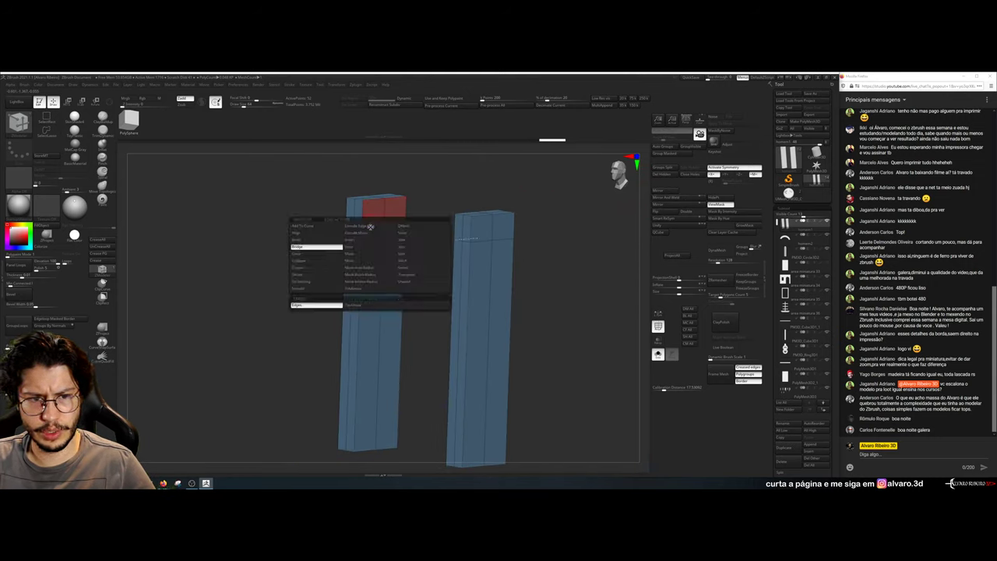
{"action": "left_click", "coordinate": [361, 237]}
{"action": "left_click", "coordinate": [373, 227]}
{"action": "left_click_drag", "start_coordinate": [596, 237], "coordinate": [563, 246]}
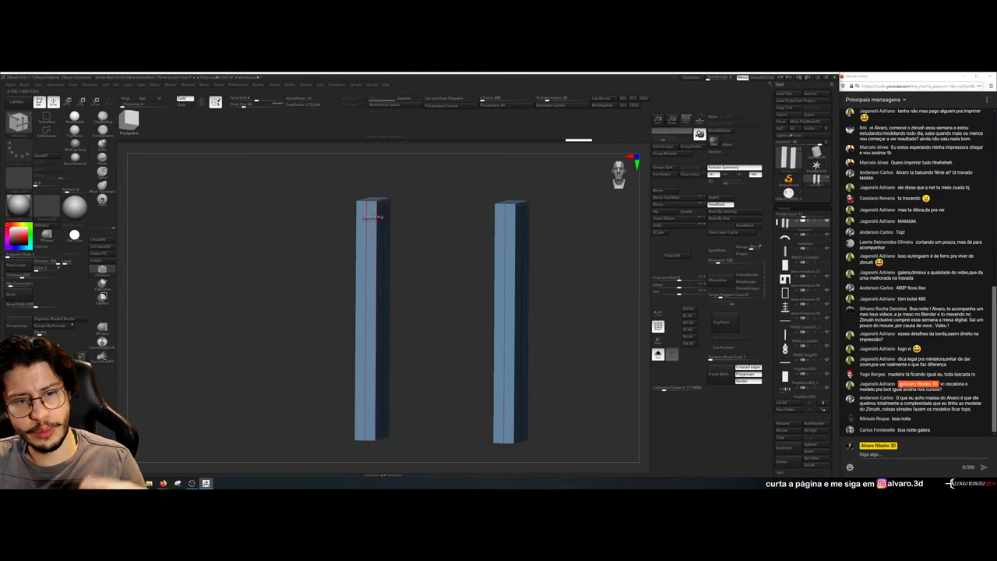
{"action": "left_click_drag", "start_coordinate": [452, 306], "coordinate": [410, 312]}
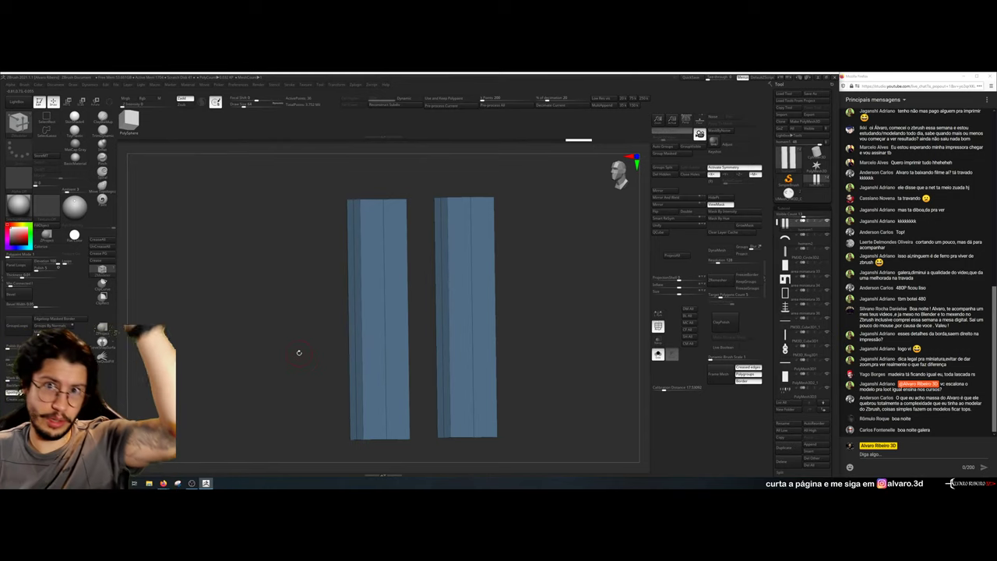
Insert multiple evenly spaced edge loops along the posts and across their sides to form roughly square polygons
{"action": "mouse_move", "coordinate": [567, 257]}
{"action": "left_mouse_down"}
{"action": "mouse_move", "coordinate": [523, 269]}
{"action": "mouse_move", "coordinate": [560, 253]}
{"action": "mouse_move", "coordinate": [560, 268]}
{"action": "left_mouse_up"}
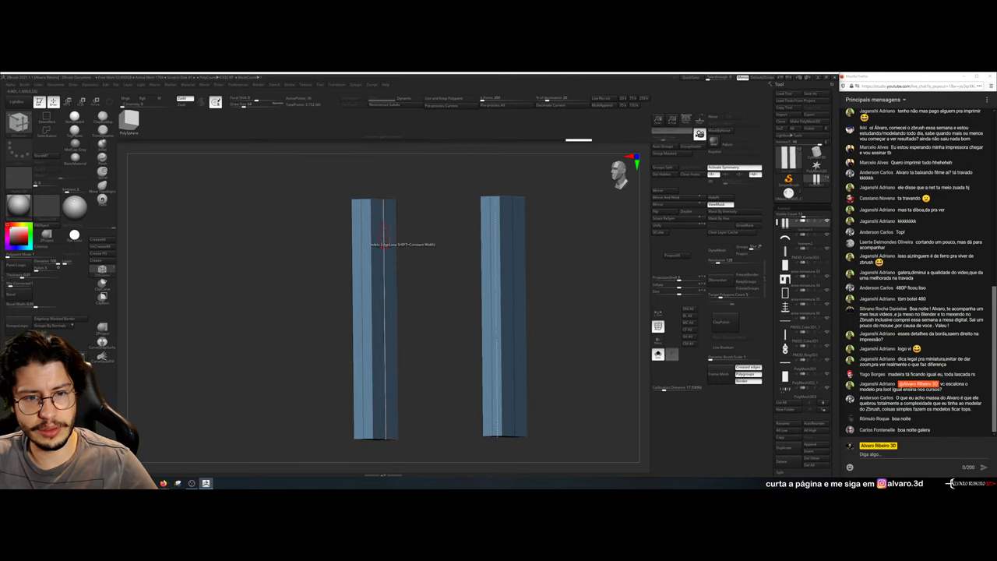
{"action": "left_click_drag", "start_coordinate": [543, 224], "coordinate": [512, 287]}
{"action": "key", "text": "space"}
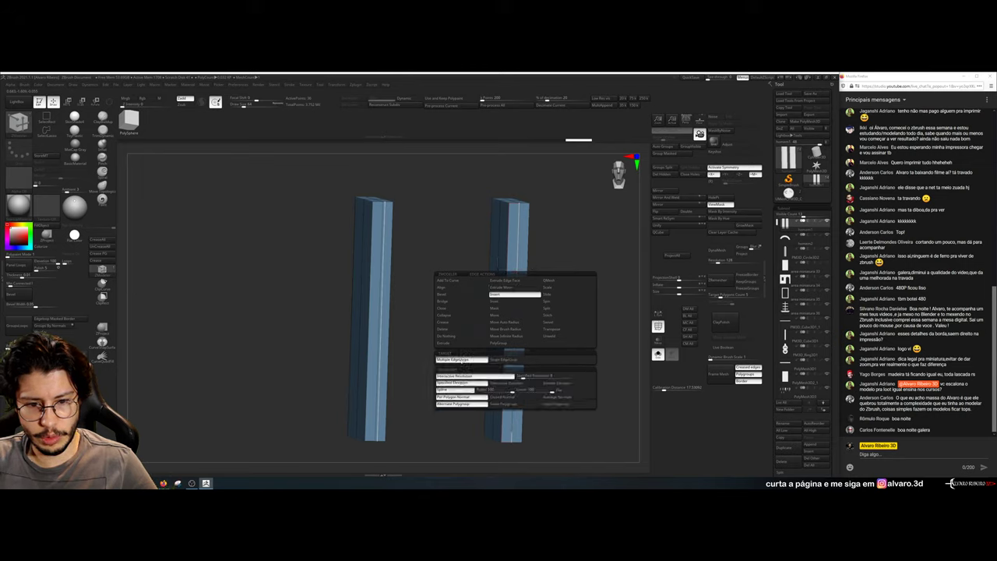
{"action": "left_click", "coordinate": [455, 360]}
{"action": "left_click_drag", "start_coordinate": [516, 317], "coordinate": [519, 289]}
{"action": "left_click_drag", "start_coordinate": [565, 227], "coordinate": [523, 228]}
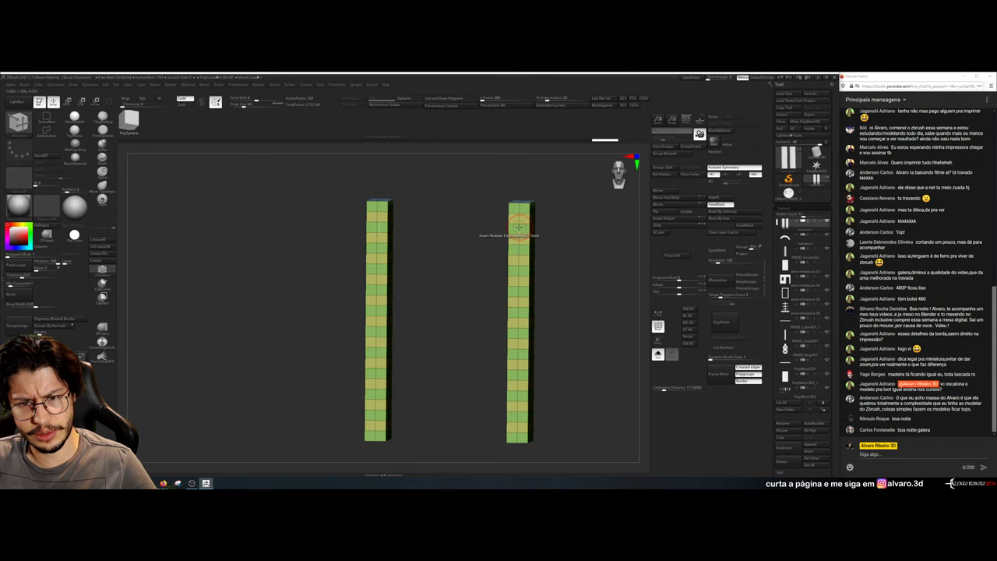
{"action": "left_click_drag", "start_coordinate": [623, 222], "coordinate": [550, 212]}
{"action": "left_click", "coordinate": [533, 204]}
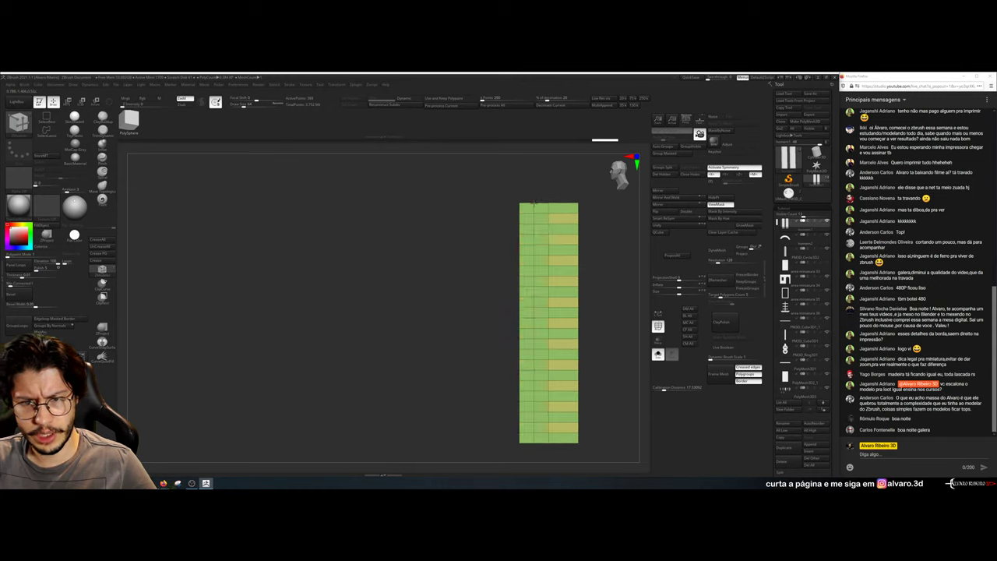
{"action": "right_click_drag", "start_coordinate": [534, 199], "coordinate": [593, 196], "text": "shift"}
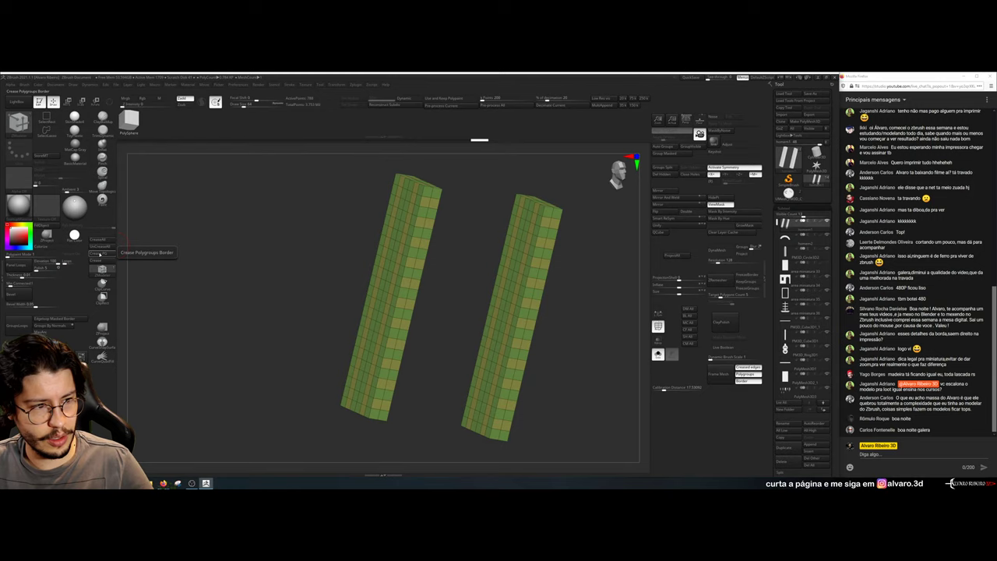
Regroup the posts' faces by normals and crease the polygroup borders
{"action": "left_click", "coordinate": [54, 326]}
{"action": "left_click_drag", "start_coordinate": [571, 235], "coordinate": [537, 236]}
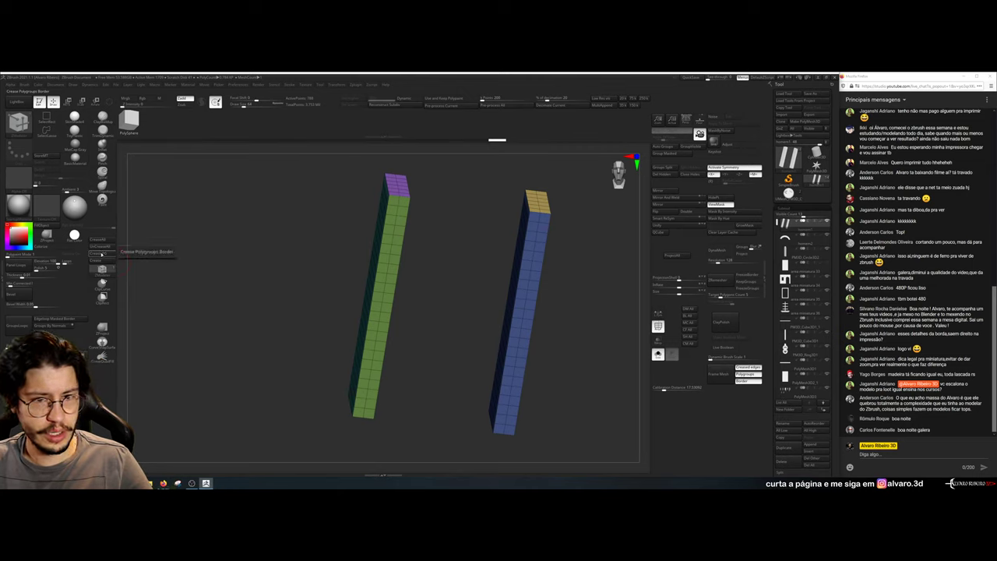
{"action": "left_click_drag", "start_coordinate": [447, 223], "coordinate": [600, 265]}
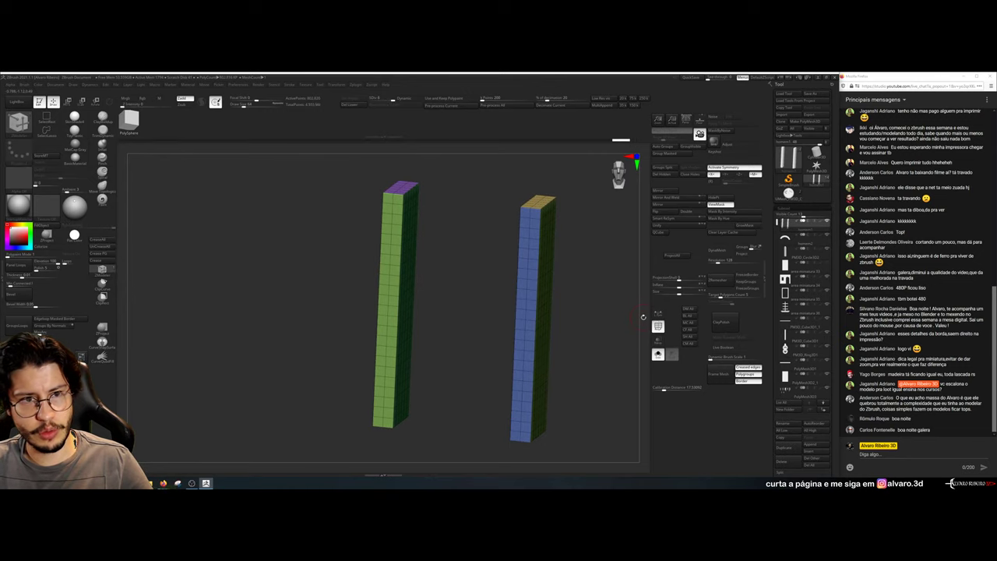
Subdivide the isolated door posts to about 3.2 million polygons, with symmetry and the wireframe display turned off
{"action": "left_click", "coordinate": [658, 354]}
{"action": "left_click_drag", "start_coordinate": [620, 296], "coordinate": [567, 229], "text": "alt"}
{"action": "left_click", "coordinate": [658, 355]}
{"action": "key", "text": "f"}
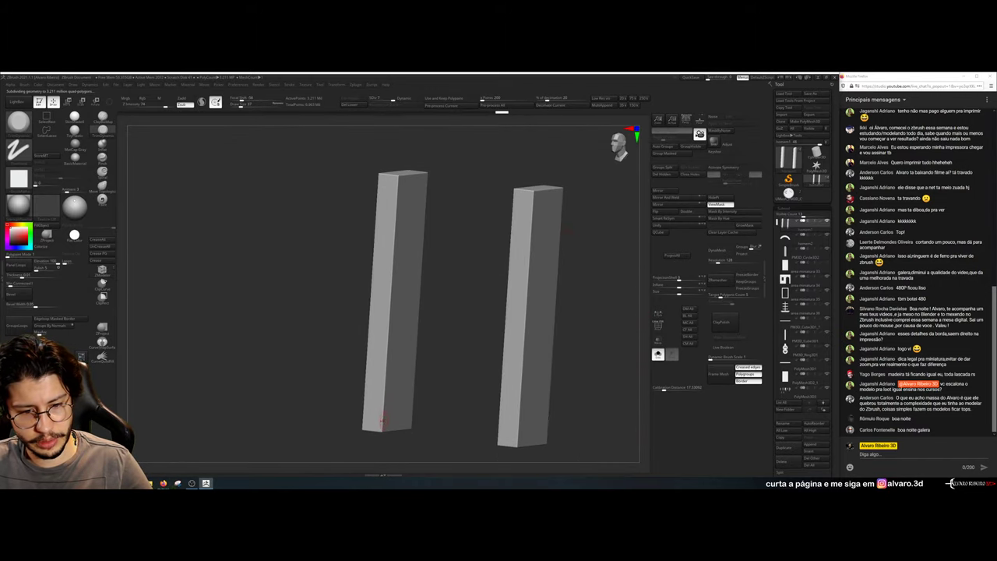
{"action": "right_click_drag", "start_coordinate": [382, 389], "coordinate": [414, 342], "text": "ctrl"}
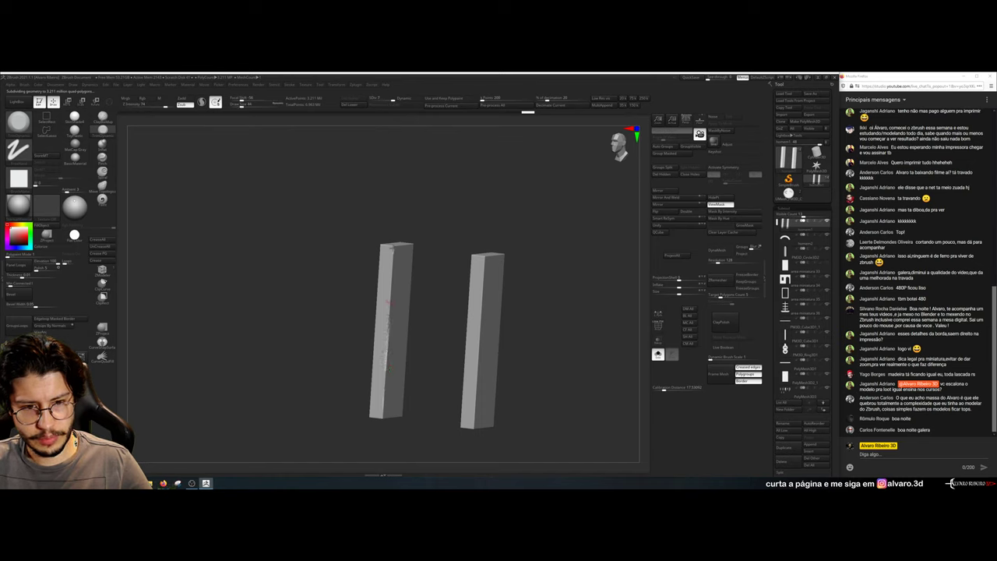
Show the full diorama and chip the long front edges of both door posts with irregular wear
{"action": "left_click", "coordinate": [658, 354]}
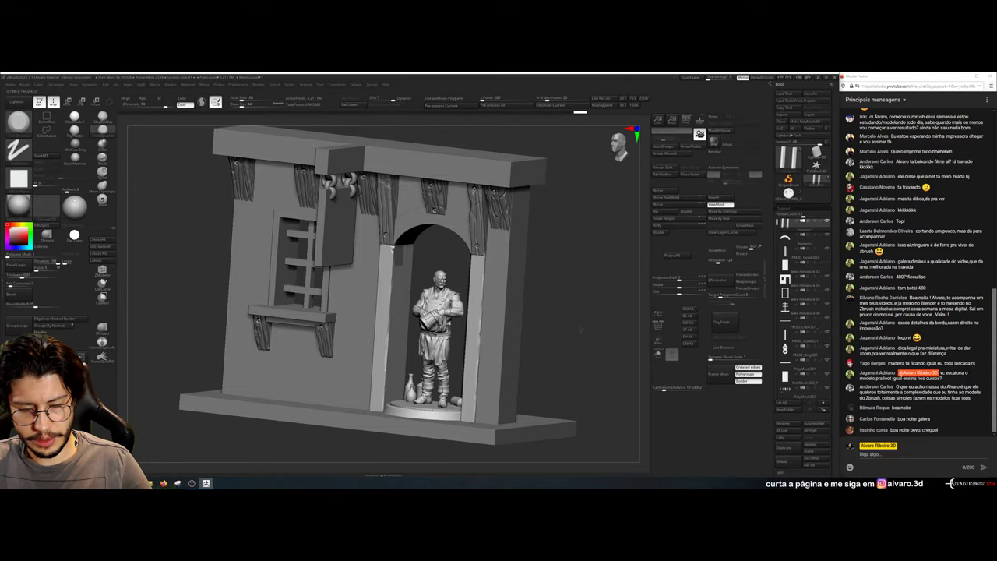
{"action": "left_click_drag", "start_coordinate": [473, 401], "coordinate": [467, 286]}
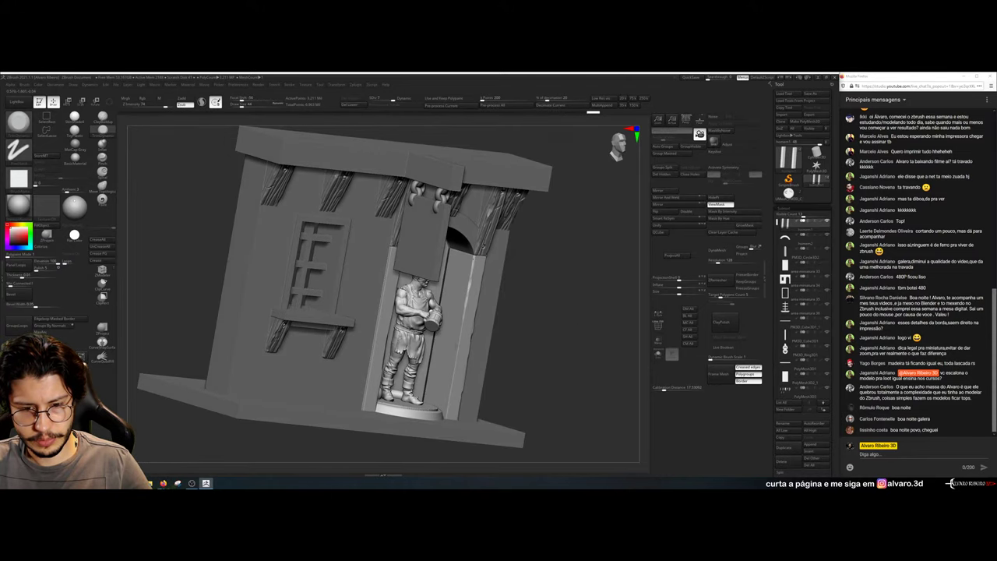
{"action": "left_click_drag", "start_coordinate": [533, 339], "coordinate": [370, 295]}
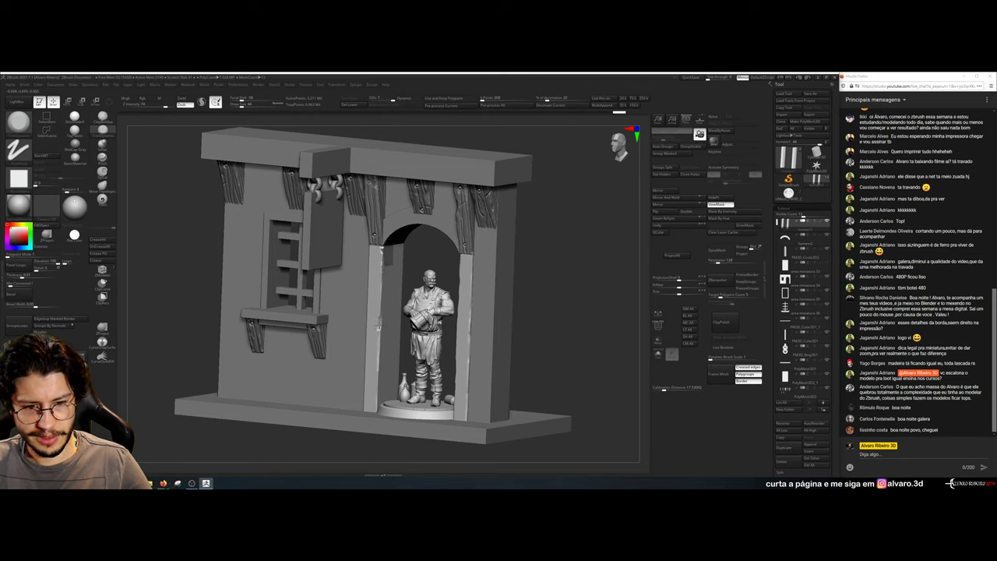
{"action": "right_click_drag", "start_coordinate": [327, 343], "coordinate": [375, 264]}
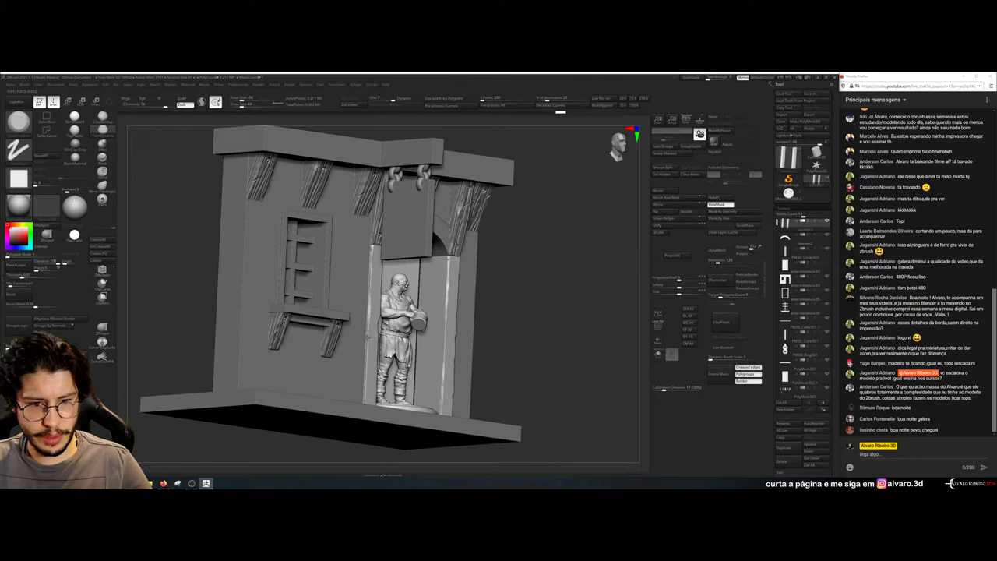
{"action": "left_click_drag", "start_coordinate": [367, 349], "coordinate": [365, 389]}
{"action": "left_click_drag", "start_coordinate": [588, 316], "coordinate": [526, 334]}
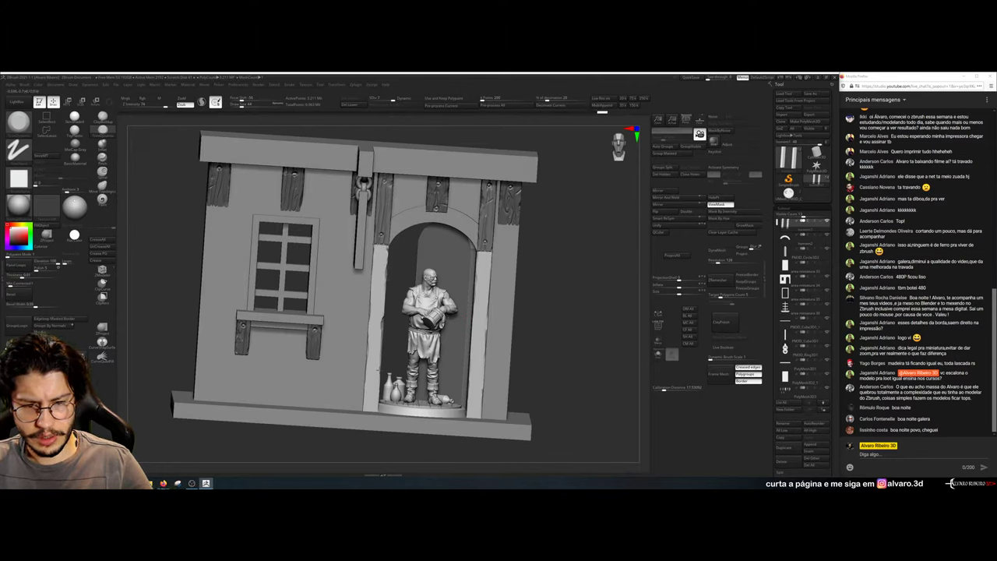
{"action": "left_click_drag", "start_coordinate": [532, 338], "coordinate": [581, 341]}
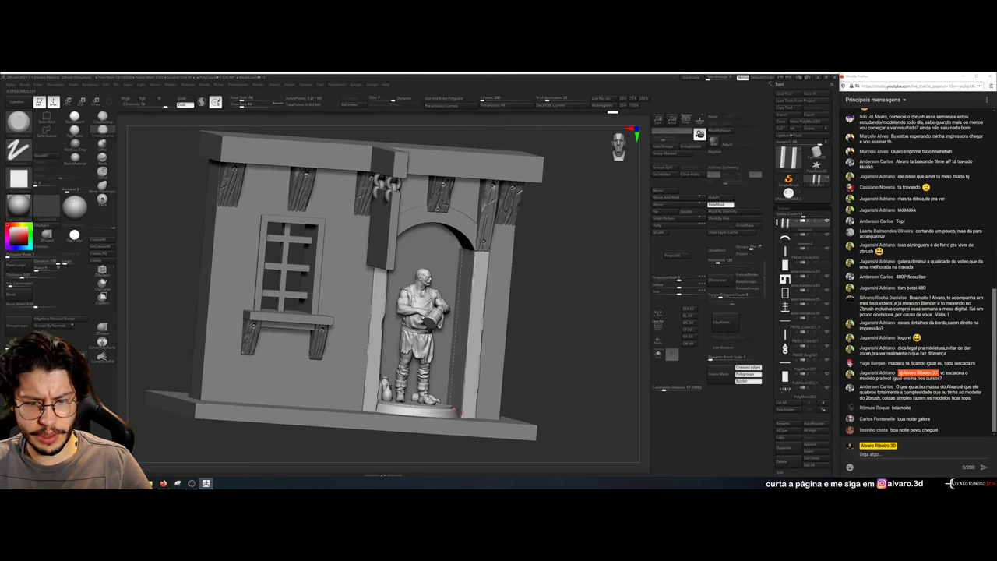
Isolate the door posts and chip the rear long edges of one post unevenly
{"action": "left_click", "coordinate": [657, 354]}
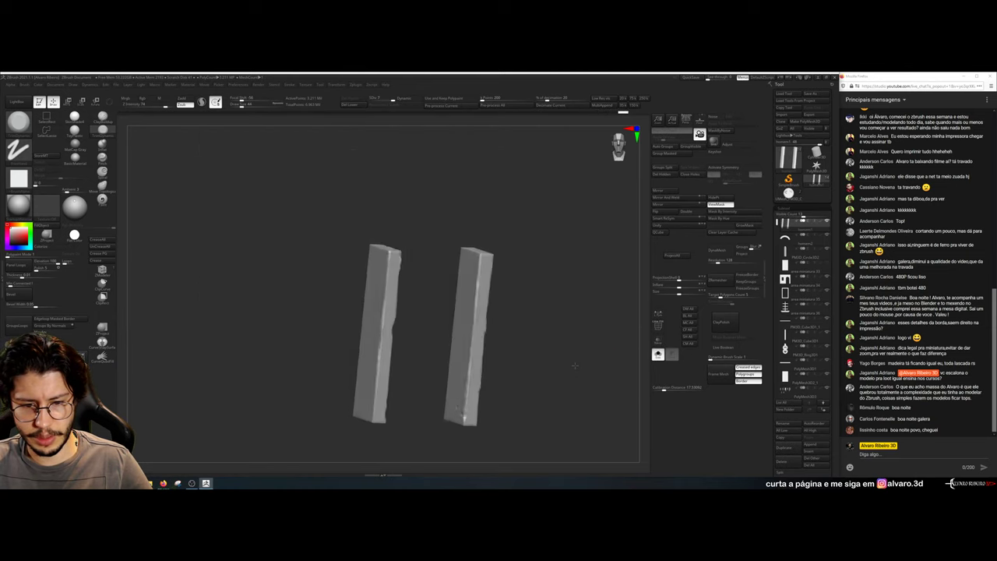
{"action": "left_click_drag", "start_coordinate": [499, 235], "coordinate": [585, 246]}
{"action": "left_click_drag", "start_coordinate": [471, 271], "coordinate": [474, 265]}
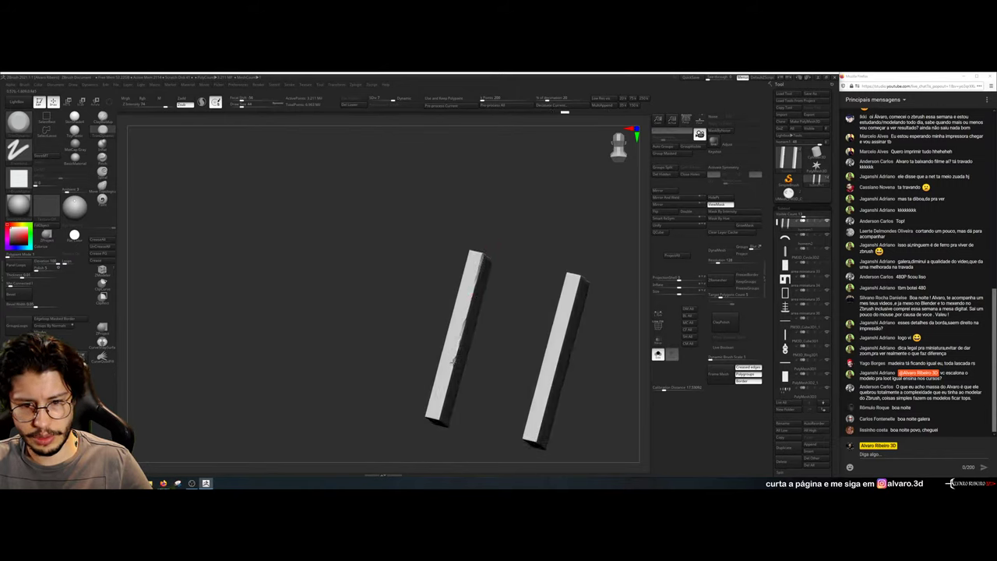
{"action": "right_click_drag", "start_coordinate": [443, 402], "coordinate": [472, 384]}
{"action": "left_click_drag", "start_coordinate": [442, 393], "coordinate": [433, 397]}
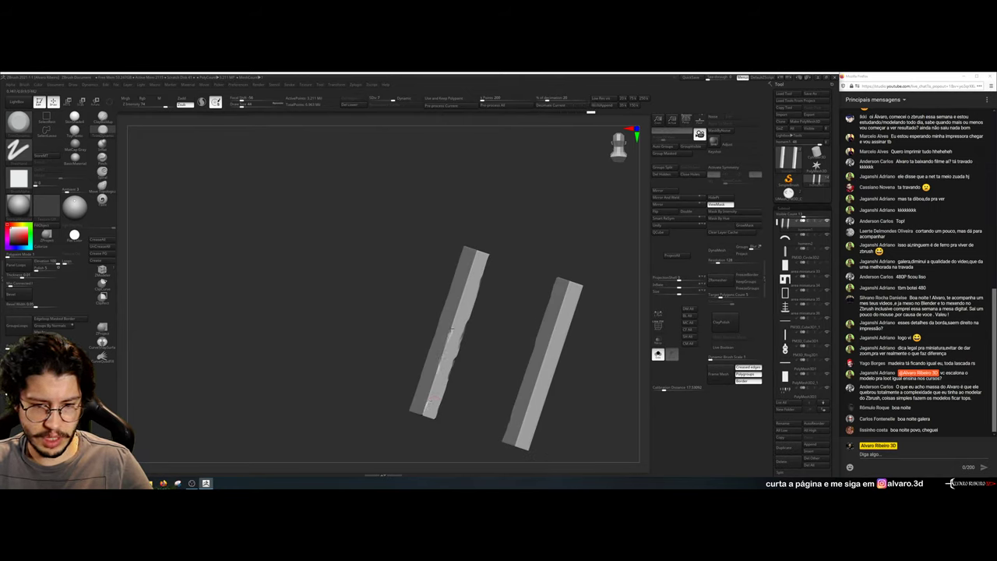
{"action": "mouse_move", "coordinate": [579, 243]}
{"action": "left_mouse_down"}
{"action": "mouse_move", "coordinate": [508, 247]}
{"action": "mouse_move", "coordinate": [458, 312]}
{"action": "mouse_move", "coordinate": [483, 271]}
{"action": "left_mouse_up"}
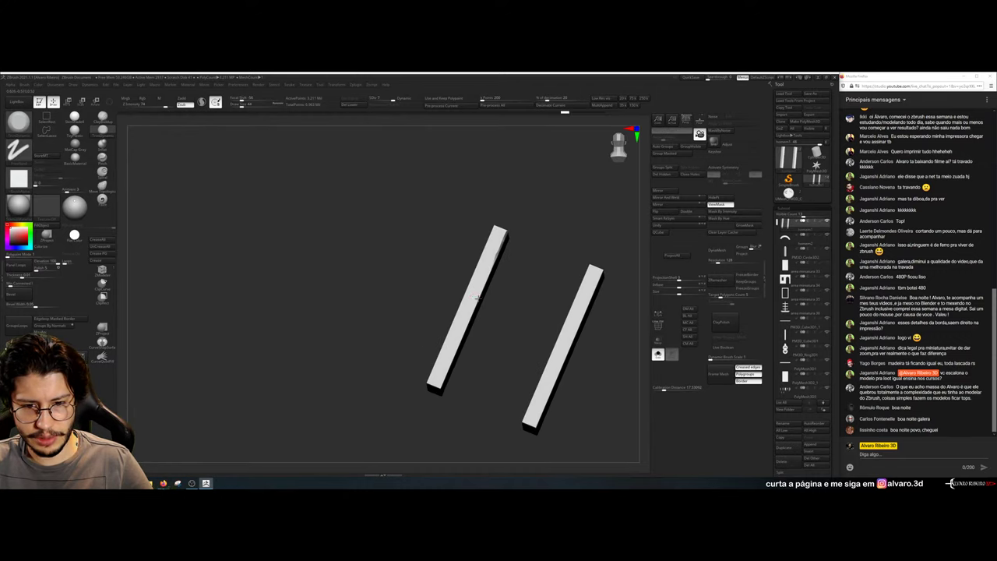
{"action": "left_click_drag", "start_coordinate": [456, 345], "coordinate": [441, 364]}
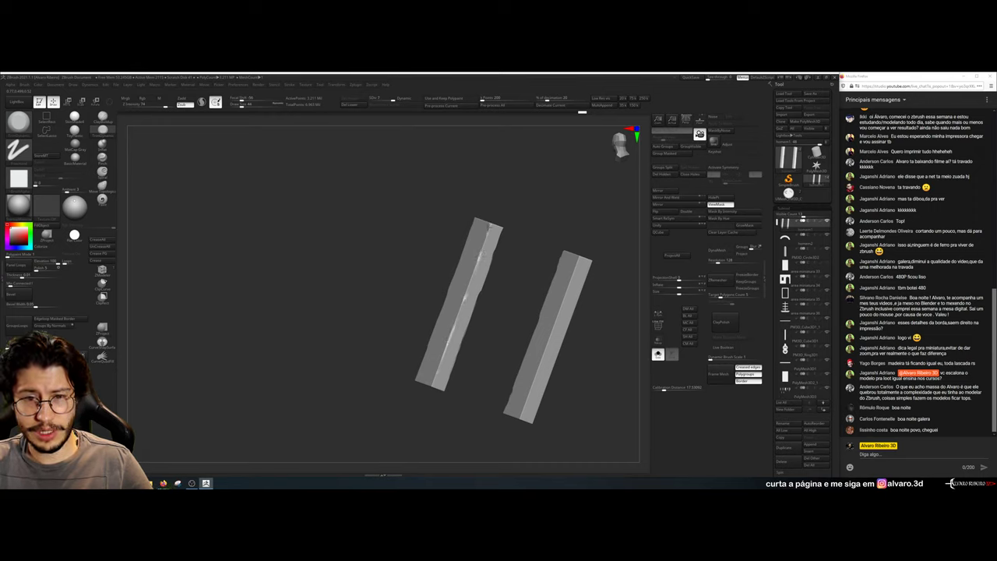
Chip the rear long edges of the other post, then check both posts within the full diorama
{"action": "left_click_drag", "start_coordinate": [584, 209], "coordinate": [599, 246]}
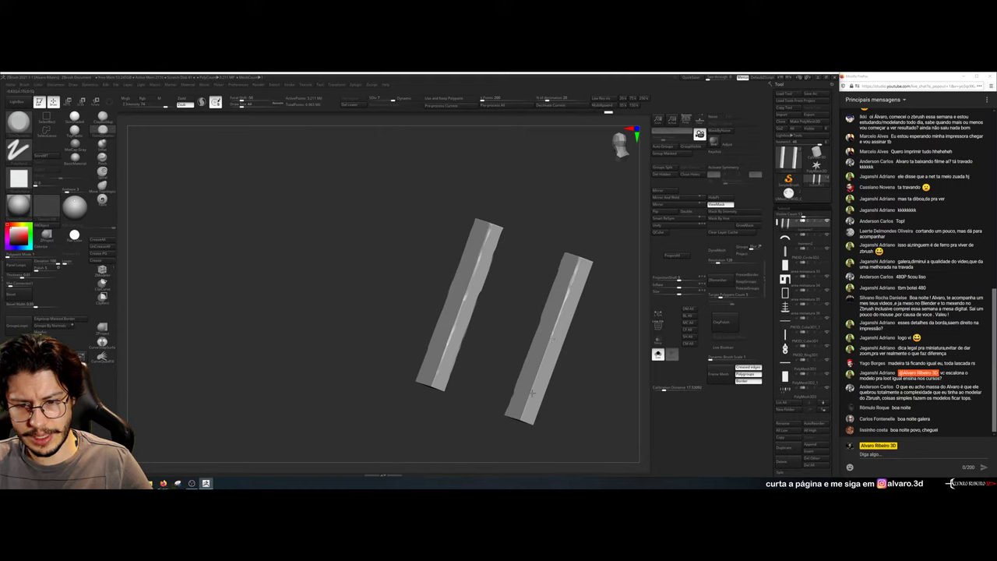
{"action": "left_click_drag", "start_coordinate": [562, 405], "coordinate": [536, 412]}
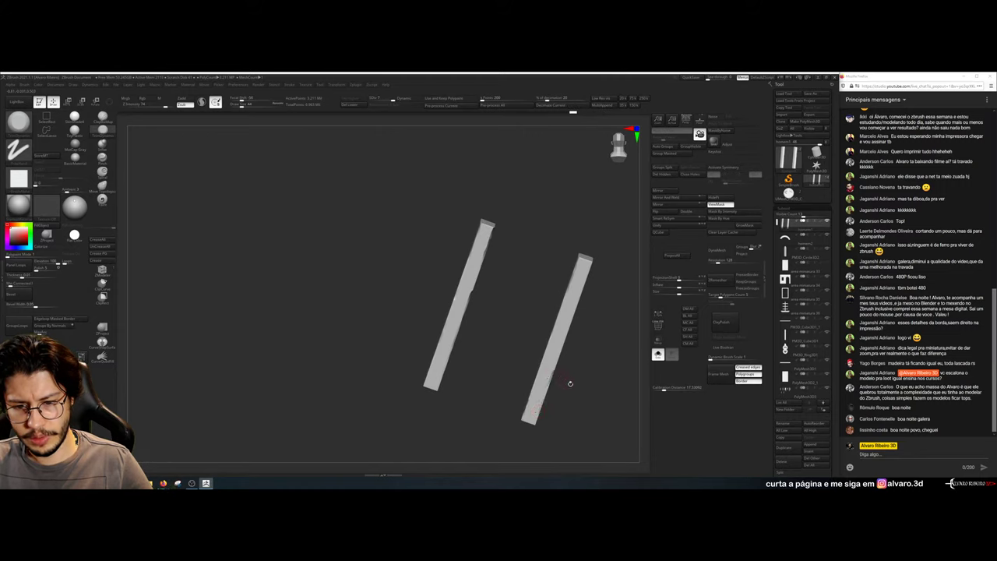
{"action": "left_click_drag", "start_coordinate": [565, 380], "coordinate": [555, 367]}
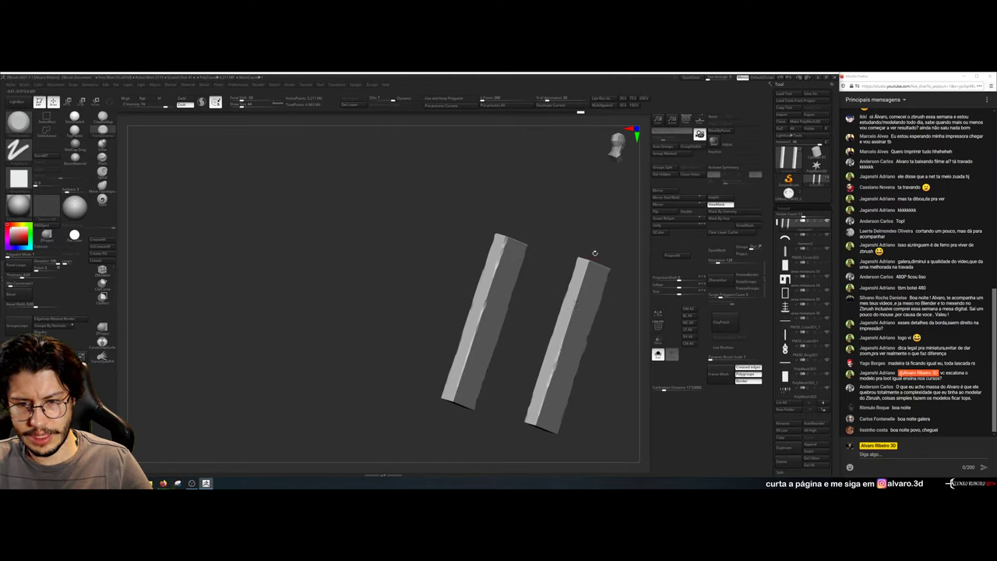
{"action": "left_click", "coordinate": [658, 353]}
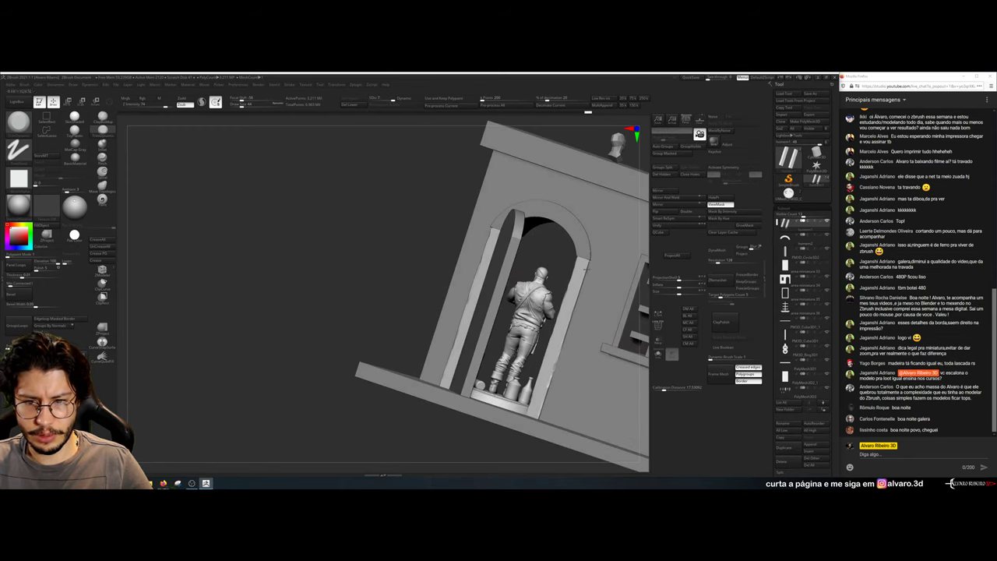
{"action": "left_click_drag", "start_coordinate": [387, 313], "coordinate": [576, 236]}
{"action": "right_click_drag", "start_coordinate": [518, 247], "coordinate": [516, 271], "text": "ctrl"}
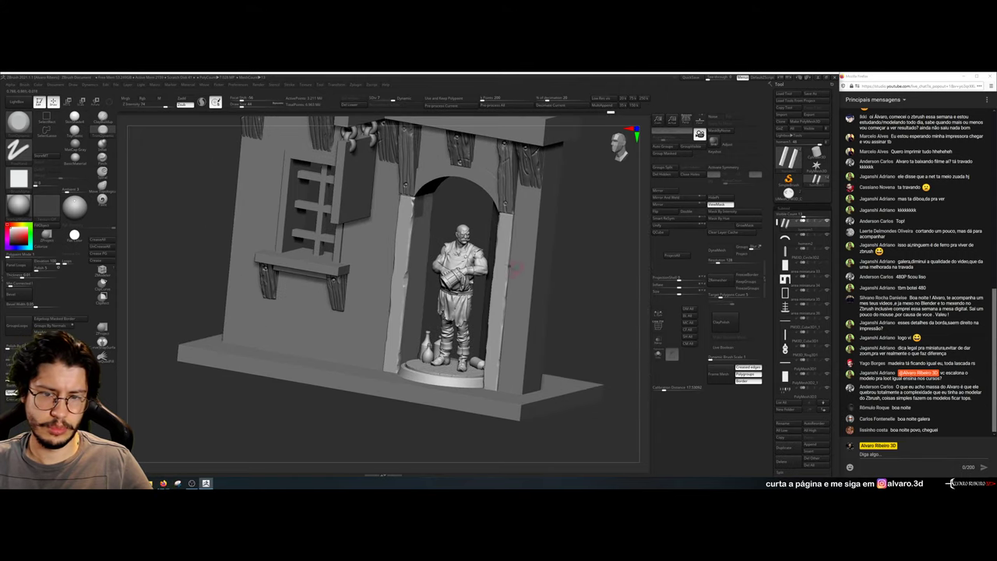
{"action": "mouse_move", "coordinate": [563, 232]}
{"action": "left_mouse_down"}
{"action": "mouse_move", "coordinate": [528, 216]}
{"action": "mouse_move", "coordinate": [564, 217]}
{"action": "left_mouse_up"}
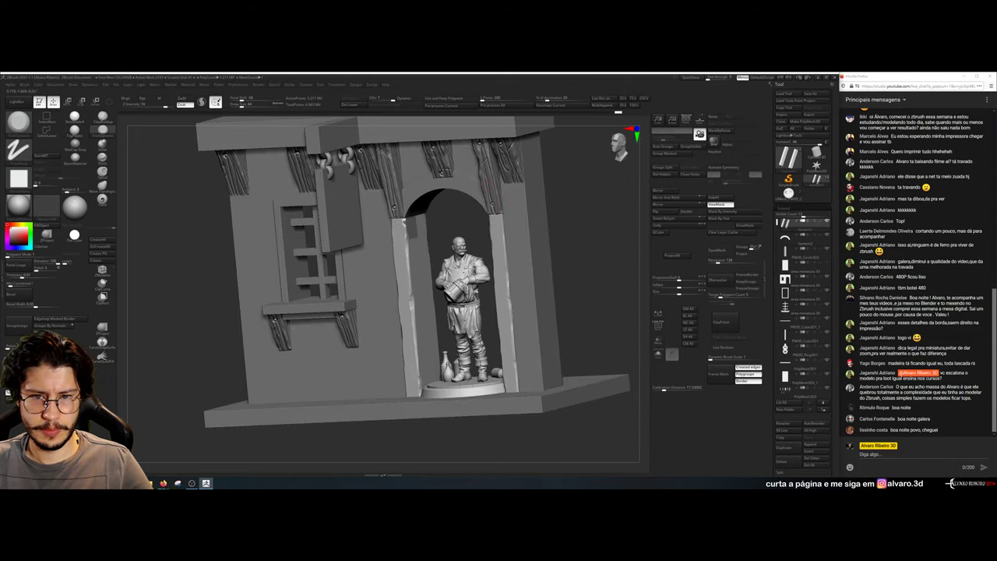
Isolate the door arch and subdivide it into a dense mesh, removing its creases before the final subdivisions
{"action": "left_click", "coordinate": [468, 186], "text": "alt"}
{"action": "left_click", "coordinate": [658, 354]}
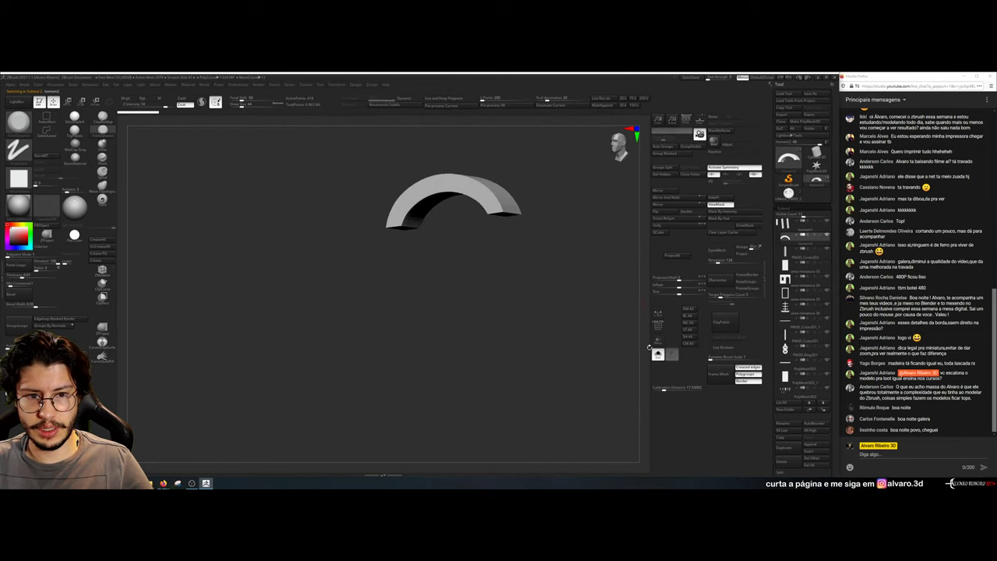
{"action": "right_click_drag", "start_coordinate": [594, 302], "coordinate": [653, 340], "text": "ctrl"}
{"action": "left_click", "coordinate": [657, 353]}
{"action": "left_click", "coordinate": [656, 353]}
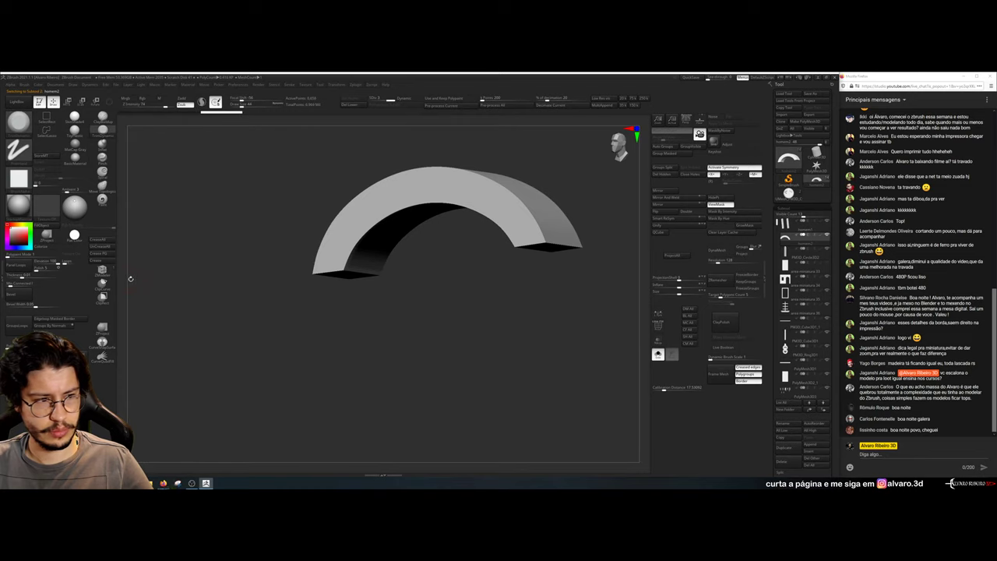
{"action": "left_click", "coordinate": [102, 248]}
{"action": "key", "text": "ctrl+d"}
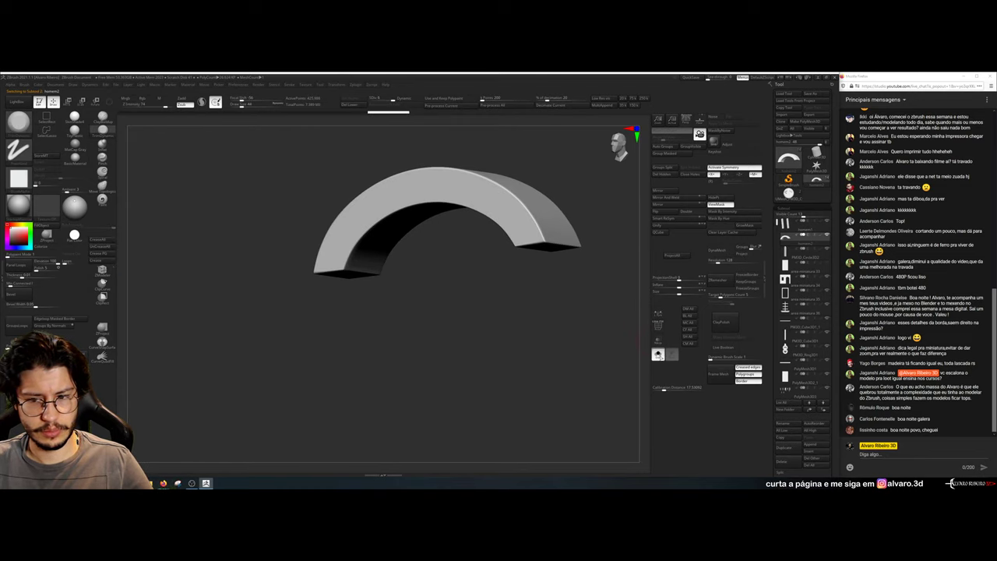
Bring back the full diorama and turn off symmetry for the door arch
{"action": "left_click", "coordinate": [656, 353]}
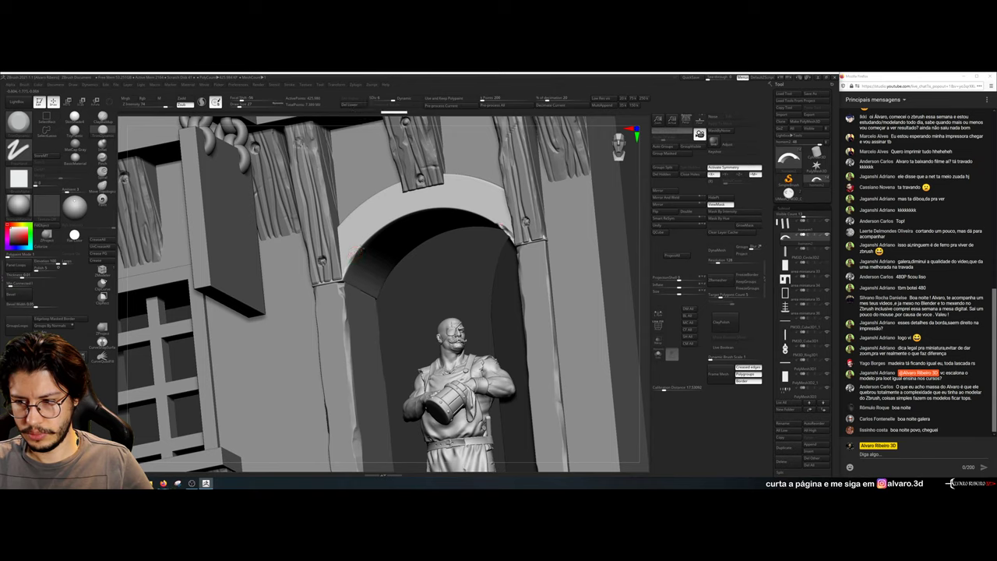
{"action": "left_click_drag", "start_coordinate": [380, 231], "coordinate": [401, 217]}
{"action": "key", "text": "ctrl+z"}
{"action": "key", "text": "x"}
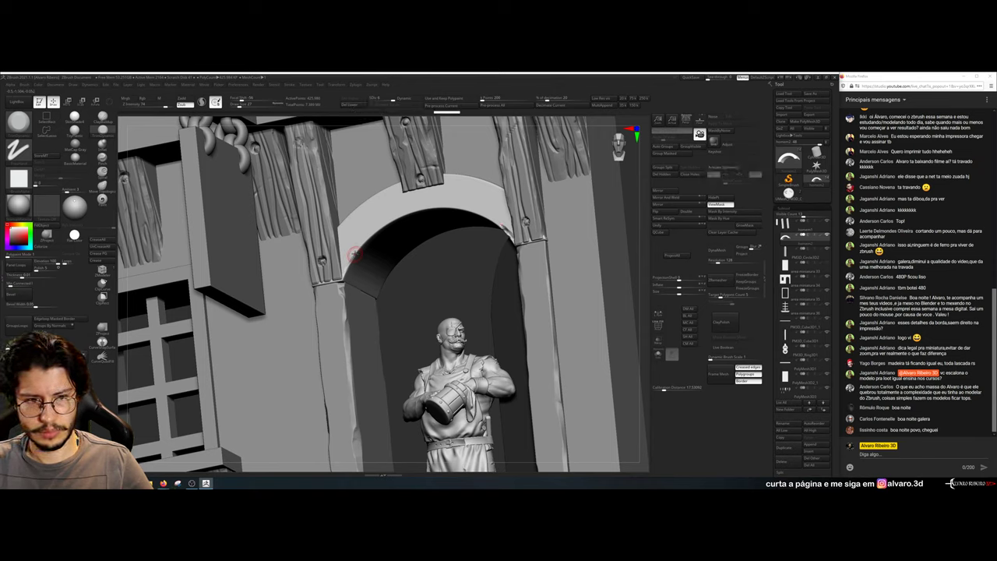
Chip the inner and outer front edges of the door arch with irregular wear
{"action": "left_click_drag", "start_coordinate": [495, 221], "coordinate": [506, 232]}
{"action": "right_click_drag", "start_coordinate": [346, 251], "coordinate": [389, 261]}
{"action": "left_click_drag", "start_coordinate": [336, 214], "coordinate": [393, 179]}
{"action": "left_click_drag", "start_coordinate": [494, 186], "coordinate": [504, 191]}
Wear down the rear edges of the door arch and touch up its remaining sharp edges
{"action": "mouse_move", "coordinate": [632, 215]}
{"action": "right_mouse_down"}
{"action": "mouse_move", "coordinate": [586, 236]}
{"action": "mouse_move", "coordinate": [465, 217]}
{"action": "right_mouse_up"}
{"action": "mouse_move", "coordinate": [415, 228]}
{"action": "left_mouse_down"}
{"action": "mouse_move", "coordinate": [446, 173]}
{"action": "mouse_move", "coordinate": [470, 161]}
{"action": "left_mouse_up"}
{"action": "mouse_move", "coordinate": [469, 161]}
{"action": "right_mouse_down"}
{"action": "mouse_move", "coordinate": [537, 117]}
{"action": "mouse_move", "coordinate": [442, 211]}
{"action": "right_mouse_up"}
{"action": "left_click_drag", "start_coordinate": [466, 217], "coordinate": [493, 225]}
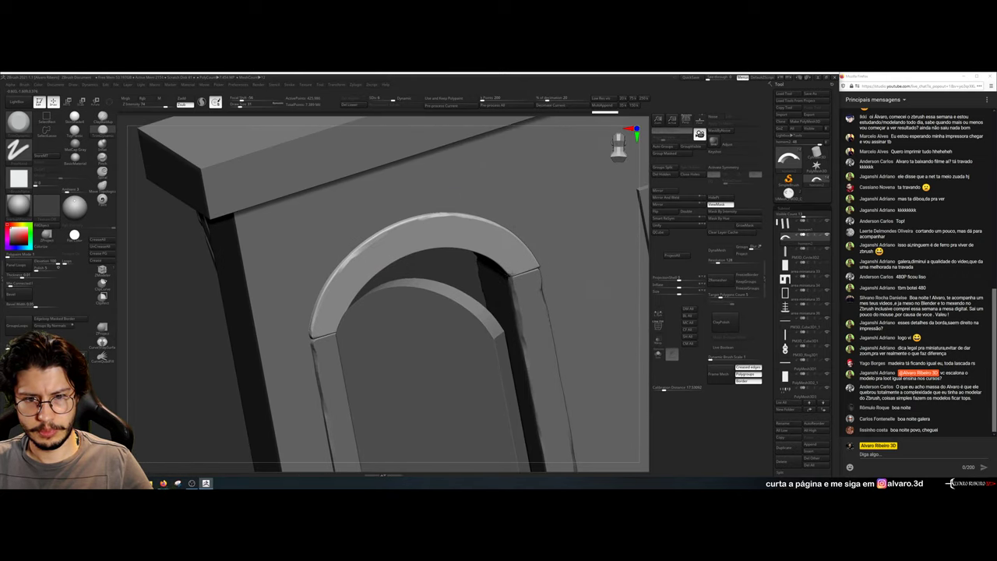
{"action": "right_click_drag", "start_coordinate": [459, 261], "coordinate": [363, 238]}
{"action": "left_click_drag", "start_coordinate": [363, 241], "coordinate": [417, 226]}
{"action": "left_click_drag", "start_coordinate": [462, 210], "coordinate": [486, 237]}
{"action": "mouse_move", "coordinate": [470, 275]}
{"action": "right_mouse_down", "text": "ctrl"}
{"action": "mouse_move", "coordinate": [472, 219]}
{"action": "mouse_move", "coordinate": [589, 221]}
{"action": "mouse_move", "coordinate": [559, 243]}
{"action": "mouse_move", "coordinate": [428, 247]}
{"action": "right_mouse_up", "text": "ctrl"}
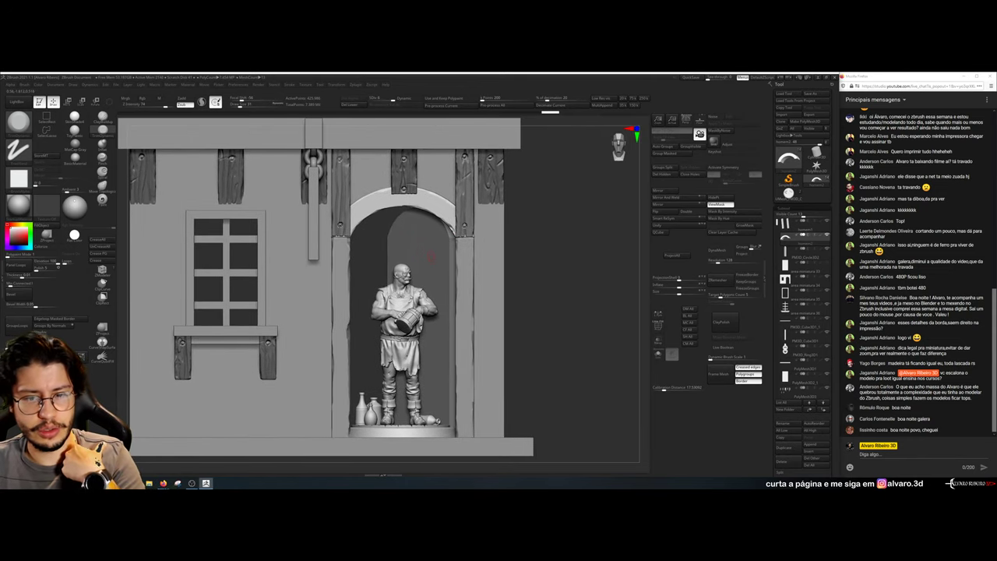
{"action": "right_click_drag", "start_coordinate": [489, 289], "coordinate": [504, 316]}
Select and isolate the door posts, switch to a grain-carving brush and lay the posts horizontally in view
{"action": "left_click", "coordinate": [466, 341], "text": "alt"}
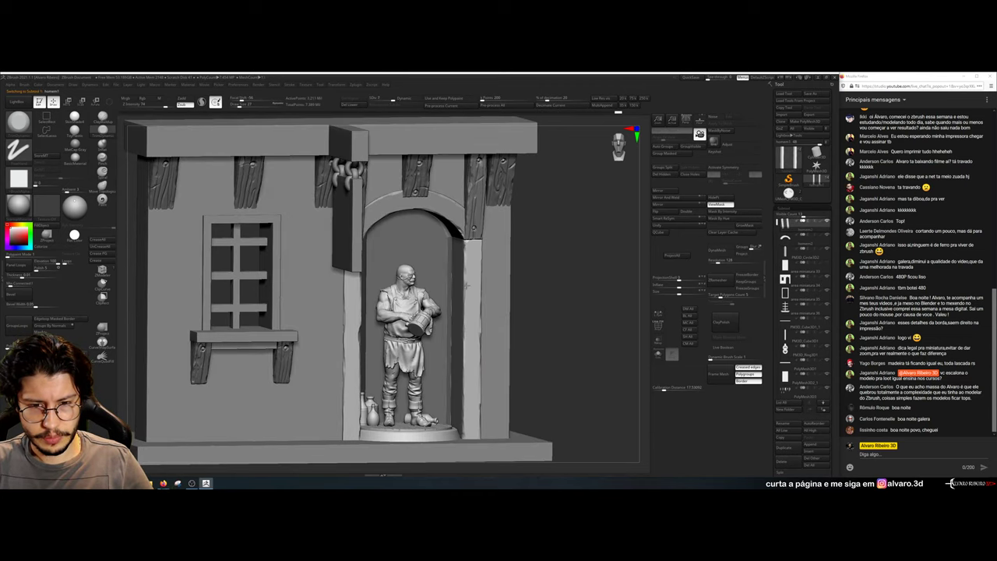
{"action": "left_click", "coordinate": [19, 125]}
{"action": "left_click", "coordinate": [110, 139]}
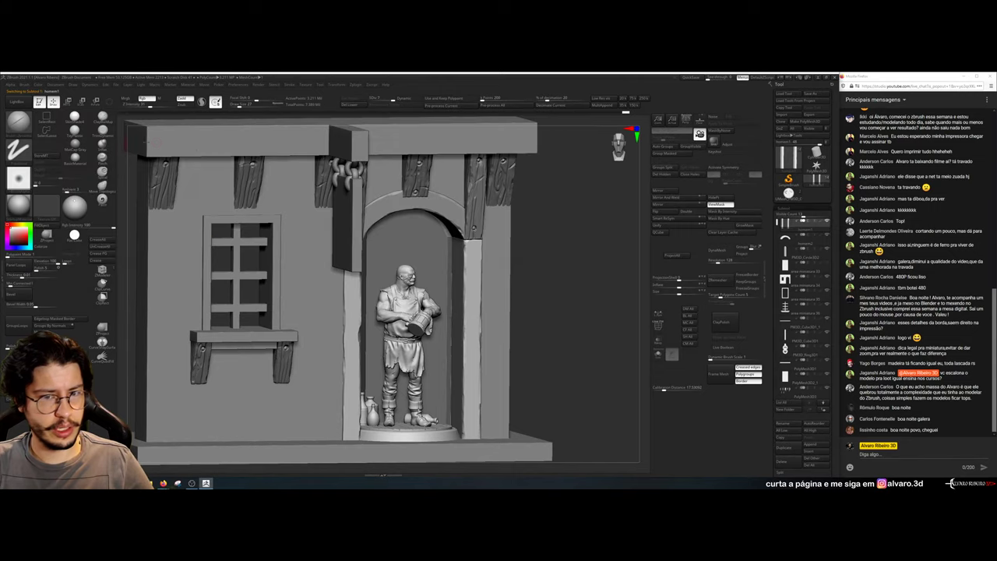
{"action": "left_click", "coordinate": [659, 355]}
{"action": "right_click_drag", "start_coordinate": [598, 330], "coordinate": [578, 256], "text": "shift"}
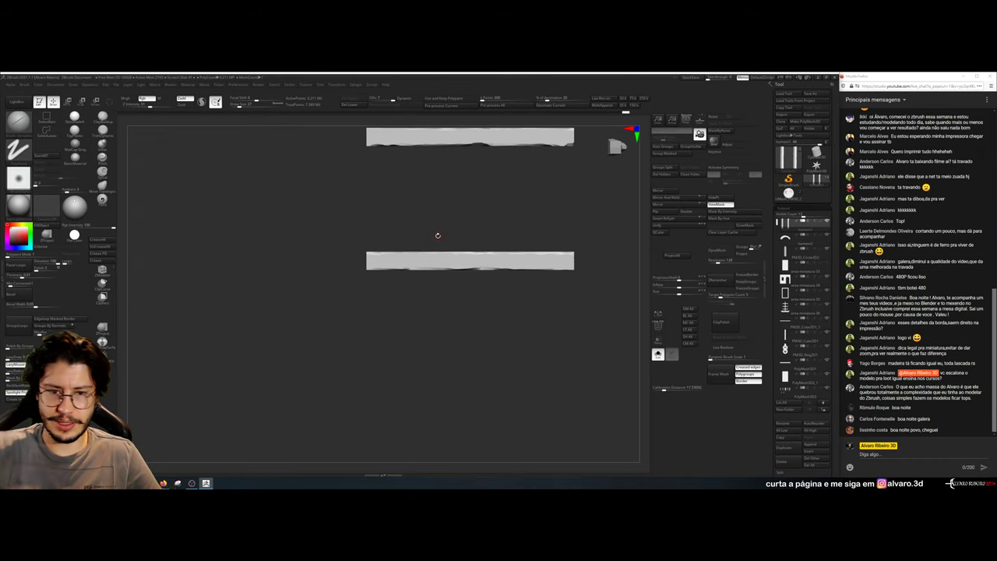
{"action": "right_click_drag", "start_coordinate": [529, 276], "coordinate": [546, 286]}
{"action": "mouse_move", "coordinate": [483, 330]}
{"action": "left_mouse_down"}
{"action": "mouse_move", "coordinate": [484, 160]}
{"action": "mouse_move", "coordinate": [478, 247]}
{"action": "left_mouse_up"}
{"action": "key", "text": "ctrl+z"}
{"action": "right_click_drag", "start_coordinate": [523, 314], "coordinate": [327, 334]}
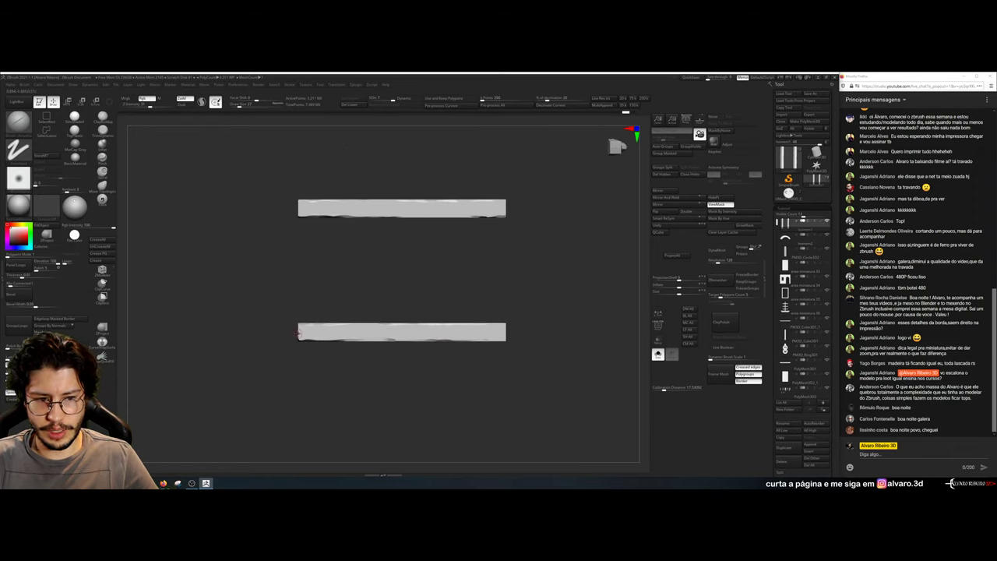
{"action": "left_click_drag", "start_coordinate": [346, 335], "coordinate": [465, 334]}
{"action": "mouse_move", "coordinate": [382, 335]}
{"action": "left_mouse_down"}
{"action": "mouse_move", "coordinate": [296, 331]}
{"action": "mouse_move", "coordinate": [469, 329]}
{"action": "mouse_move", "coordinate": [415, 335]}
{"action": "mouse_move", "coordinate": [377, 364]}
{"action": "left_mouse_up"}
{"action": "key", "text": "ctrl+z"}
{"action": "key", "text": "ctrl+z"}
{"action": "key", "text": "ctrl+z"}
{"action": "key", "text": "ctrl+z"}
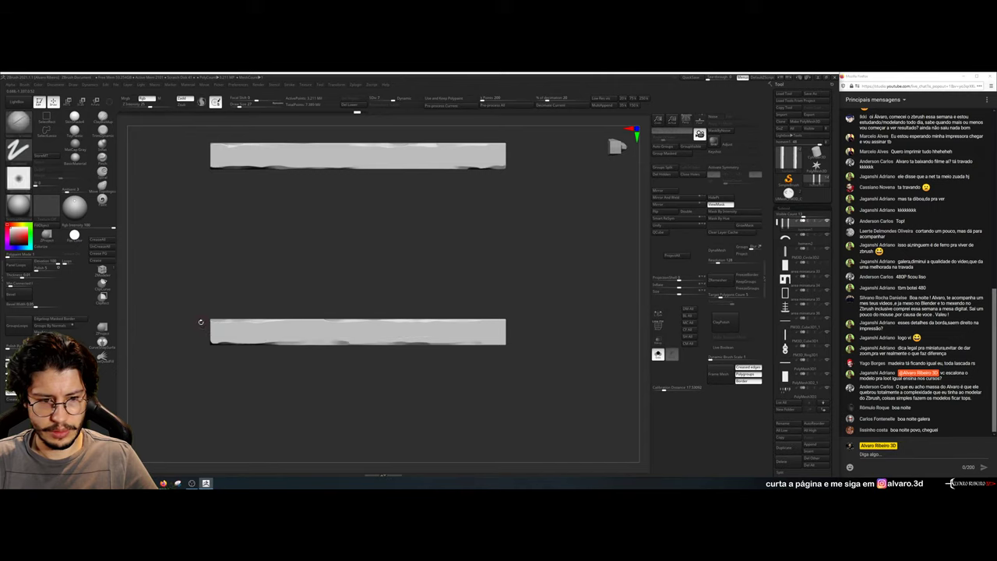
Carve long wavy wood grain lines with knots along the front face of one post
{"action": "mouse_move", "coordinate": [211, 328]}
{"action": "left_mouse_down"}
{"action": "mouse_move", "coordinate": [347, 333]}
{"action": "mouse_move", "coordinate": [296, 331]}
{"action": "left_mouse_up"}
{"action": "left_click_drag", "start_coordinate": [229, 331], "coordinate": [295, 334]}
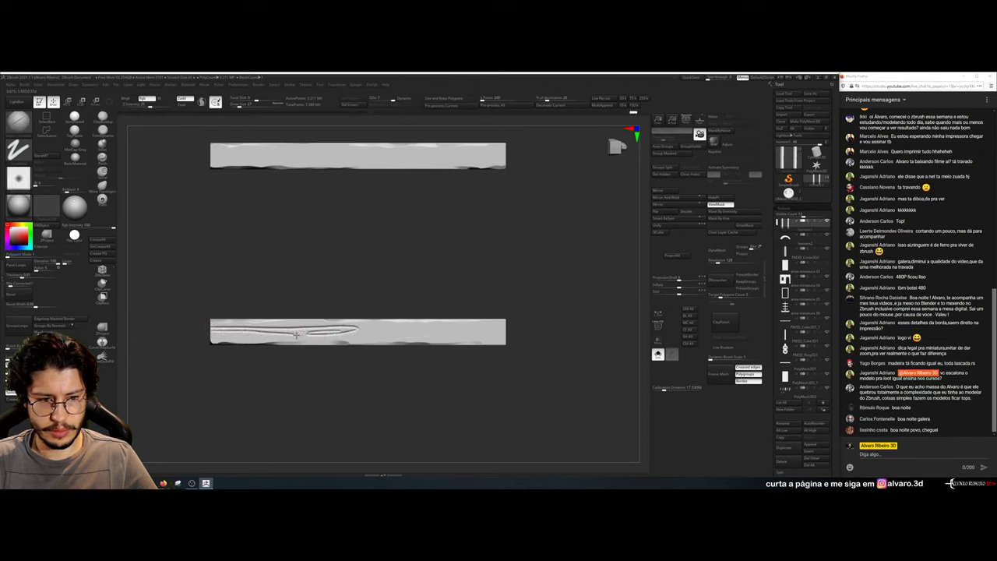
{"action": "mouse_move", "coordinate": [384, 328]}
{"action": "left_mouse_down"}
{"action": "mouse_move", "coordinate": [508, 333]}
{"action": "mouse_move", "coordinate": [373, 338]}
{"action": "mouse_move", "coordinate": [512, 334]}
{"action": "mouse_move", "coordinate": [261, 339]}
{"action": "mouse_move", "coordinate": [553, 315]}
{"action": "left_mouse_up"}
{"action": "left_click_drag", "start_coordinate": [485, 363], "coordinate": [606, 358]}
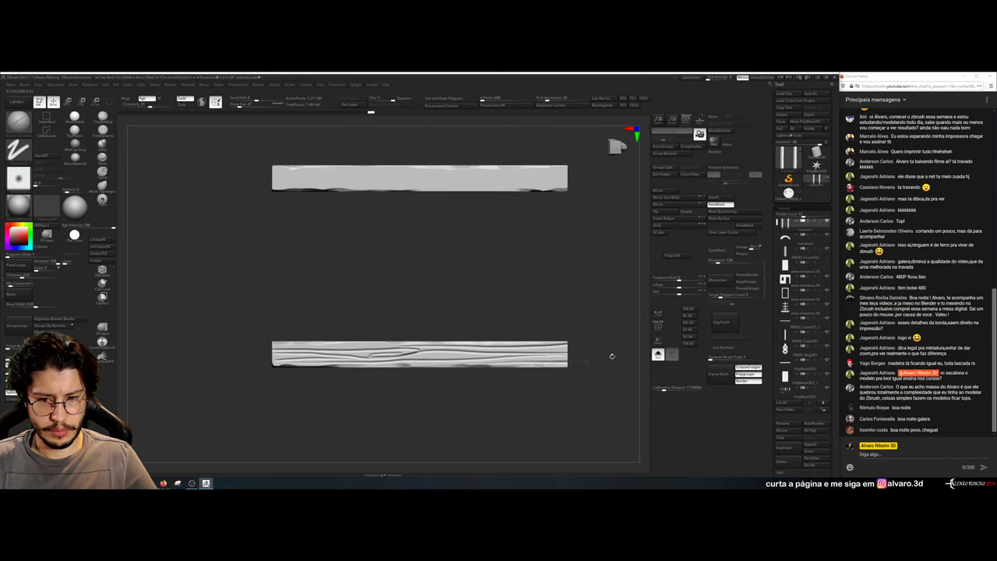
Carve matching wood grain with elongated knots along the opposite face of the same post
{"action": "left_click_drag", "start_coordinate": [464, 289], "coordinate": [480, 337], "text": "alt"}
{"action": "mouse_move", "coordinate": [301, 231]}
{"action": "left_mouse_down"}
{"action": "mouse_move", "coordinate": [469, 232]}
{"action": "mouse_move", "coordinate": [293, 227]}
{"action": "mouse_move", "coordinate": [456, 223]}
{"action": "mouse_move", "coordinate": [415, 217]}
{"action": "mouse_move", "coordinate": [581, 226]}
{"action": "mouse_move", "coordinate": [464, 230]}
{"action": "mouse_move", "coordinate": [581, 229]}
{"action": "mouse_move", "coordinate": [466, 235]}
{"action": "mouse_move", "coordinate": [355, 218]}
{"action": "mouse_move", "coordinate": [294, 222]}
{"action": "left_mouse_up"}
{"action": "mouse_move", "coordinate": [402, 181]}
{"action": "left_mouse_down"}
{"action": "mouse_move", "coordinate": [416, 285]}
{"action": "mouse_move", "coordinate": [391, 291]}
{"action": "mouse_move", "coordinate": [299, 276]}
{"action": "mouse_move", "coordinate": [515, 258]}
{"action": "mouse_move", "coordinate": [358, 248]}
{"action": "mouse_move", "coordinate": [294, 262]}
{"action": "mouse_move", "coordinate": [611, 265]}
{"action": "left_mouse_up"}
{"action": "mouse_move", "coordinate": [457, 249]}
{"action": "left_mouse_down"}
{"action": "mouse_move", "coordinate": [576, 255]}
{"action": "mouse_move", "coordinate": [478, 250]}
{"action": "mouse_move", "coordinate": [498, 400]}
{"action": "left_mouse_up"}
{"action": "left_click_drag", "start_coordinate": [302, 258], "coordinate": [455, 264]}
{"action": "left_click_drag", "start_coordinate": [342, 261], "coordinate": [438, 253]}
{"action": "left_click_drag", "start_coordinate": [379, 267], "coordinate": [531, 264]}
{"action": "key", "text": "ctrl+z"}
{"action": "key", "text": "ctrl+z"}
{"action": "key", "text": "ctrl+z"}
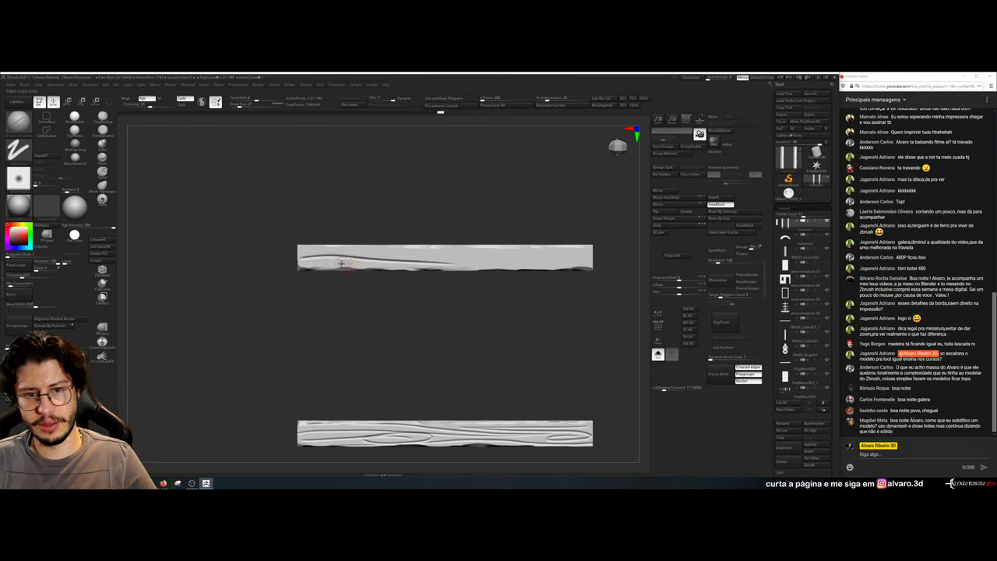
{"action": "key", "text": "ctrl+z"}
Carve flowing wood grain lines along the rear face of the still-smooth second post
{"action": "left_click_drag", "start_coordinate": [299, 255], "coordinate": [489, 257]}
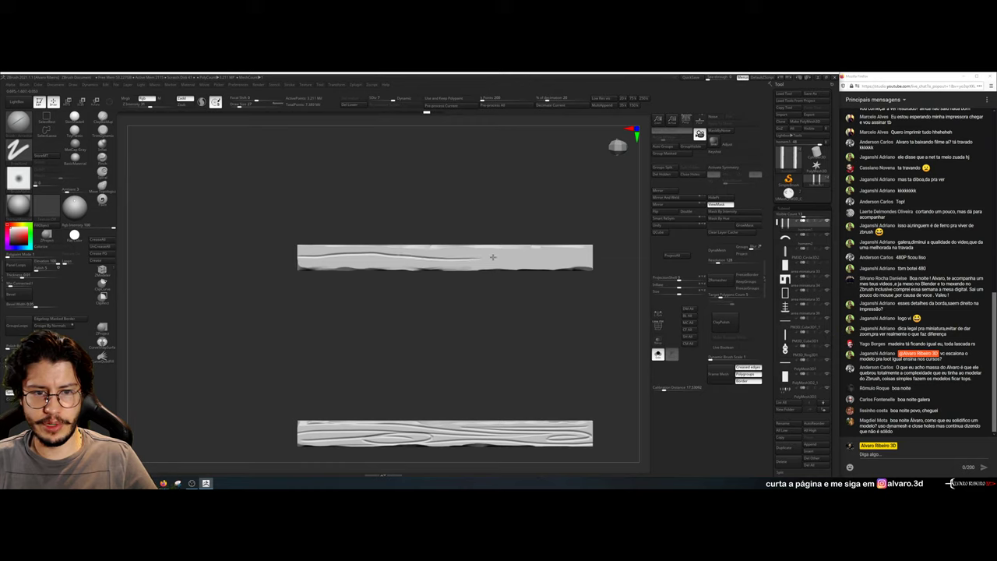
{"action": "left_click_drag", "start_coordinate": [320, 262], "coordinate": [510, 256]}
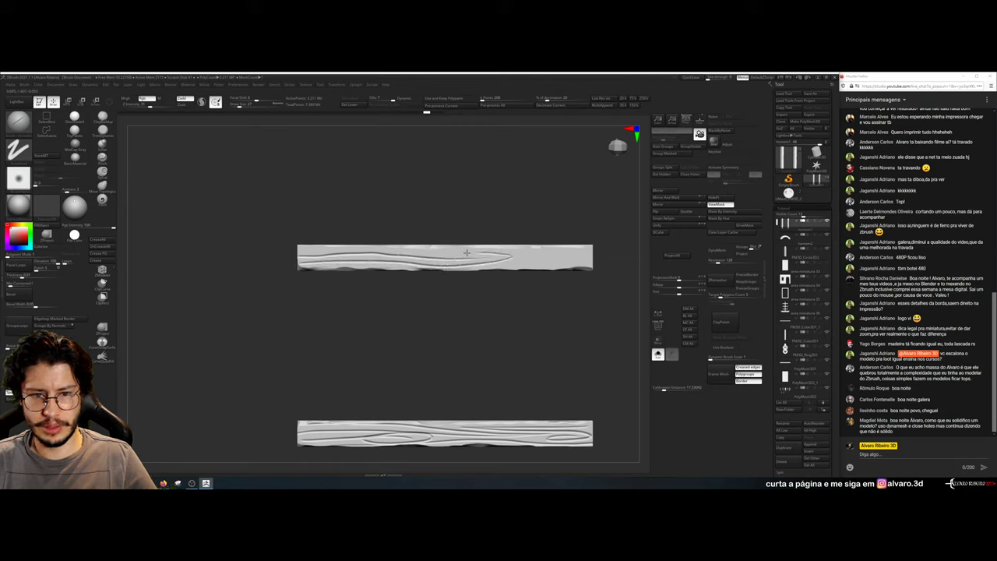
{"action": "mouse_move", "coordinate": [437, 253]}
{"action": "left_mouse_down"}
{"action": "mouse_move", "coordinate": [594, 262]}
{"action": "mouse_move", "coordinate": [392, 267]}
{"action": "left_mouse_up"}
{"action": "mouse_move", "coordinate": [312, 250]}
{"action": "left_mouse_down"}
{"action": "mouse_move", "coordinate": [645, 249]}
{"action": "mouse_move", "coordinate": [556, 267]}
{"action": "mouse_move", "coordinate": [595, 264]}
{"action": "mouse_move", "coordinate": [569, 273]}
{"action": "left_mouse_up"}
{"action": "key", "text": "ctrl+z"}
Check the posts within the full diorama, isolate them again and hide one so only a single post's wide side shows
{"action": "left_click", "coordinate": [658, 354]}
{"action": "left_click_drag", "start_coordinate": [592, 398], "coordinate": [619, 352]}
{"action": "left_click_drag", "start_coordinate": [609, 301], "coordinate": [575, 326], "text": "alt"}
{"action": "left_click", "coordinate": [658, 354]}
{"action": "left_click_drag", "start_coordinate": [560, 268], "coordinate": [461, 412], "text": "ctrl+shift"}
{"action": "left_click_drag", "start_coordinate": [467, 401], "coordinate": [572, 366]}
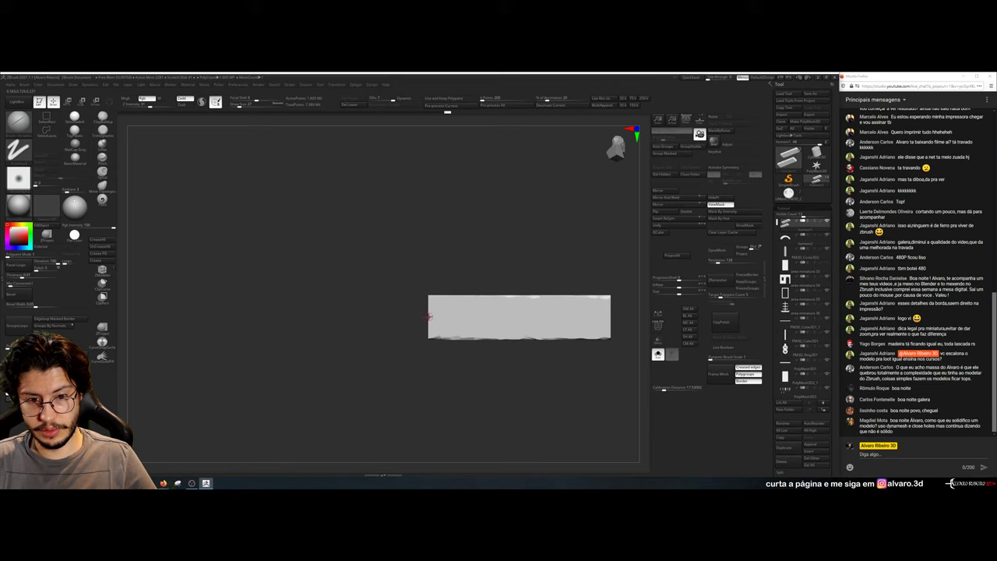
Carve long wood grain lines along the wide side of the isolated post
{"action": "mouse_move", "coordinate": [438, 312]}
{"action": "left_mouse_down"}
{"action": "mouse_move", "coordinate": [611, 313]}
{"action": "mouse_move", "coordinate": [430, 304]}
{"action": "mouse_move", "coordinate": [608, 306]}
{"action": "left_mouse_up"}
{"action": "key", "text": "ctrl+z"}
{"action": "mouse_move", "coordinate": [434, 302]}
{"action": "left_mouse_down"}
{"action": "mouse_move", "coordinate": [550, 302]}
{"action": "mouse_move", "coordinate": [569, 308]}
{"action": "mouse_move", "coordinate": [428, 325]}
{"action": "mouse_move", "coordinate": [615, 338]}
{"action": "mouse_move", "coordinate": [433, 332]}
{"action": "mouse_move", "coordinate": [597, 324]}
{"action": "left_mouse_up"}
{"action": "mouse_move", "coordinate": [568, 358]}
{"action": "left_mouse_down"}
{"action": "mouse_move", "coordinate": [582, 373]}
{"action": "mouse_move", "coordinate": [546, 379]}
{"action": "mouse_move", "coordinate": [362, 328]}
{"action": "mouse_move", "coordinate": [532, 323]}
{"action": "mouse_move", "coordinate": [349, 309]}
{"action": "mouse_move", "coordinate": [502, 308]}
{"action": "mouse_move", "coordinate": [373, 302]}
{"action": "mouse_move", "coordinate": [535, 314]}
{"action": "mouse_move", "coordinate": [363, 327]}
{"action": "mouse_move", "coordinate": [536, 334]}
{"action": "mouse_move", "coordinate": [351, 336]}
{"action": "left_mouse_up"}
{"action": "mouse_move", "coordinate": [596, 363]}
{"action": "left_mouse_down"}
{"action": "mouse_move", "coordinate": [596, 380]}
{"action": "mouse_move", "coordinate": [589, 348]}
{"action": "left_mouse_up"}
Show the full diorama, select the door arch and isolate it facing the front
{"action": "left_click", "coordinate": [659, 355]}
{"action": "left_click_drag", "start_coordinate": [572, 314], "coordinate": [524, 325]}
{"action": "left_click", "coordinate": [401, 235], "text": "alt"}
{"action": "left_click", "coordinate": [658, 354]}
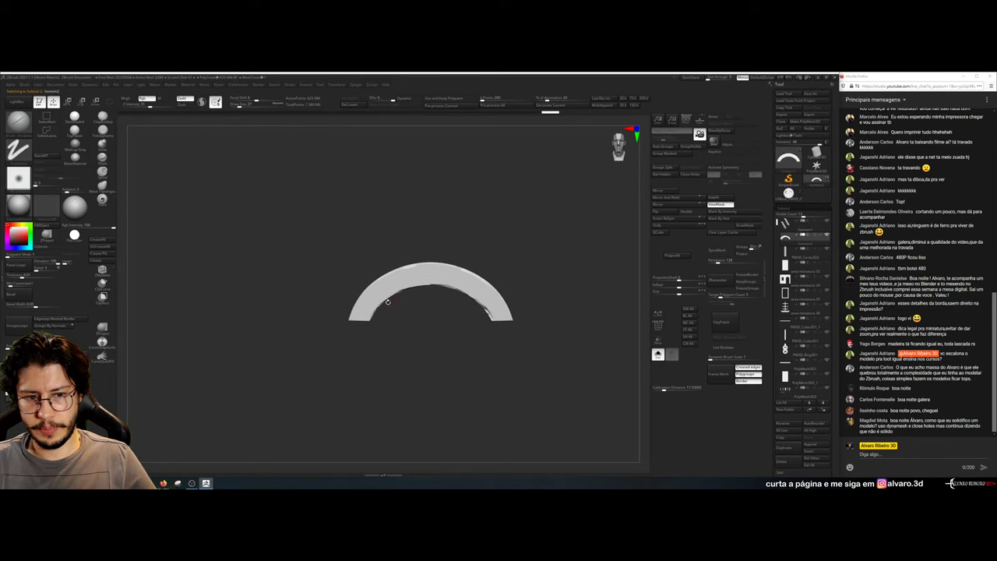
{"action": "mouse_move", "coordinate": [356, 317]}
{"action": "left_mouse_down"}
{"action": "mouse_move", "coordinate": [421, 270]}
{"action": "mouse_move", "coordinate": [515, 327]}
{"action": "mouse_move", "coordinate": [575, 327]}
{"action": "left_mouse_up"}
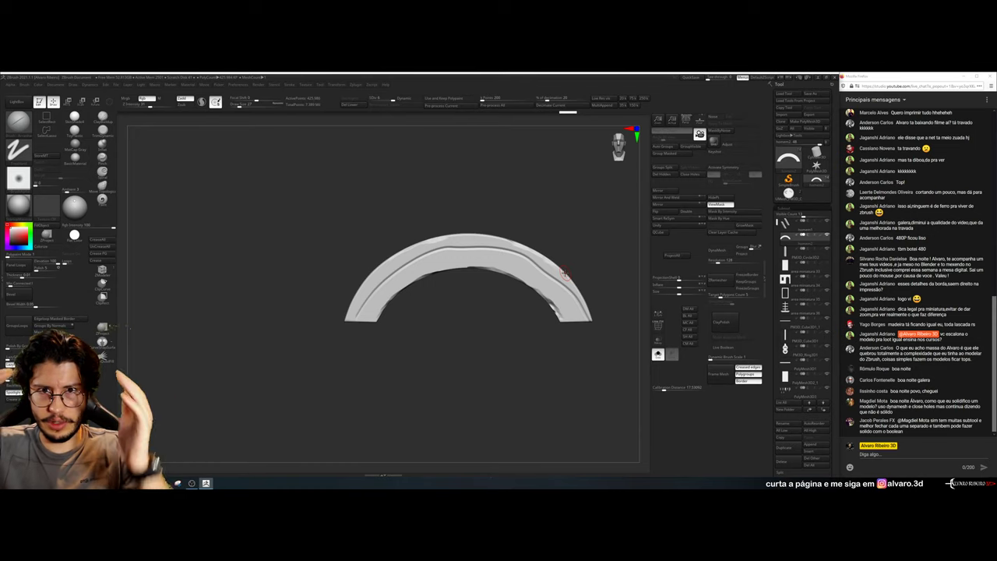
{"action": "key", "text": "ctrl+z"}
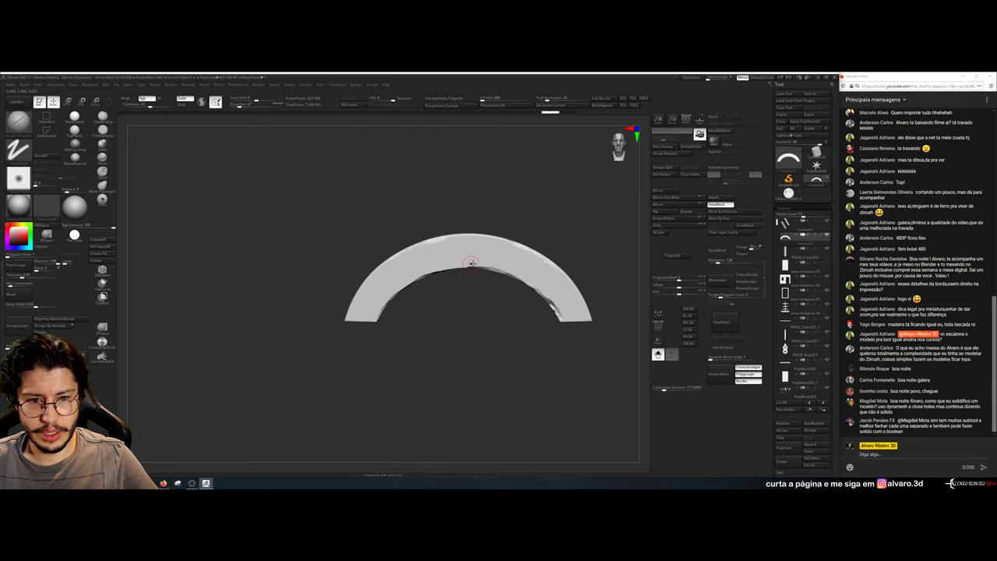
{"action": "mouse_move", "coordinate": [396, 260]}
{"action": "left_mouse_down"}
{"action": "mouse_move", "coordinate": [555, 265]}
{"action": "mouse_move", "coordinate": [374, 268]}
{"action": "left_mouse_up"}
{"action": "left_click_drag", "start_coordinate": [372, 275], "coordinate": [577, 286]}
{"action": "left_click_drag", "start_coordinate": [575, 288], "coordinate": [353, 299]}
{"action": "mouse_move", "coordinate": [349, 309]}
{"action": "left_mouse_down"}
{"action": "mouse_move", "coordinate": [454, 286]}
{"action": "mouse_move", "coordinate": [588, 304]}
{"action": "left_mouse_up"}
{"action": "left_click_drag", "start_coordinate": [415, 243], "coordinate": [527, 243]}
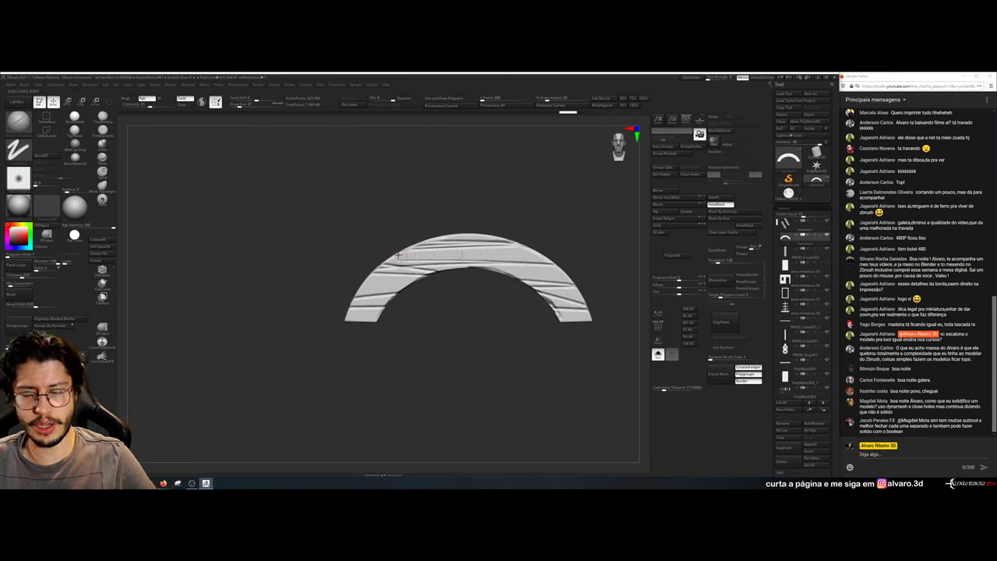
{"action": "key", "text": "ctrl+z"}
{"action": "key", "text": "ctrl+z"}
{"action": "key", "text": "ctrl+z"}
{"action": "key", "text": "ctrl+z"}
{"action": "key", "text": "ctrl+z"}
{"action": "key", "text": "ctrl+z"}
{"action": "key", "text": "ctrl+z"}
{"action": "key", "text": "ctrl+z"}
{"action": "key", "text": "ctrl+z"}
Carve a straight seam through the arch's crown, across its front face and curved surface, splitting it into two wooden segments
{"action": "left_click_drag", "start_coordinate": [552, 209], "coordinate": [508, 215], "text": "alt"}
{"action": "left_click_drag", "start_coordinate": [508, 216], "coordinate": [518, 242]}
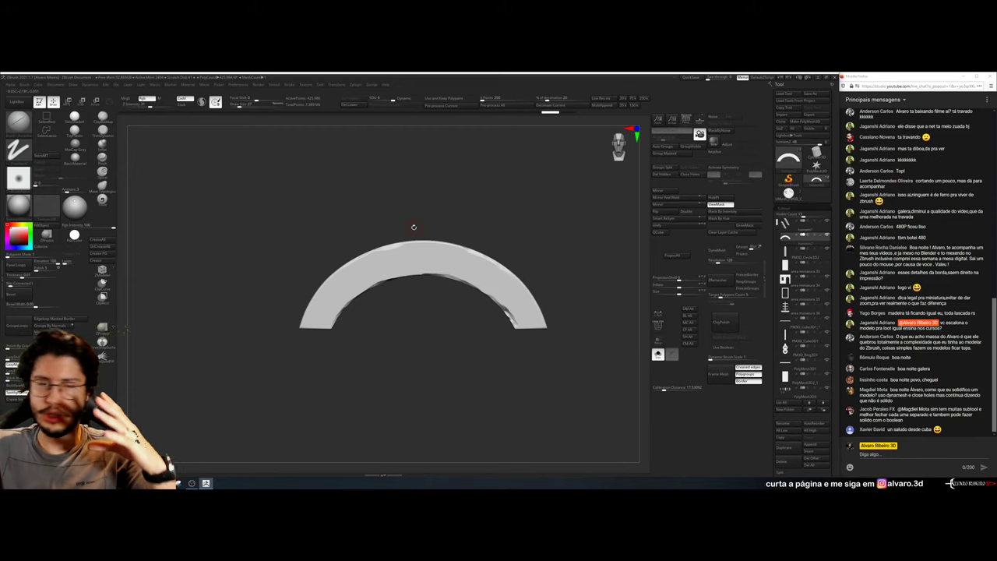
{"action": "mouse_move", "coordinate": [397, 254]}
{"action": "right_mouse_down"}
{"action": "mouse_move", "coordinate": [433, 233]}
{"action": "mouse_move", "coordinate": [422, 253]}
{"action": "mouse_move", "coordinate": [421, 245]}
{"action": "right_mouse_up"}
{"action": "left_click_drag", "start_coordinate": [421, 244], "coordinate": [421, 273]}
{"action": "right_click_drag", "start_coordinate": [419, 317], "coordinate": [420, 254]}
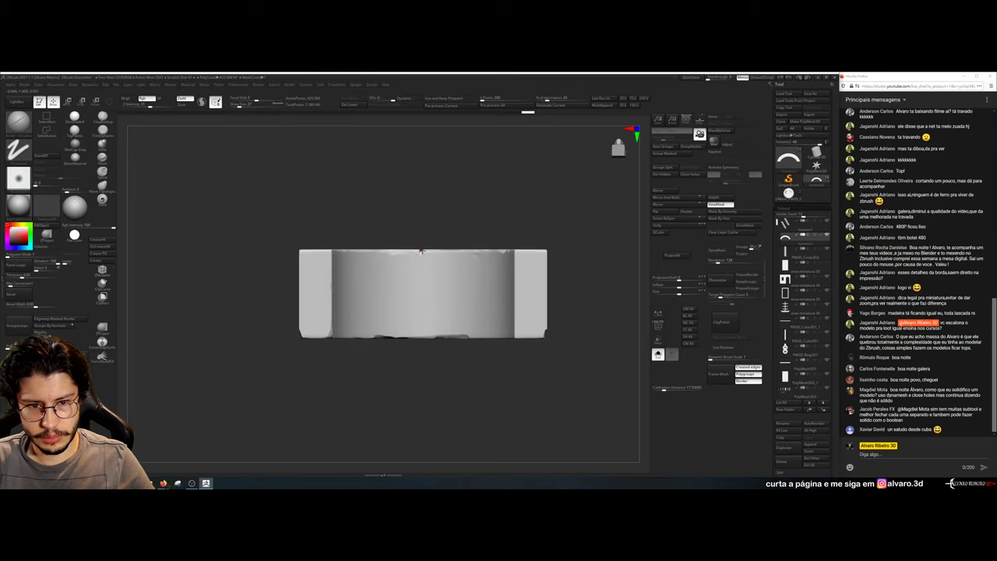
{"action": "left_click_drag", "start_coordinate": [420, 255], "coordinate": [422, 337]}
{"action": "right_click_drag", "start_coordinate": [422, 336], "coordinate": [421, 295]}
{"action": "left_click_drag", "start_coordinate": [421, 294], "coordinate": [421, 332]}
{"action": "right_click_drag", "start_coordinate": [421, 335], "coordinate": [423, 304]}
{"action": "left_click_drag", "start_coordinate": [422, 304], "coordinate": [421, 392]}
Compare the seamed arch with the full diorama and isolate the arch again
{"action": "mouse_move", "coordinate": [422, 391]}
{"action": "right_mouse_down", "text": "ctrl"}
{"action": "mouse_move", "coordinate": [454, 301]}
{"action": "mouse_move", "coordinate": [514, 304]}
{"action": "mouse_move", "coordinate": [544, 328]}
{"action": "mouse_move", "coordinate": [590, 311]}
{"action": "right_mouse_up", "text": "ctrl"}
{"action": "left_click", "coordinate": [658, 353]}
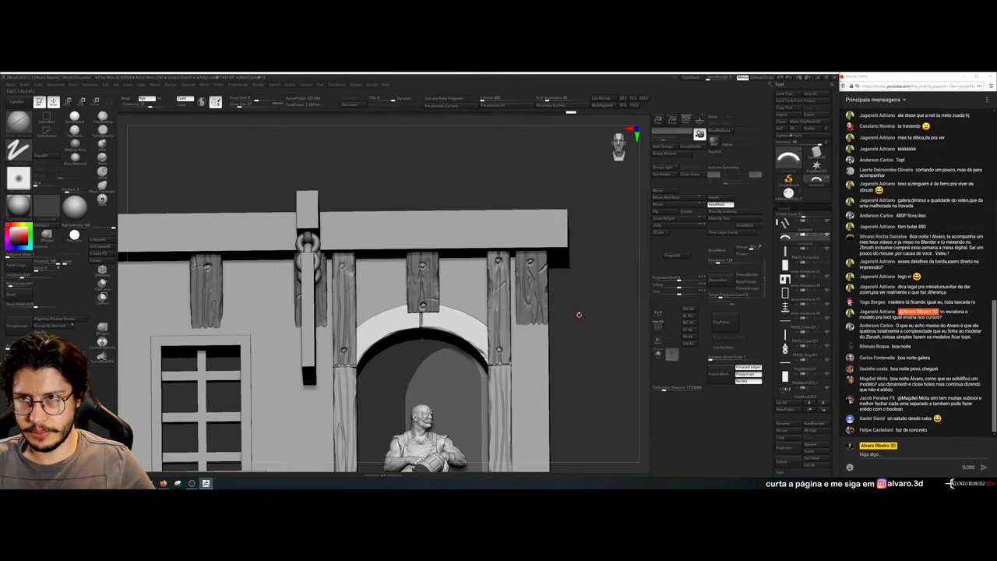
{"action": "right_click_drag", "start_coordinate": [512, 309], "coordinate": [524, 313], "text": "shift"}
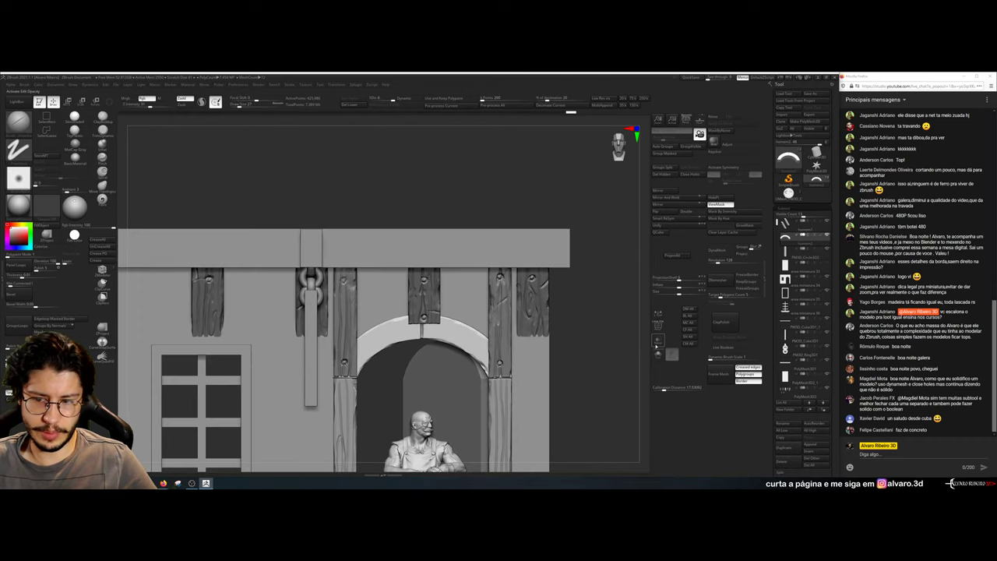
{"action": "left_click", "coordinate": [659, 341]}
{"action": "right_click_drag", "start_coordinate": [584, 329], "coordinate": [615, 303], "text": "alt"}
{"action": "left_click", "coordinate": [658, 355]}
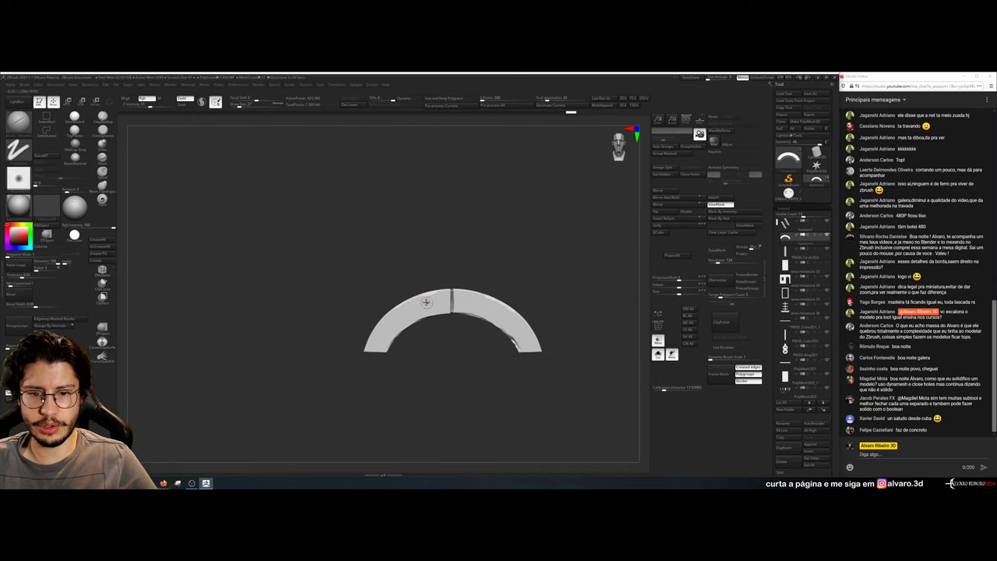
Deepen the centre seam and carve wood grain lines across one segment of the arch's front face
{"action": "right_click_drag", "start_coordinate": [462, 308], "coordinate": [450, 289], "text": "ctrl"}
{"action": "mouse_move", "coordinate": [447, 289]}
{"action": "left_mouse_down"}
{"action": "mouse_move", "coordinate": [525, 291]}
{"action": "mouse_move", "coordinate": [511, 299]}
{"action": "mouse_move", "coordinate": [525, 301]}
{"action": "mouse_move", "coordinate": [468, 310]}
{"action": "mouse_move", "coordinate": [583, 316]}
{"action": "mouse_move", "coordinate": [464, 327]}
{"action": "left_mouse_up"}
{"action": "mouse_move", "coordinate": [464, 326]}
{"action": "right_mouse_down"}
{"action": "mouse_move", "coordinate": [582, 336]}
{"action": "mouse_move", "coordinate": [503, 336]}
{"action": "mouse_move", "coordinate": [523, 335]}
{"action": "right_mouse_up"}
{"action": "mouse_move", "coordinate": [514, 334]}
{"action": "left_mouse_down"}
{"action": "mouse_move", "coordinate": [612, 336]}
{"action": "mouse_move", "coordinate": [515, 343]}
{"action": "left_mouse_up"}
{"action": "mouse_move", "coordinate": [541, 349]}
{"action": "right_mouse_down"}
{"action": "mouse_move", "coordinate": [616, 360]}
{"action": "mouse_move", "coordinate": [546, 355]}
{"action": "right_mouse_up"}
{"action": "mouse_move", "coordinate": [566, 352]}
{"action": "left_mouse_down"}
{"action": "mouse_move", "coordinate": [491, 354]}
{"action": "mouse_move", "coordinate": [590, 357]}
{"action": "mouse_move", "coordinate": [554, 370]}
{"action": "mouse_move", "coordinate": [592, 381]}
{"action": "left_mouse_up"}
{"action": "left_click_drag", "start_coordinate": [549, 353], "coordinate": [581, 349]}
{"action": "left_click_drag", "start_coordinate": [543, 319], "coordinate": [508, 310]}
Carve flowing wood grain lines across the other front segment of the arch, undoing the strokes that do not fit
{"action": "mouse_move", "coordinate": [448, 290]}
{"action": "left_mouse_down"}
{"action": "mouse_move", "coordinate": [343, 315]}
{"action": "mouse_move", "coordinate": [398, 299]}
{"action": "left_mouse_up"}
{"action": "mouse_move", "coordinate": [395, 291]}
{"action": "left_mouse_down"}
{"action": "mouse_move", "coordinate": [446, 284]}
{"action": "mouse_move", "coordinate": [328, 324]}
{"action": "mouse_move", "coordinate": [425, 322]}
{"action": "mouse_move", "coordinate": [313, 340]}
{"action": "mouse_move", "coordinate": [413, 331]}
{"action": "mouse_move", "coordinate": [324, 330]}
{"action": "mouse_move", "coordinate": [387, 332]}
{"action": "mouse_move", "coordinate": [312, 344]}
{"action": "mouse_move", "coordinate": [353, 354]}
{"action": "mouse_move", "coordinate": [297, 361]}
{"action": "mouse_move", "coordinate": [341, 369]}
{"action": "mouse_move", "coordinate": [291, 380]}
{"action": "mouse_move", "coordinate": [335, 379]}
{"action": "mouse_move", "coordinate": [304, 386]}
{"action": "left_mouse_up"}
{"action": "key", "text": "ctrl+z"}
{"action": "mouse_move", "coordinate": [395, 376]}
{"action": "left_mouse_down"}
{"action": "mouse_move", "coordinate": [393, 405]}
{"action": "mouse_move", "coordinate": [437, 340]}
{"action": "mouse_move", "coordinate": [367, 305]}
{"action": "mouse_move", "coordinate": [422, 302]}
{"action": "left_mouse_up"}
{"action": "mouse_move", "coordinate": [422, 302]}
{"action": "left_mouse_down"}
{"action": "mouse_move", "coordinate": [369, 308]}
{"action": "mouse_move", "coordinate": [403, 295]}
{"action": "mouse_move", "coordinate": [423, 298]}
{"action": "mouse_move", "coordinate": [378, 293]}
{"action": "mouse_move", "coordinate": [397, 310]}
{"action": "mouse_move", "coordinate": [465, 320]}
{"action": "left_mouse_up"}
{"action": "key", "text": "ctrl+z"}
{"action": "mouse_move", "coordinate": [363, 308]}
{"action": "left_mouse_down"}
{"action": "mouse_move", "coordinate": [444, 311]}
{"action": "mouse_move", "coordinate": [458, 324]}
{"action": "left_mouse_up"}
{"action": "mouse_move", "coordinate": [388, 324]}
{"action": "left_mouse_down"}
{"action": "mouse_move", "coordinate": [466, 329]}
{"action": "mouse_move", "coordinate": [441, 349]}
{"action": "mouse_move", "coordinate": [503, 355]}
{"action": "mouse_move", "coordinate": [434, 351]}
{"action": "mouse_move", "coordinate": [485, 339]}
{"action": "mouse_move", "coordinate": [461, 343]}
{"action": "mouse_move", "coordinate": [474, 363]}
{"action": "mouse_move", "coordinate": [490, 361]}
{"action": "mouse_move", "coordinate": [457, 371]}
{"action": "mouse_move", "coordinate": [508, 381]}
{"action": "mouse_move", "coordinate": [473, 391]}
{"action": "left_mouse_up"}
Carve matching wood grain lines across the arch's rear face
{"action": "left_click_drag", "start_coordinate": [497, 292], "coordinate": [578, 299], "text": "alt"}
{"action": "mouse_move", "coordinate": [434, 310]}
{"action": "left_mouse_down"}
{"action": "mouse_move", "coordinate": [387, 309]}
{"action": "mouse_move", "coordinate": [423, 320]}
{"action": "mouse_move", "coordinate": [380, 317]}
{"action": "mouse_move", "coordinate": [441, 302]}
{"action": "mouse_move", "coordinate": [411, 327]}
{"action": "mouse_move", "coordinate": [319, 337]}
{"action": "left_mouse_up"}
{"action": "mouse_move", "coordinate": [403, 340]}
{"action": "left_mouse_down"}
{"action": "mouse_move", "coordinate": [307, 356]}
{"action": "mouse_move", "coordinate": [301, 367]}
{"action": "mouse_move", "coordinate": [334, 380]}
{"action": "left_mouse_up"}
{"action": "left_click_drag", "start_coordinate": [288, 392], "coordinate": [326, 394]}
{"action": "mouse_move", "coordinate": [289, 378]}
{"action": "left_mouse_down"}
{"action": "mouse_move", "coordinate": [340, 367]}
{"action": "mouse_move", "coordinate": [370, 337]}
{"action": "left_mouse_up"}
Carve grain grooves across the depth of the arch's curved surface on both sides of the seam
{"action": "mouse_move", "coordinate": [418, 381]}
{"action": "left_mouse_down"}
{"action": "mouse_move", "coordinate": [423, 242]}
{"action": "mouse_move", "coordinate": [351, 244]}
{"action": "left_mouse_up"}
{"action": "left_click_drag", "start_coordinate": [336, 296], "coordinate": [338, 399]}
{"action": "left_click_drag", "start_coordinate": [350, 297], "coordinate": [350, 405]}
{"action": "left_click_drag", "start_coordinate": [364, 299], "coordinate": [365, 399]}
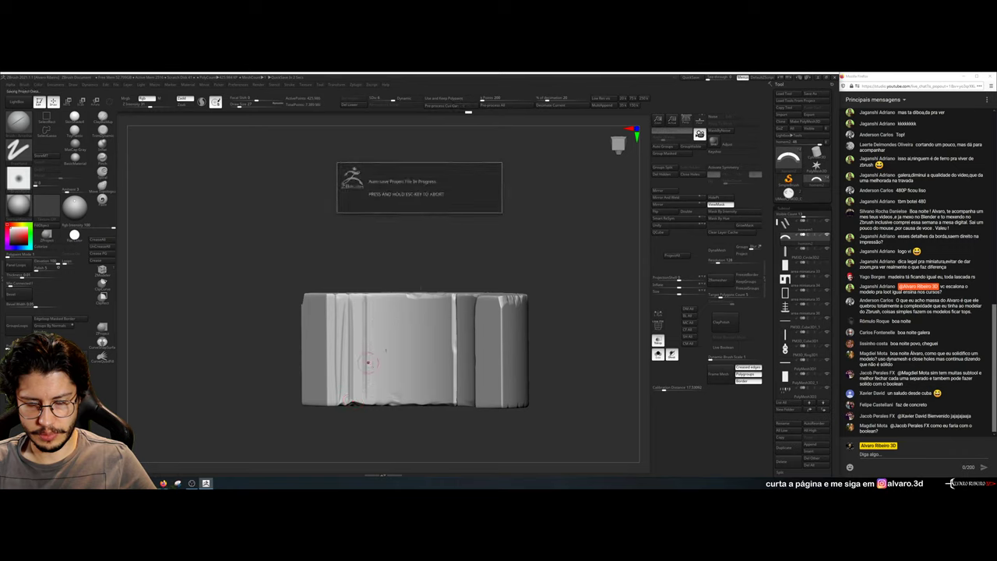
{"action": "left_click_drag", "start_coordinate": [444, 251], "coordinate": [487, 254]}
{"action": "left_click_drag", "start_coordinate": [446, 297], "coordinate": [430, 404]}
{"action": "mouse_move", "coordinate": [413, 299]}
{"action": "left_mouse_down"}
{"action": "mouse_move", "coordinate": [413, 404]}
{"action": "mouse_move", "coordinate": [427, 400]}
{"action": "mouse_move", "coordinate": [392, 403]}
{"action": "left_mouse_up"}
{"action": "left_click_drag", "start_coordinate": [409, 433], "coordinate": [483, 445]}
{"action": "left_click_drag", "start_coordinate": [483, 294], "coordinate": [478, 410]}
{"action": "mouse_move", "coordinate": [480, 430]}
{"action": "left_mouse_down"}
{"action": "mouse_move", "coordinate": [491, 452]}
{"action": "mouse_move", "coordinate": [500, 431]}
{"action": "left_mouse_up"}
{"action": "mouse_move", "coordinate": [502, 297]}
{"action": "left_mouse_down"}
{"action": "mouse_move", "coordinate": [496, 406]}
{"action": "mouse_move", "coordinate": [519, 289]}
{"action": "left_mouse_up"}
Inspect the grained arch from several angles and view it in the full diorama with transparent display off
{"action": "mouse_move", "coordinate": [519, 287]}
{"action": "right_mouse_down"}
{"action": "mouse_move", "coordinate": [525, 447]}
{"action": "mouse_move", "coordinate": [542, 231]}
{"action": "mouse_move", "coordinate": [540, 319]}
{"action": "right_mouse_up"}
{"action": "right_click_drag", "start_coordinate": [531, 399], "coordinate": [491, 339], "text": "alt"}
{"action": "mouse_move", "coordinate": [524, 255]}
{"action": "left_mouse_down"}
{"action": "mouse_move", "coordinate": [504, 350]}
{"action": "mouse_move", "coordinate": [504, 280]}
{"action": "left_mouse_up"}
{"action": "mouse_move", "coordinate": [559, 255]}
{"action": "left_mouse_down"}
{"action": "mouse_move", "coordinate": [538, 362]}
{"action": "mouse_move", "coordinate": [564, 293]}
{"action": "mouse_move", "coordinate": [517, 366]}
{"action": "left_mouse_up"}
{"action": "left_click_drag", "start_coordinate": [518, 353], "coordinate": [542, 244]}
{"action": "right_click_drag", "start_coordinate": [523, 425], "coordinate": [559, 283], "text": "ctrl"}
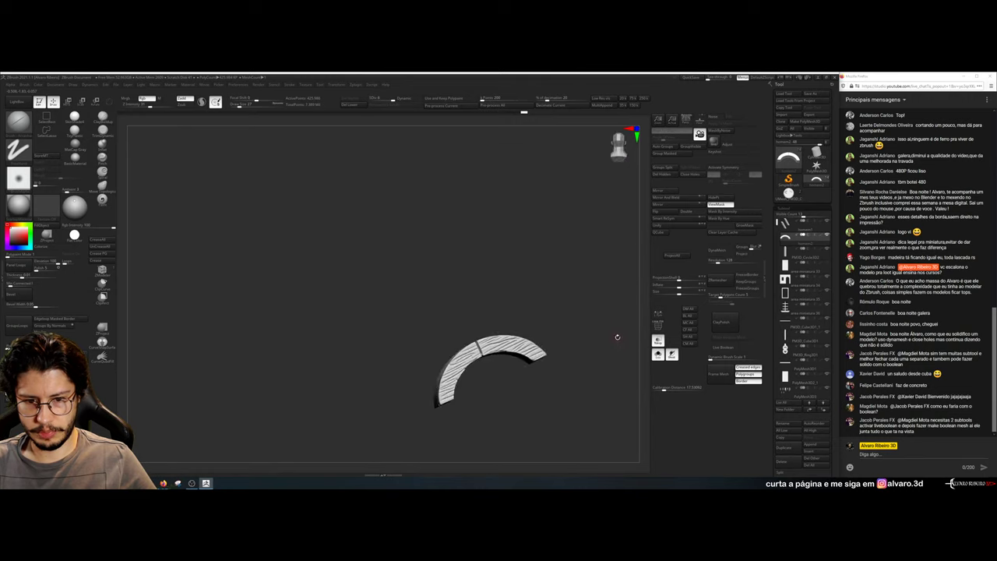
{"action": "left_click", "coordinate": [658, 354]}
{"action": "right_click_drag", "start_coordinate": [468, 244], "coordinate": [537, 250]}
{"action": "right_click_drag", "start_coordinate": [537, 249], "coordinate": [569, 226], "text": "ctrl"}
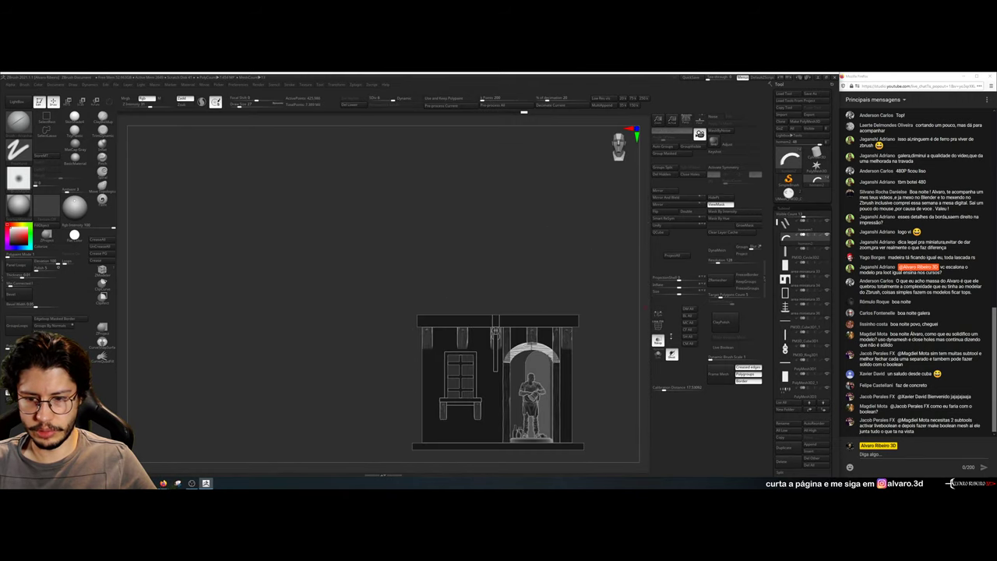
{"action": "left_click", "coordinate": [658, 342]}
{"action": "right_click_drag", "start_coordinate": [635, 318], "coordinate": [616, 315]}
{"action": "key", "text": "f"}
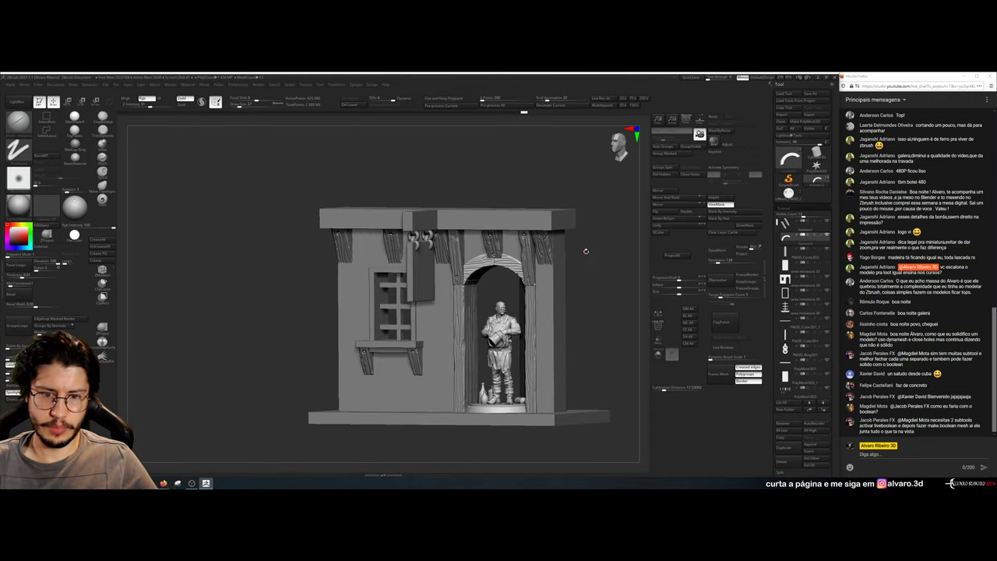
Sculpt small round nail holes into the front faces of both door posts near their ends
{"action": "right_click_drag", "start_coordinate": [606, 277], "coordinate": [595, 300], "text": "ctrl"}
{"action": "right_click_drag", "start_coordinate": [476, 286], "coordinate": [468, 324]}
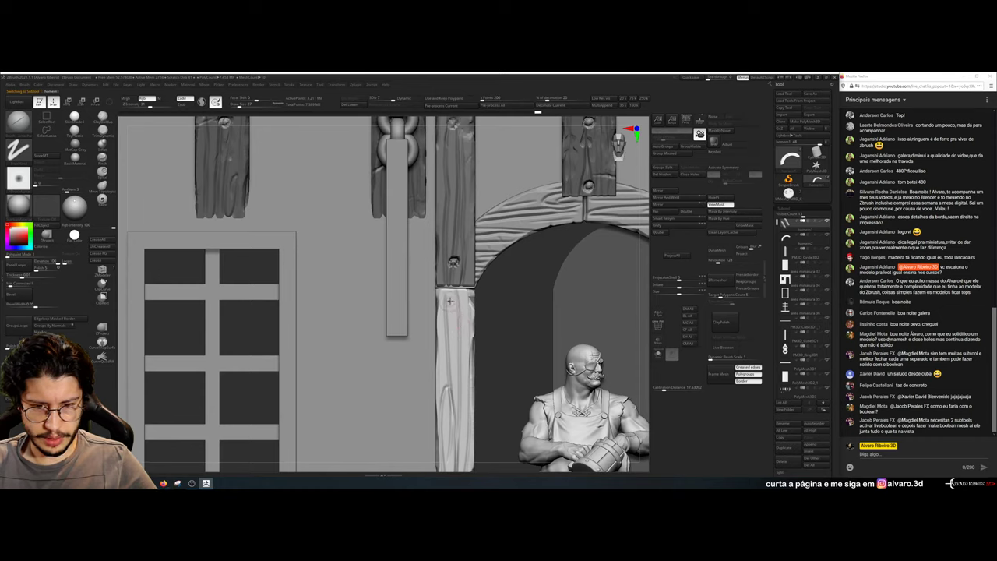
{"action": "key", "text": "ctrl+shift"}
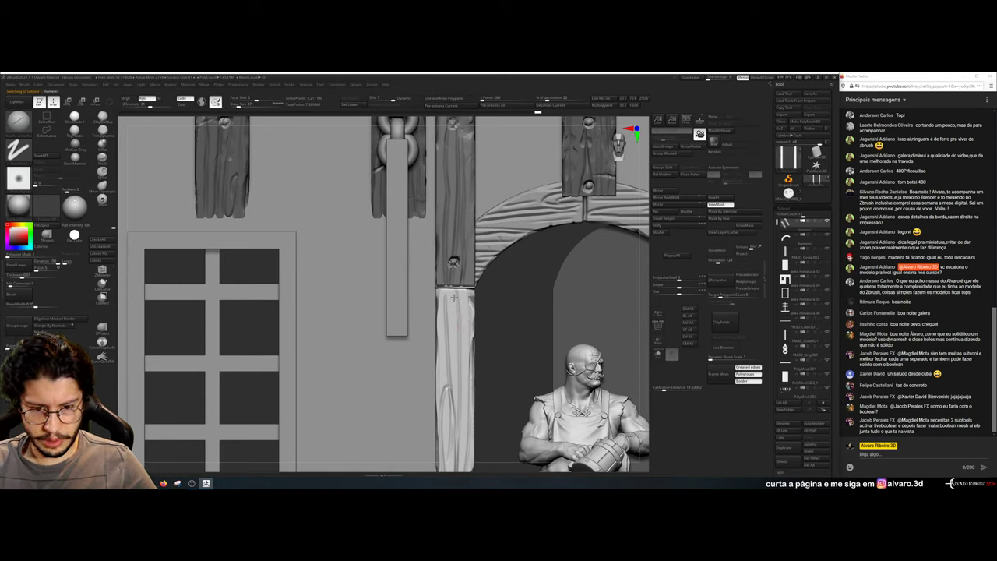
{"action": "key", "text": "ctrl"}
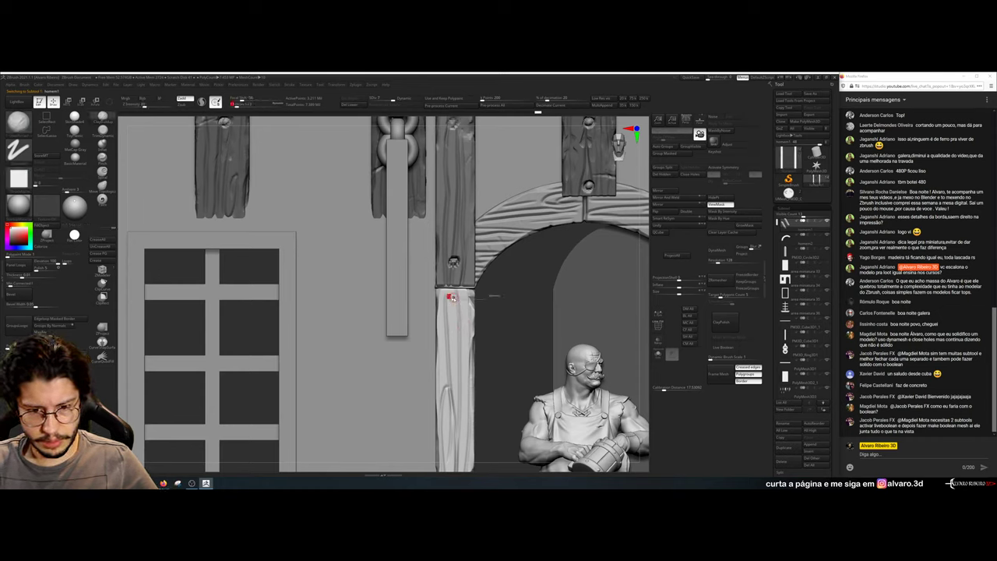
{"action": "mouse_move", "coordinate": [499, 430]}
{"action": "left_mouse_down", "text": "alt"}
{"action": "mouse_move", "coordinate": [504, 241]}
{"action": "mouse_move", "coordinate": [257, 272]}
{"action": "left_mouse_up", "text": "alt"}
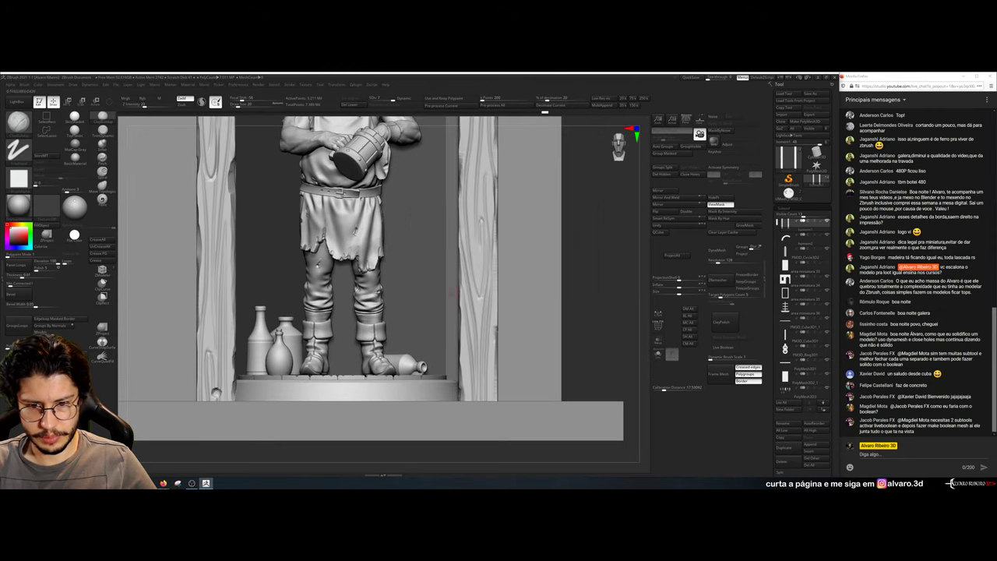
{"action": "left_click_drag", "start_coordinate": [479, 192], "coordinate": [496, 430], "text": "alt"}
{"action": "left_click", "coordinate": [495, 231]}
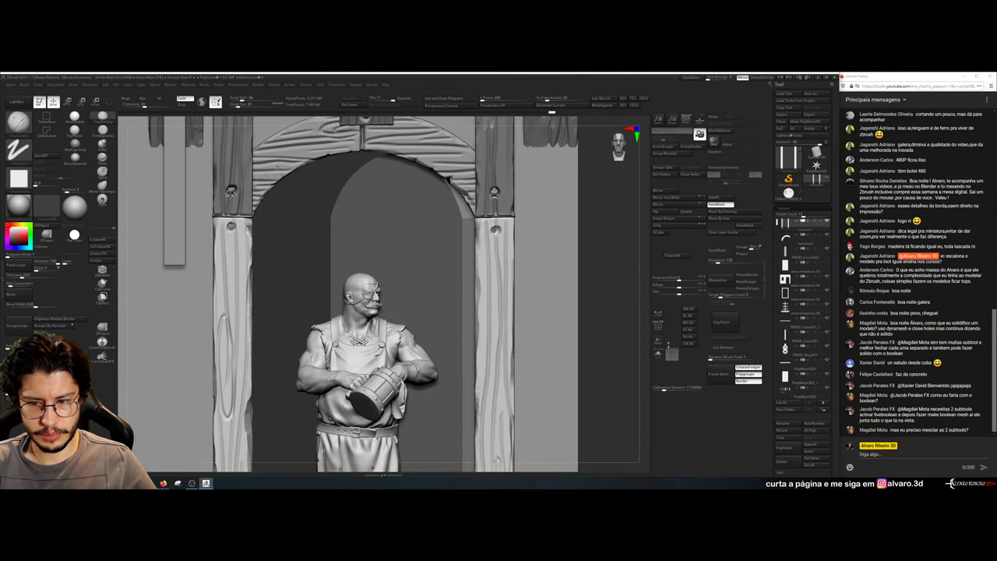
Sculpt matching round nail holes near the top and bottom of both posts' rear faces
{"action": "left_click", "coordinate": [658, 354]}
{"action": "left_click_drag", "start_coordinate": [596, 323], "coordinate": [455, 304]}
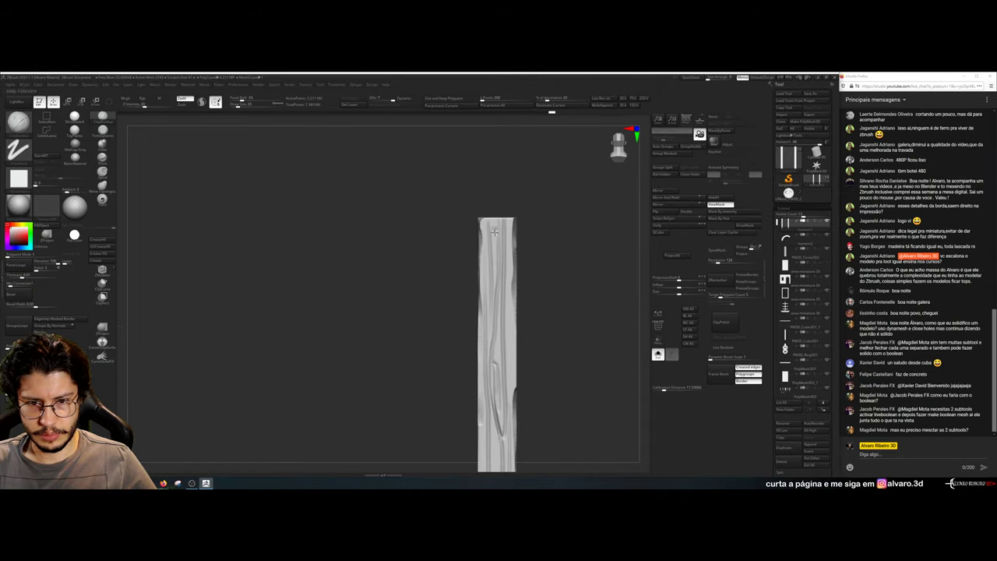
{"action": "left_click_drag", "start_coordinate": [574, 420], "coordinate": [548, 216], "text": "alt"}
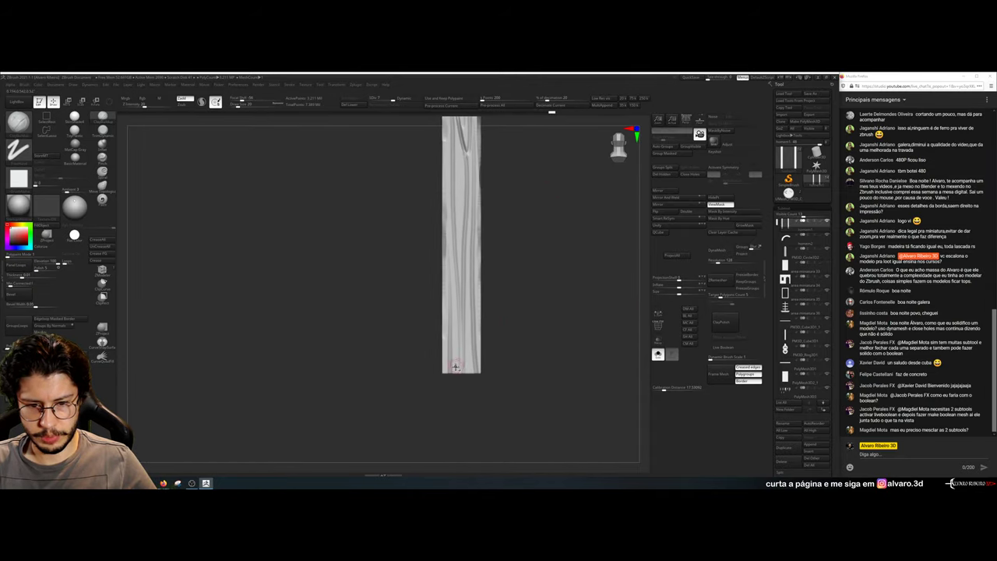
{"action": "key", "text": "ctrl+shift+s"}
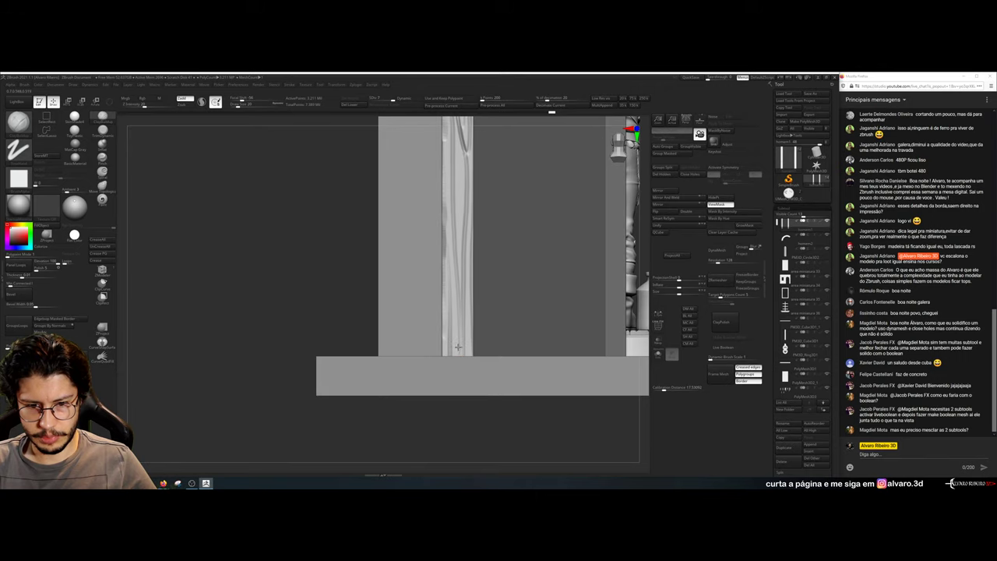
{"action": "left_click_drag", "start_coordinate": [518, 403], "coordinate": [427, 402], "text": "alt"}
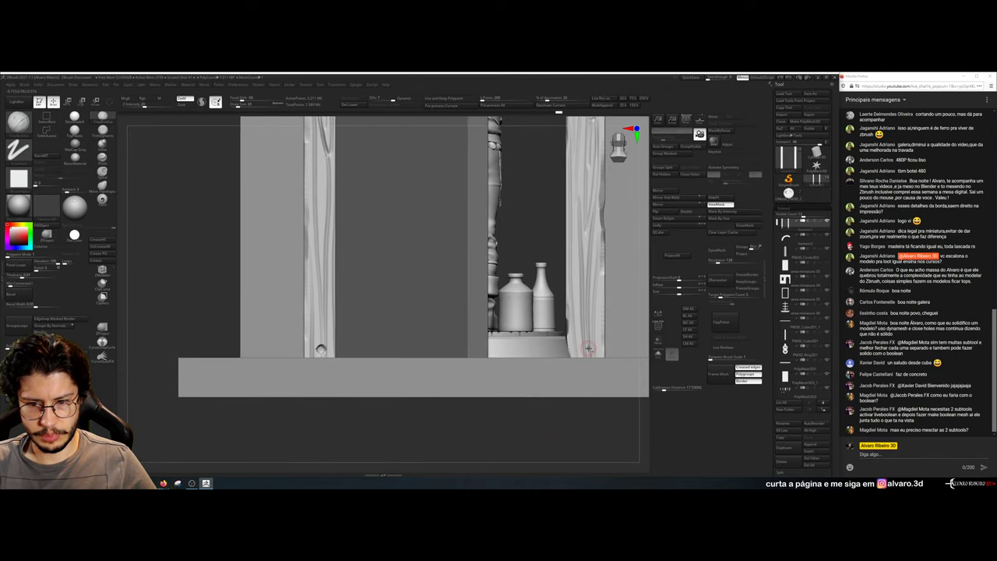
{"action": "left_click_drag", "start_coordinate": [585, 394], "coordinate": [558, 461], "text": "alt"}
{"action": "left_click_drag", "start_coordinate": [643, 226], "coordinate": [636, 439], "text": "alt"}
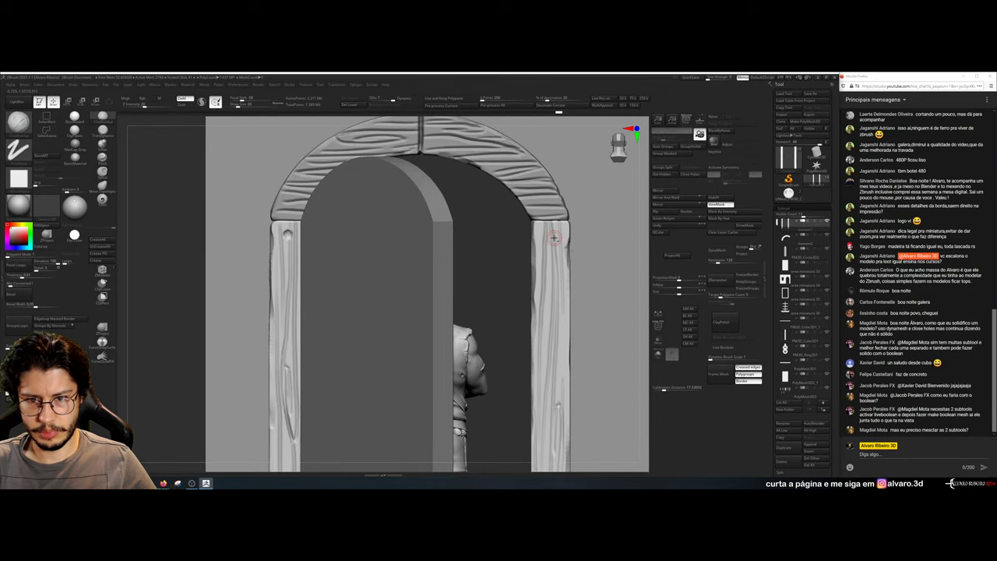
Sculpt round nail holes at the arch segments' ends on the rear and beside the seam on the front
{"action": "left_click", "coordinate": [546, 205], "text": "alt"}
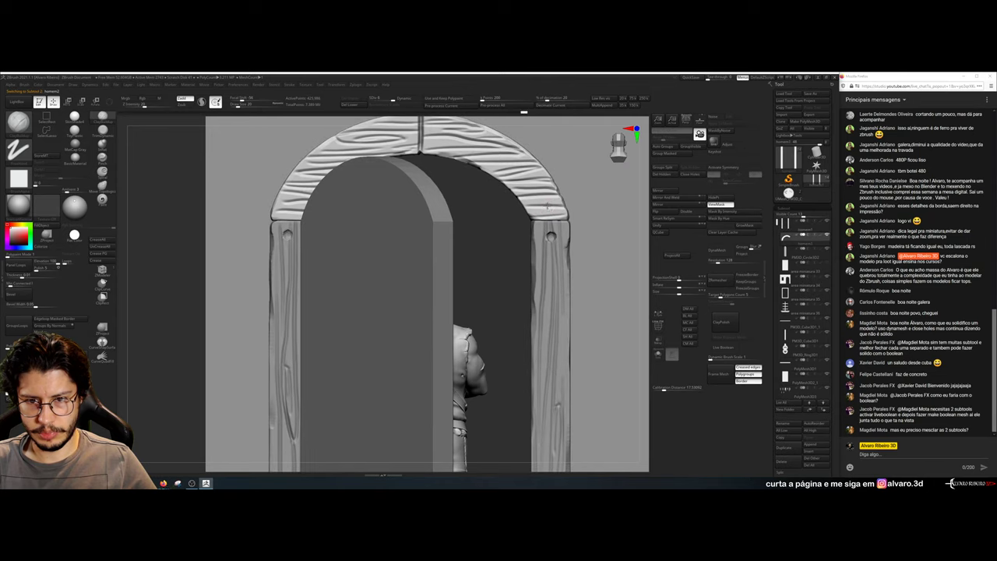
{"action": "left_click_drag", "start_coordinate": [510, 193], "coordinate": [536, 266], "text": "alt"}
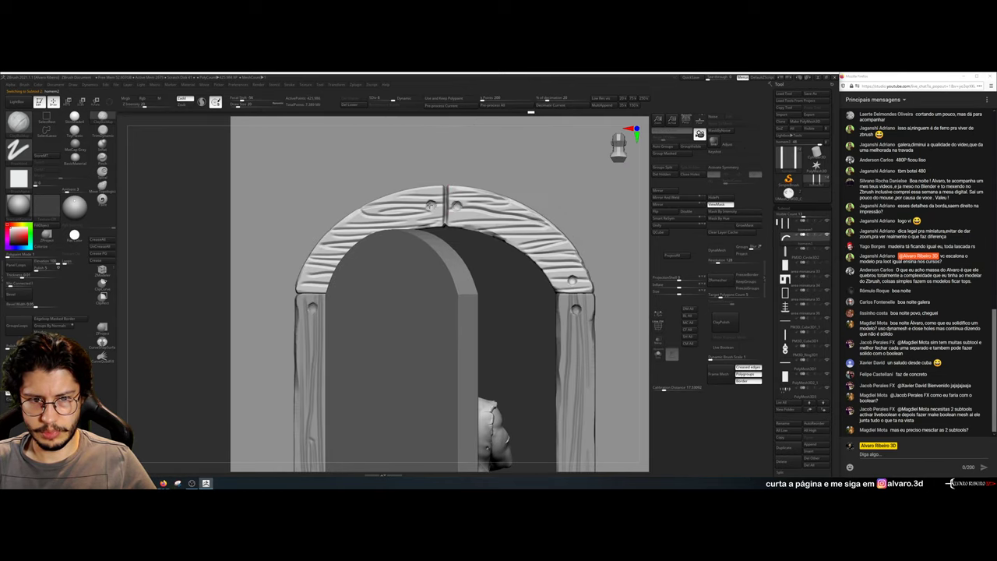
{"action": "left_click_drag", "start_coordinate": [288, 285], "coordinate": [348, 255]}
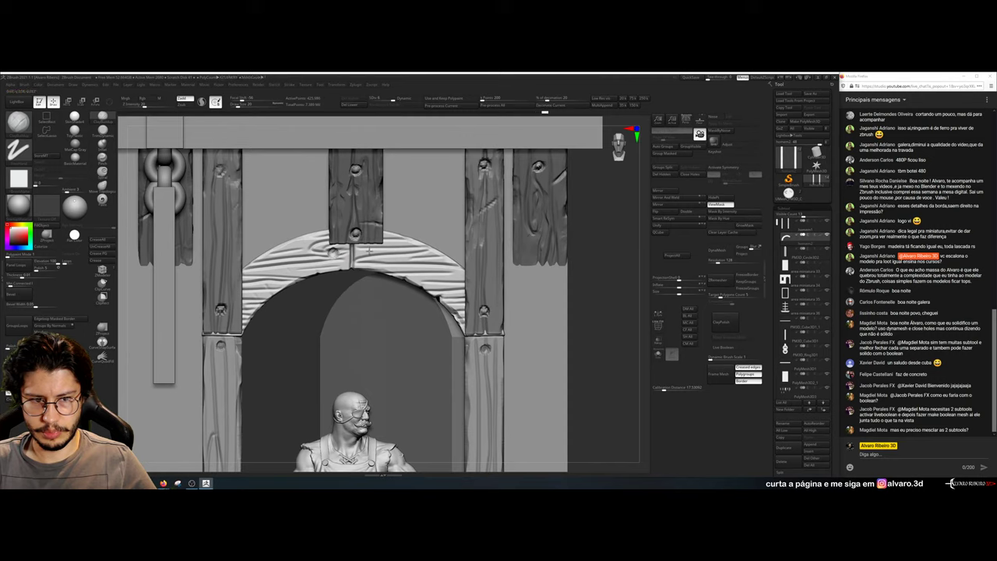
{"action": "left_click", "coordinate": [369, 253], "text": "alt"}
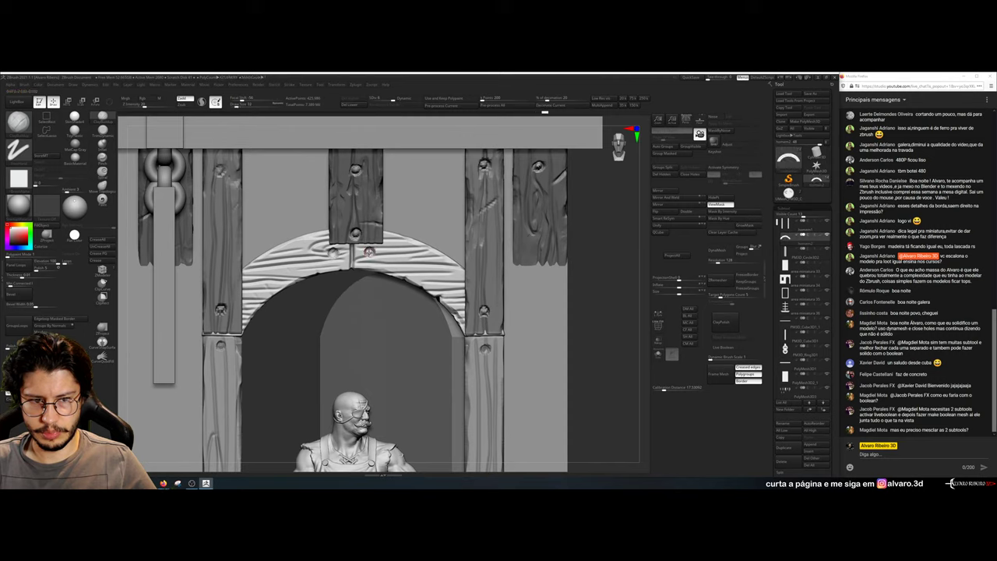
Sculpt small nail heads inside the holes on both posts and the arch, front and back, using a smaller brush
{"action": "left_click", "coordinate": [220, 346], "text": "alt"}
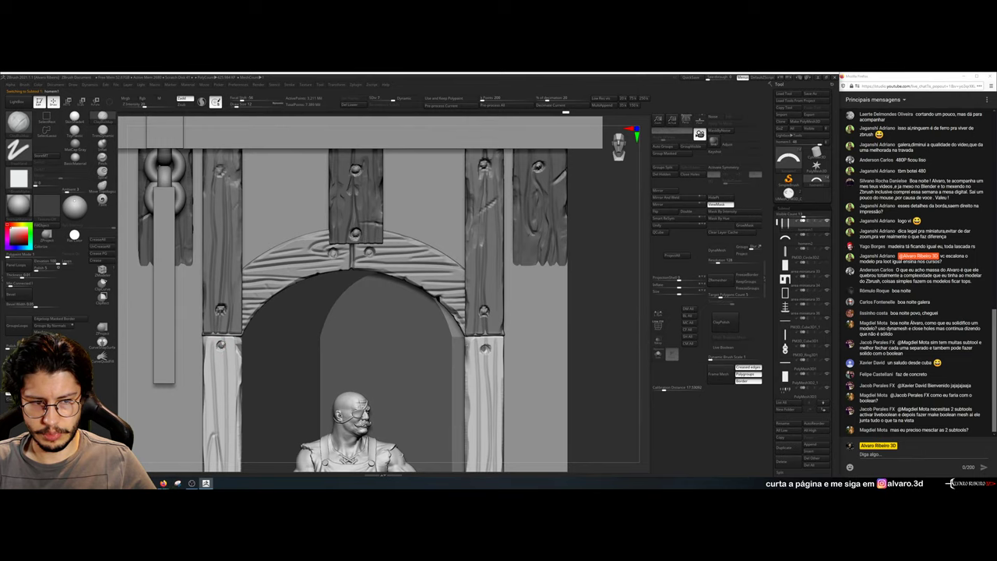
{"action": "left_click_drag", "start_coordinate": [577, 367], "coordinate": [617, 101], "text": "alt"}
{"action": "left_click_drag", "start_coordinate": [643, 351], "coordinate": [635, 214], "text": "alt"}
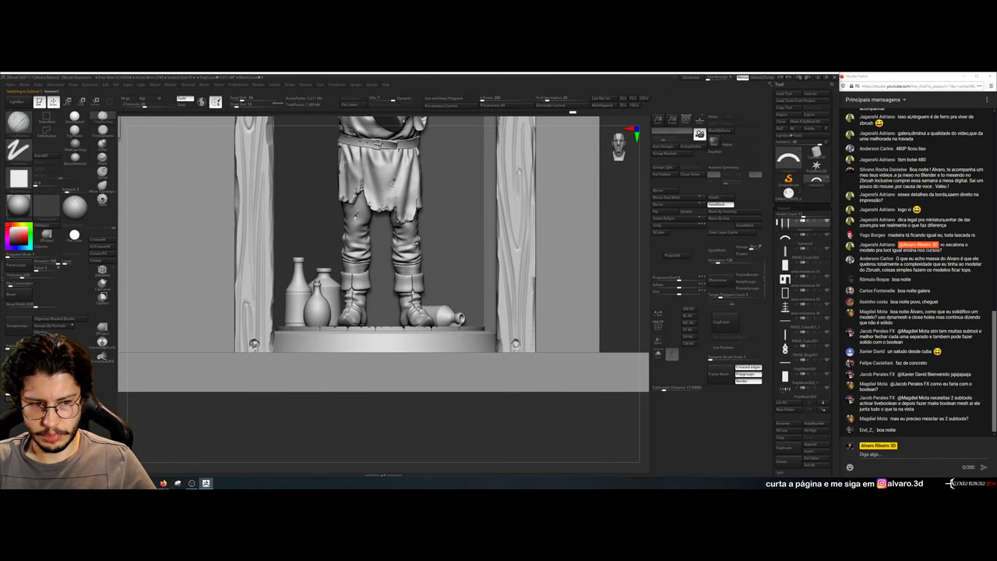
{"action": "left_click_drag", "start_coordinate": [272, 432], "coordinate": [487, 431]}
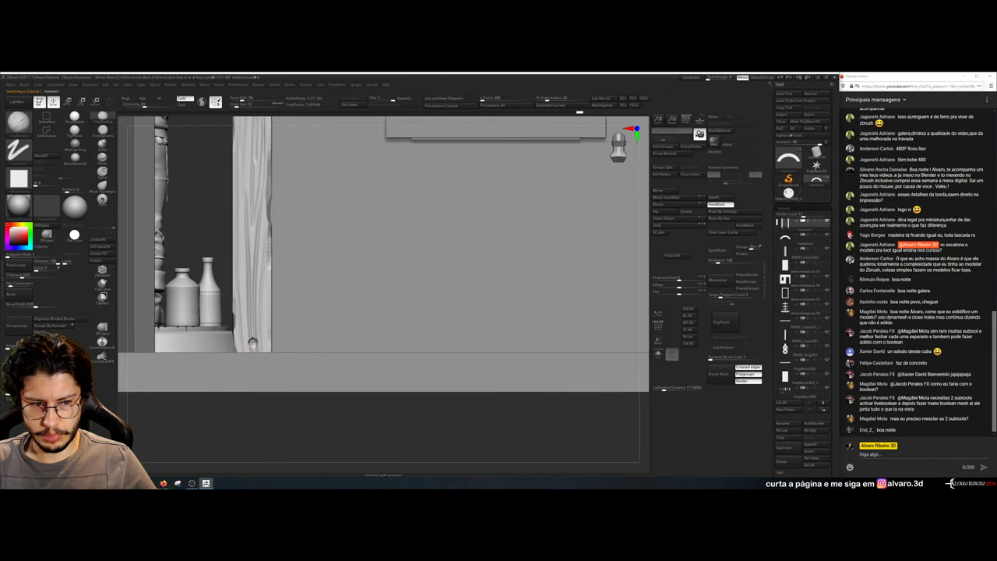
{"action": "left_click_drag", "start_coordinate": [322, 426], "coordinate": [569, 450], "text": "alt"}
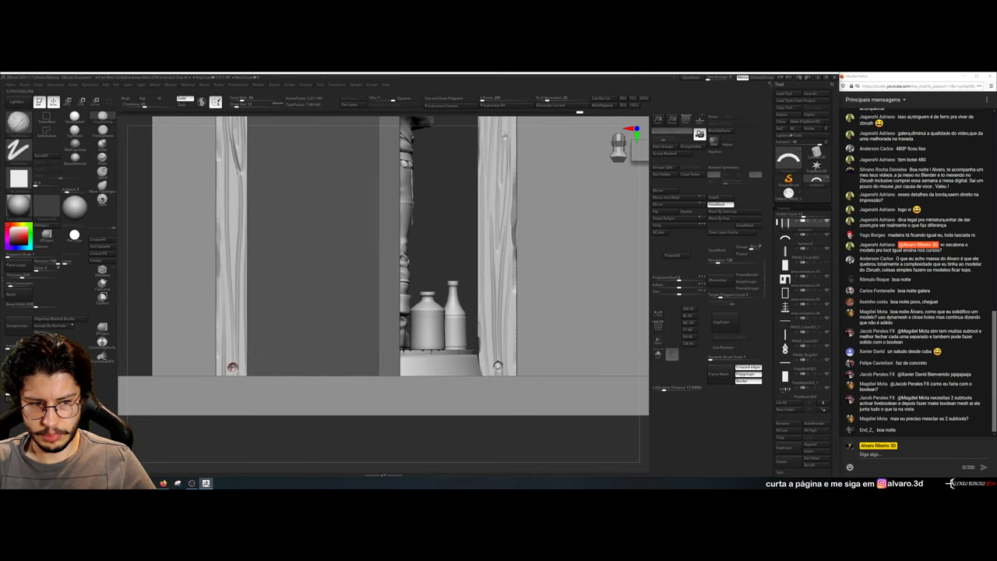
{"action": "right_click_drag", "start_coordinate": [462, 453], "coordinate": [476, 470], "text": "alt"}
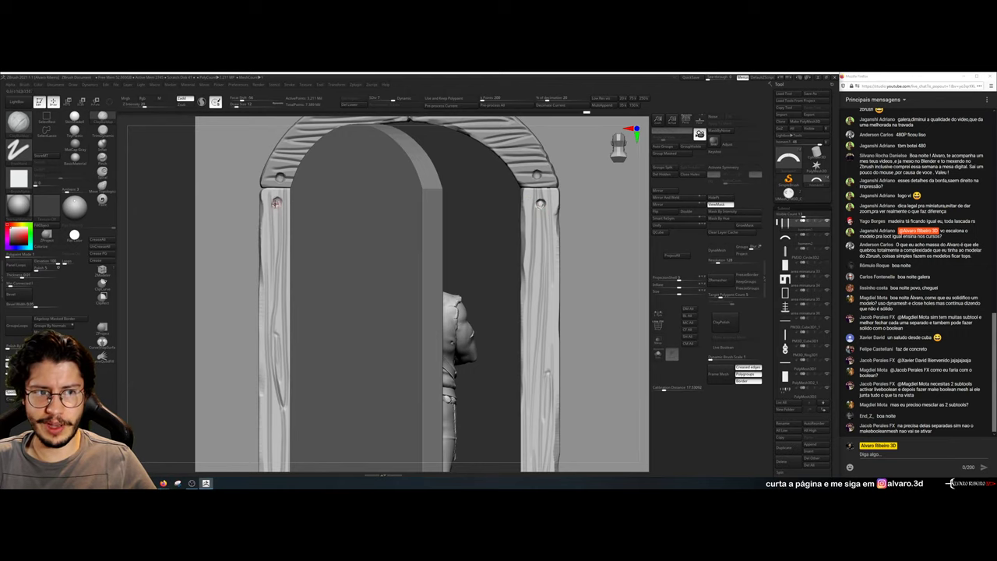
{"action": "right_click_drag", "start_coordinate": [276, 204], "coordinate": [313, 318], "text": "alt"}
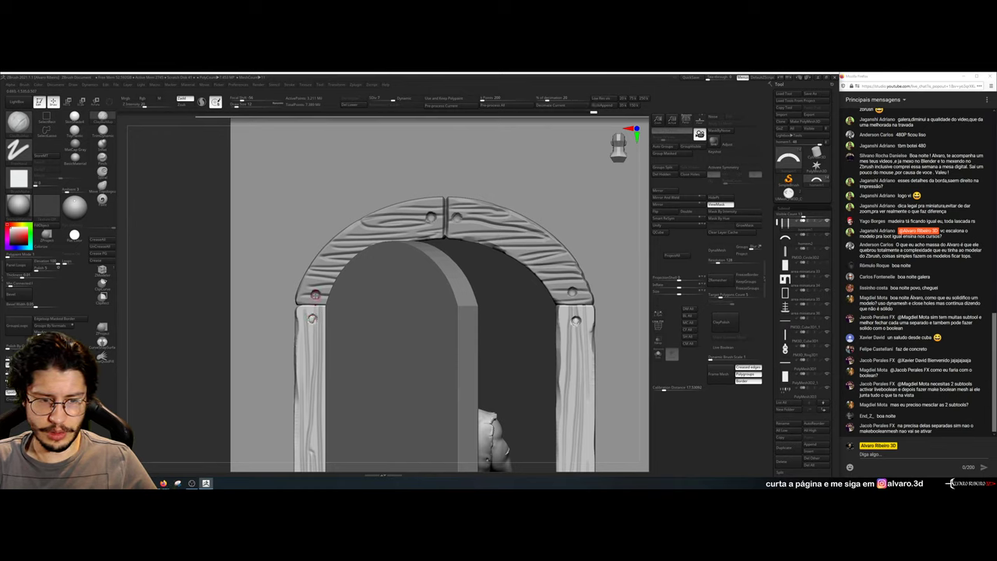
{"action": "left_click", "coordinate": [315, 294], "text": "alt"}
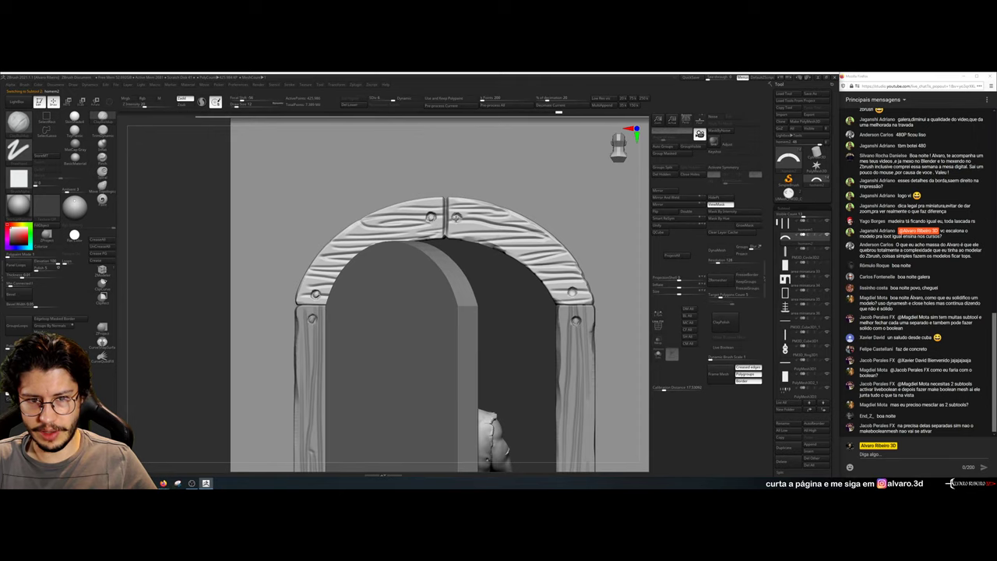
{"action": "left_click_drag", "start_coordinate": [533, 320], "coordinate": [421, 328]}
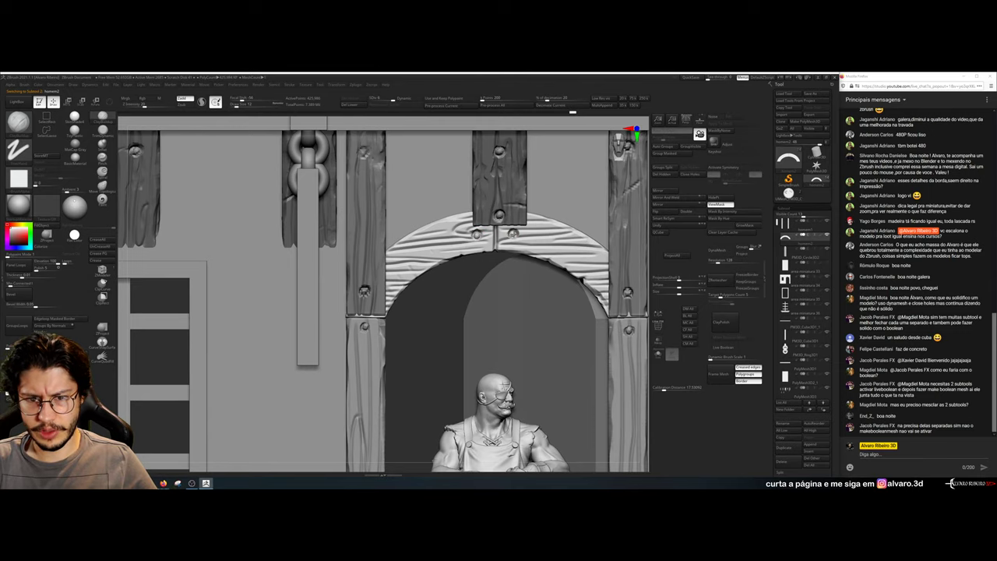
Examine the whole building from the front and from below, and make the main wall the active subtool
{"action": "left_click_drag", "start_coordinate": [404, 207], "coordinate": [566, 243], "text": "alt"}
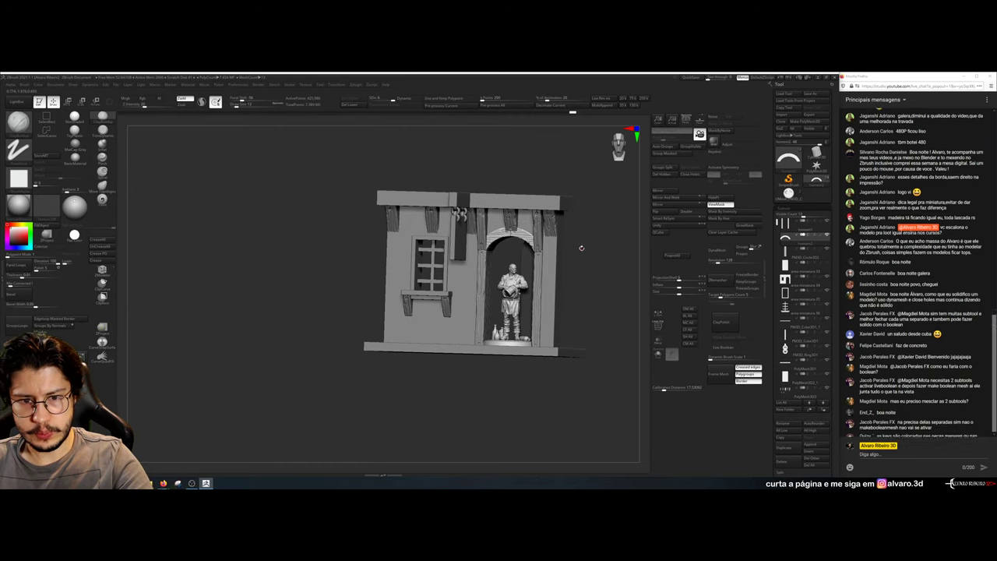
{"action": "left_click_drag", "start_coordinate": [589, 247], "coordinate": [599, 196]}
{"action": "mouse_move", "coordinate": [452, 165]}
{"action": "left_mouse_down"}
{"action": "mouse_move", "coordinate": [481, 143]}
{"action": "mouse_move", "coordinate": [459, 178]}
{"action": "left_mouse_up"}
{"action": "left_click_drag", "start_coordinate": [245, 281], "coordinate": [228, 237]}
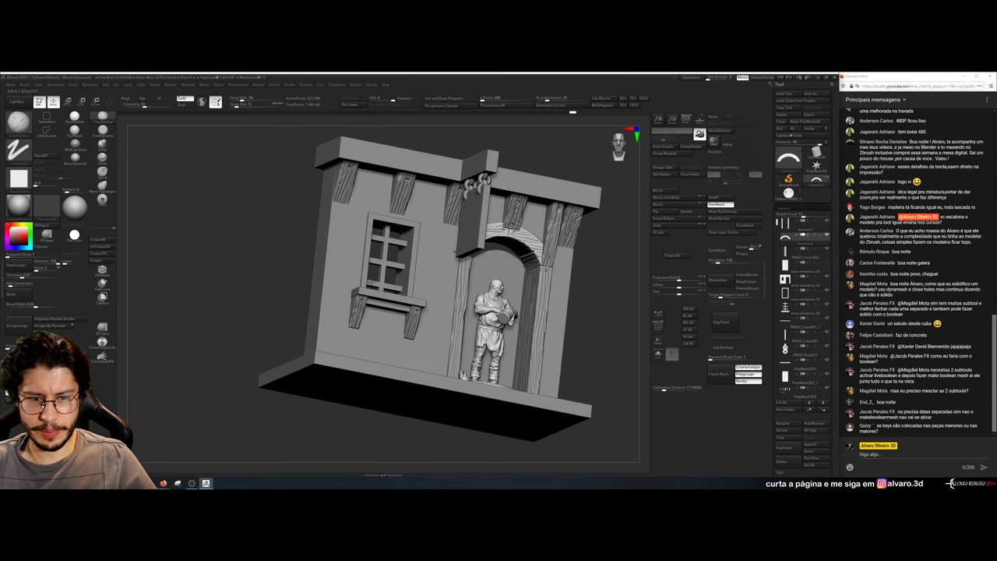
{"action": "left_click_drag", "start_coordinate": [242, 290], "coordinate": [306, 250]}
{"action": "left_click_drag", "start_coordinate": [263, 326], "coordinate": [334, 264]}
{"action": "left_click", "coordinate": [328, 304], "text": "alt"}
{"action": "left_click_drag", "start_coordinate": [611, 275], "coordinate": [458, 254]}
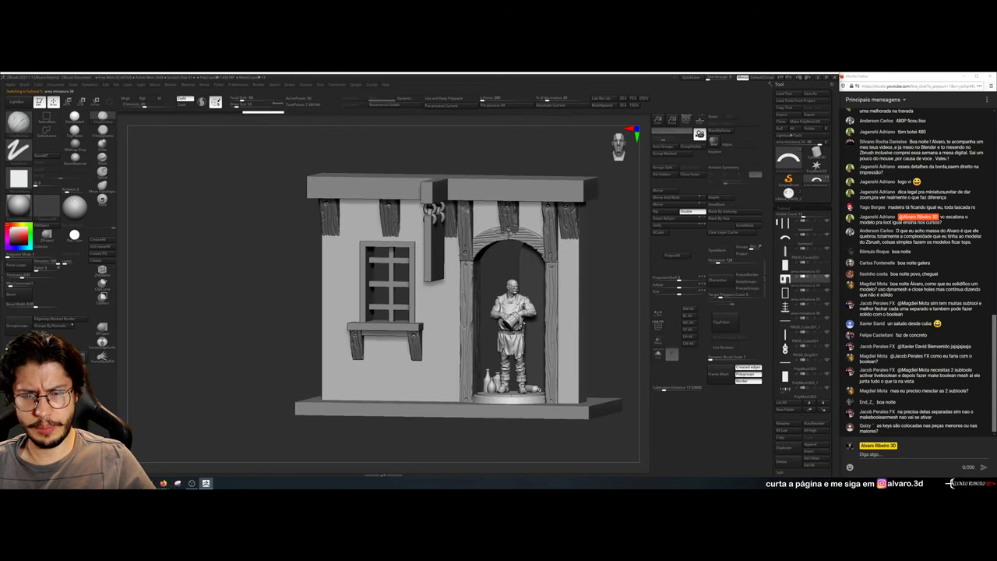
Switch to Firefox and run an image search for "old tavern" in a new tab
{"action": "key", "text": "super"}
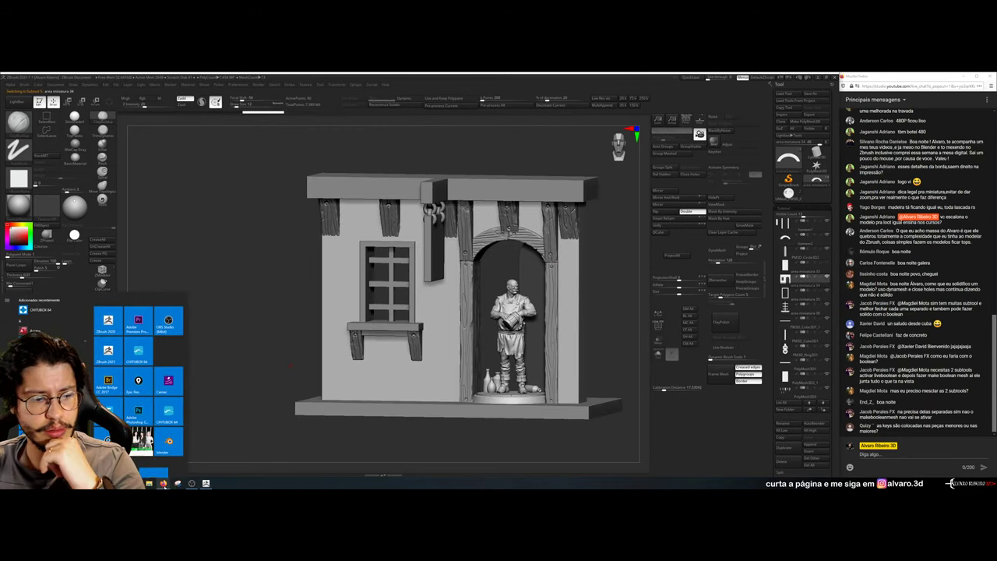
{"action": "left_click", "coordinate": [163, 484]}
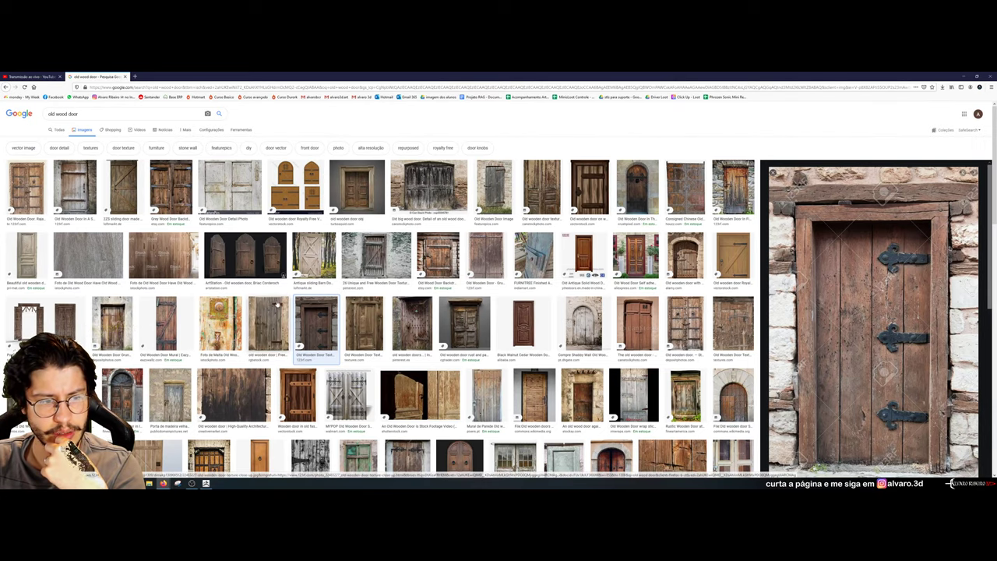
{"action": "left_click", "coordinate": [134, 77]}
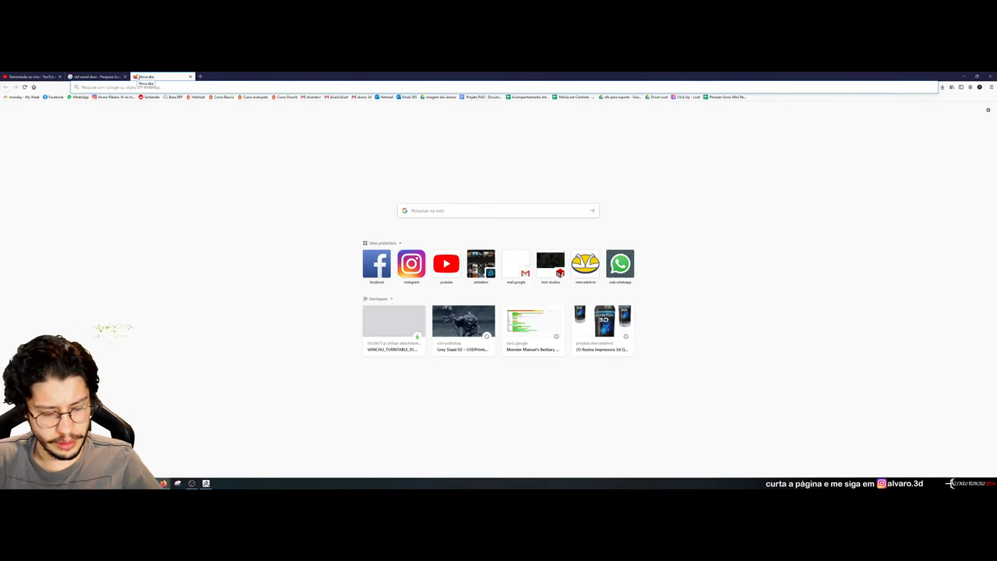
{"action": "type", "text": "old tavern"}
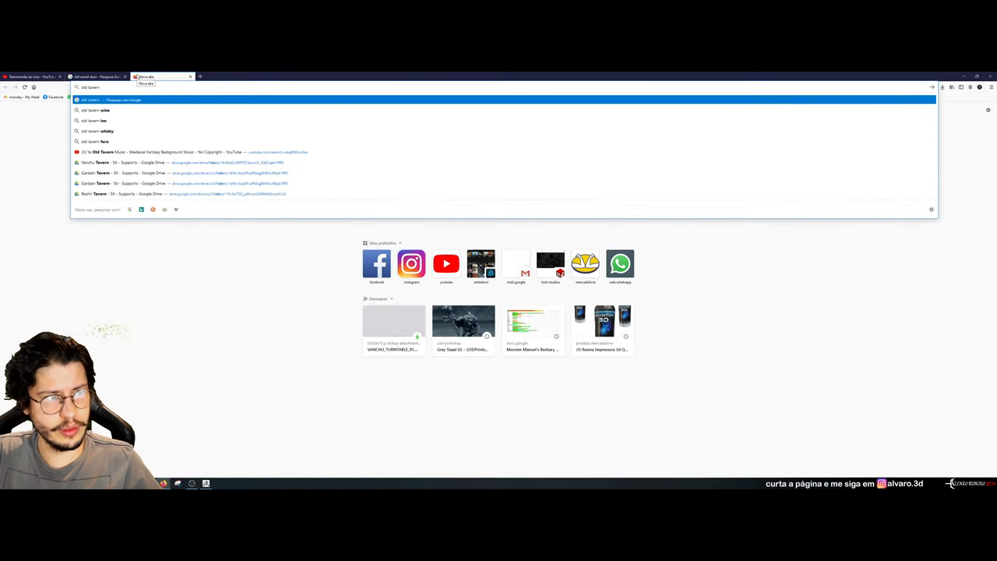
{"action": "key", "text": "Return"}
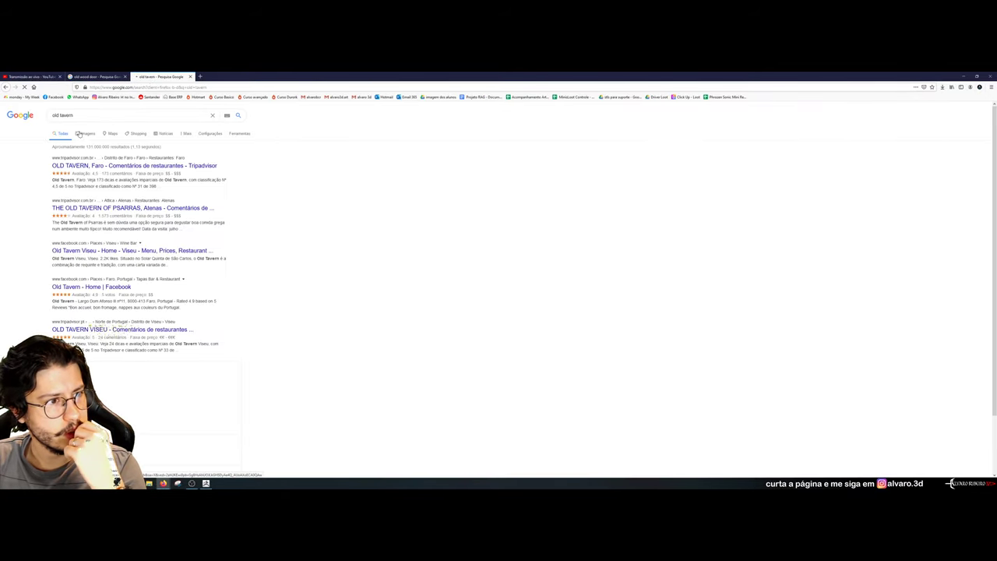
{"action": "left_click", "coordinate": [82, 133]}
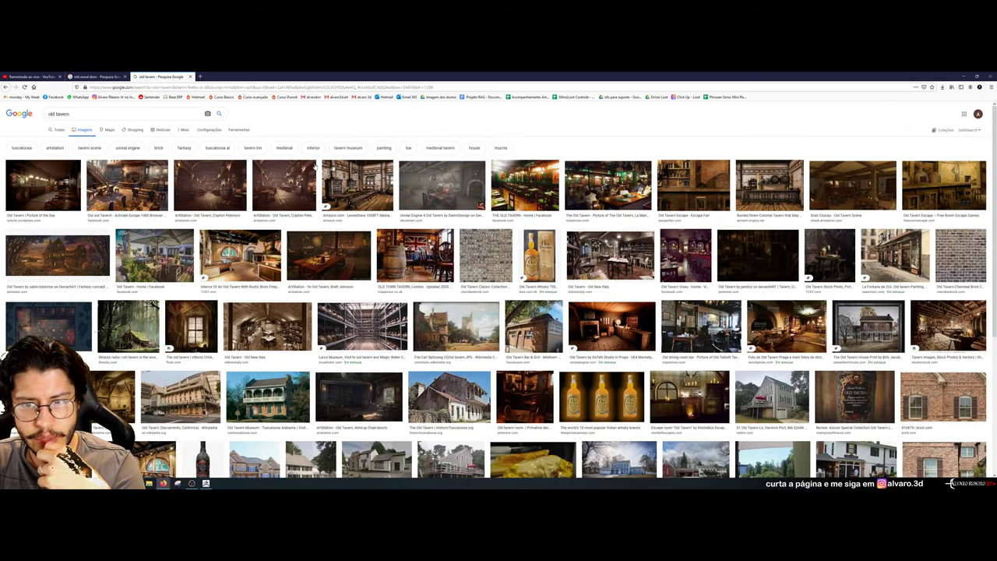
Preview several old tavern pictures, including the Unreal Engine 4 interior, the La Fontana de Oro painting and the Old Talbott dining room
{"action": "left_click", "coordinate": [480, 208]}
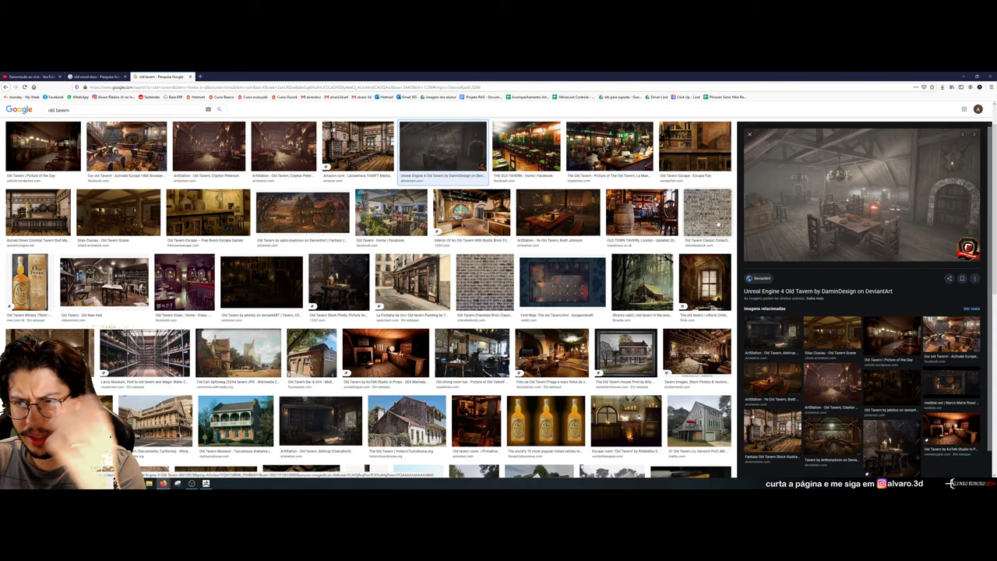
{"action": "left_click", "coordinate": [710, 146]}
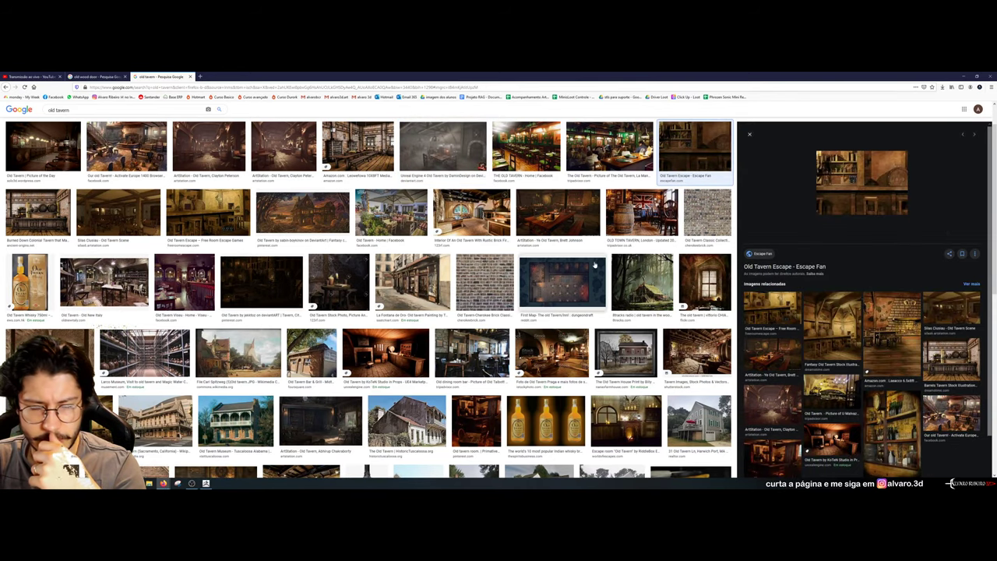
{"action": "left_click", "coordinate": [426, 281]}
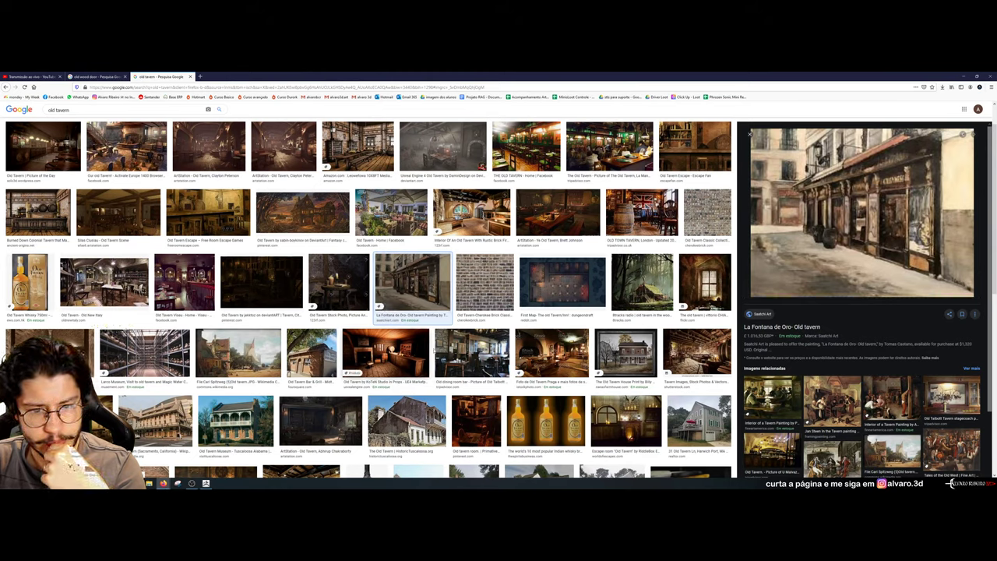
{"action": "left_click", "coordinate": [449, 360]}
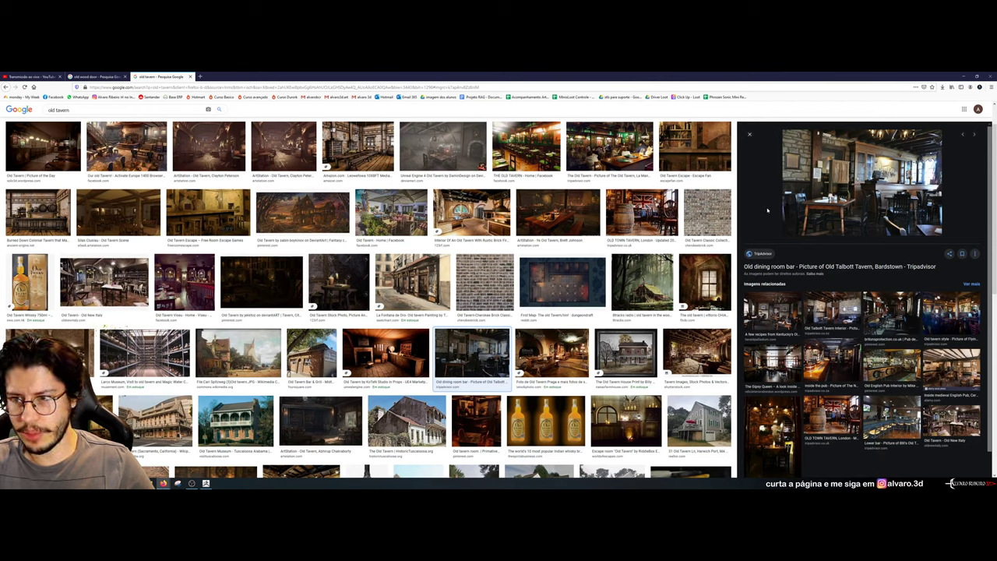
Search images for "castle wall" in another new tab and preview the weathered stone wall background
{"action": "left_click", "coordinate": [200, 75]}
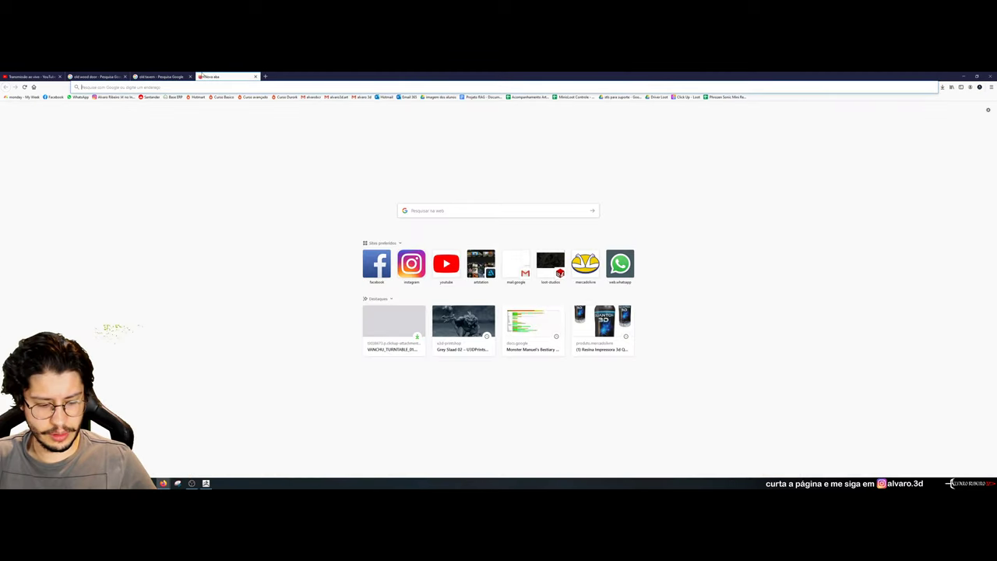
{"action": "type", "text": "castle wall"}
{"action": "key", "text": "Return"}
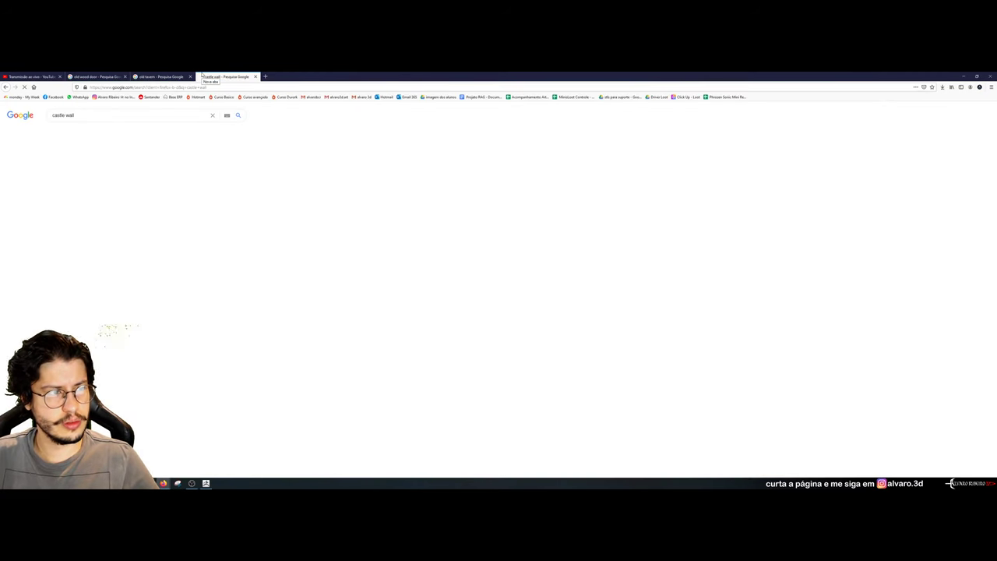
{"action": "left_click", "coordinate": [90, 136]}
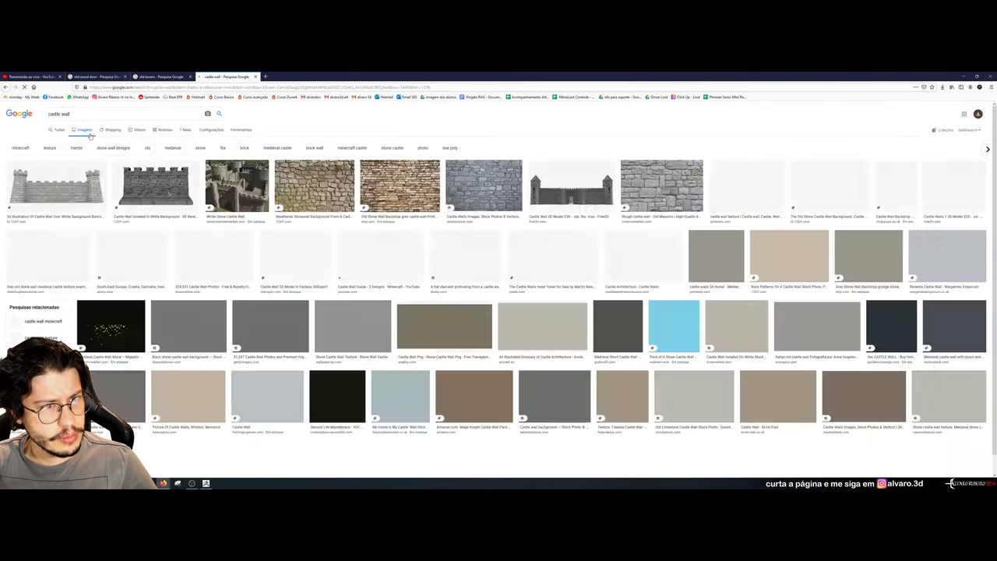
{"action": "left_click", "coordinate": [300, 177]}
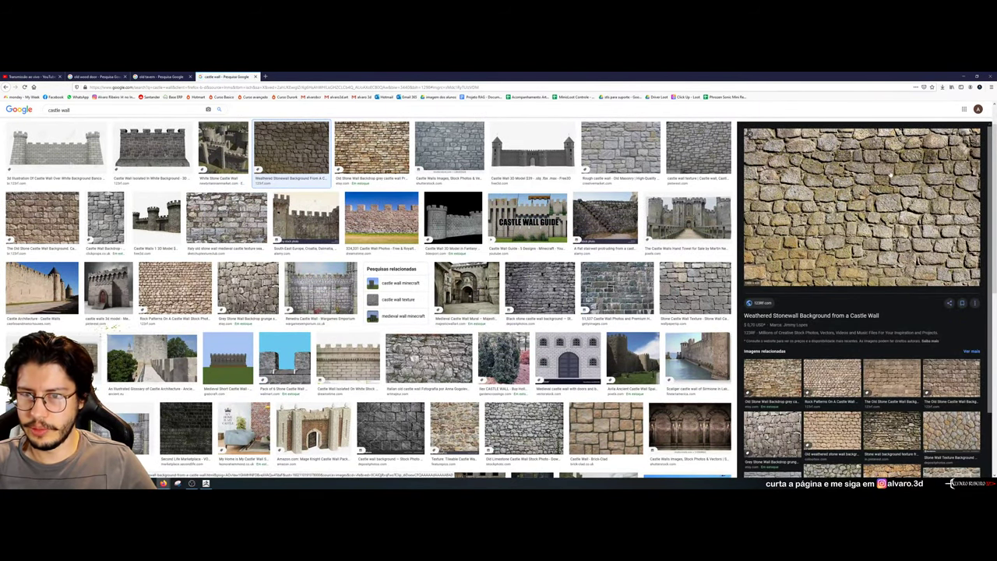
Switch to File Explorer and open the "entrada taverna" folder inside the loot projects folder
{"action": "key", "text": "super"}
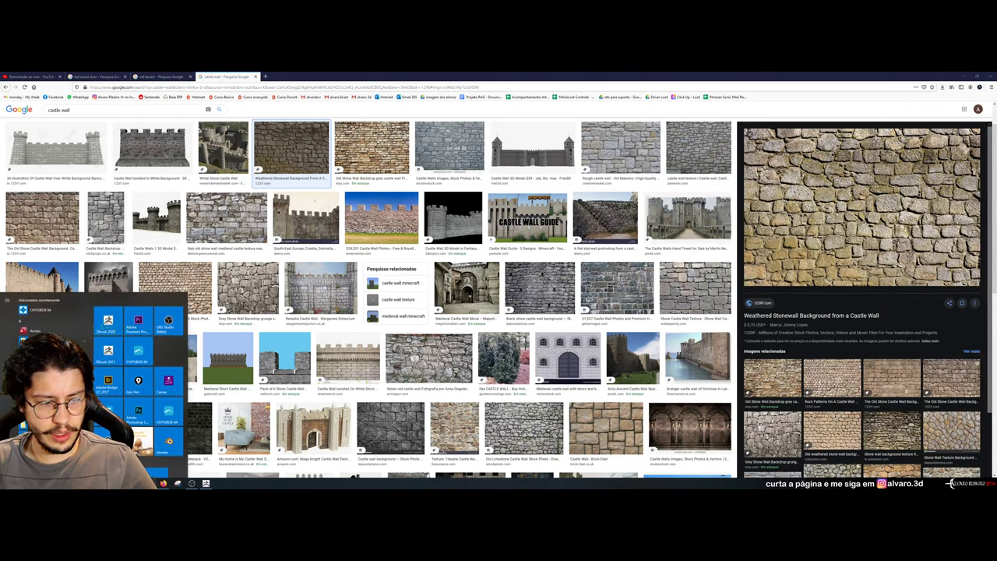
{"action": "left_click", "coordinate": [149, 483]}
{"action": "left_click", "coordinate": [459, 242]}
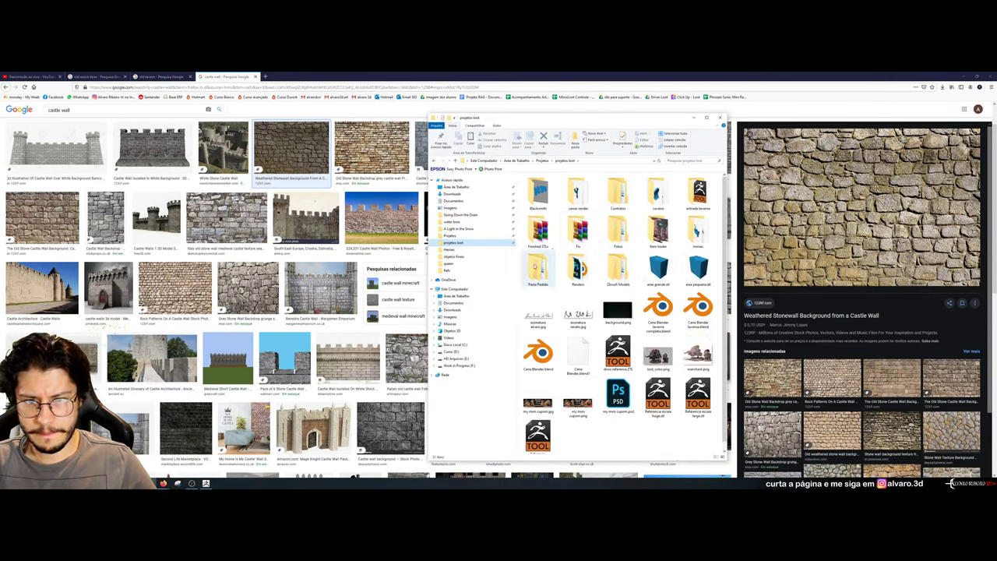
{"action": "double_click", "coordinate": [697, 193]}
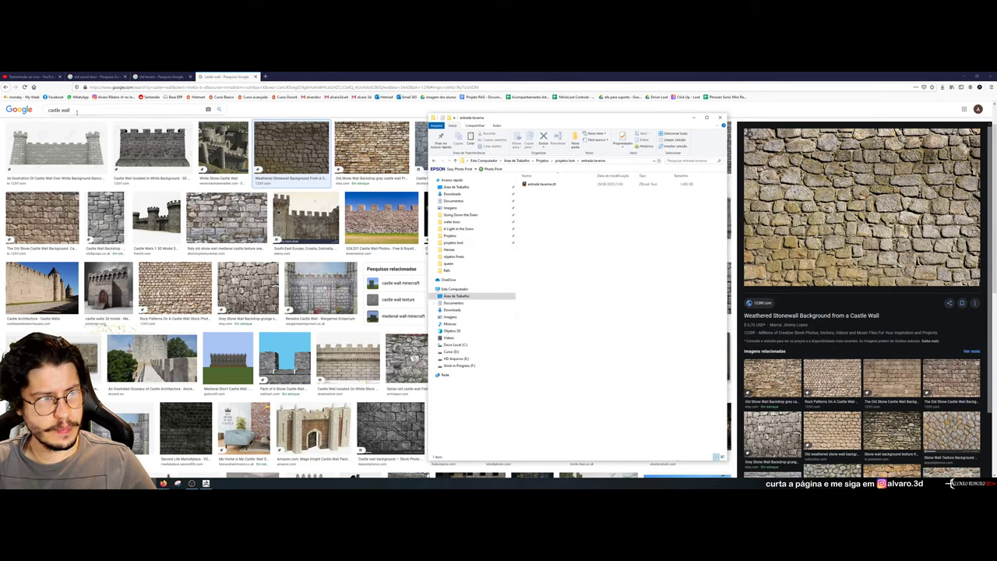
Replace the castle wall image search with one for "lord of the rings tavern"
{"action": "left_click_drag", "start_coordinate": [78, 112], "coordinate": [11, 109]}
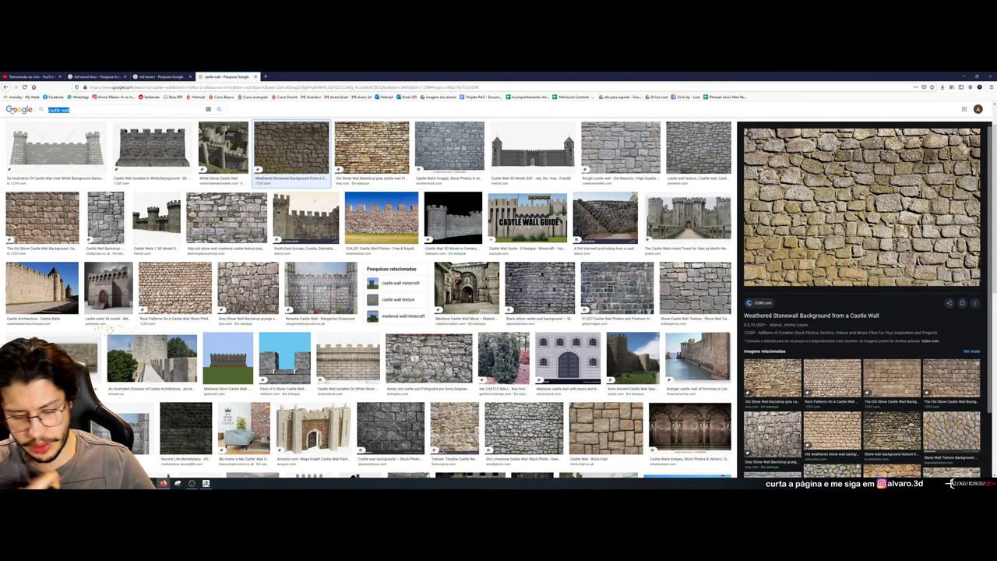
{"action": "type", "text": "lord of the rings tavern"}
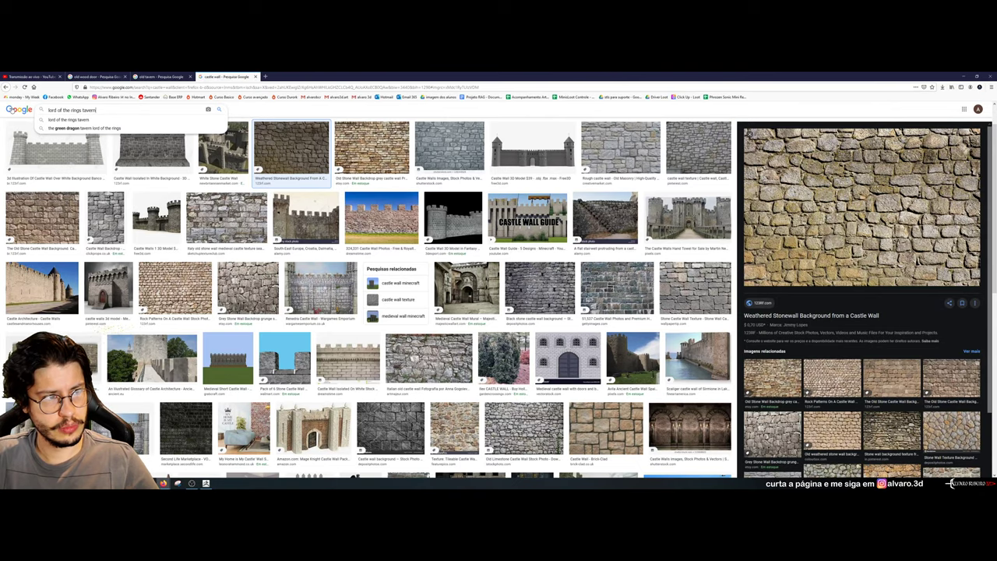
{"action": "key", "text": "Return"}
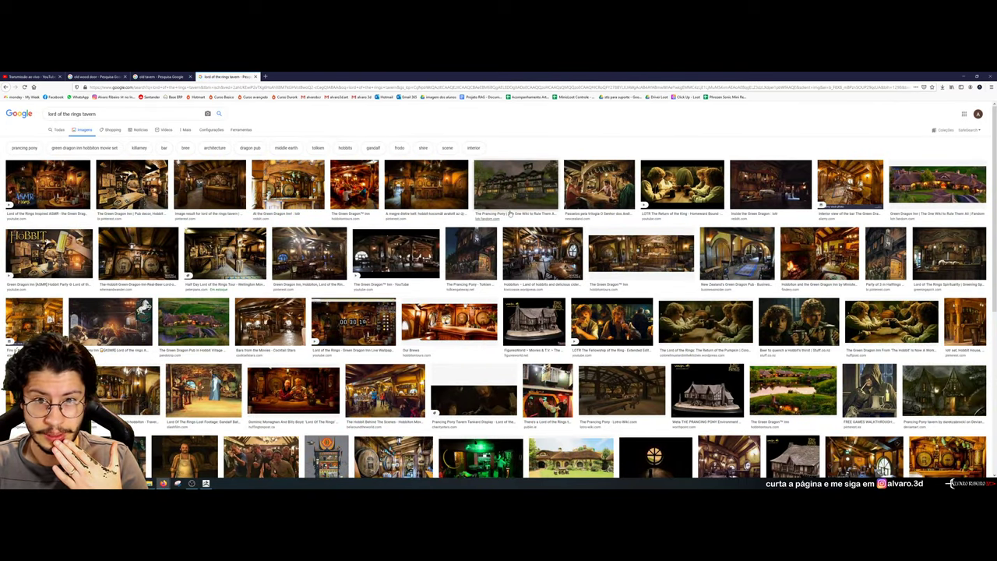
Run an image search for "prancing pony" in place of the previous query
{"action": "left_click", "coordinate": [116, 114]}
{"action": "key", "text": "ctrl+a"}
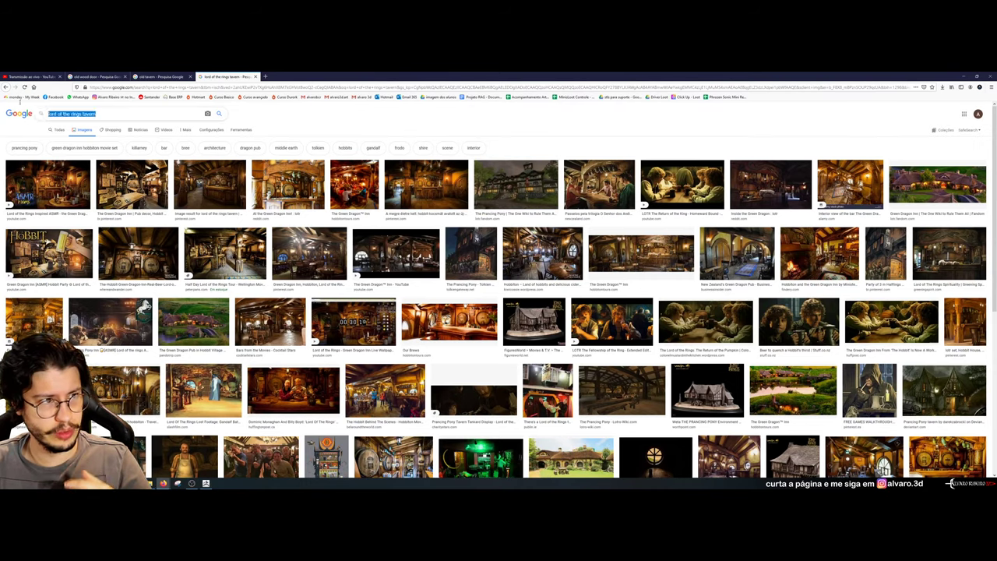
{"action": "type", "text": "prancing"}
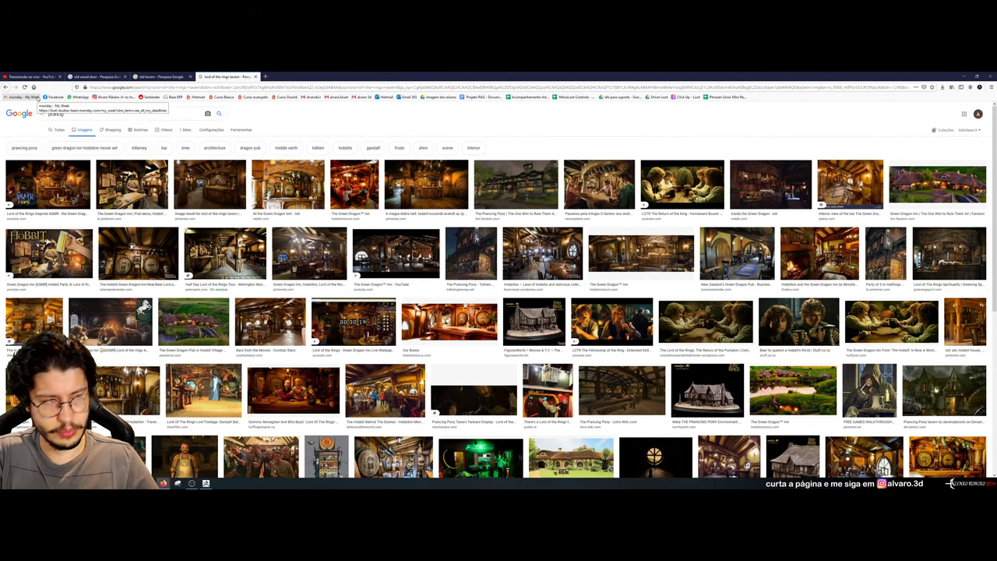
{"action": "key", "text": "Return"}
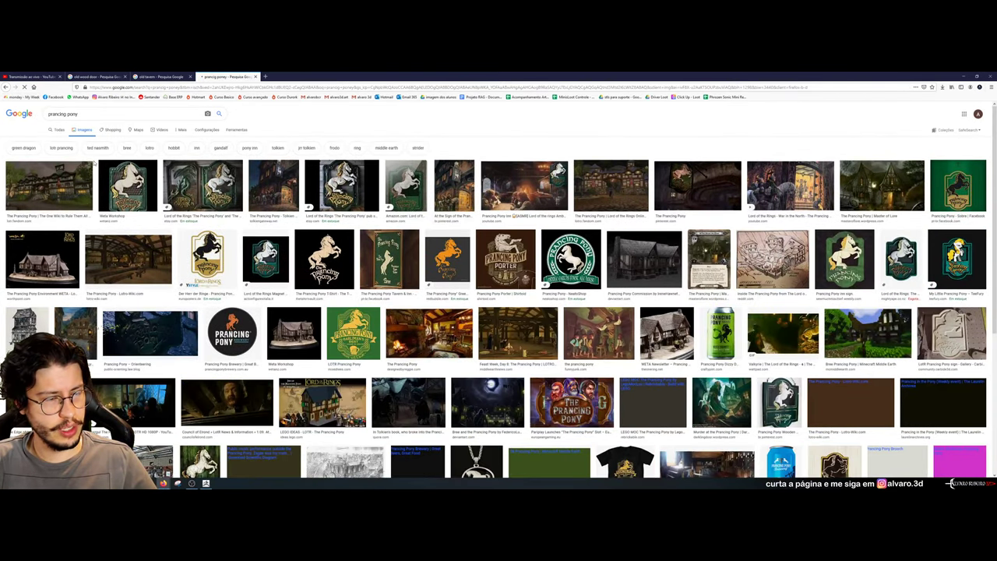
Open the "At the Sign of the Prancing Pony" artwork from the image results and compare it with the tavern facade in ZBrush
{"action": "left_click", "coordinate": [473, 189]}
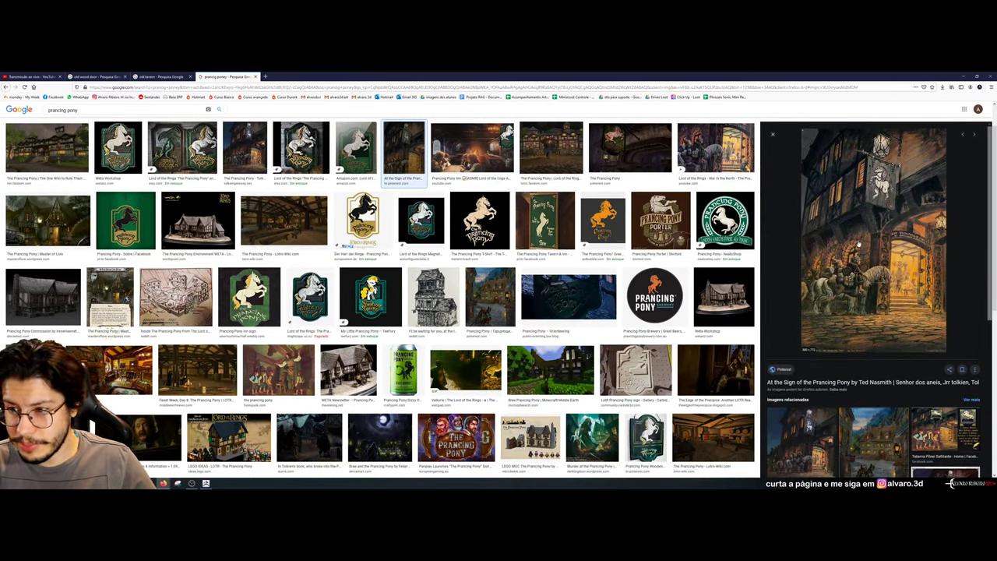
{"action": "key", "text": "alt+Tab"}
{"action": "key", "text": "alt+Tab"}
{"action": "key", "text": "alt+Tab"}
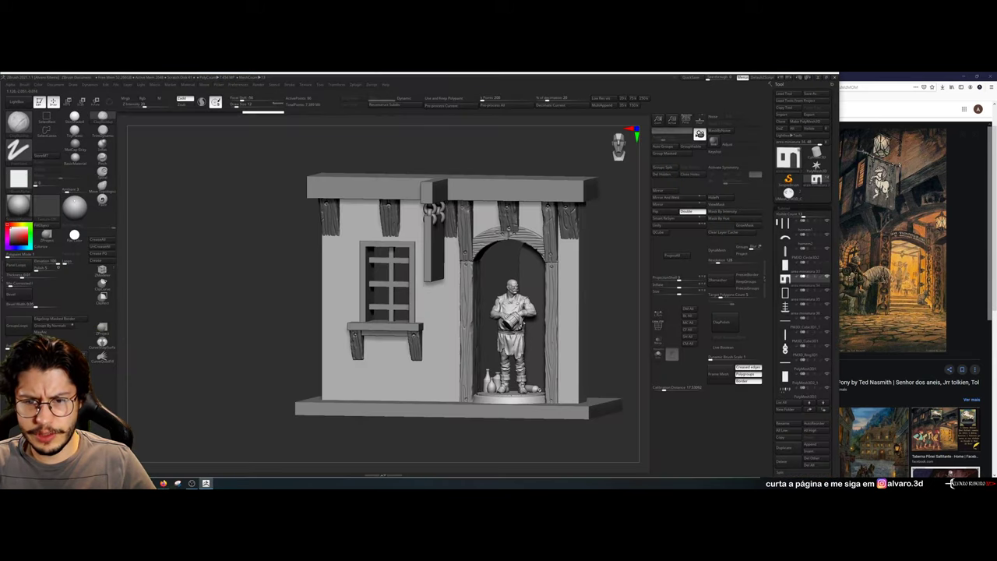
{"action": "left_click_drag", "start_coordinate": [612, 241], "coordinate": [635, 242]}
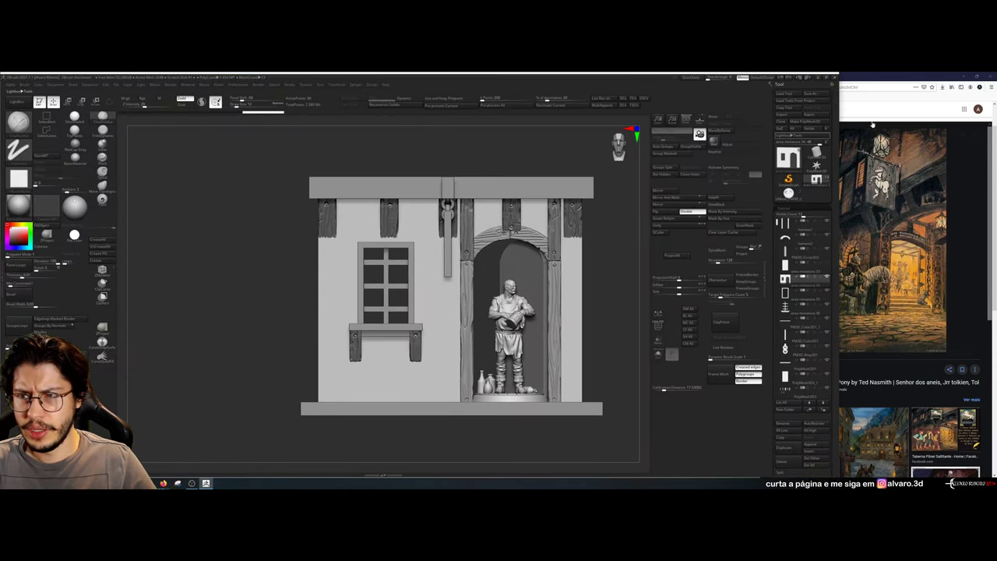
{"action": "left_click", "coordinate": [966, 77]}
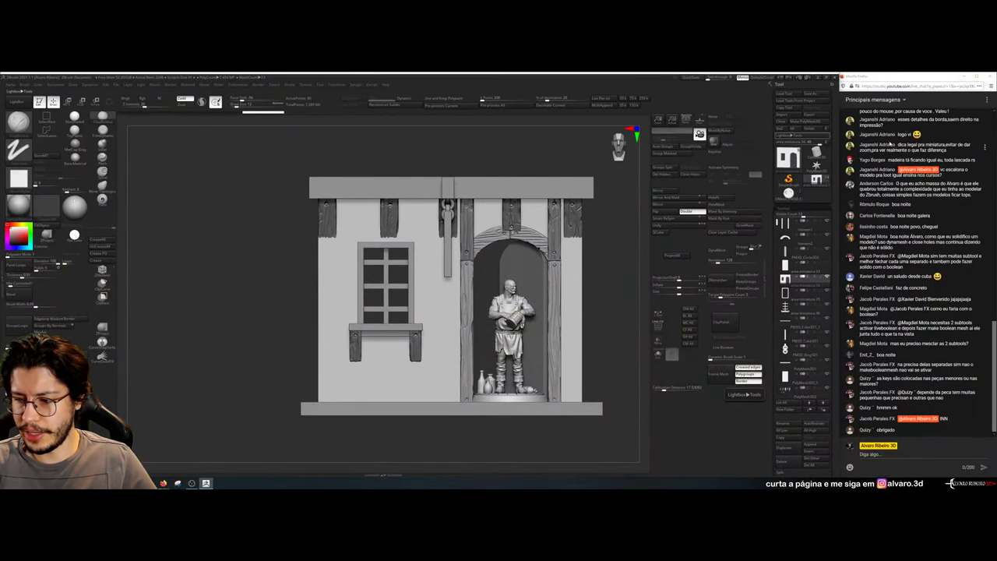
{"action": "left_click_drag", "start_coordinate": [228, 271], "coordinate": [227, 310]}
{"action": "key", "text": "alt+Tab"}
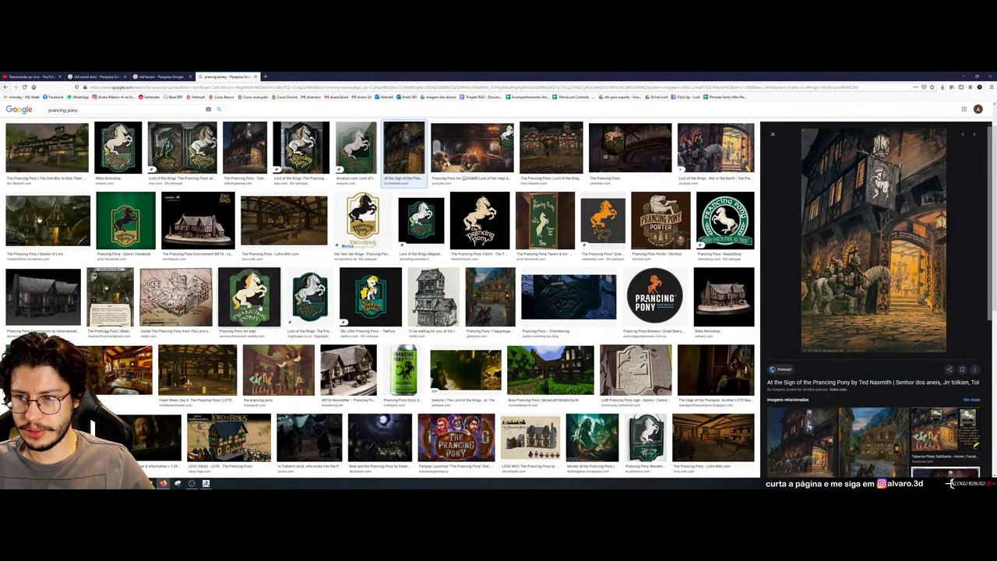
{"action": "key", "text": "alt+Tab"}
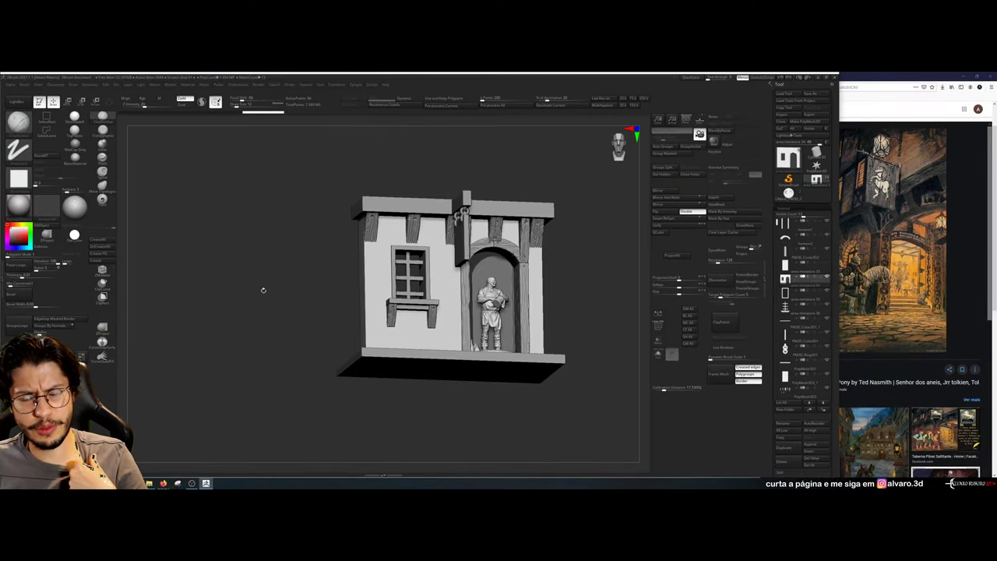
Display the wall's polygon wireframe and examine its topology, both isolated and within the full facade
{"action": "left_click_drag", "start_coordinate": [591, 284], "coordinate": [619, 308], "text": "shift"}
{"action": "left_click", "coordinate": [658, 354]}
{"action": "left_click", "coordinate": [659, 354]}
{"action": "left_click", "coordinate": [657, 325]}
{"action": "key", "text": "f"}
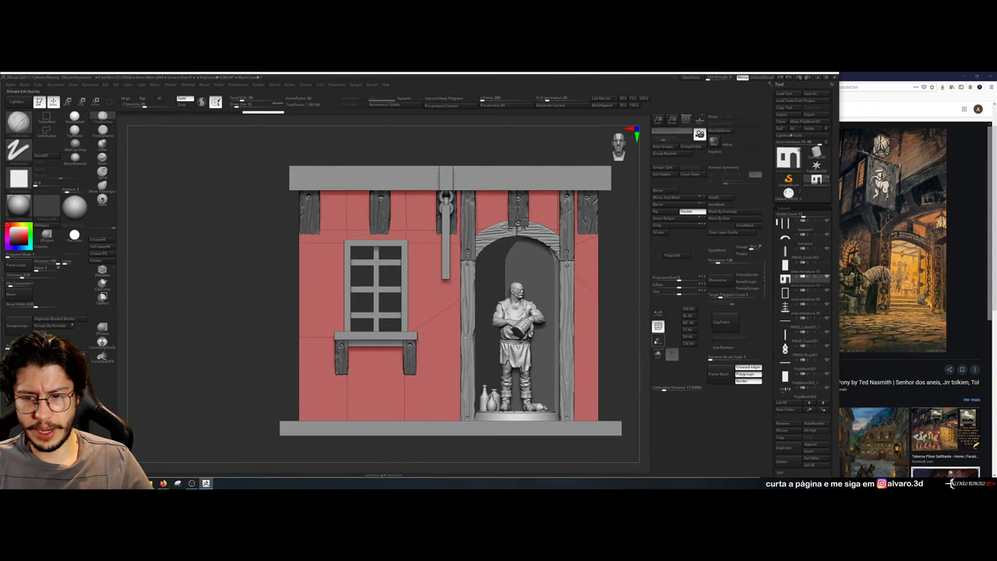
{"action": "left_click_drag", "start_coordinate": [625, 254], "coordinate": [448, 267]}
{"action": "left_click_drag", "start_coordinate": [624, 229], "coordinate": [767, 233]}
{"action": "left_click", "coordinate": [658, 353]}
{"action": "left_click_drag", "start_coordinate": [617, 255], "coordinate": [620, 217], "text": "alt"}
{"action": "key", "text": "shift+s"}
{"action": "key", "text": "f"}
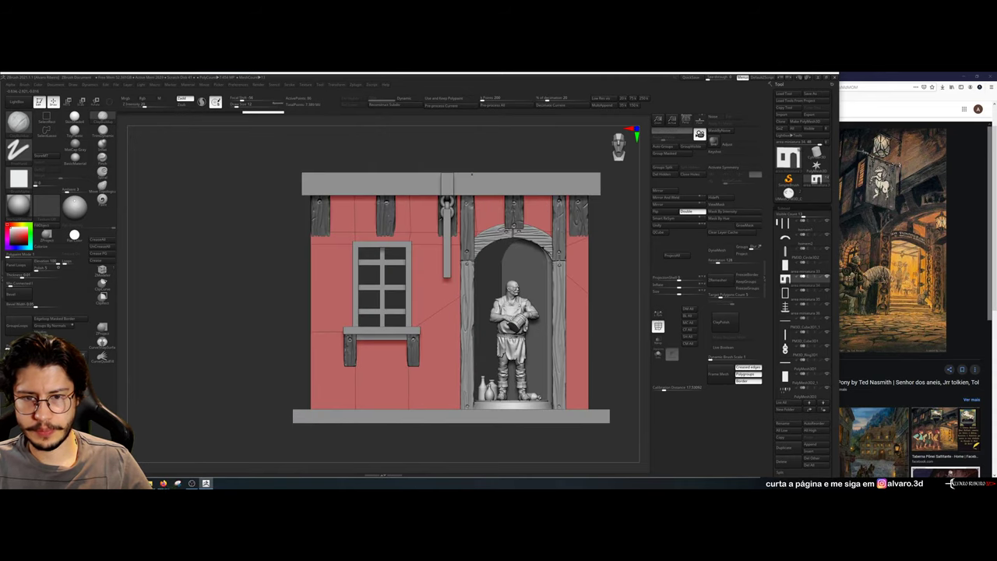
{"action": "left_click_drag", "start_coordinate": [257, 234], "coordinate": [379, 167]}
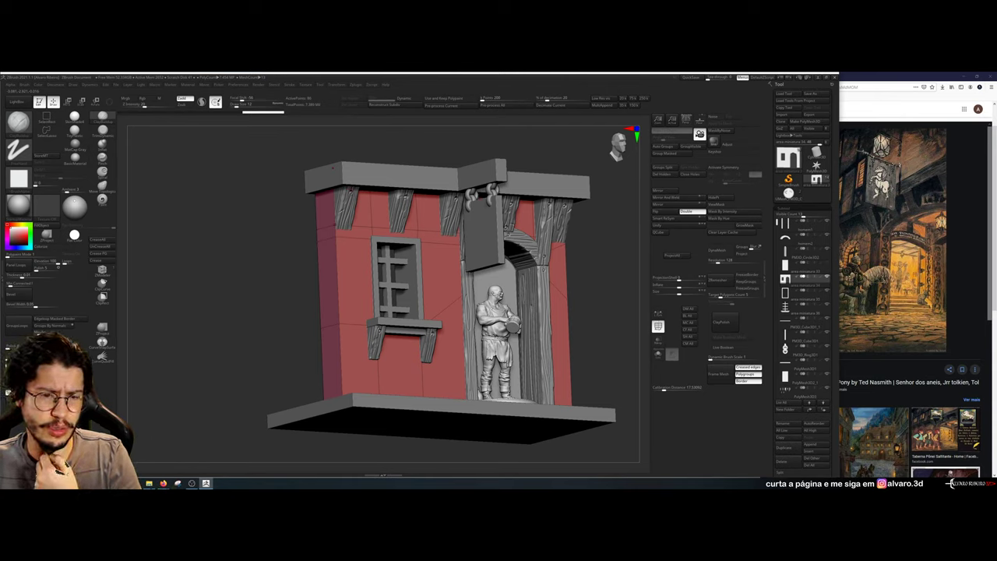
Remesh the wall with DynaMesh at resolution 128, compare it with the previous topology, and hide the wireframe
{"action": "left_click", "coordinate": [718, 250]}
{"action": "left_click_drag", "start_coordinate": [615, 268], "coordinate": [623, 350], "text": "shift"}
{"action": "key", "text": "f"}
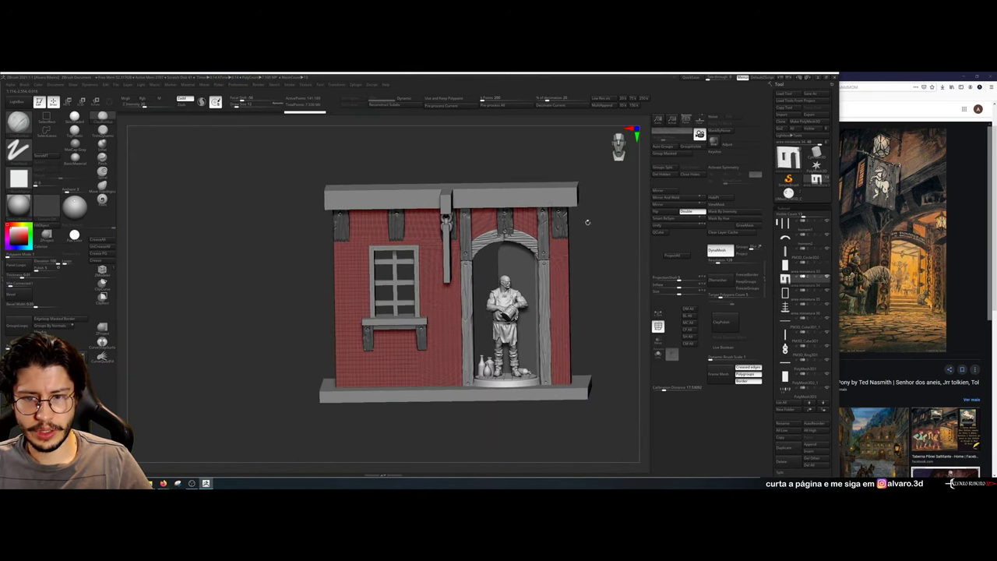
{"action": "key", "text": "shift+f"}
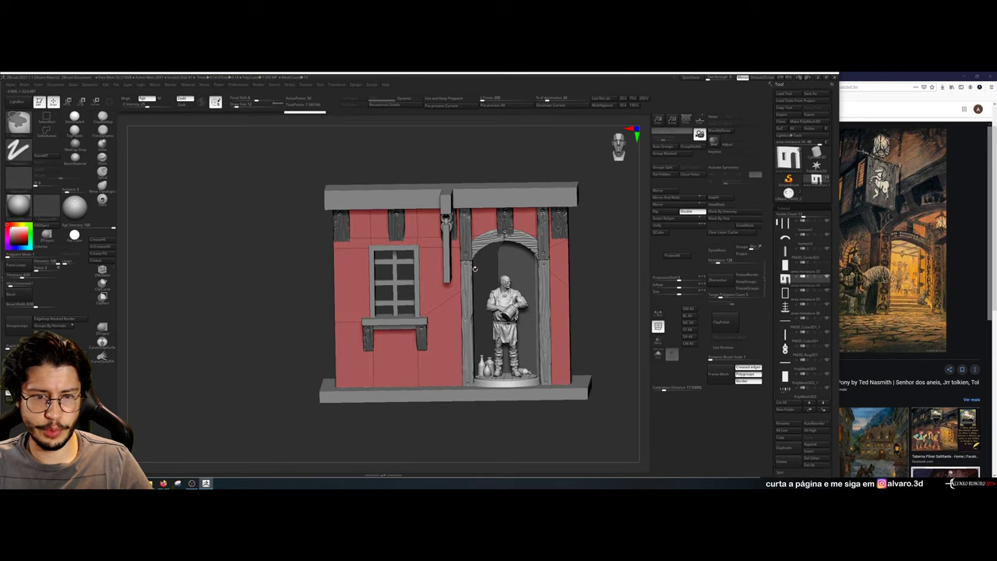
{"action": "left_click", "coordinate": [657, 353]}
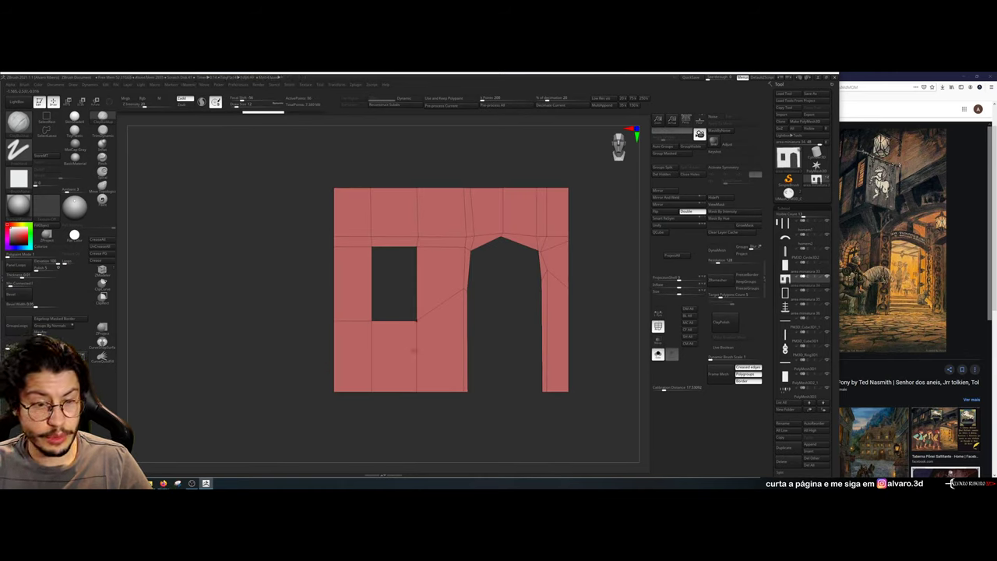
{"action": "key", "text": "ctrl+shift+z"}
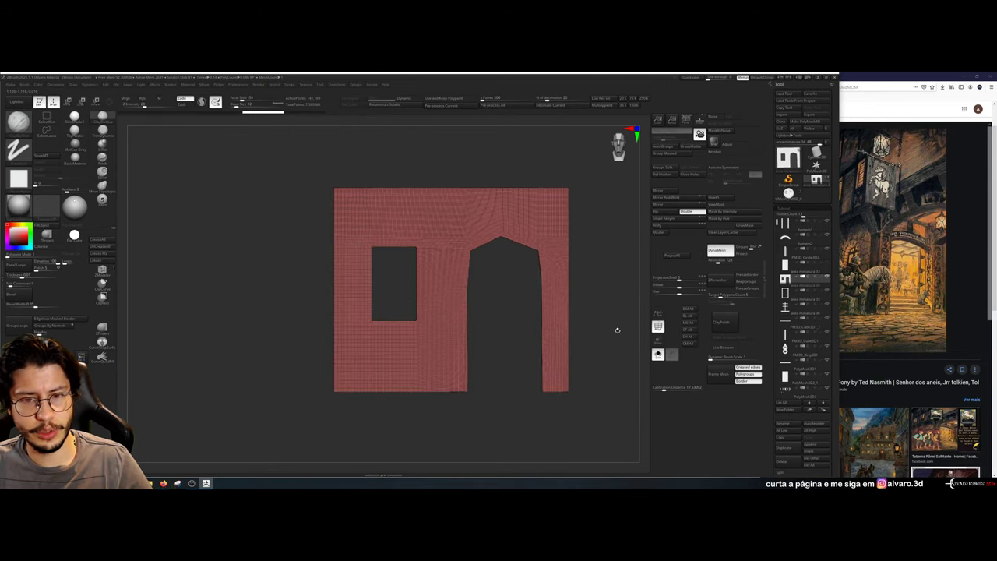
{"action": "left_click", "coordinate": [657, 354]}
{"action": "left_click", "coordinate": [658, 326]}
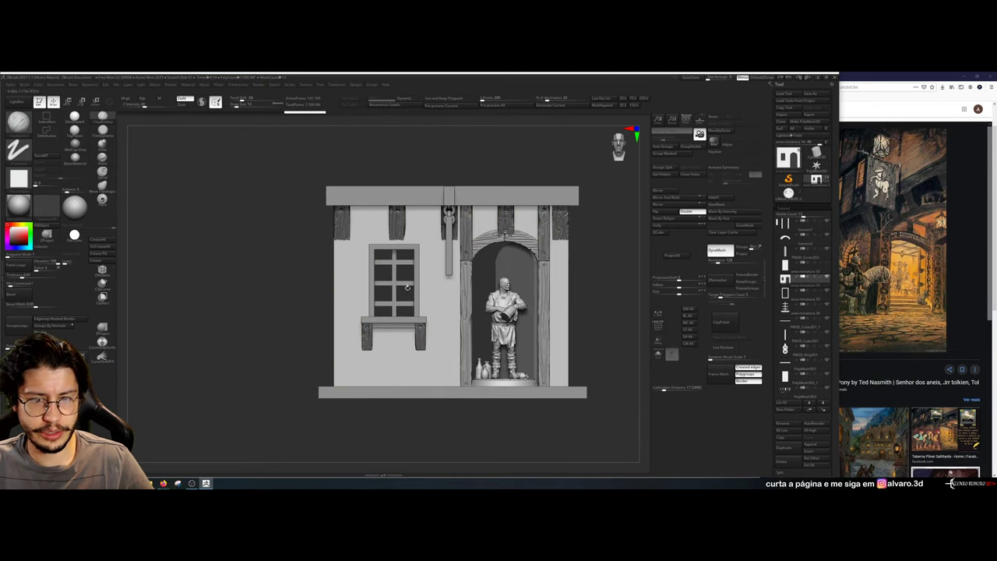
Try subdividing the remeshed wall and carving a test stroke beside the window
{"action": "left_click_drag", "start_coordinate": [596, 300], "coordinate": [591, 262], "text": "alt"}
{"action": "left_click_drag", "start_coordinate": [591, 262], "coordinate": [565, 277]}
{"action": "left_click_drag", "start_coordinate": [528, 239], "coordinate": [431, 288]}
{"action": "left_click_drag", "start_coordinate": [616, 277], "coordinate": [636, 287]}
{"action": "left_click", "coordinate": [658, 354]}
{"action": "left_click", "coordinate": [657, 326]}
{"action": "key", "text": "d"}
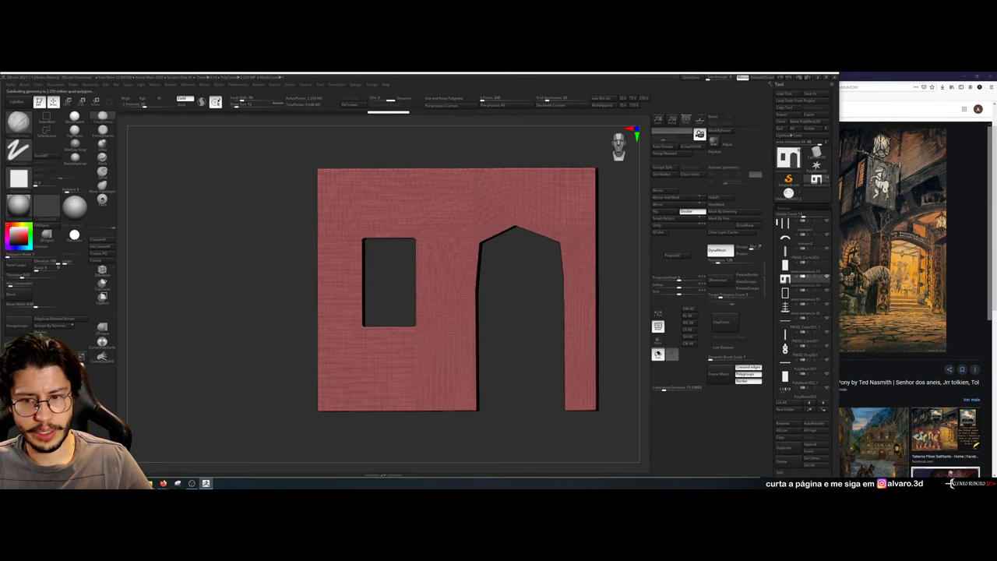
{"action": "left_click", "coordinate": [658, 354]}
{"action": "left_click", "coordinate": [658, 329]}
{"action": "mouse_move", "coordinate": [418, 289]}
{"action": "right_mouse_down"}
{"action": "mouse_move", "coordinate": [447, 285]}
{"action": "mouse_move", "coordinate": [430, 290]}
{"action": "right_mouse_up"}
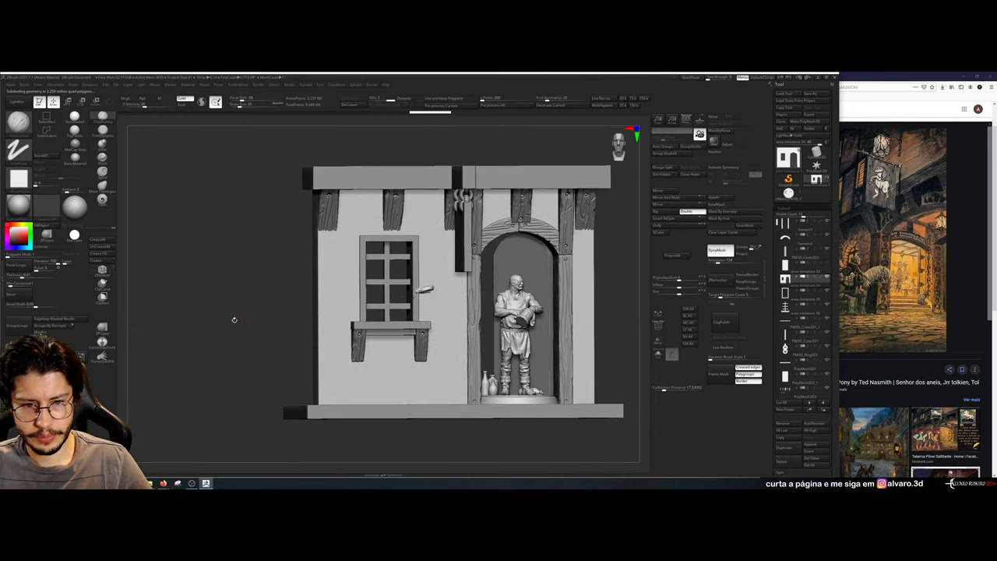
{"action": "left_click_drag", "start_coordinate": [234, 318], "coordinate": [450, 304], "text": "shift"}
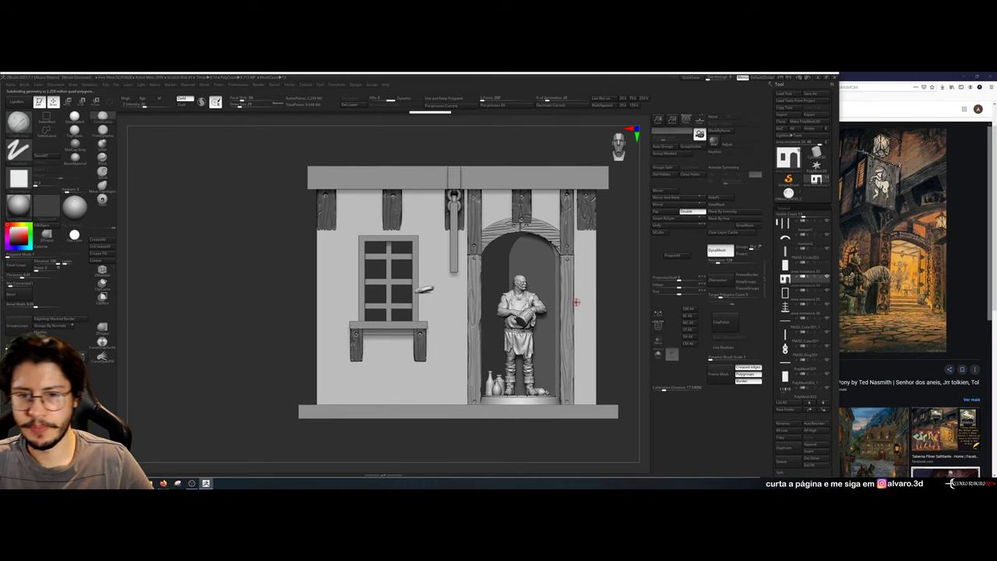
Duplicate the isolated wall subtool, subdivide the copy, and show the whole facade again
{"action": "left_click", "coordinate": [659, 355]}
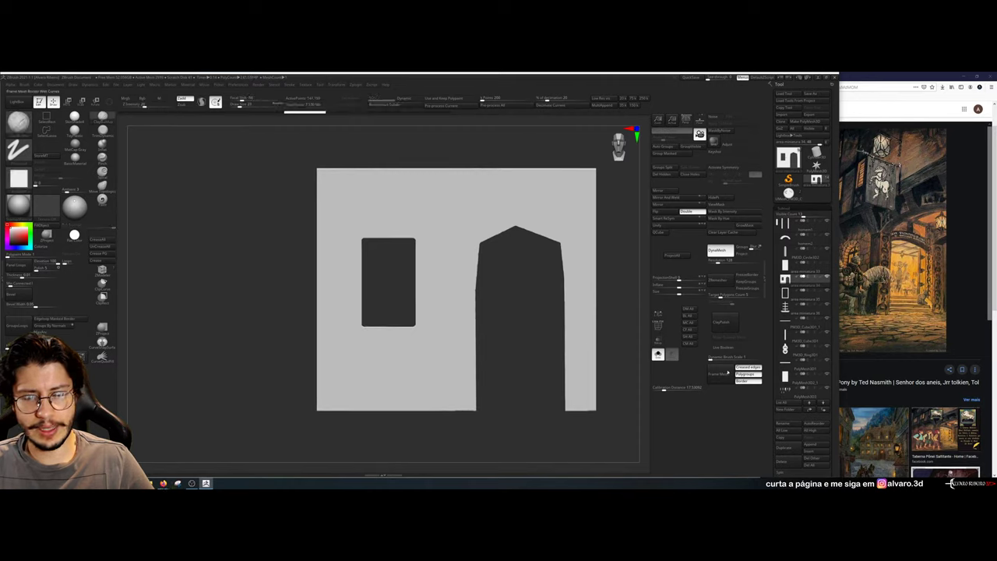
{"action": "left_click", "coordinate": [784, 448]}
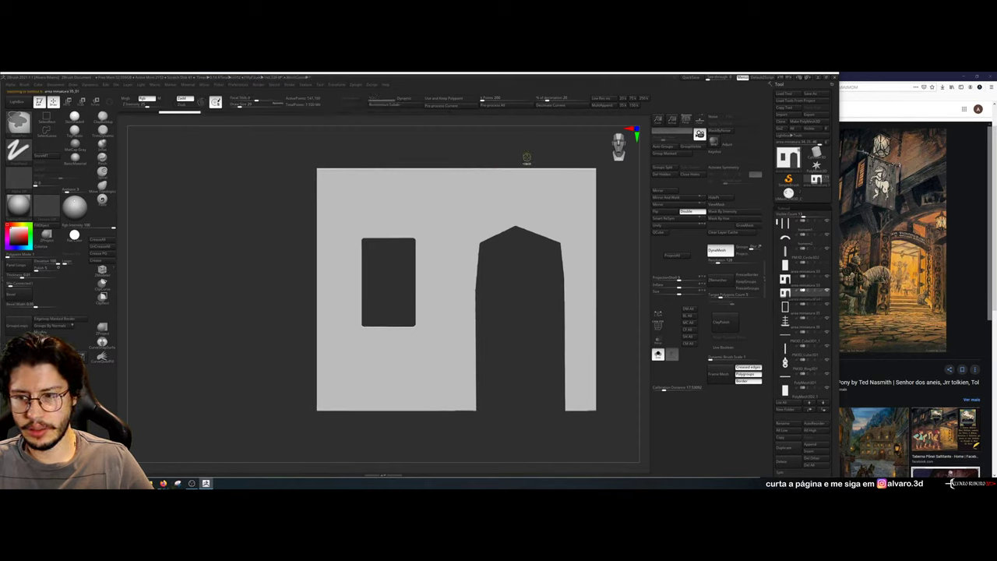
{"action": "left_click", "coordinate": [658, 355]}
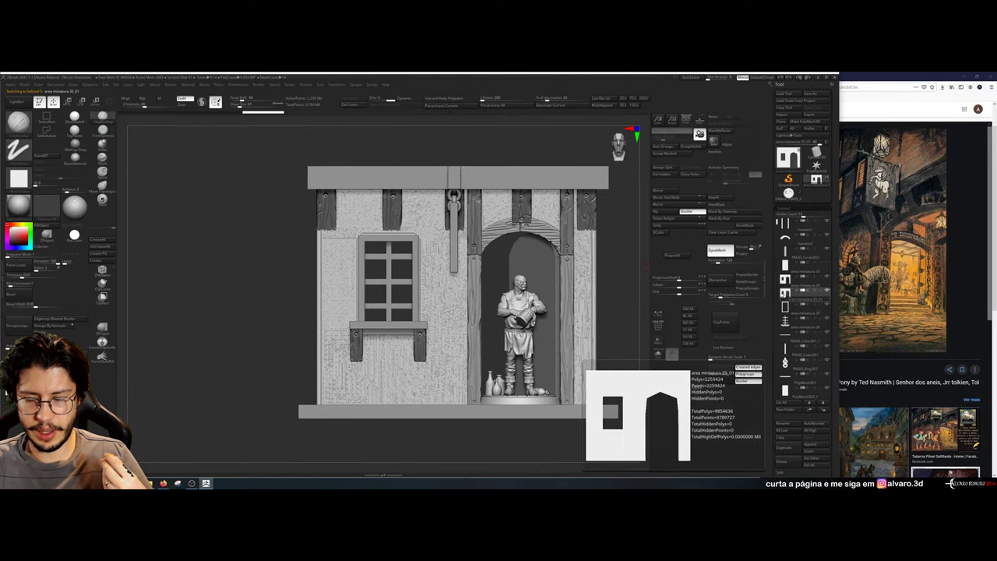
Shrink the original wall slightly with a negative Inflate deformation and re-DynaMesh it so it sits beneath the duplicate
{"action": "left_click_drag", "start_coordinate": [612, 302], "coordinate": [632, 302]}
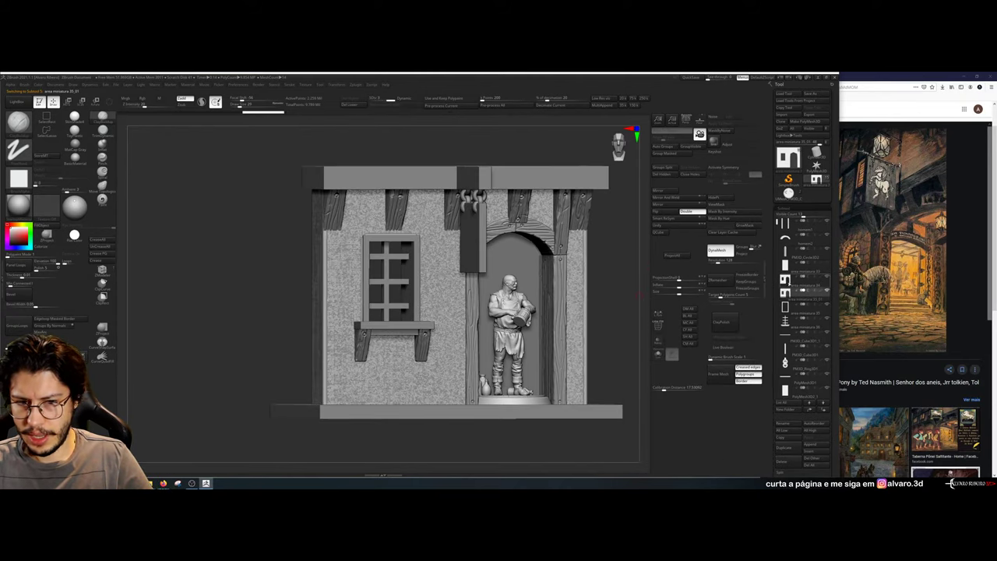
{"action": "left_click", "coordinate": [658, 356]}
{"action": "key", "text": "f"}
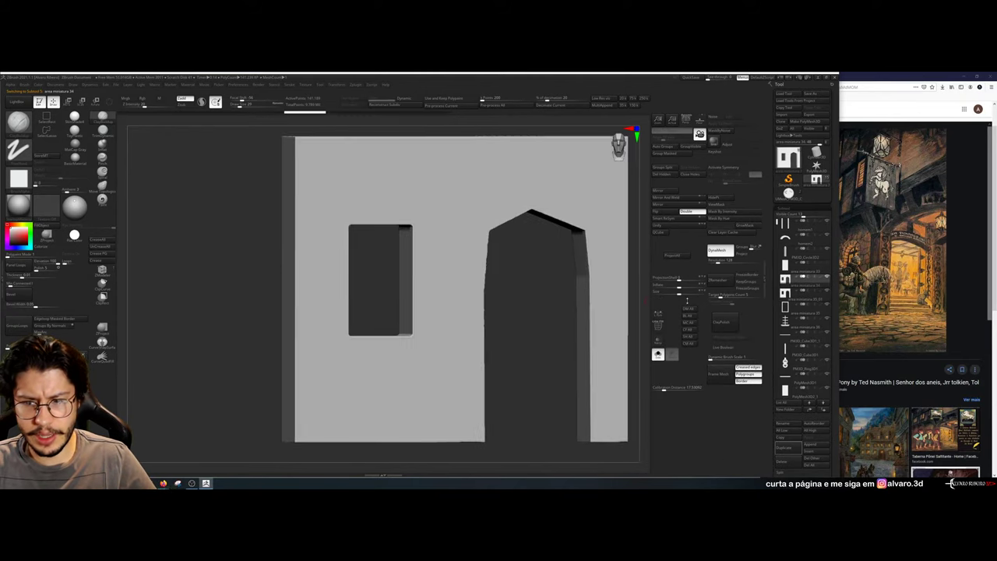
{"action": "left_click_drag", "start_coordinate": [678, 286], "coordinate": [675, 286]}
{"action": "left_click_drag", "start_coordinate": [529, 282], "coordinate": [554, 307], "text": "ctrl"}
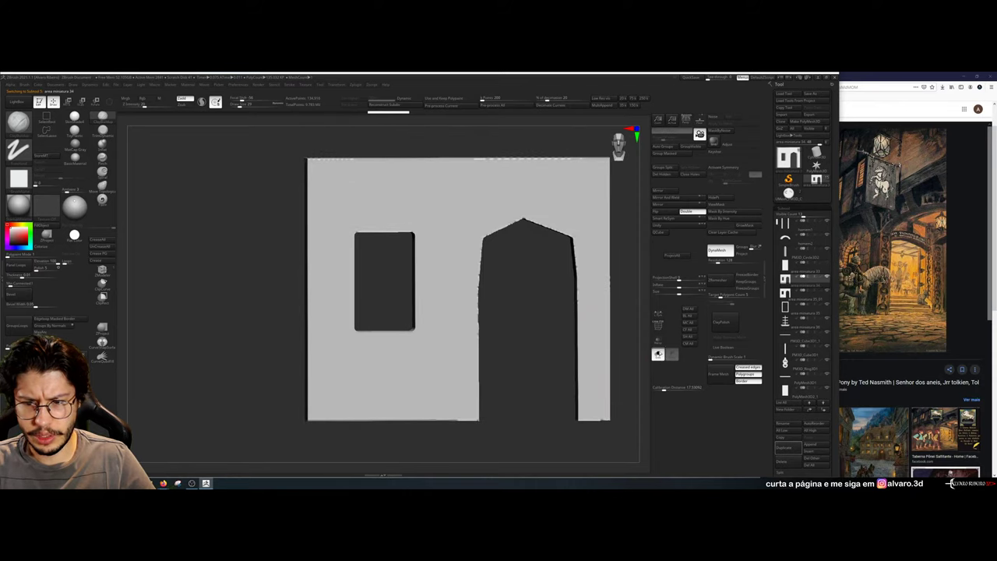
{"action": "left_click", "coordinate": [658, 354]}
Select the subdivided duplicate wall and check how the two wall layers sit together in the facade
{"action": "left_click", "coordinate": [807, 297]}
{"action": "left_click_drag", "start_coordinate": [254, 285], "coordinate": [281, 271]}
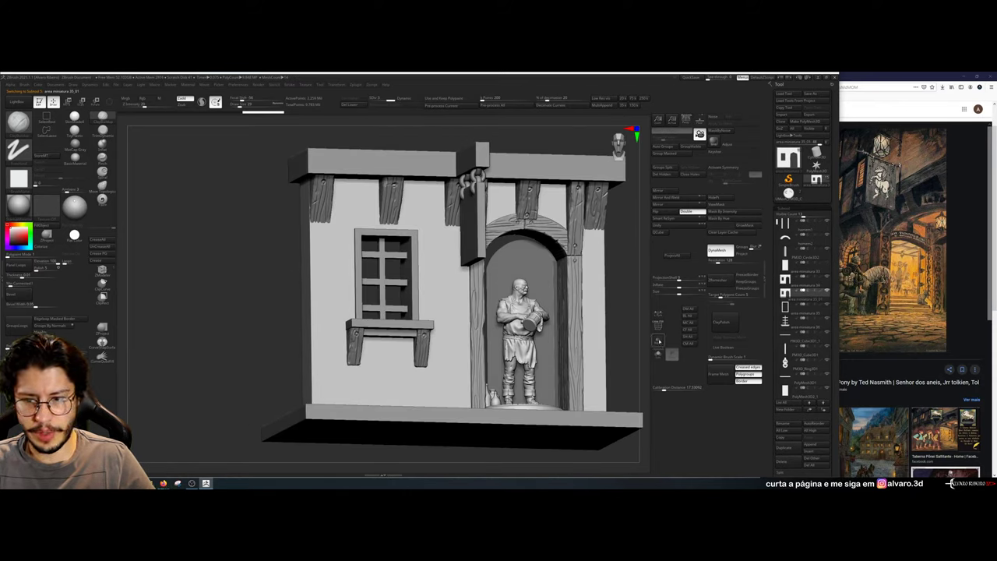
{"action": "left_click", "coordinate": [659, 341]}
{"action": "left_click_drag", "start_coordinate": [632, 327], "coordinate": [619, 341]}
{"action": "left_click", "coordinate": [659, 341]}
Try carving crack strokes beside and below the window on the duplicate wall, and undo them
{"action": "left_click_drag", "start_coordinate": [204, 316], "coordinate": [214, 339], "text": "alt"}
{"action": "key", "text": "s"}
{"action": "left_click", "coordinate": [415, 292]}
{"action": "key", "text": "s"}
{"action": "left_click", "coordinate": [416, 289]}
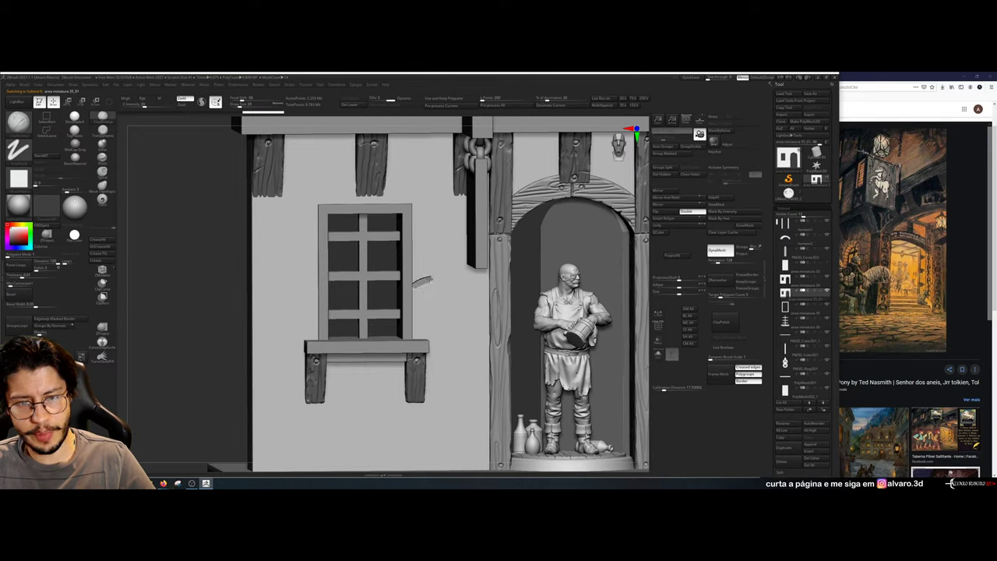
{"action": "mouse_move", "coordinate": [432, 282]}
{"action": "left_mouse_down"}
{"action": "mouse_move", "coordinate": [451, 303]}
{"action": "mouse_move", "coordinate": [421, 318]}
{"action": "mouse_move", "coordinate": [452, 364]}
{"action": "mouse_move", "coordinate": [372, 380]}
{"action": "left_mouse_up"}
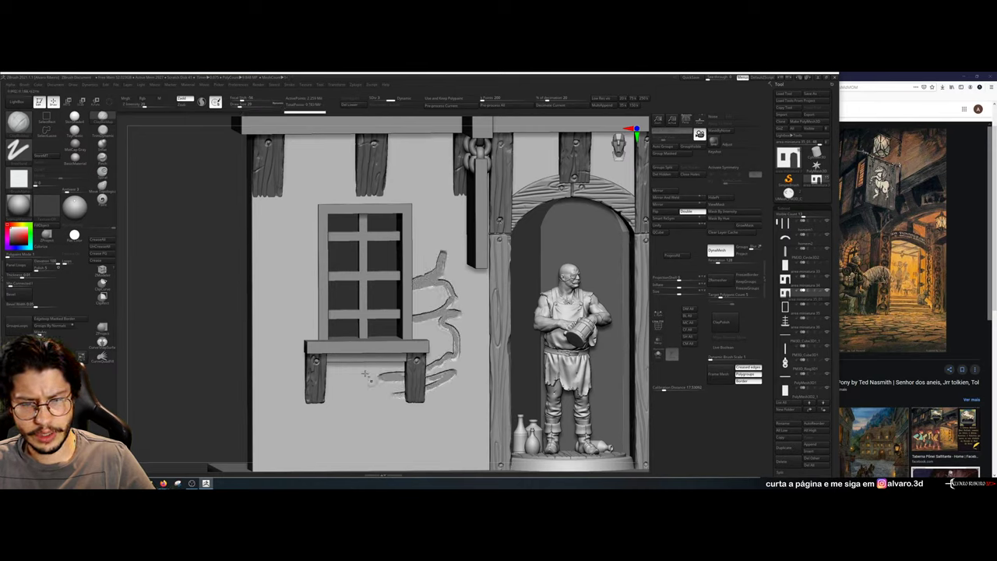
{"action": "key", "text": "ctrl+z"}
{"action": "mouse_move", "coordinate": [260, 254]}
{"action": "left_mouse_down"}
{"action": "mouse_move", "coordinate": [318, 245]}
{"action": "mouse_move", "coordinate": [279, 214]}
{"action": "mouse_move", "coordinate": [340, 204]}
{"action": "mouse_move", "coordinate": [315, 228]}
{"action": "left_mouse_up"}
{"action": "mouse_move", "coordinate": [165, 272]}
{"action": "left_mouse_down", "text": "alt"}
{"action": "mouse_move", "coordinate": [164, 235]}
{"action": "mouse_move", "coordinate": [183, 227]}
{"action": "mouse_move", "coordinate": [192, 268]}
{"action": "mouse_move", "coordinate": [187, 251]}
{"action": "mouse_move", "coordinate": [184, 284]}
{"action": "mouse_move", "coordinate": [539, 278]}
{"action": "left_mouse_up", "text": "alt"}
{"action": "key", "text": "ctrl+z"}
{"action": "left_click_drag", "start_coordinate": [615, 264], "coordinate": [631, 276], "text": "alt"}
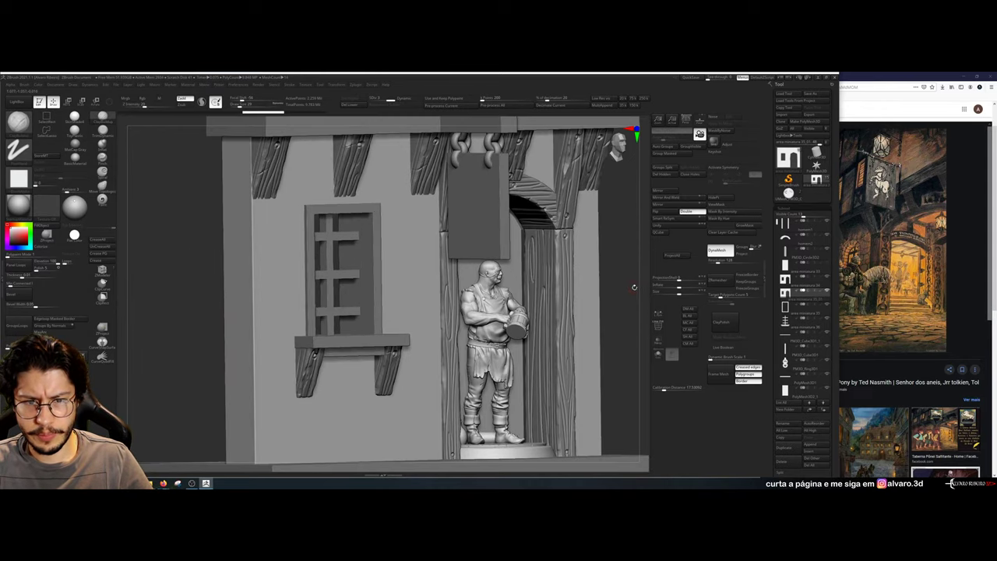
Select the original inner wall, isolate it, and deflate it further with the Inflate deformation
{"action": "left_click", "coordinate": [784, 281]}
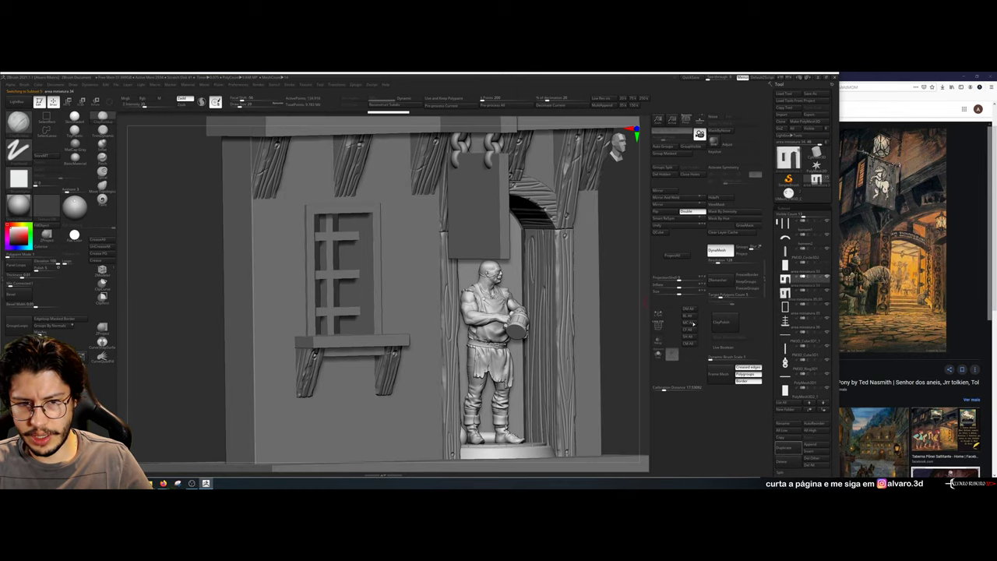
{"action": "left_click", "coordinate": [659, 355]}
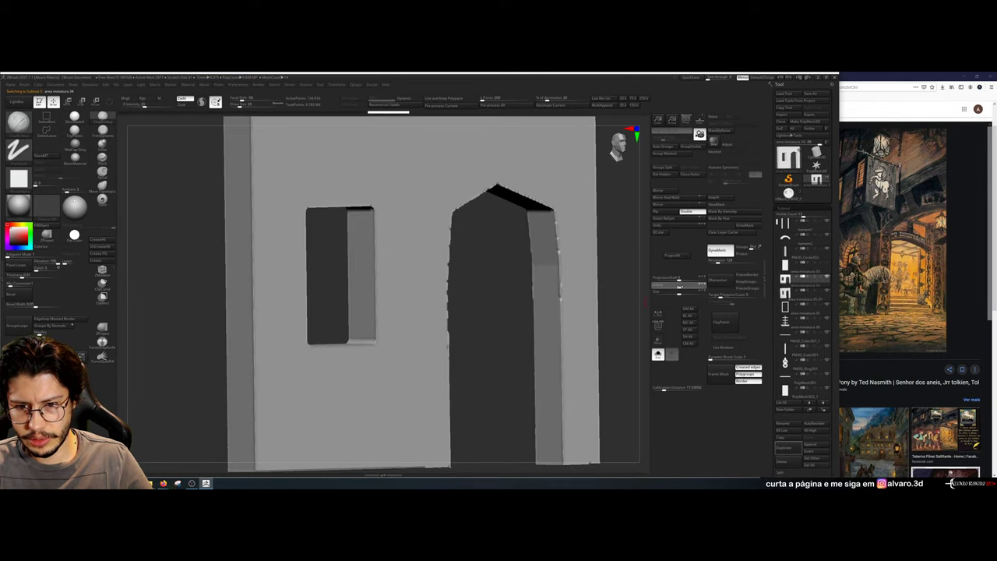
{"action": "left_click_drag", "start_coordinate": [679, 286], "coordinate": [648, 350]}
{"action": "left_click", "coordinate": [657, 353]}
Select the outer duplicate wall and carve a horizontal crack across the narrow section beside the doorway
{"action": "left_click", "coordinate": [470, 269], "text": "alt"}
{"action": "left_click_drag", "start_coordinate": [584, 261], "coordinate": [510, 253]}
{"action": "left_click_drag", "start_coordinate": [476, 277], "coordinate": [453, 281]}
{"action": "mouse_move", "coordinate": [533, 268]}
{"action": "left_mouse_down"}
{"action": "mouse_move", "coordinate": [537, 244]}
{"action": "mouse_move", "coordinate": [571, 263]}
{"action": "mouse_move", "coordinate": [538, 269]}
{"action": "left_mouse_up"}
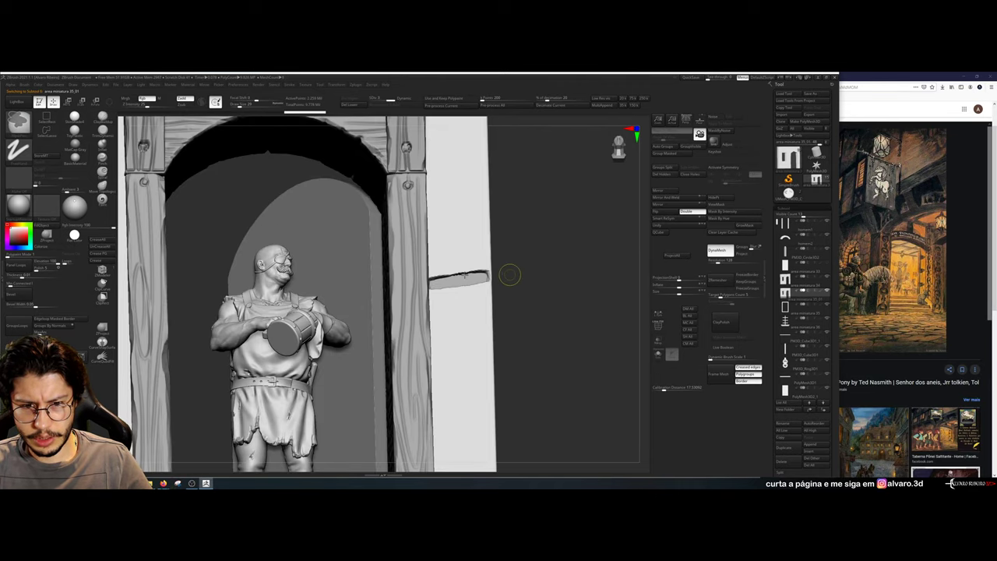
{"action": "key", "text": "f"}
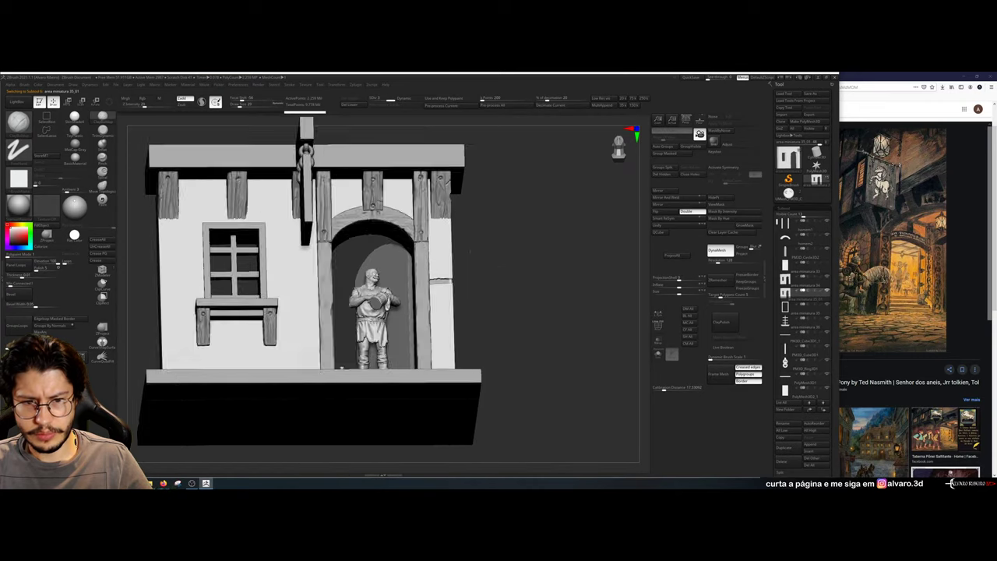
Switch to Firefox and search Google for "castlewall" in a new tab
{"action": "key", "text": "alt+Tab"}
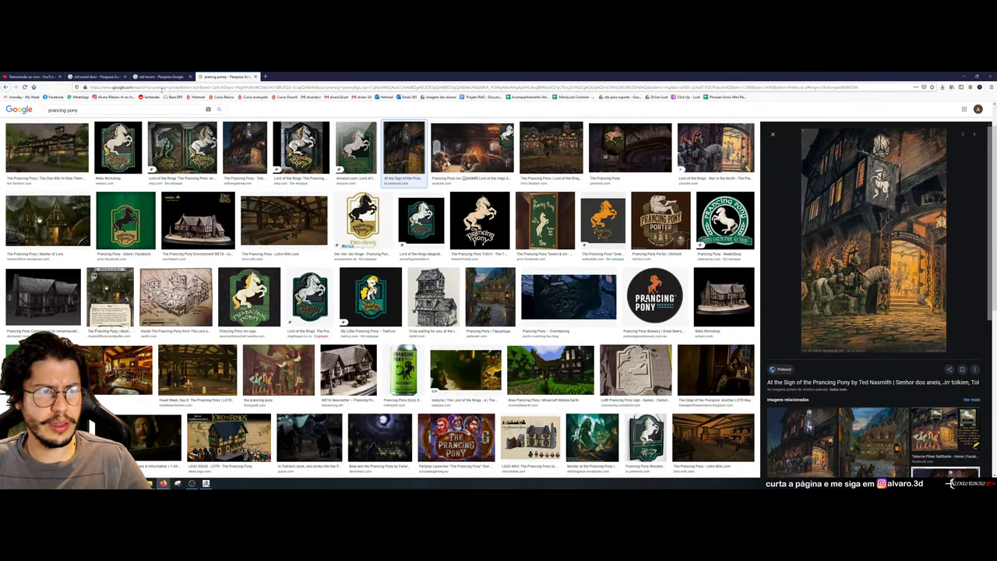
{"action": "left_click", "coordinate": [160, 77]}
{"action": "left_click", "coordinate": [226, 76]}
{"action": "left_click", "coordinate": [265, 76]}
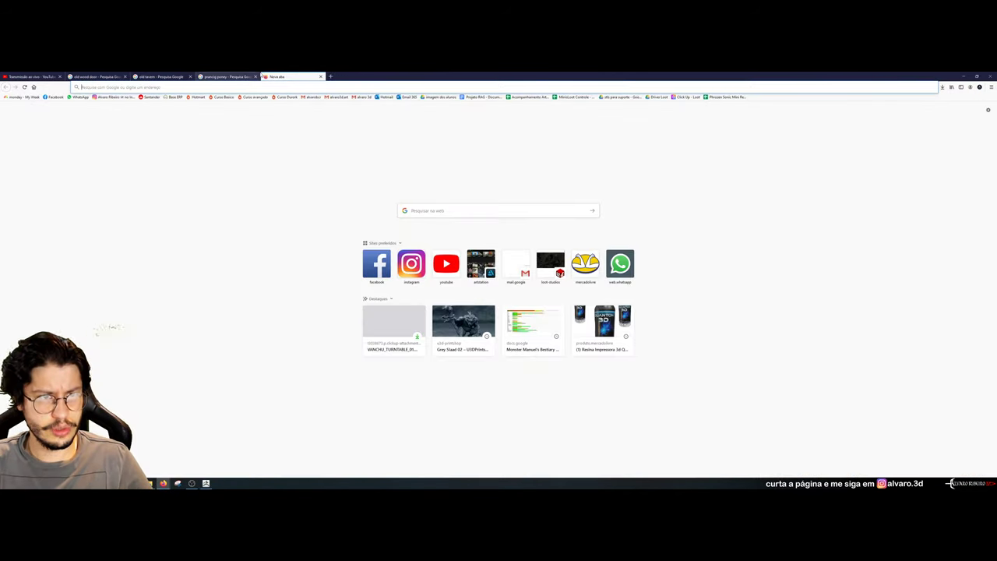
{"action": "type", "text": "castlew"}
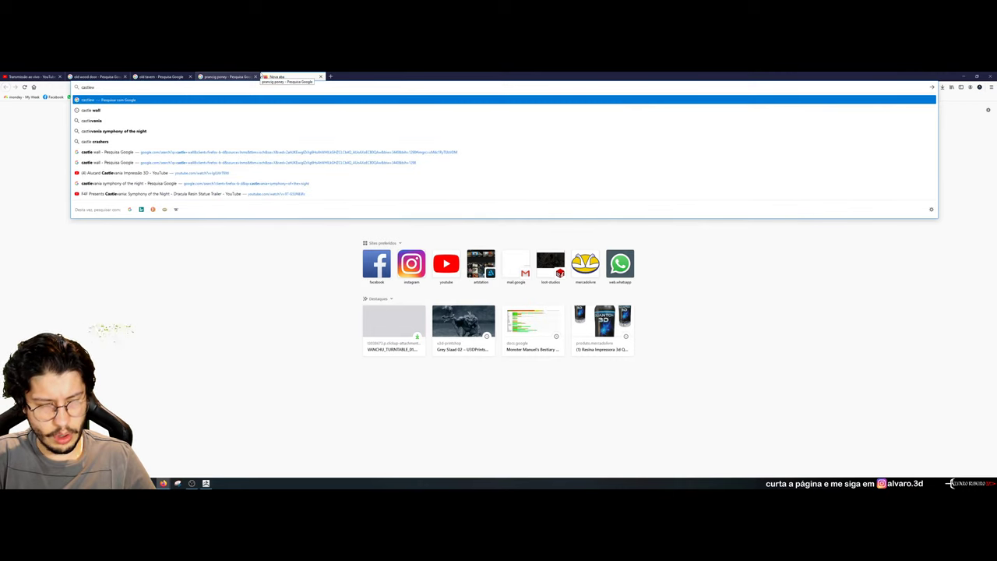
{"action": "type", "text": "all"}
{"action": "key", "text": "Return"}
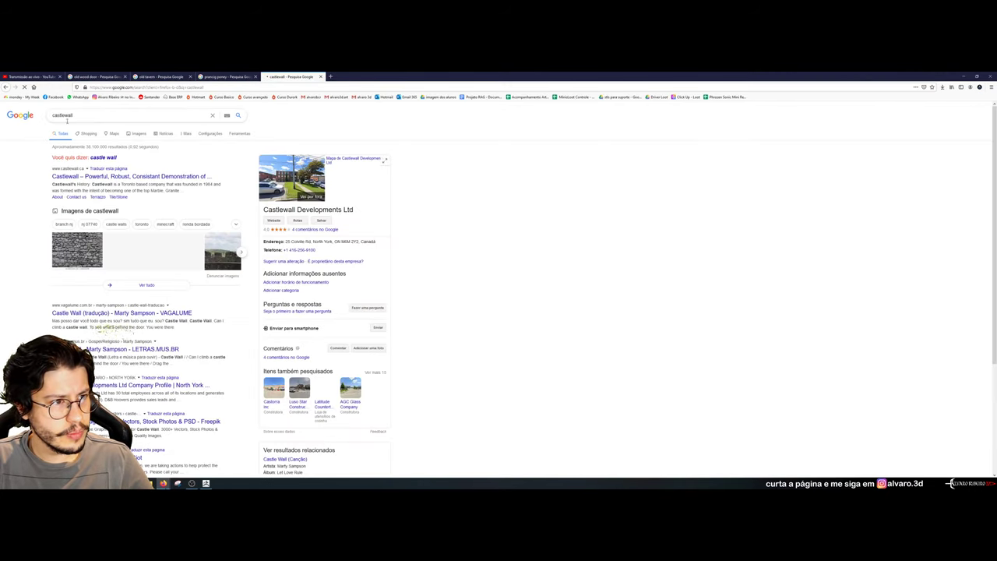
Correct the search to "castle wall", show the image results, and preview several stone wall textures as references
{"action": "left_click", "coordinate": [104, 157]}
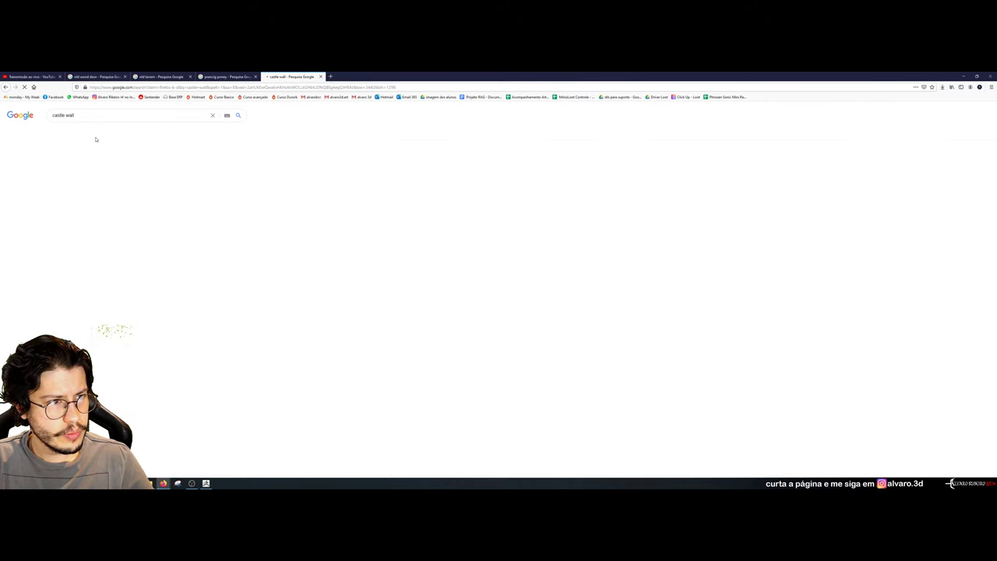
{"action": "left_click", "coordinate": [89, 133]}
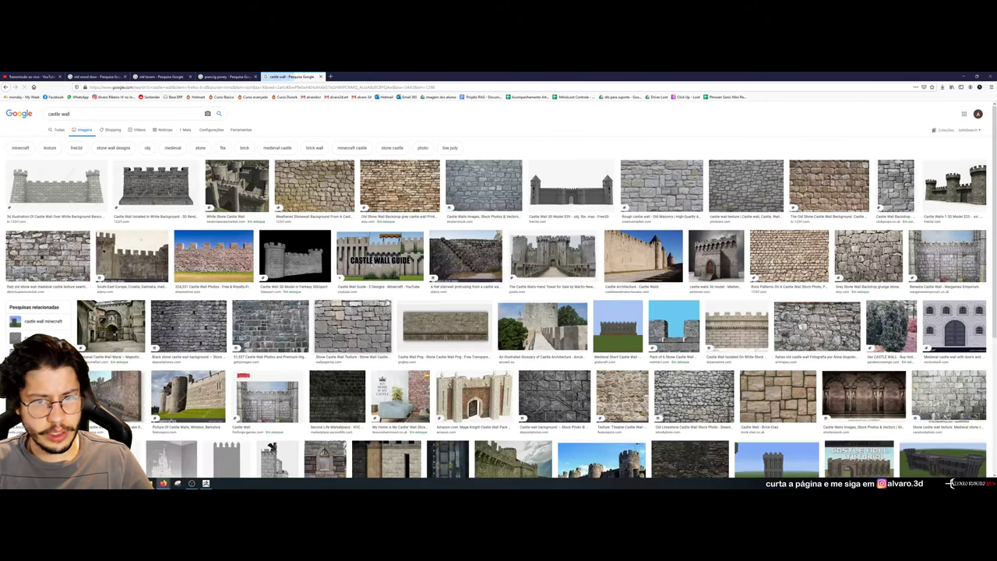
{"action": "left_click", "coordinate": [350, 322]}
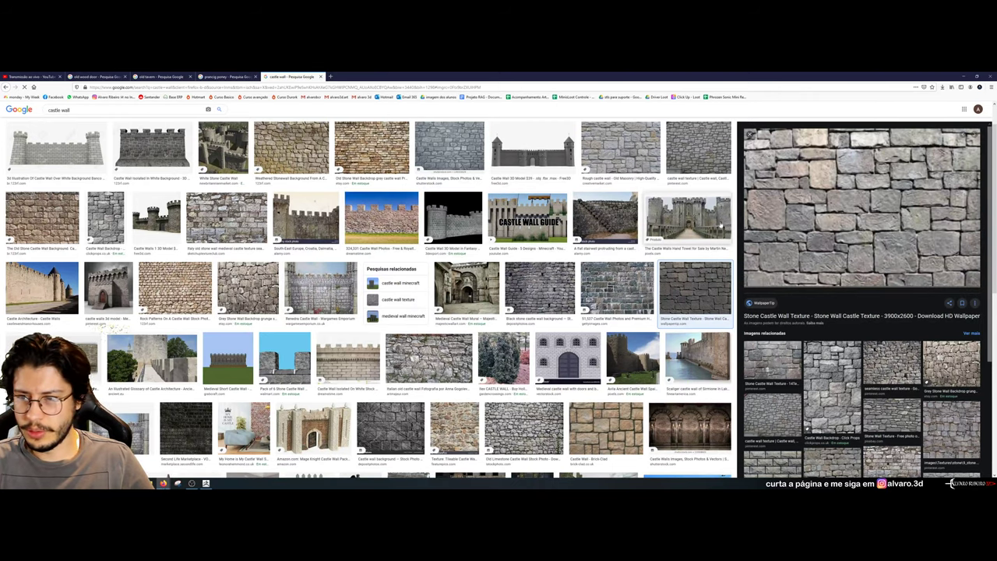
{"action": "left_click", "coordinate": [240, 281]}
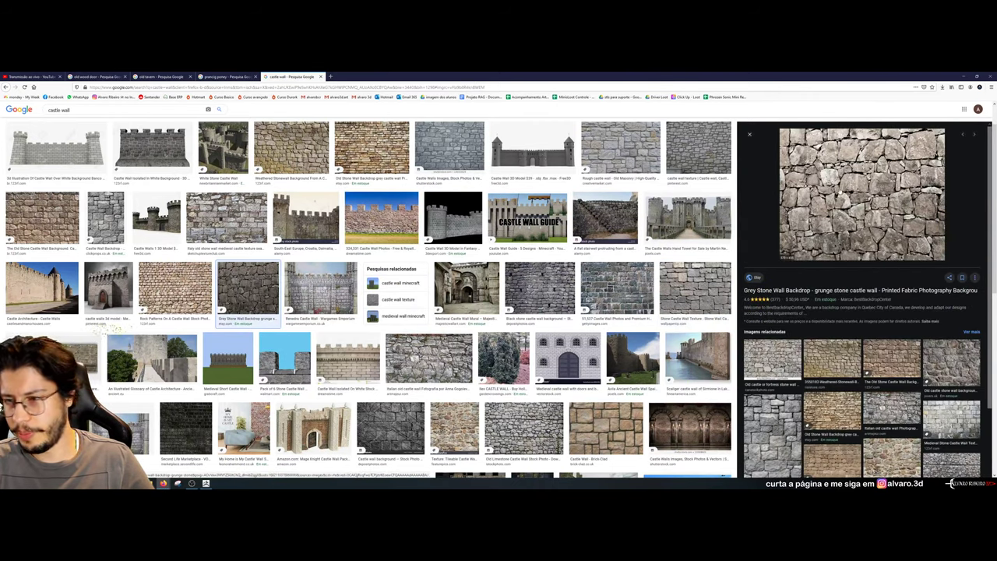
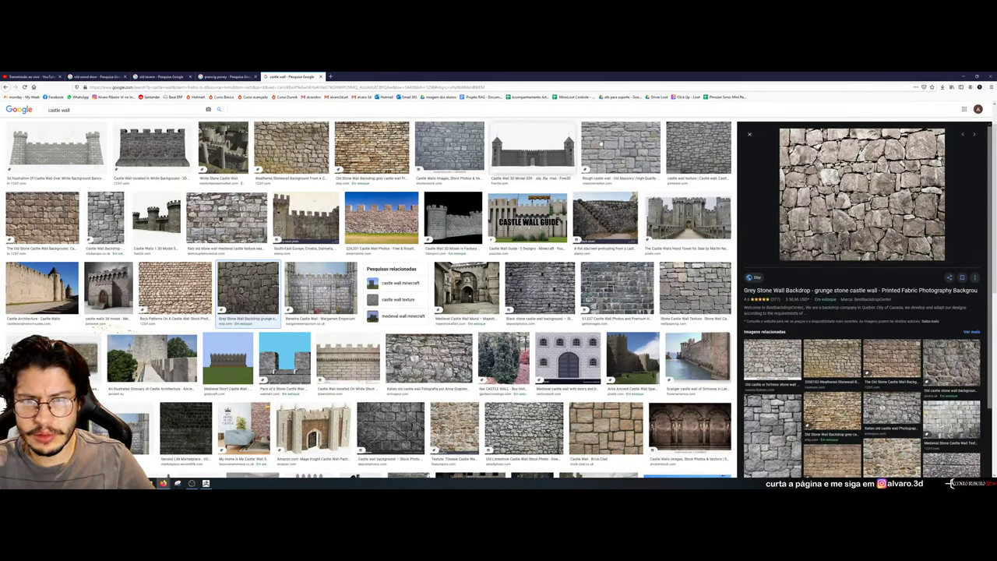
{"action": "left_click", "coordinate": [697, 150]}
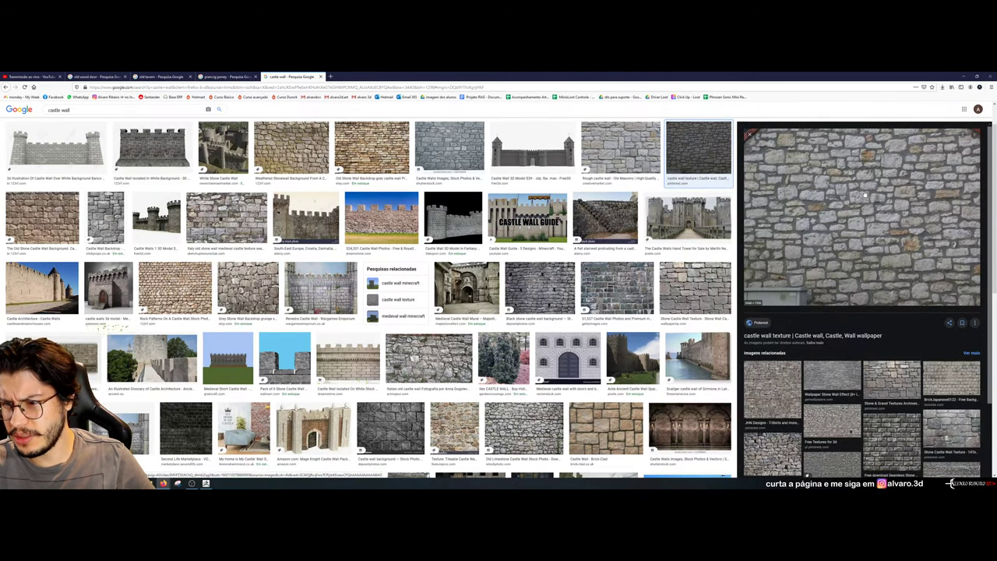
Switch back to ZBrush, minimize the browser, and carve the first stone outlines into the outer wall left of the window
{"action": "key", "text": "alt+Tab"}
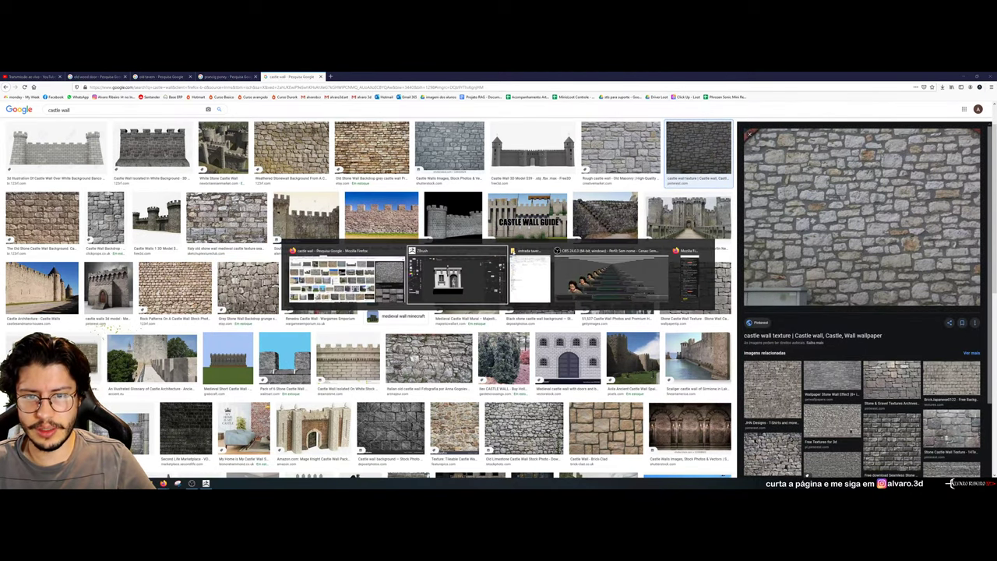
{"action": "left_click_drag", "start_coordinate": [455, 436], "coordinate": [602, 450], "text": "alt"}
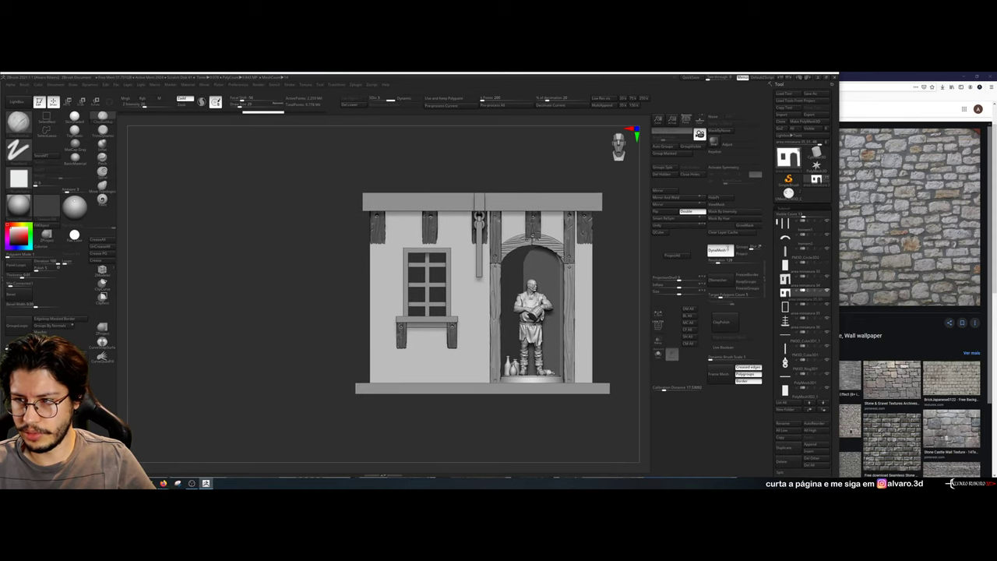
{"action": "left_click", "coordinate": [964, 77]}
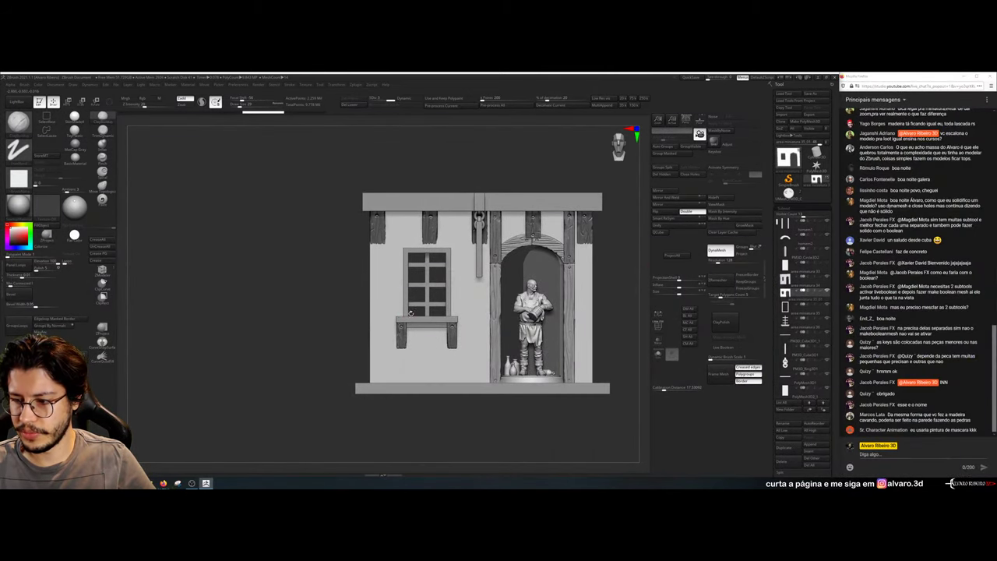
{"action": "right_click_drag", "start_coordinate": [376, 327], "coordinate": [356, 303], "text": "ctrl"}
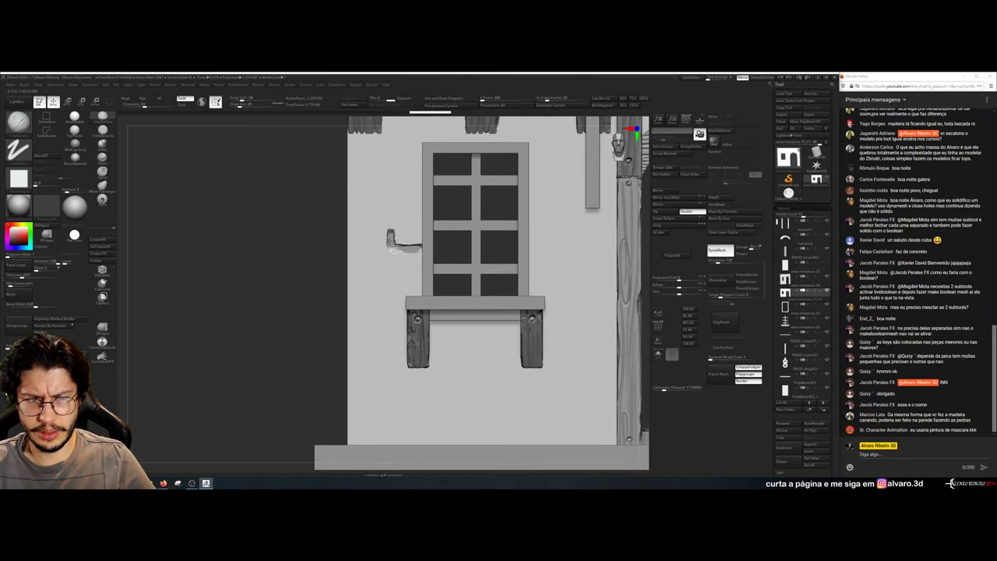
{"action": "left_click_drag", "start_coordinate": [394, 227], "coordinate": [415, 224]}
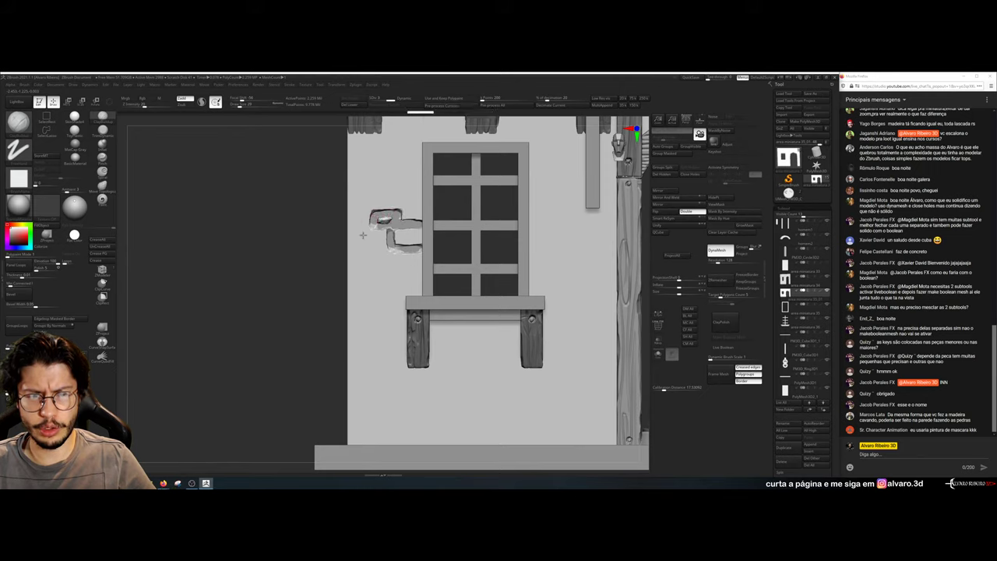
Carve rows of mortar joints from the window frame to the wall's outer edge, down to sill level
{"action": "scroll", "coordinate": [351, 238], "scroll_direction": "up", "scroll_amount": 3}
{"action": "mouse_move", "coordinate": [383, 213]}
{"action": "left_mouse_down", "text": "shift"}
{"action": "mouse_move", "coordinate": [394, 212]}
{"action": "mouse_move", "coordinate": [335, 232]}
{"action": "mouse_move", "coordinate": [373, 230]}
{"action": "mouse_move", "coordinate": [363, 236]}
{"action": "mouse_move", "coordinate": [333, 238]}
{"action": "left_mouse_up", "text": "shift"}
{"action": "mouse_move", "coordinate": [330, 285]}
{"action": "left_mouse_down"}
{"action": "mouse_move", "coordinate": [396, 277]}
{"action": "mouse_move", "coordinate": [400, 267]}
{"action": "mouse_move", "coordinate": [415, 295]}
{"action": "mouse_move", "coordinate": [450, 294]}
{"action": "mouse_move", "coordinate": [406, 296]}
{"action": "mouse_move", "coordinate": [412, 333]}
{"action": "mouse_move", "coordinate": [327, 341]}
{"action": "left_mouse_up"}
{"action": "mouse_move", "coordinate": [411, 331]}
{"action": "left_mouse_down"}
{"action": "mouse_move", "coordinate": [449, 327]}
{"action": "mouse_move", "coordinate": [447, 308]}
{"action": "left_mouse_up"}
{"action": "left_click", "coordinate": [659, 340]}
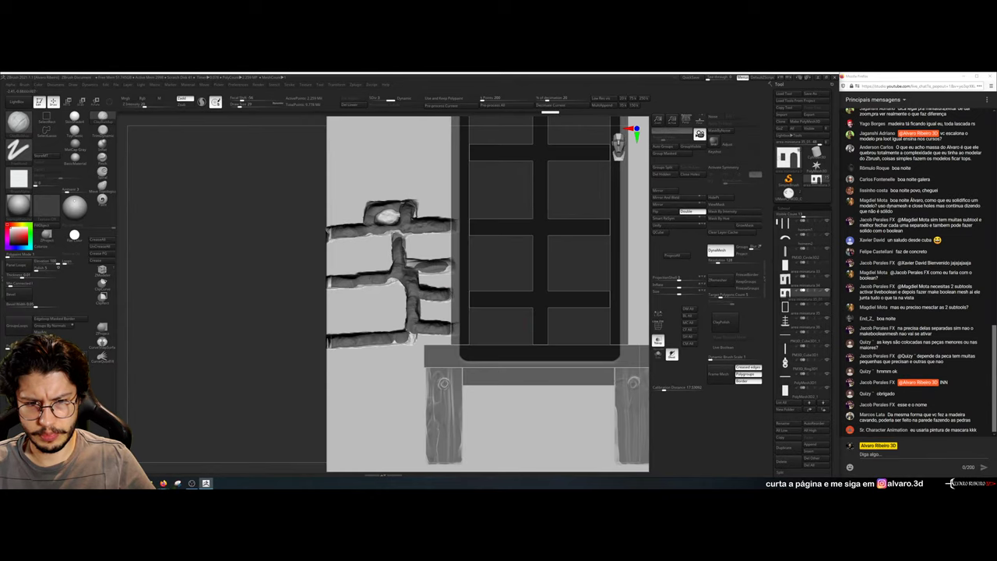
{"action": "mouse_move", "coordinate": [395, 353]}
{"action": "left_mouse_down"}
{"action": "mouse_move", "coordinate": [371, 383]}
{"action": "mouse_move", "coordinate": [334, 385]}
{"action": "mouse_move", "coordinate": [423, 364]}
{"action": "mouse_move", "coordinate": [419, 340]}
{"action": "mouse_move", "coordinate": [418, 358]}
{"action": "mouse_move", "coordinate": [440, 356]}
{"action": "left_mouse_up"}
{"action": "left_click", "coordinate": [659, 340]}
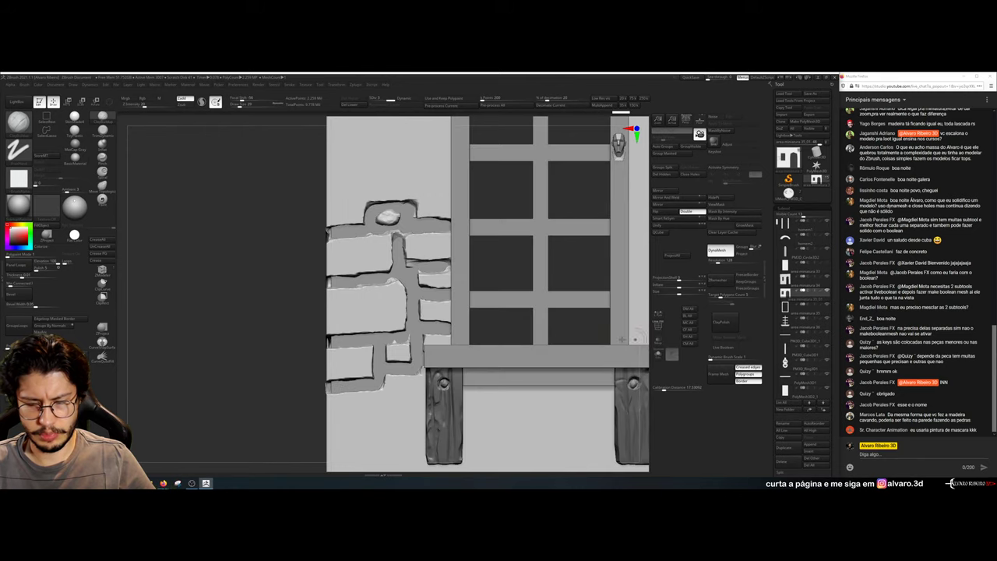
Carve stone joints from sill level towards the wall's lower corner, continuing behind the left bracket and beneath the sill
{"action": "left_click_drag", "start_coordinate": [287, 342], "coordinate": [332, 243], "text": "alt"}
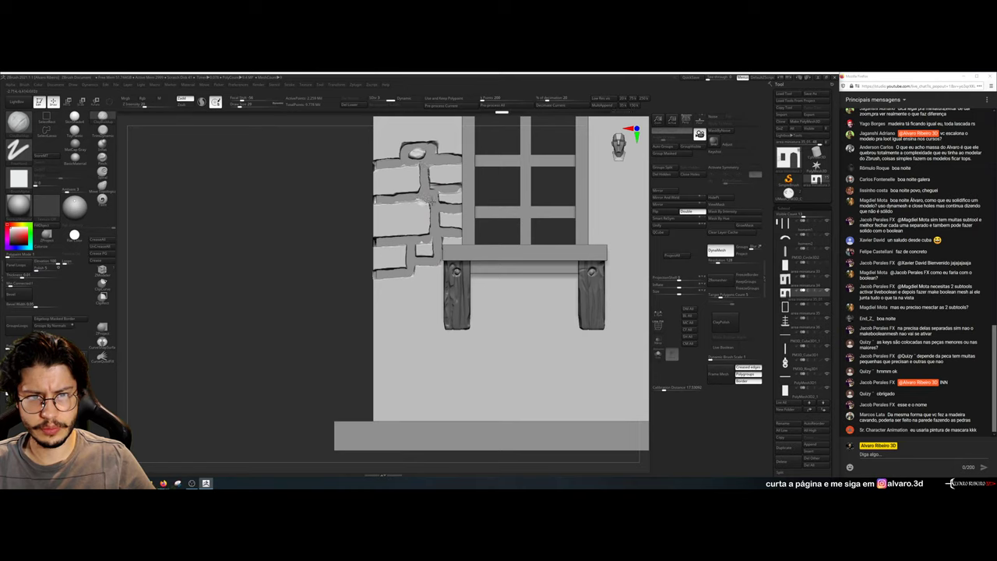
{"action": "mouse_move", "coordinate": [409, 271]}
{"action": "left_mouse_down"}
{"action": "mouse_move", "coordinate": [408, 291]}
{"action": "mouse_move", "coordinate": [439, 296]}
{"action": "mouse_move", "coordinate": [431, 298]}
{"action": "left_mouse_up"}
{"action": "mouse_move", "coordinate": [394, 346]}
{"action": "left_mouse_down"}
{"action": "mouse_move", "coordinate": [427, 350]}
{"action": "mouse_move", "coordinate": [438, 394]}
{"action": "mouse_move", "coordinate": [376, 403]}
{"action": "left_mouse_up"}
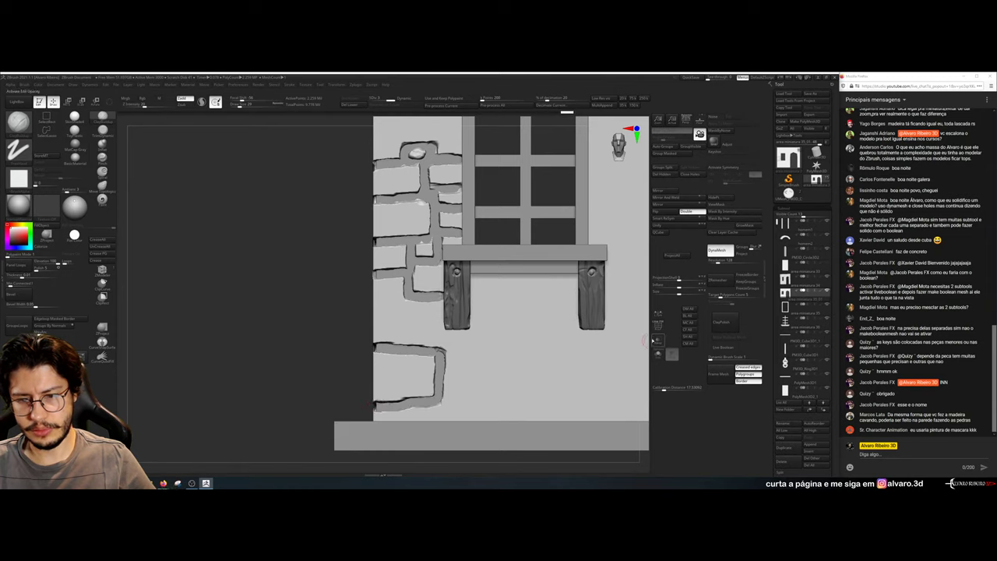
{"action": "left_click", "coordinate": [658, 341]}
{"action": "left_click_drag", "start_coordinate": [456, 293], "coordinate": [403, 299]}
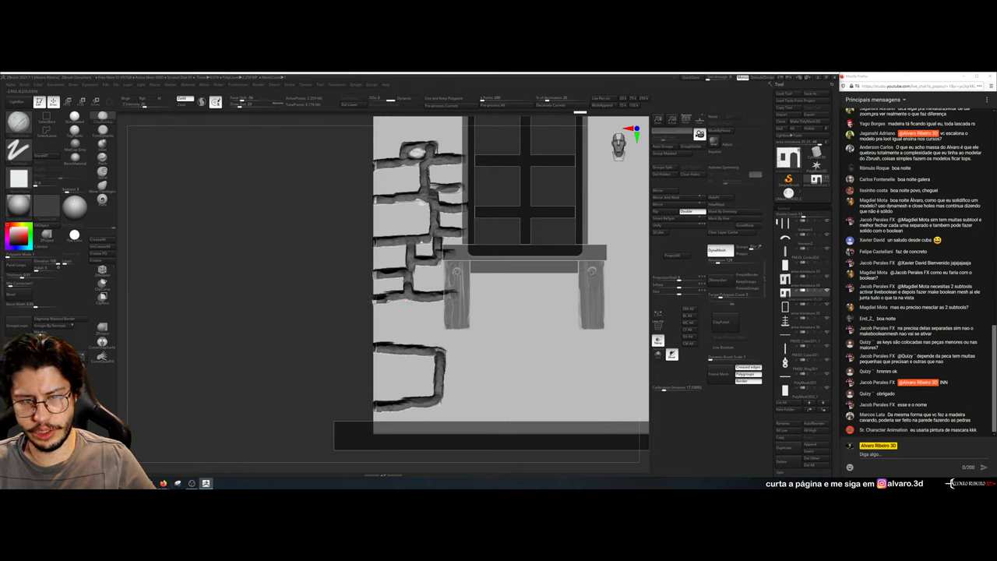
{"action": "left_click_drag", "start_coordinate": [393, 300], "coordinate": [393, 345]}
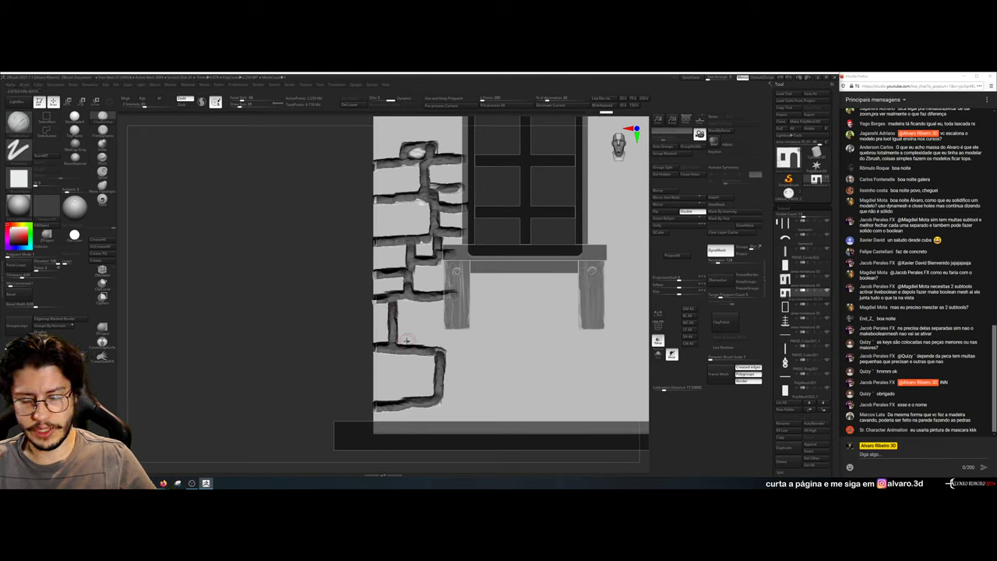
{"action": "mouse_move", "coordinate": [419, 330]}
{"action": "left_mouse_down"}
{"action": "mouse_move", "coordinate": [437, 331]}
{"action": "mouse_move", "coordinate": [440, 305]}
{"action": "mouse_move", "coordinate": [440, 354]}
{"action": "left_mouse_up"}
{"action": "mouse_move", "coordinate": [444, 374]}
{"action": "left_mouse_down"}
{"action": "mouse_move", "coordinate": [483, 374]}
{"action": "mouse_move", "coordinate": [484, 341]}
{"action": "mouse_move", "coordinate": [445, 336]}
{"action": "mouse_move", "coordinate": [487, 338]}
{"action": "mouse_move", "coordinate": [487, 314]}
{"action": "mouse_move", "coordinate": [521, 315]}
{"action": "mouse_move", "coordinate": [518, 266]}
{"action": "mouse_move", "coordinate": [495, 292]}
{"action": "left_mouse_up"}
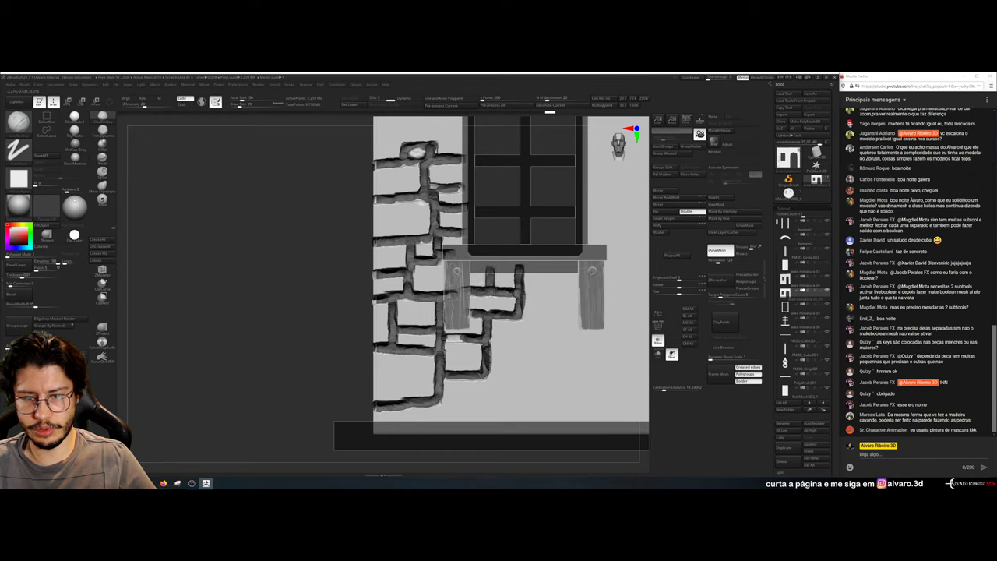
Turn off transparency and carve a large stone between the window brackets, plus joints near the wall's base
{"action": "key", "text": "f"}
{"action": "left_click", "coordinate": [657, 340]}
{"action": "left_click_drag", "start_coordinate": [585, 360], "coordinate": [535, 456]}
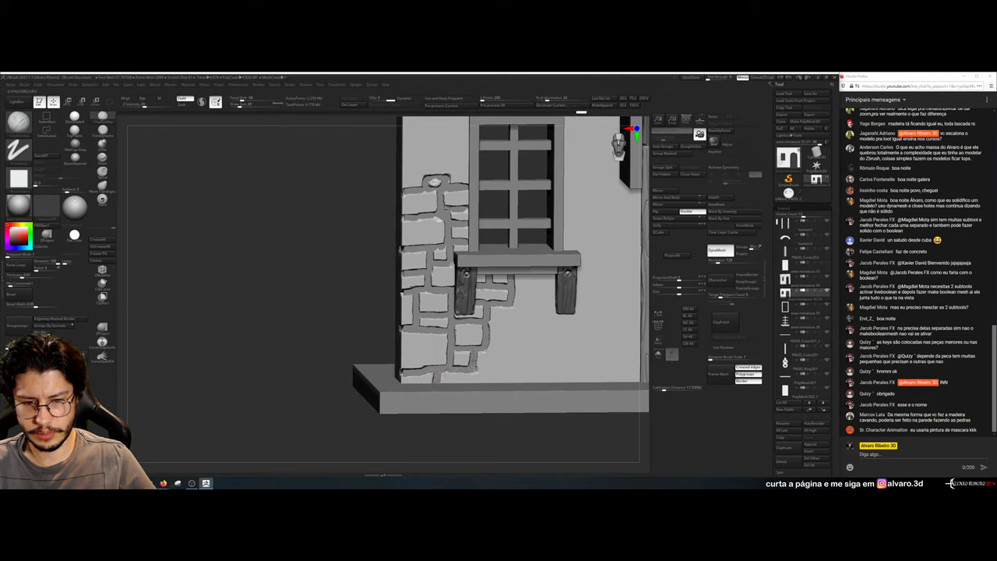
{"action": "mouse_move", "coordinate": [478, 366]}
{"action": "left_mouse_down"}
{"action": "mouse_move", "coordinate": [508, 371]}
{"action": "mouse_move", "coordinate": [501, 349]}
{"action": "mouse_move", "coordinate": [506, 372]}
{"action": "mouse_move", "coordinate": [536, 316]}
{"action": "mouse_move", "coordinate": [514, 303]}
{"action": "mouse_move", "coordinate": [537, 321]}
{"action": "mouse_move", "coordinate": [536, 309]}
{"action": "left_mouse_up"}
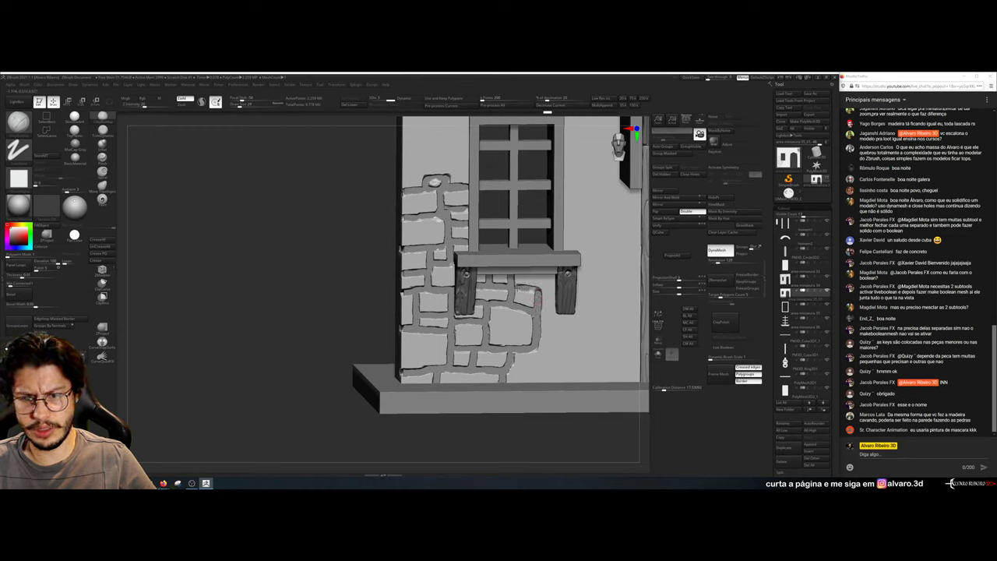
Carve joints around the right window bracket and extend the bottom stone row with transparency on, then check the wall opaque
{"action": "left_click", "coordinate": [658, 341]}
{"action": "left_click_drag", "start_coordinate": [308, 302], "coordinate": [290, 304], "text": "shift"}
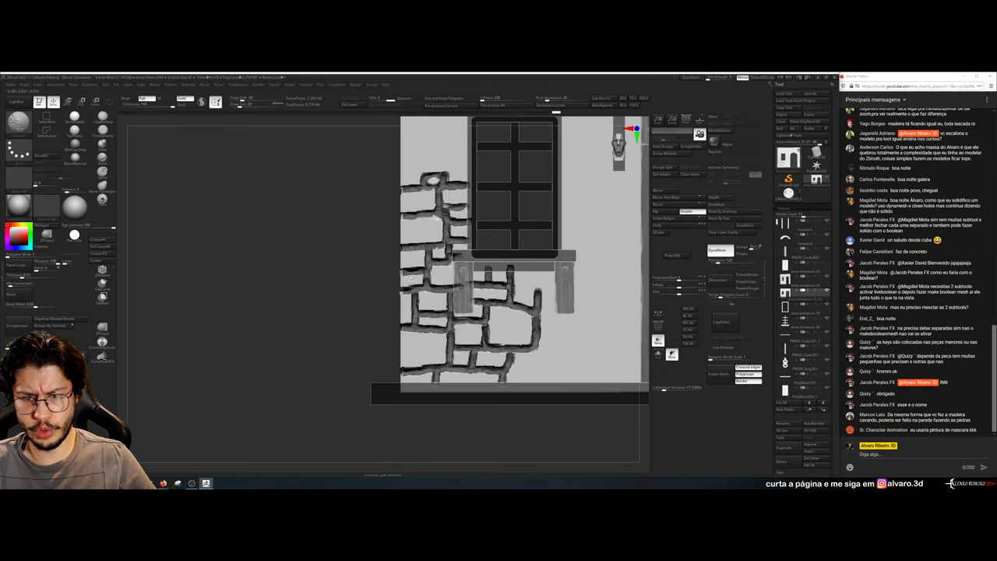
{"action": "key", "text": "ctrl+z"}
{"action": "mouse_move", "coordinate": [537, 266]}
{"action": "left_mouse_down"}
{"action": "mouse_move", "coordinate": [543, 319]}
{"action": "mouse_move", "coordinate": [580, 321]}
{"action": "mouse_move", "coordinate": [584, 310]}
{"action": "mouse_move", "coordinate": [580, 291]}
{"action": "mouse_move", "coordinate": [580, 346]}
{"action": "mouse_move", "coordinate": [550, 341]}
{"action": "left_mouse_up"}
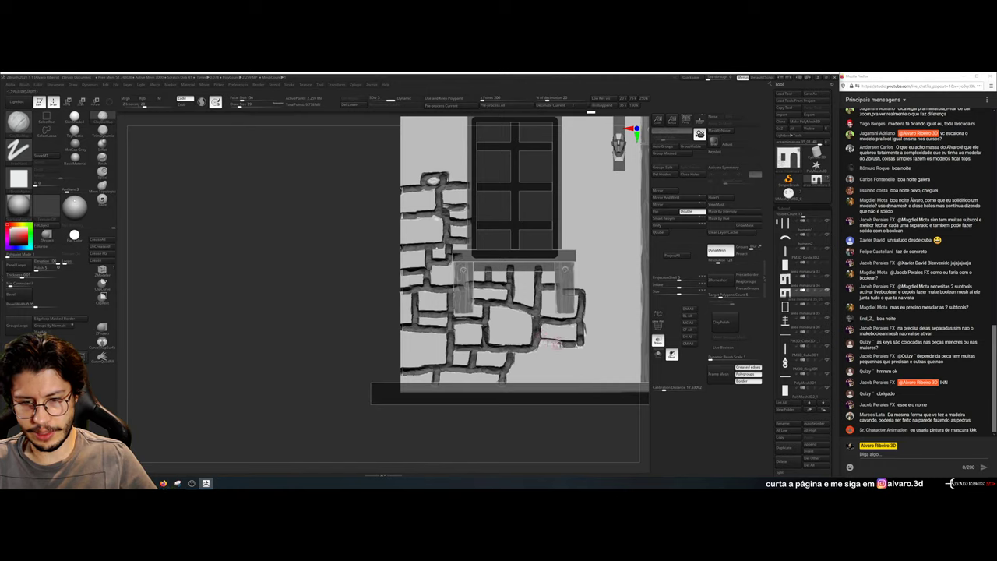
{"action": "mouse_move", "coordinate": [545, 345]}
{"action": "left_mouse_down"}
{"action": "mouse_move", "coordinate": [545, 374]}
{"action": "mouse_move", "coordinate": [527, 377]}
{"action": "left_mouse_up"}
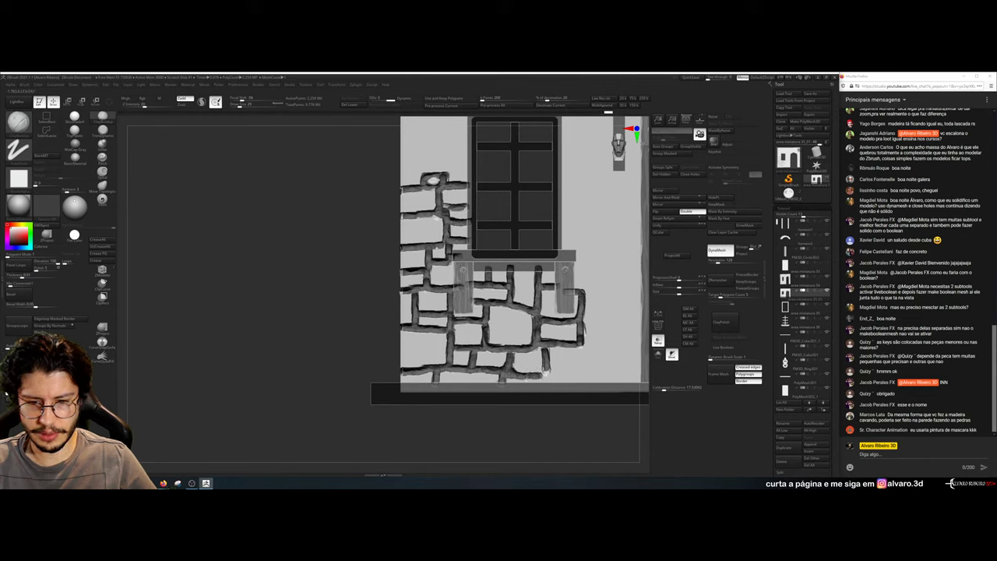
{"action": "left_click_drag", "start_coordinate": [565, 437], "coordinate": [574, 381], "text": "alt"}
{"action": "left_click", "coordinate": [658, 341]}
{"action": "left_click_drag", "start_coordinate": [604, 433], "coordinate": [460, 426], "text": "alt"}
{"action": "left_click_drag", "start_coordinate": [502, 400], "coordinate": [512, 421]}
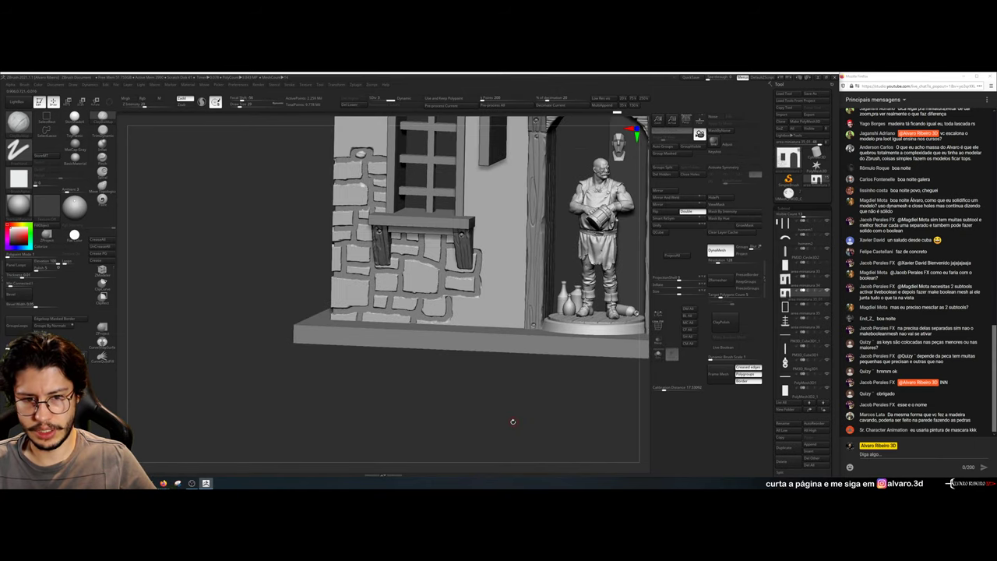
Make the model transparent and carve stone joints between the window's upper half and the wall's outer edge
{"action": "left_click_drag", "start_coordinate": [678, 286], "coordinate": [682, 286]}
{"action": "left_click_drag", "start_coordinate": [538, 409], "coordinate": [534, 349], "text": "alt"}
{"action": "left_click_drag", "start_coordinate": [430, 366], "coordinate": [469, 440], "text": "alt"}
{"action": "left_click_drag", "start_coordinate": [634, 230], "coordinate": [629, 240], "text": "shift"}
{"action": "left_click_drag", "start_coordinate": [220, 207], "coordinate": [294, 360], "text": "alt"}
{"action": "left_click", "coordinate": [658, 341]}
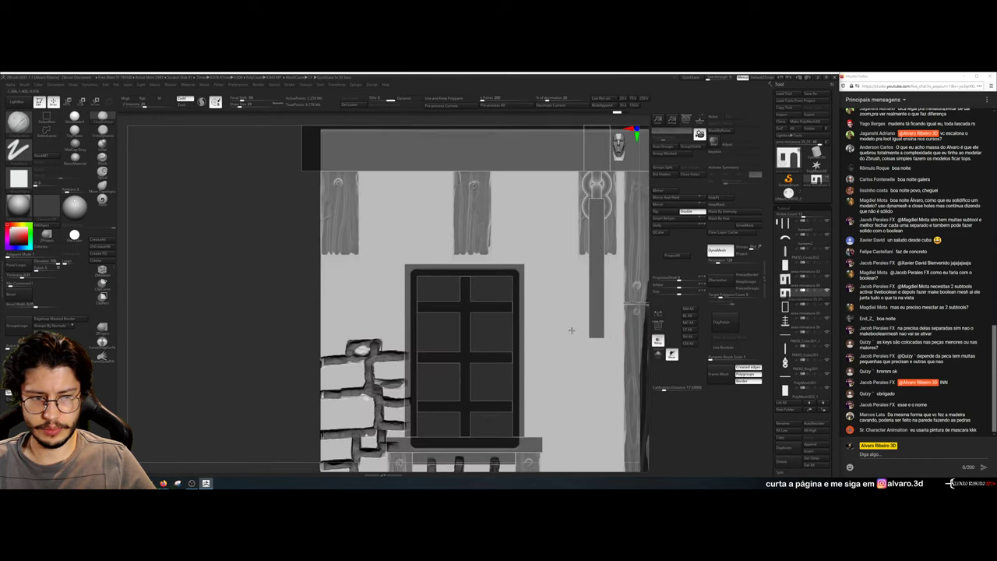
{"action": "mouse_move", "coordinate": [319, 309]}
{"action": "left_mouse_down"}
{"action": "mouse_move", "coordinate": [352, 310]}
{"action": "mouse_move", "coordinate": [349, 341]}
{"action": "left_mouse_up"}
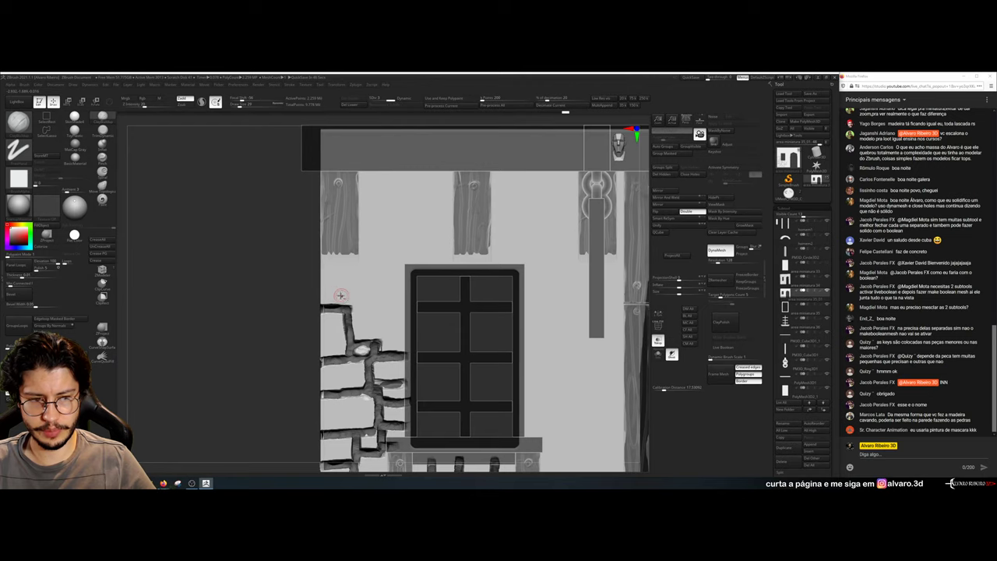
{"action": "mouse_move", "coordinate": [321, 269]}
{"action": "left_mouse_down"}
{"action": "mouse_move", "coordinate": [361, 271]}
{"action": "mouse_move", "coordinate": [364, 301]}
{"action": "mouse_move", "coordinate": [390, 304]}
{"action": "left_mouse_up"}
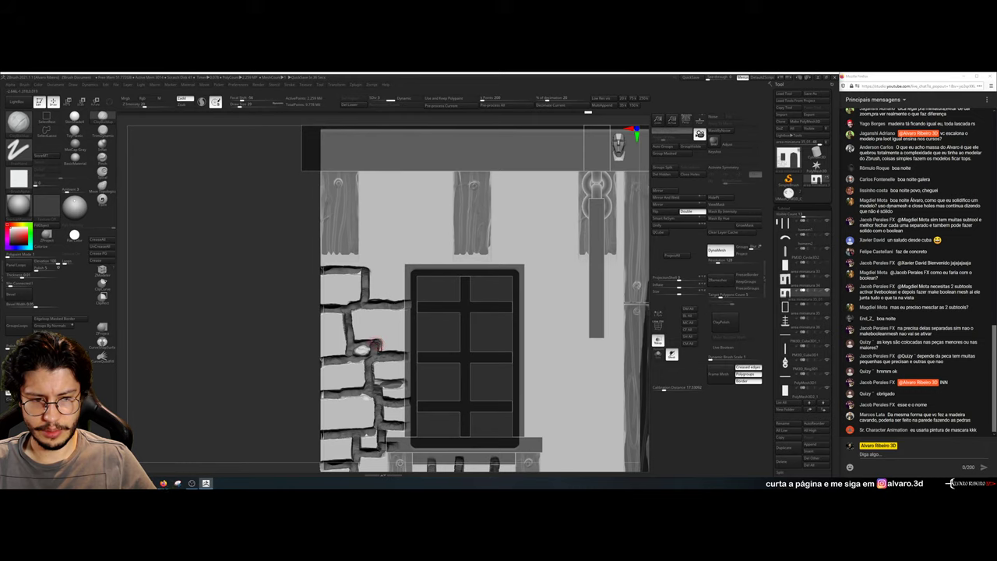
{"action": "mouse_move", "coordinate": [381, 340]}
{"action": "left_mouse_down"}
{"action": "mouse_move", "coordinate": [380, 311]}
{"action": "mouse_move", "coordinate": [380, 347]}
{"action": "mouse_move", "coordinate": [406, 334]}
{"action": "mouse_move", "coordinate": [388, 334]}
{"action": "mouse_move", "coordinate": [406, 334]}
{"action": "left_mouse_up"}
Carve stone joints above the window, running behind the wooden supports up to the top beam
{"action": "mouse_move", "coordinate": [365, 267]}
{"action": "left_mouse_down"}
{"action": "mouse_move", "coordinate": [364, 243]}
{"action": "mouse_move", "coordinate": [383, 265]}
{"action": "mouse_move", "coordinate": [382, 218]}
{"action": "mouse_move", "coordinate": [326, 222]}
{"action": "mouse_move", "coordinate": [366, 181]}
{"action": "mouse_move", "coordinate": [366, 165]}
{"action": "left_mouse_up"}
{"action": "key", "text": "ctrl+z"}
{"action": "mouse_move", "coordinate": [367, 209]}
{"action": "left_mouse_down"}
{"action": "mouse_move", "coordinate": [367, 183]}
{"action": "mouse_move", "coordinate": [366, 213]}
{"action": "mouse_move", "coordinate": [397, 219]}
{"action": "mouse_move", "coordinate": [412, 219]}
{"action": "mouse_move", "coordinate": [411, 181]}
{"action": "mouse_move", "coordinate": [401, 186]}
{"action": "mouse_move", "coordinate": [439, 187]}
{"action": "mouse_move", "coordinate": [434, 166]}
{"action": "mouse_move", "coordinate": [434, 188]}
{"action": "left_mouse_up"}
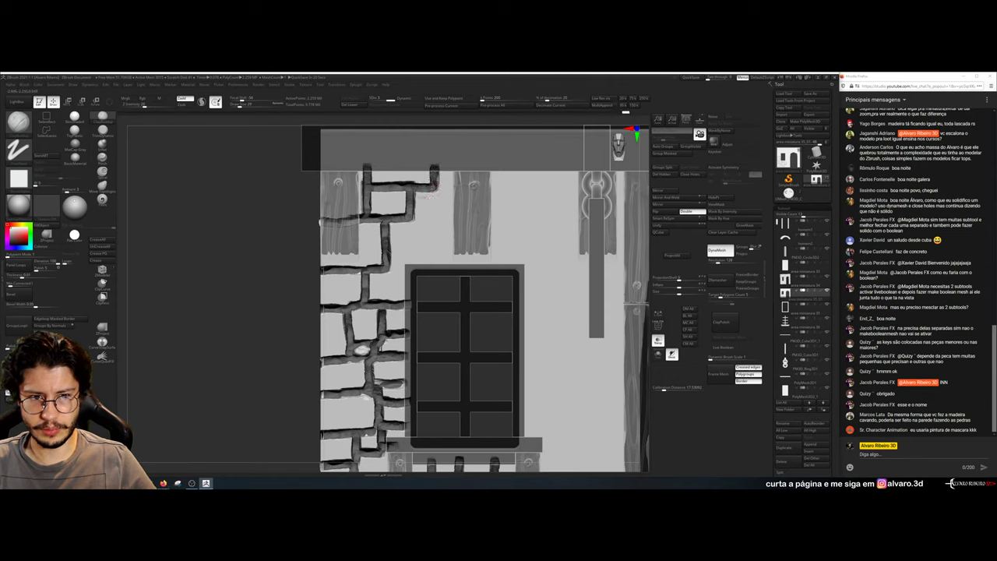
{"action": "left_click", "coordinate": [413, 218], "text": "alt"}
{"action": "left_click", "coordinate": [420, 224], "text": "alt"}
{"action": "mouse_move", "coordinate": [410, 215]}
{"action": "left_mouse_down"}
{"action": "mouse_move", "coordinate": [411, 230]}
{"action": "mouse_move", "coordinate": [450, 231]}
{"action": "left_mouse_up"}
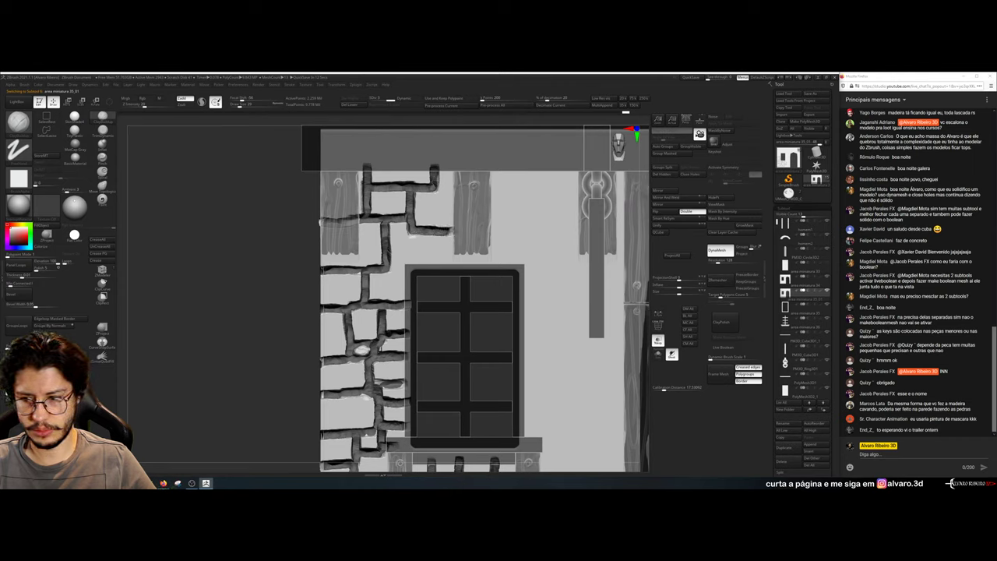
{"action": "mouse_move", "coordinate": [435, 189]}
{"action": "left_mouse_down"}
{"action": "mouse_move", "coordinate": [436, 206]}
{"action": "mouse_move", "coordinate": [453, 211]}
{"action": "mouse_move", "coordinate": [449, 231]}
{"action": "mouse_move", "coordinate": [395, 253]}
{"action": "mouse_move", "coordinate": [409, 251]}
{"action": "left_mouse_up"}
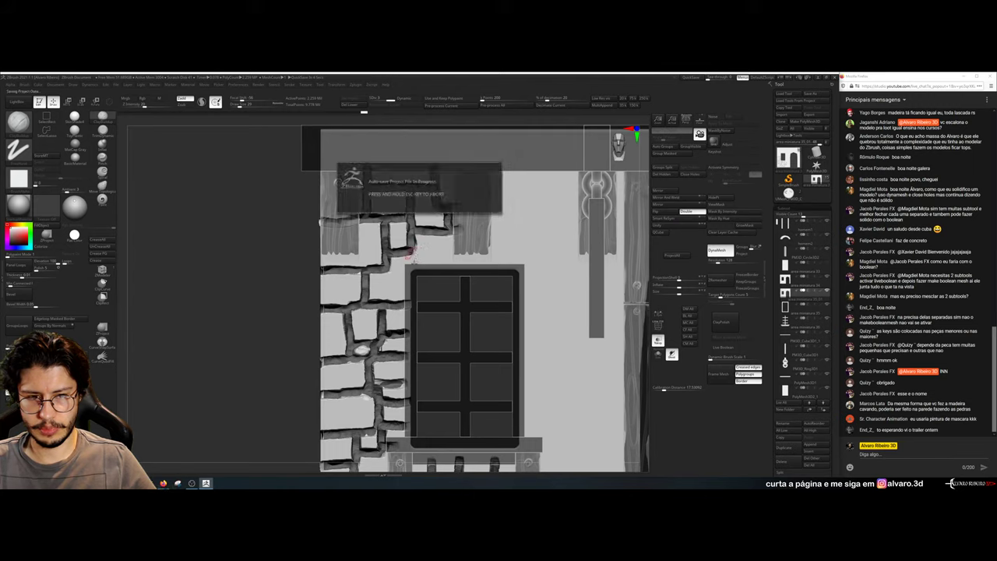
{"action": "mouse_move", "coordinate": [428, 251]}
{"action": "left_mouse_down"}
{"action": "mouse_move", "coordinate": [458, 255]}
{"action": "mouse_move", "coordinate": [477, 233]}
{"action": "mouse_move", "coordinate": [506, 234]}
{"action": "mouse_move", "coordinate": [510, 265]}
{"action": "mouse_move", "coordinate": [544, 234]}
{"action": "mouse_move", "coordinate": [543, 194]}
{"action": "mouse_move", "coordinate": [491, 195]}
{"action": "mouse_move", "coordinate": [534, 167]}
{"action": "mouse_move", "coordinate": [548, 209]}
{"action": "mouse_move", "coordinate": [578, 207]}
{"action": "mouse_move", "coordinate": [550, 209]}
{"action": "left_mouse_up"}
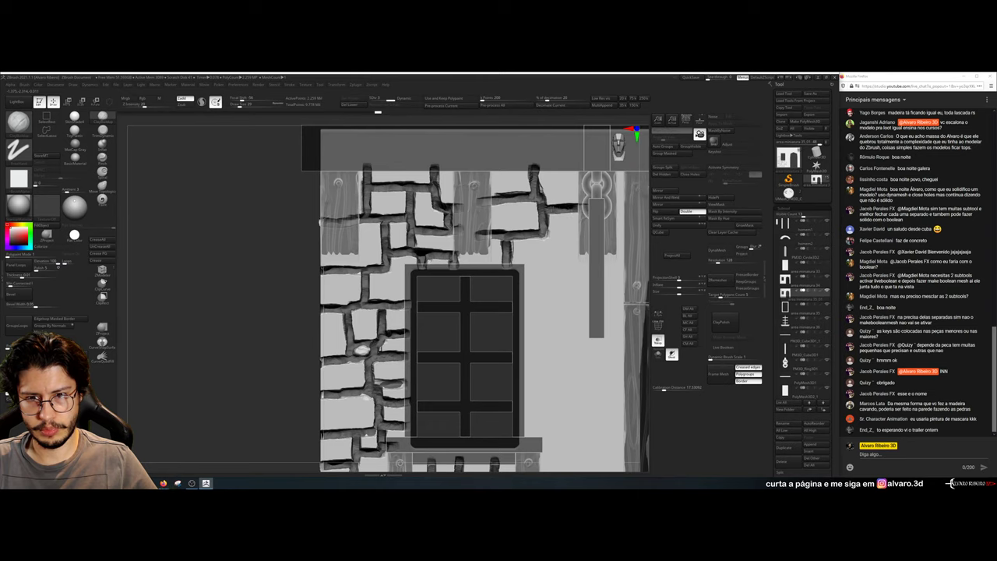
Carve stone joints over the full height of the narrow wall section to the right of the doorway
{"action": "right_click_drag", "start_coordinate": [297, 314], "coordinate": [345, 229], "text": "ctrl"}
{"action": "right_click_drag", "start_coordinate": [626, 248], "coordinate": [438, 243], "text": "alt"}
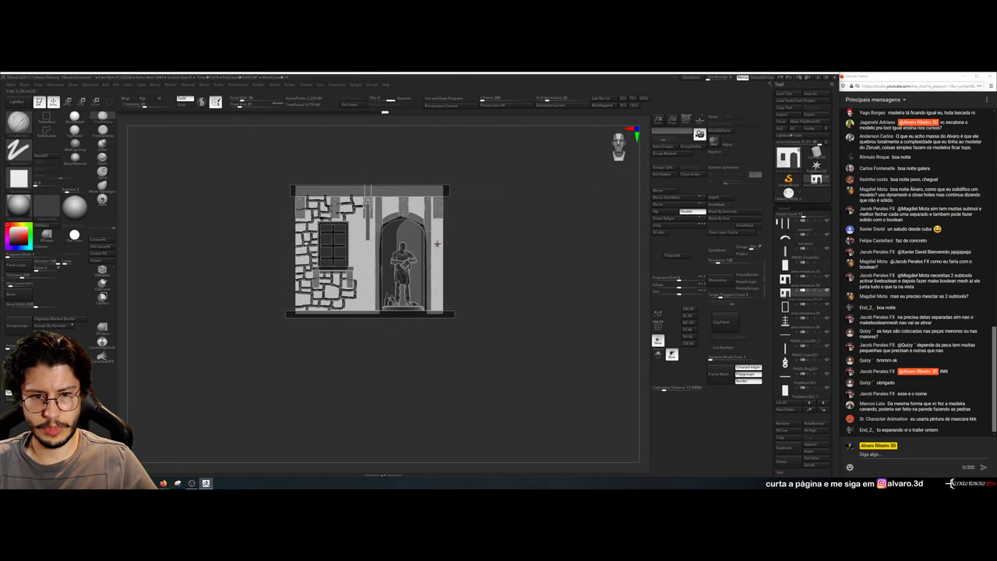
{"action": "right_click_drag", "start_coordinate": [482, 197], "coordinate": [472, 273], "text": "ctrl"}
{"action": "left_click_drag", "start_coordinate": [422, 229], "coordinate": [454, 229]}
{"action": "left_click", "coordinate": [425, 253], "text": "alt"}
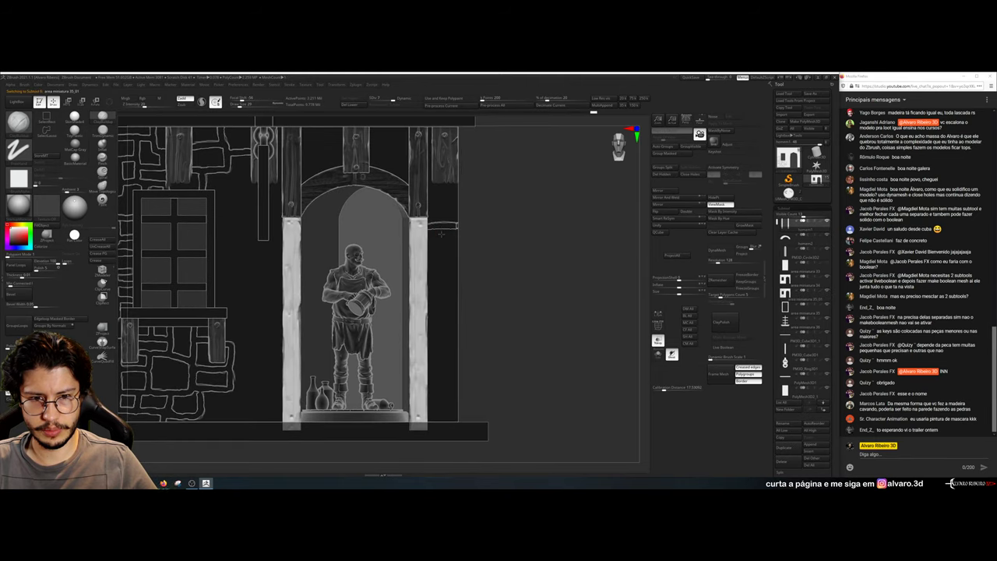
{"action": "mouse_move", "coordinate": [426, 254]}
{"action": "left_mouse_down"}
{"action": "mouse_move", "coordinate": [460, 255]}
{"action": "mouse_move", "coordinate": [448, 309]}
{"action": "mouse_move", "coordinate": [459, 309]}
{"action": "mouse_move", "coordinate": [436, 310]}
{"action": "mouse_move", "coordinate": [496, 266]}
{"action": "mouse_move", "coordinate": [496, 316]}
{"action": "mouse_move", "coordinate": [478, 341]}
{"action": "mouse_move", "coordinate": [479, 323]}
{"action": "mouse_move", "coordinate": [478, 358]}
{"action": "mouse_move", "coordinate": [538, 307]}
{"action": "mouse_move", "coordinate": [504, 308]}
{"action": "left_mouse_up"}
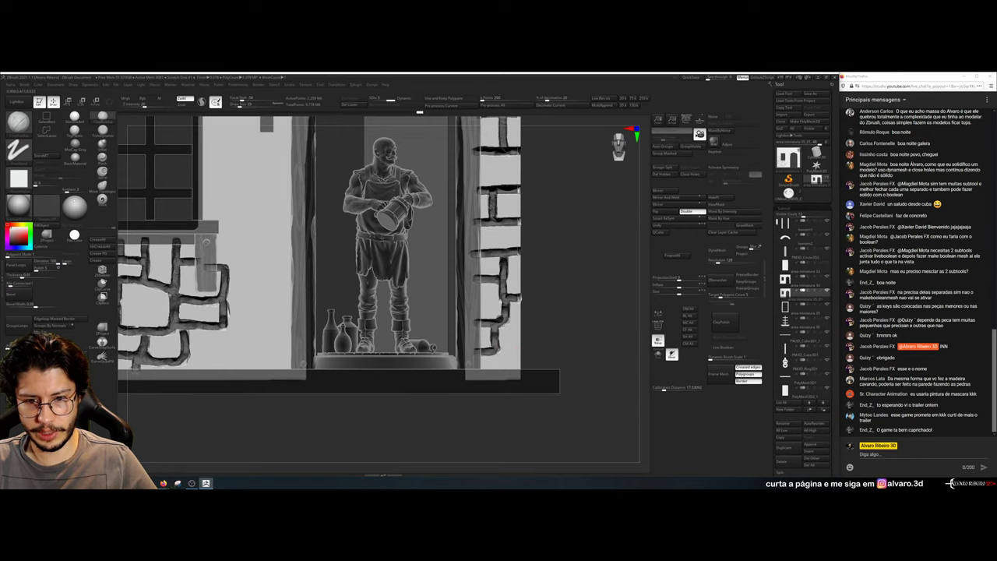
{"action": "right_click_drag", "start_coordinate": [497, 77], "coordinate": [521, 177], "text": "alt"}
{"action": "mouse_move", "coordinate": [503, 186]}
{"action": "left_mouse_down"}
{"action": "mouse_move", "coordinate": [536, 186]}
{"action": "mouse_move", "coordinate": [517, 165]}
{"action": "left_mouse_up"}
Carve stone joints into the wall above the doorway arch, running around the wooden supports up to the top beam
{"action": "right_click_drag", "start_coordinate": [560, 199], "coordinate": [576, 297], "text": "alt"}
{"action": "mouse_move", "coordinate": [480, 201]}
{"action": "left_mouse_down"}
{"action": "mouse_move", "coordinate": [482, 221]}
{"action": "mouse_move", "coordinate": [461, 229]}
{"action": "mouse_move", "coordinate": [458, 254]}
{"action": "mouse_move", "coordinate": [454, 200]}
{"action": "mouse_move", "coordinate": [453, 221]}
{"action": "mouse_move", "coordinate": [428, 224]}
{"action": "left_mouse_up"}
{"action": "mouse_move", "coordinate": [393, 195]}
{"action": "left_mouse_down"}
{"action": "mouse_move", "coordinate": [393, 224]}
{"action": "mouse_move", "coordinate": [412, 227]}
{"action": "mouse_move", "coordinate": [357, 229]}
{"action": "mouse_move", "coordinate": [373, 265]}
{"action": "left_mouse_up"}
{"action": "left_click_drag", "start_coordinate": [364, 228], "coordinate": [322, 226]}
Carve stone joints down the wall between the window and the doorway, past the hanging sign to sill height
{"action": "left_click_drag", "start_coordinate": [614, 259], "coordinate": [684, 231], "text": "alt"}
{"action": "mouse_move", "coordinate": [323, 226]}
{"action": "left_mouse_down"}
{"action": "mouse_move", "coordinate": [352, 228]}
{"action": "mouse_move", "coordinate": [341, 270]}
{"action": "mouse_move", "coordinate": [363, 271]}
{"action": "mouse_move", "coordinate": [364, 305]}
{"action": "mouse_move", "coordinate": [386, 277]}
{"action": "mouse_move", "coordinate": [405, 272]}
{"action": "left_mouse_up"}
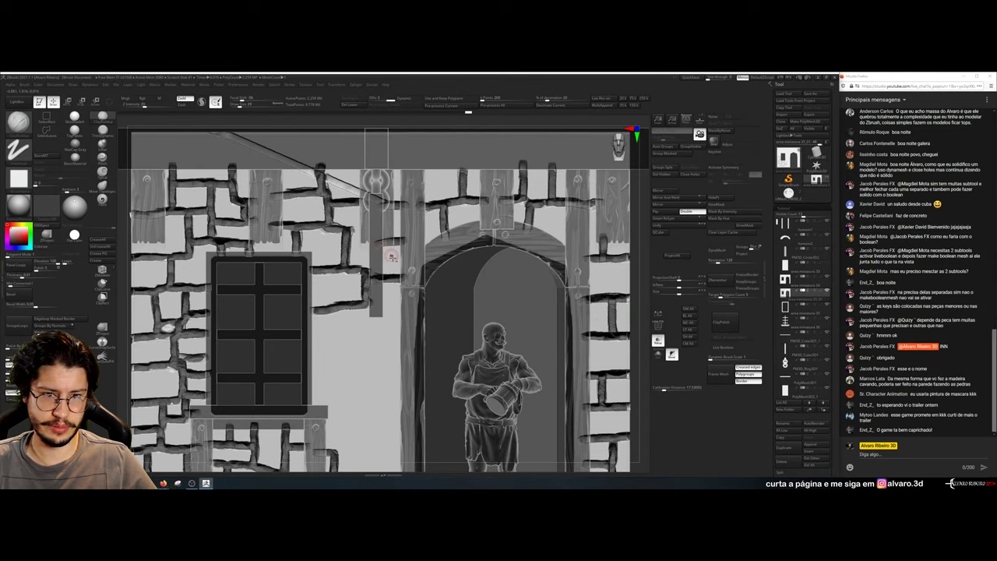
{"action": "left_click_drag", "start_coordinate": [442, 319], "coordinate": [468, 229], "text": "alt"}
{"action": "mouse_move", "coordinate": [365, 216]}
{"action": "left_mouse_down"}
{"action": "mouse_move", "coordinate": [364, 255]}
{"action": "mouse_move", "coordinate": [397, 258]}
{"action": "mouse_move", "coordinate": [399, 290]}
{"action": "mouse_move", "coordinate": [427, 288]}
{"action": "mouse_move", "coordinate": [399, 246]}
{"action": "mouse_move", "coordinate": [426, 243]}
{"action": "mouse_move", "coordinate": [403, 233]}
{"action": "mouse_move", "coordinate": [404, 221]}
{"action": "left_mouse_up"}
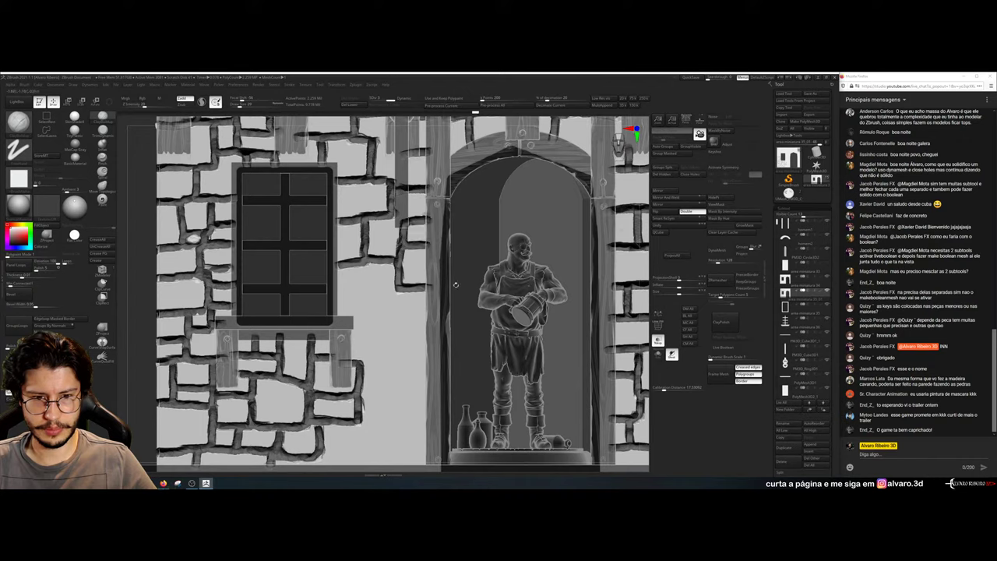
{"action": "mouse_move", "coordinate": [395, 294]}
{"action": "left_mouse_down"}
{"action": "mouse_move", "coordinate": [394, 315]}
{"action": "mouse_move", "coordinate": [355, 320]}
{"action": "left_mouse_up"}
{"action": "mouse_move", "coordinate": [398, 343]}
{"action": "left_mouse_down"}
{"action": "mouse_move", "coordinate": [359, 360]}
{"action": "mouse_move", "coordinate": [430, 349]}
{"action": "left_mouse_up"}
{"action": "mouse_move", "coordinate": [401, 323]}
{"action": "left_mouse_down"}
{"action": "mouse_move", "coordinate": [444, 321]}
{"action": "mouse_move", "coordinate": [437, 347]}
{"action": "left_mouse_up"}
{"action": "mouse_move", "coordinate": [447, 341]}
{"action": "right_mouse_down", "text": "alt"}
{"action": "mouse_move", "coordinate": [437, 334]}
{"action": "mouse_move", "coordinate": [433, 269]}
{"action": "right_mouse_up", "text": "alt"}
Check the wall opaque, then turn transparency back on and carve the remaining lower joints between the right window bracket and the doorway
{"action": "left_click", "coordinate": [659, 340]}
{"action": "right_click_drag", "start_coordinate": [641, 320], "coordinate": [506, 358]}
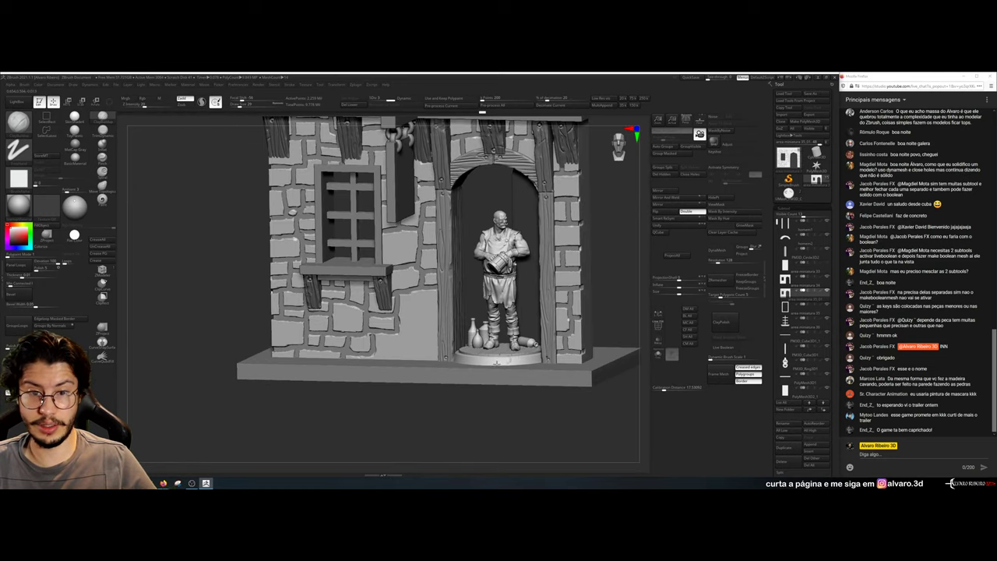
{"action": "mouse_move", "coordinate": [448, 425]}
{"action": "right_mouse_down"}
{"action": "mouse_move", "coordinate": [459, 427]}
{"action": "mouse_move", "coordinate": [441, 409]}
{"action": "mouse_move", "coordinate": [457, 415]}
{"action": "mouse_move", "coordinate": [468, 449]}
{"action": "right_mouse_up"}
{"action": "left_click", "coordinate": [658, 340]}
{"action": "mouse_move", "coordinate": [383, 322]}
{"action": "left_mouse_down", "text": "alt"}
{"action": "mouse_move", "coordinate": [429, 323]}
{"action": "mouse_move", "coordinate": [434, 294]}
{"action": "mouse_move", "coordinate": [422, 324]}
{"action": "left_mouse_up", "text": "alt"}
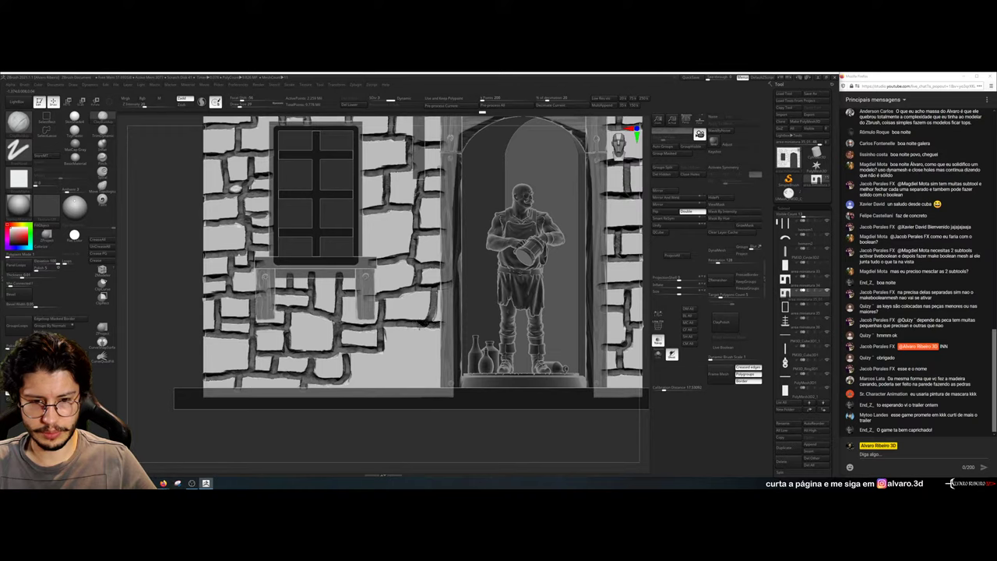
{"action": "mouse_move", "coordinate": [379, 357]}
{"action": "left_mouse_down"}
{"action": "mouse_move", "coordinate": [444, 358]}
{"action": "mouse_move", "coordinate": [386, 386]}
{"action": "mouse_move", "coordinate": [427, 388]}
{"action": "left_mouse_up"}
{"action": "mouse_move", "coordinate": [462, 434]}
{"action": "left_mouse_down", "text": "alt"}
{"action": "mouse_move", "coordinate": [583, 329]}
{"action": "mouse_move", "coordinate": [556, 327]}
{"action": "mouse_move", "coordinate": [602, 309]}
{"action": "mouse_move", "coordinate": [581, 311]}
{"action": "mouse_move", "coordinate": [567, 300]}
{"action": "mouse_move", "coordinate": [583, 295]}
{"action": "mouse_move", "coordinate": [577, 304]}
{"action": "mouse_move", "coordinate": [538, 252]}
{"action": "mouse_move", "coordinate": [489, 238]}
{"action": "left_mouse_up", "text": "alt"}
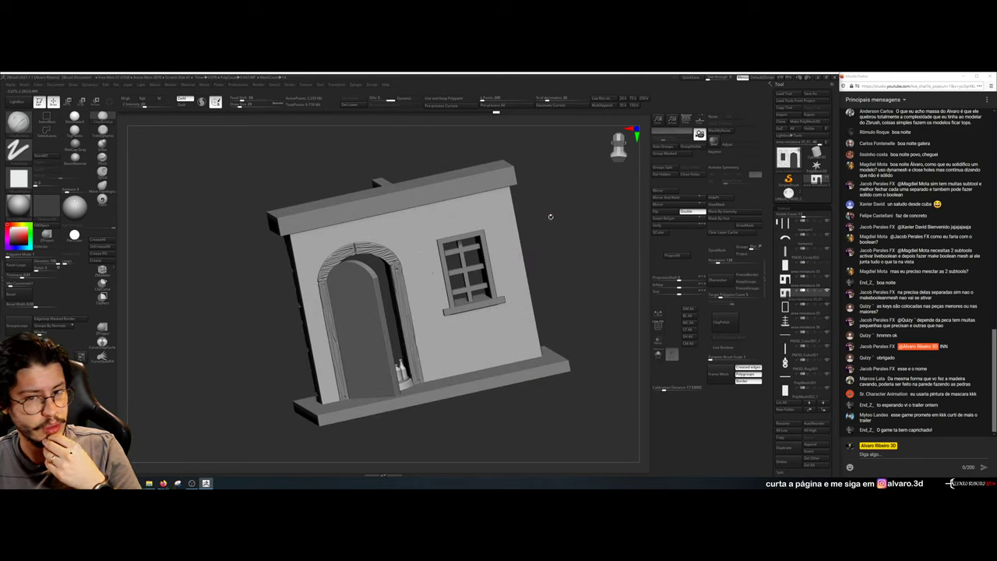
Look over the back of the facade, then switch to the browser and examine Prancing Pony images for tavern references
{"action": "left_click_drag", "start_coordinate": [551, 217], "coordinate": [554, 212]}
{"action": "key", "text": "alt+Tab"}
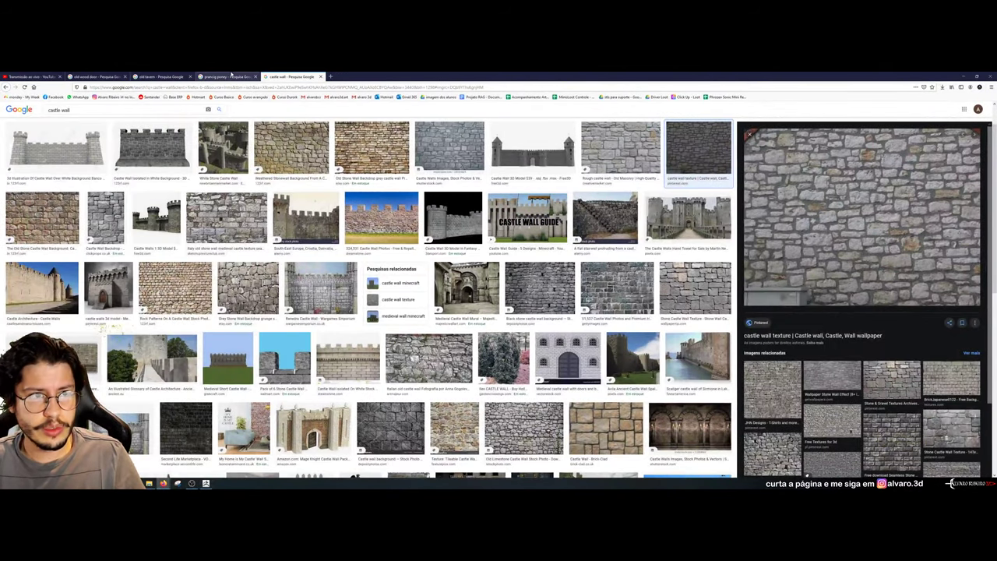
{"action": "left_click", "coordinate": [226, 76]}
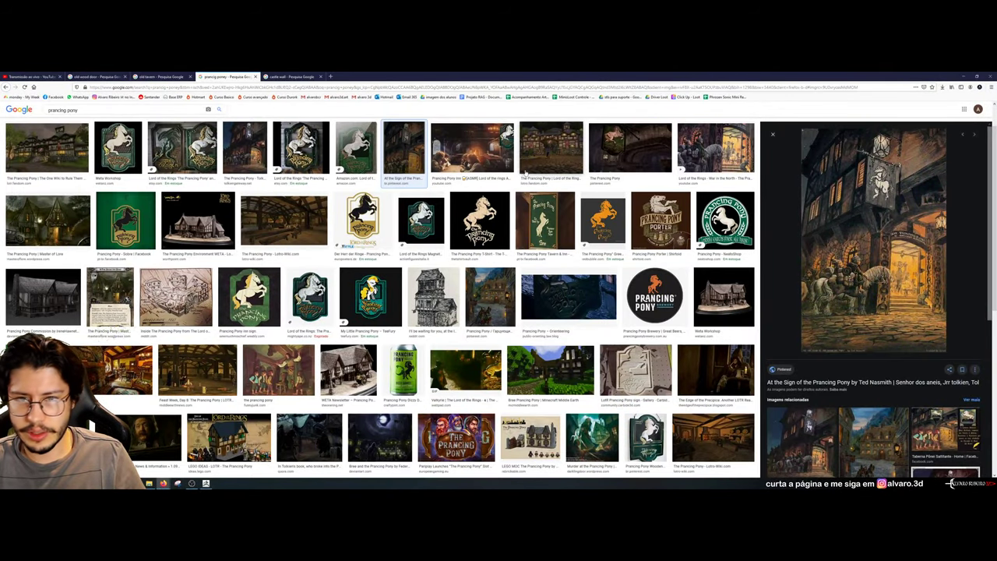
{"action": "left_click", "coordinate": [623, 152]}
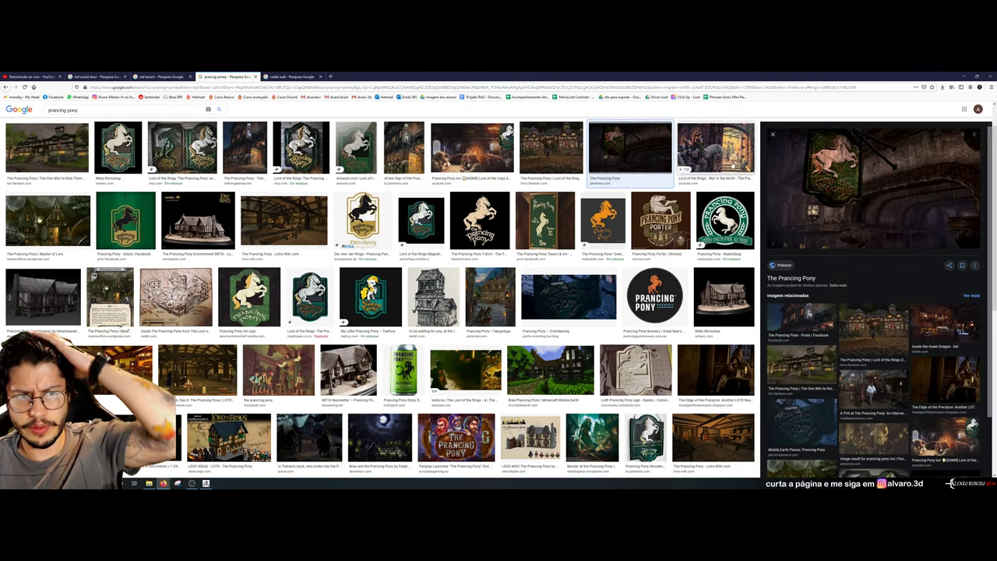
{"action": "left_click", "coordinate": [319, 224]}
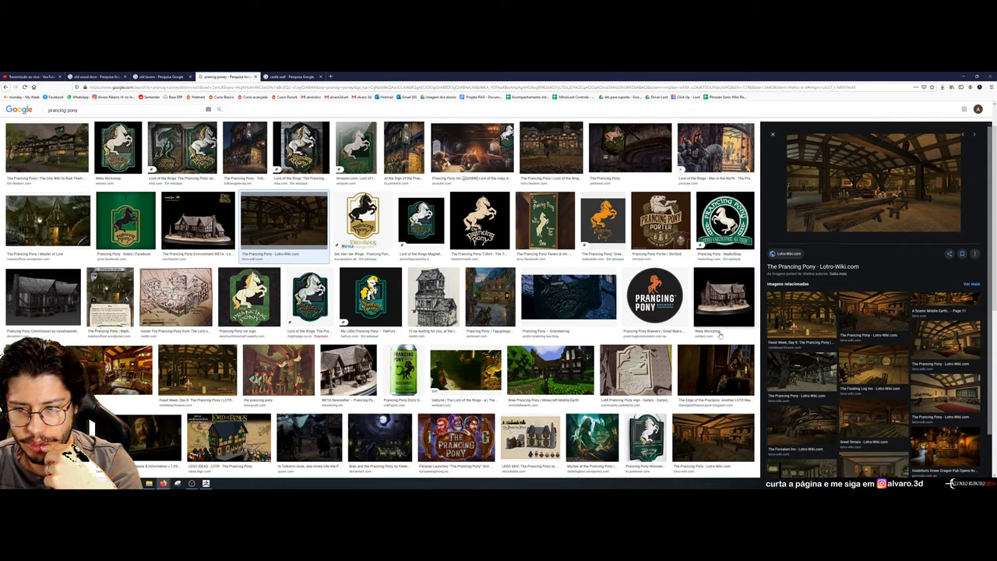
{"action": "left_click", "coordinate": [717, 354]}
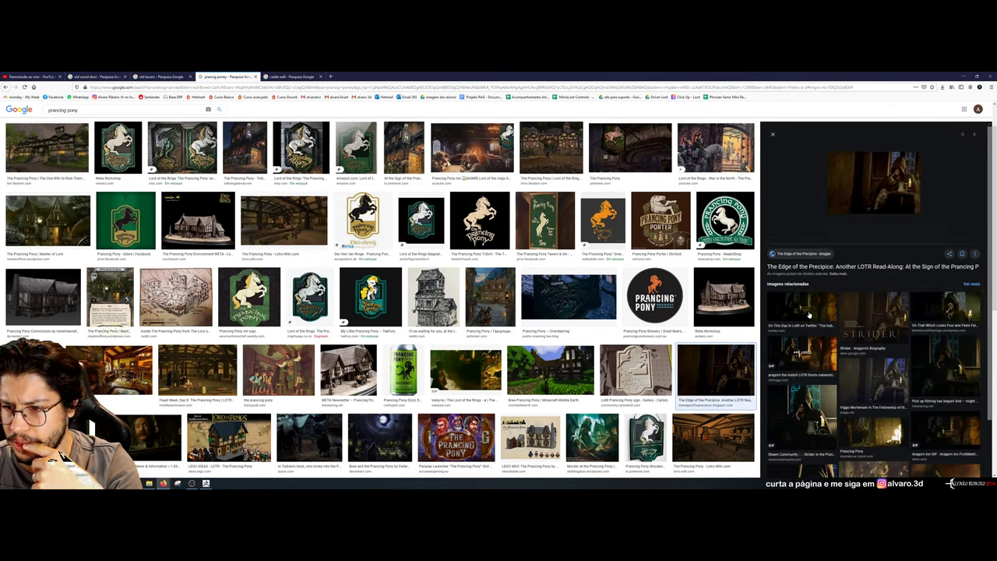
{"action": "left_click", "coordinate": [810, 305]}
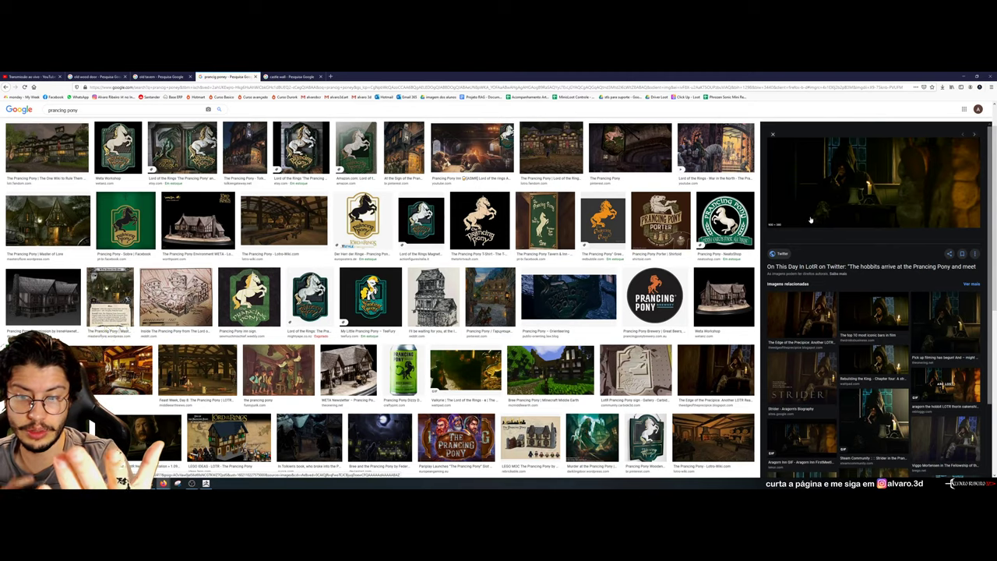
{"action": "key", "text": "alt+Tab"}
{"action": "key", "text": "alt+Tab"}
{"action": "left_click", "coordinate": [698, 430]}
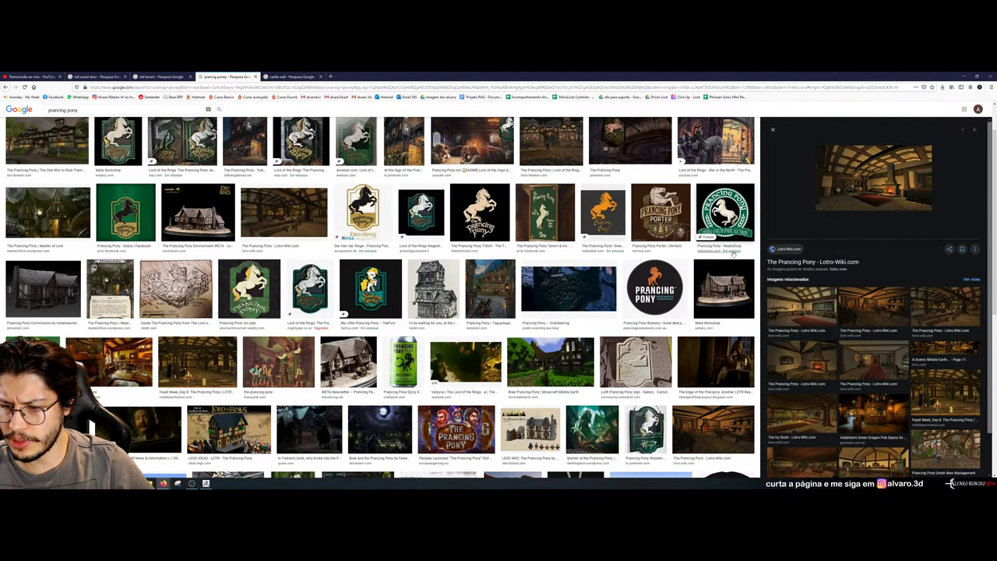
{"action": "scroll", "coordinate": [335, 209], "scroll_direction": "up", "scroll_amount": 3}
Search images for "hobbit home", examine interior and exterior results, and return to ZBrush
{"action": "left_click_drag", "start_coordinate": [86, 114], "coordinate": [3, 126]}
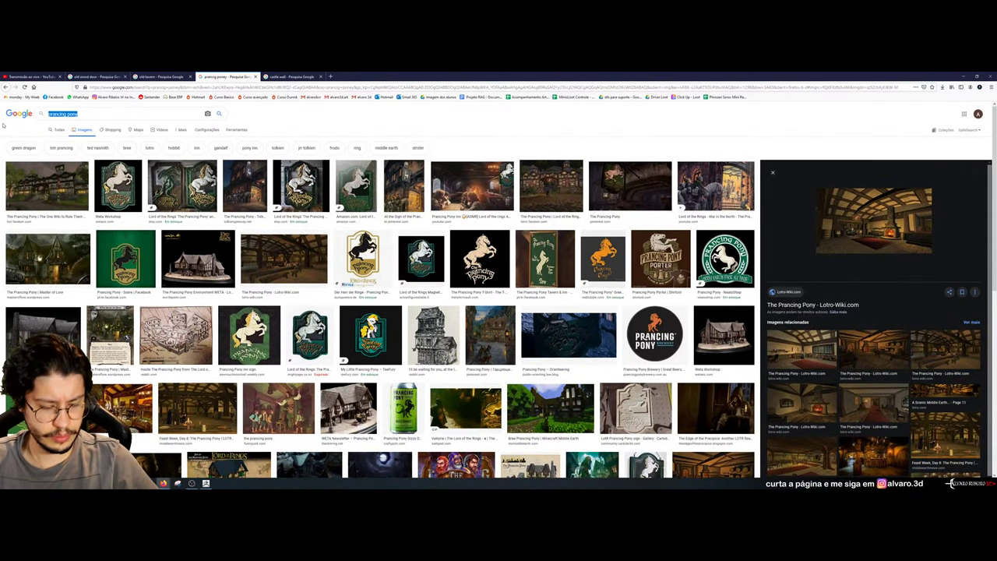
{"action": "type", "text": "hobbit home"}
{"action": "key", "text": "Return"}
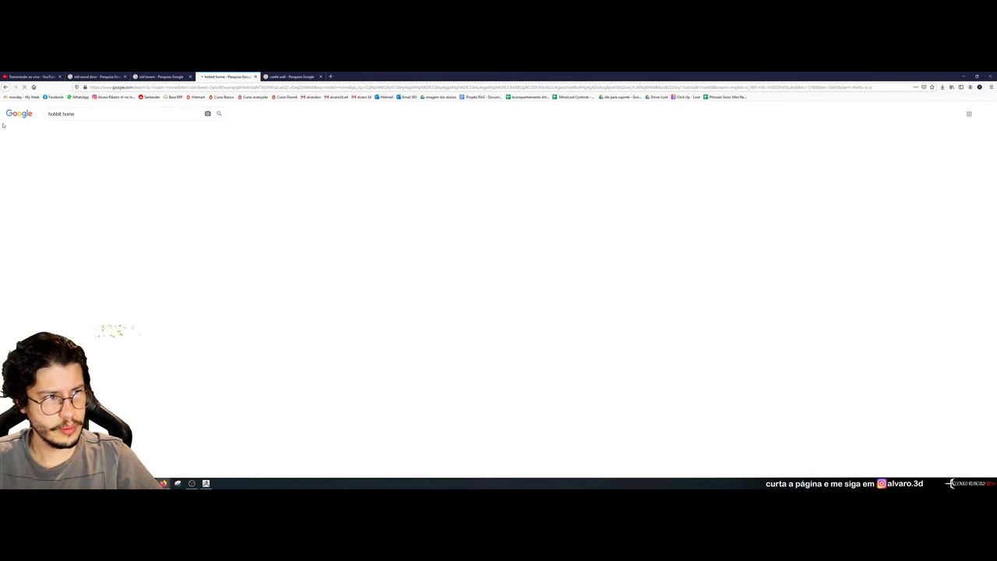
{"action": "left_click", "coordinate": [302, 185]}
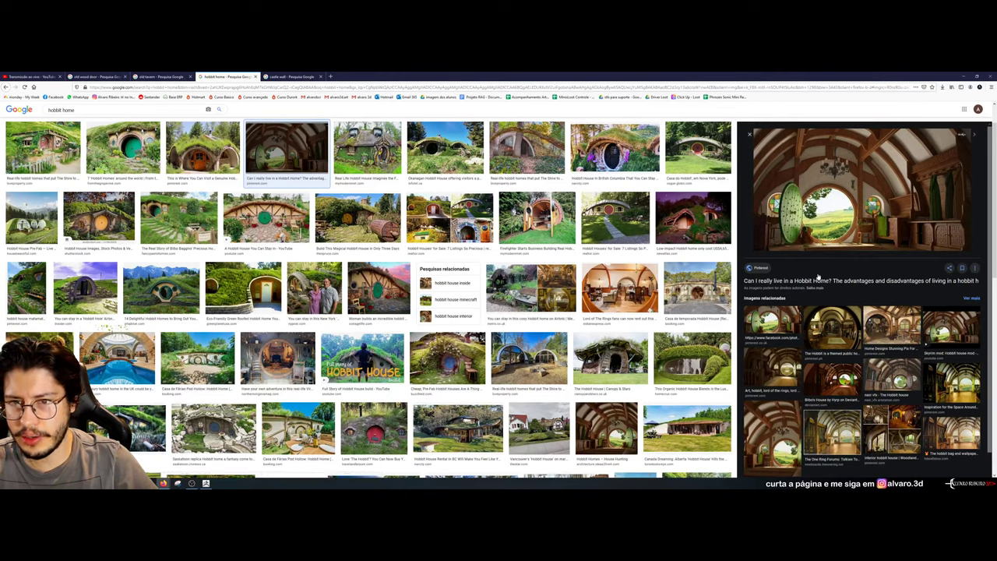
{"action": "left_click", "coordinate": [888, 327]}
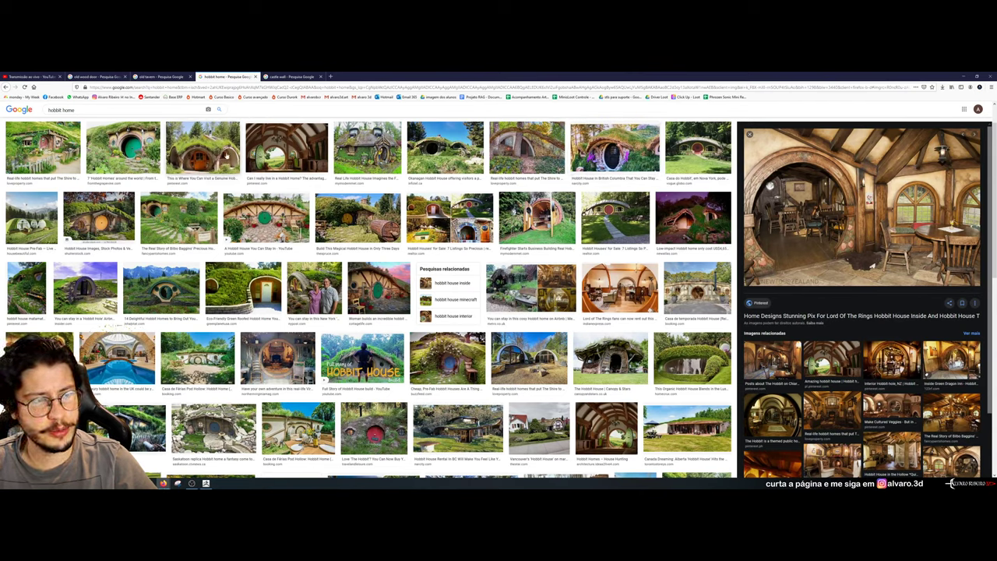
{"action": "left_click", "coordinate": [99, 217]}
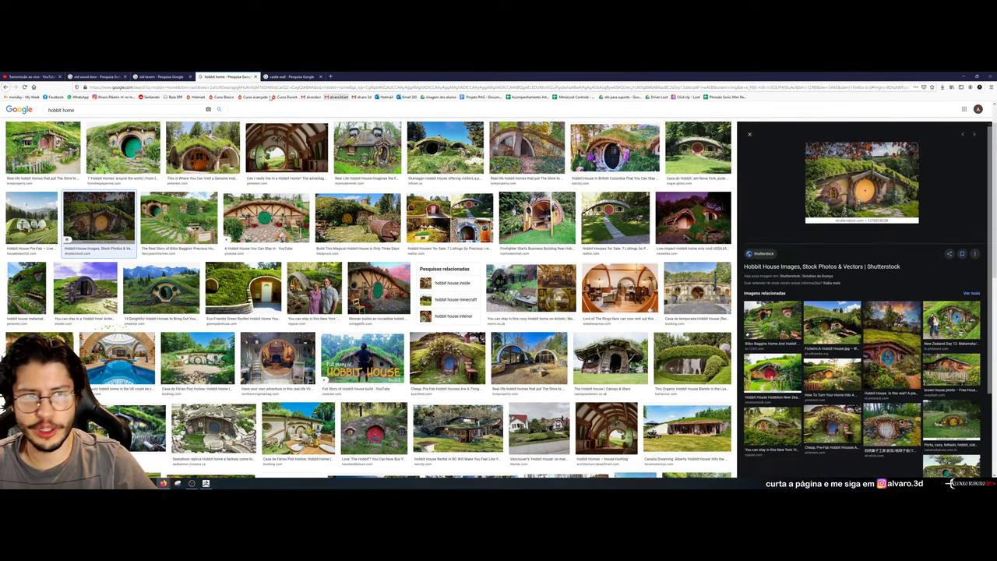
{"action": "left_click", "coordinate": [964, 77]}
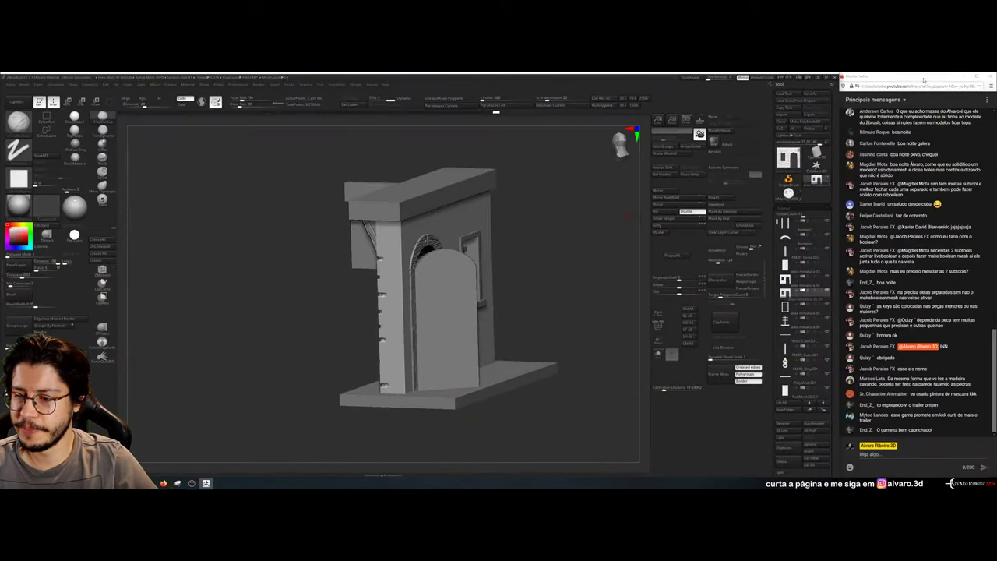
Carve stone joints across the upper part of the wall's end face on the doorway side, continuing the front joints
{"action": "left_click_drag", "start_coordinate": [597, 278], "coordinate": [486, 249]}
{"action": "mouse_move", "coordinate": [526, 220]}
{"action": "left_mouse_down", "text": "alt"}
{"action": "mouse_move", "coordinate": [576, 212]}
{"action": "mouse_move", "coordinate": [537, 214]}
{"action": "left_mouse_up", "text": "alt"}
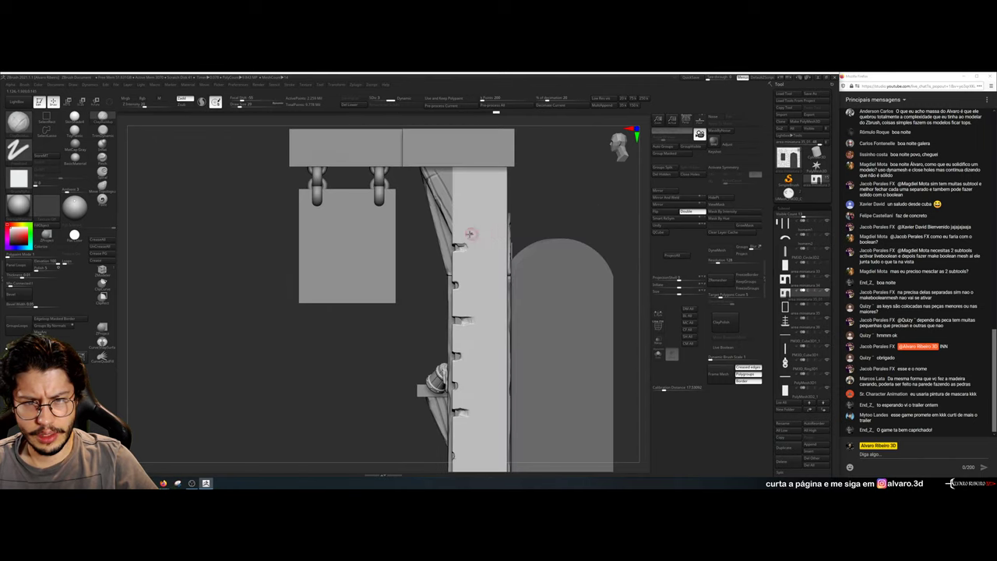
{"action": "left_click_drag", "start_coordinate": [458, 248], "coordinate": [490, 247], "text": "alt"}
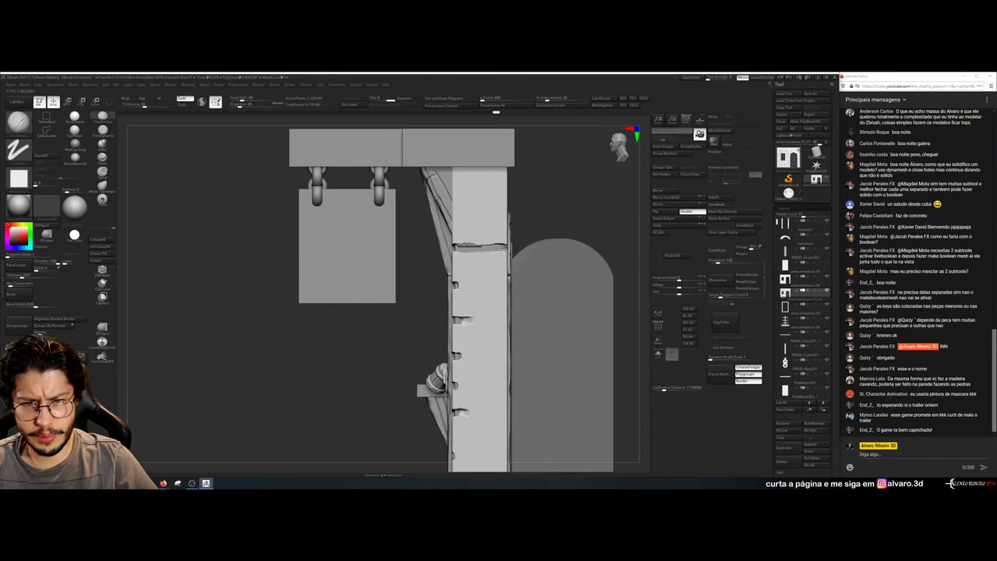
{"action": "left_click_drag", "start_coordinate": [550, 176], "coordinate": [606, 179]}
{"action": "left_click_drag", "start_coordinate": [458, 206], "coordinate": [494, 205], "text": "alt"}
{"action": "left_click_drag", "start_coordinate": [542, 237], "coordinate": [501, 240]}
{"action": "mouse_move", "coordinate": [458, 286]}
{"action": "left_mouse_down", "text": "alt"}
{"action": "mouse_move", "coordinate": [484, 285]}
{"action": "mouse_move", "coordinate": [489, 251]}
{"action": "left_mouse_up", "text": "alt"}
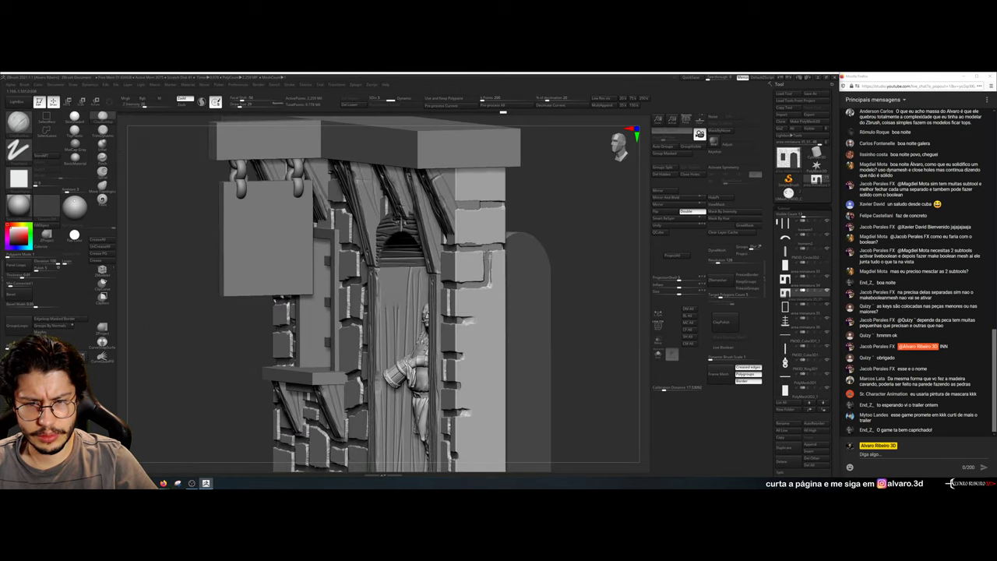
Continue the stone joints down the doorway-side end face to the base, adding vertical splits between the rows
{"action": "right_click_drag", "start_coordinate": [587, 272], "coordinate": [594, 219], "text": "alt"}
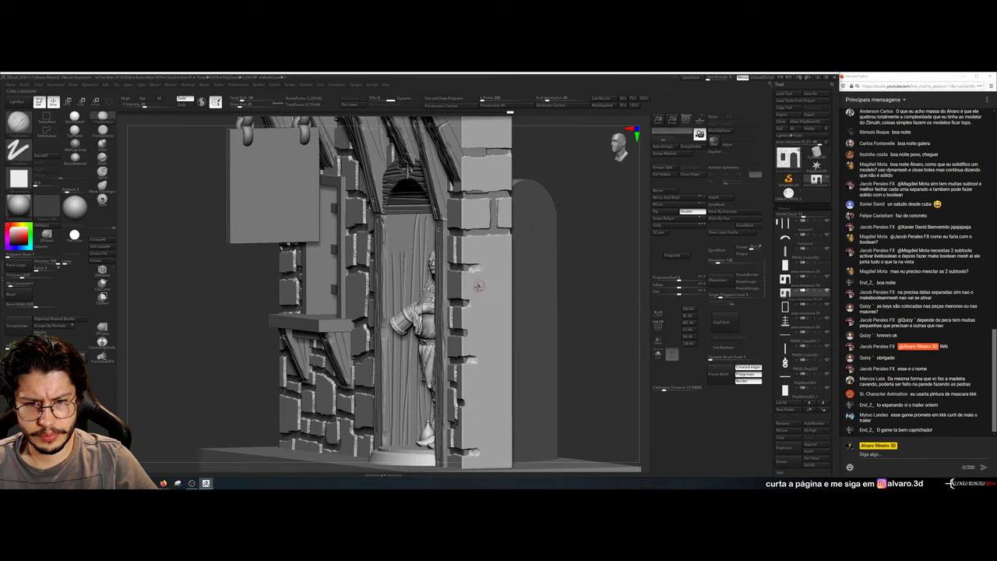
{"action": "left_click_drag", "start_coordinate": [492, 275], "coordinate": [491, 302], "text": "alt"}
{"action": "mouse_move", "coordinate": [491, 301]}
{"action": "left_mouse_down", "text": "alt"}
{"action": "mouse_move", "coordinate": [462, 302]}
{"action": "mouse_move", "coordinate": [511, 301]}
{"action": "left_mouse_up", "text": "alt"}
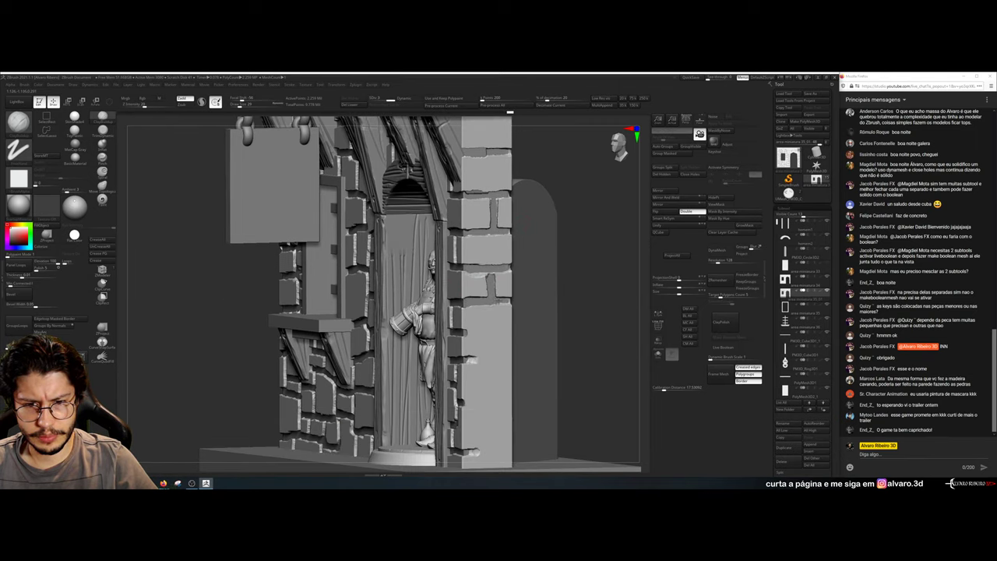
{"action": "left_click_drag", "start_coordinate": [470, 331], "coordinate": [511, 332]}
{"action": "mouse_move", "coordinate": [498, 336]}
{"action": "left_mouse_down", "text": "alt"}
{"action": "mouse_move", "coordinate": [471, 362]}
{"action": "mouse_move", "coordinate": [495, 360]}
{"action": "left_mouse_up", "text": "alt"}
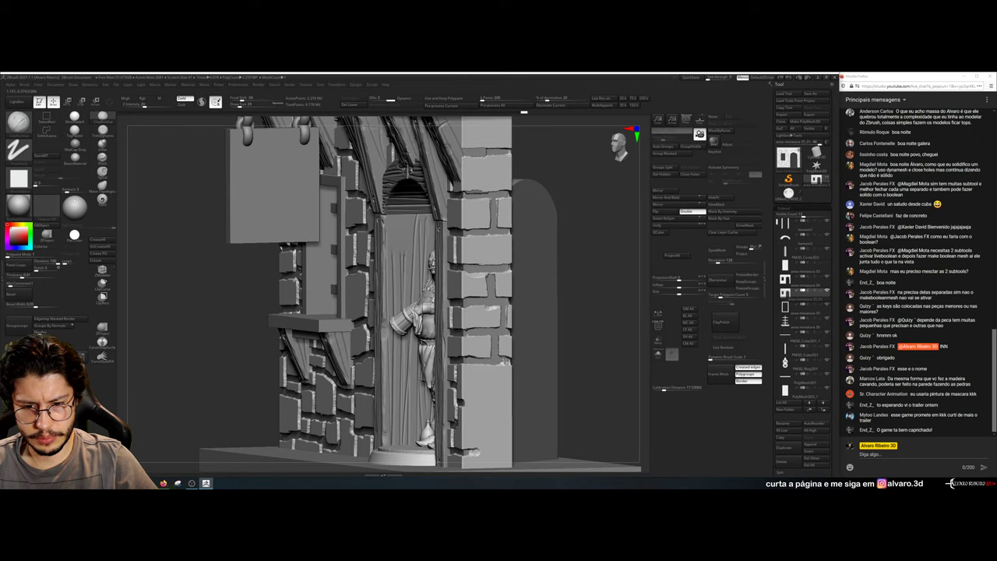
{"action": "left_click_drag", "start_coordinate": [606, 345], "coordinate": [608, 275], "text": "alt"}
{"action": "mouse_move", "coordinate": [496, 336]}
{"action": "left_mouse_down", "text": "alt"}
{"action": "mouse_move", "coordinate": [469, 336]}
{"action": "mouse_move", "coordinate": [510, 336]}
{"action": "left_mouse_up", "text": "alt"}
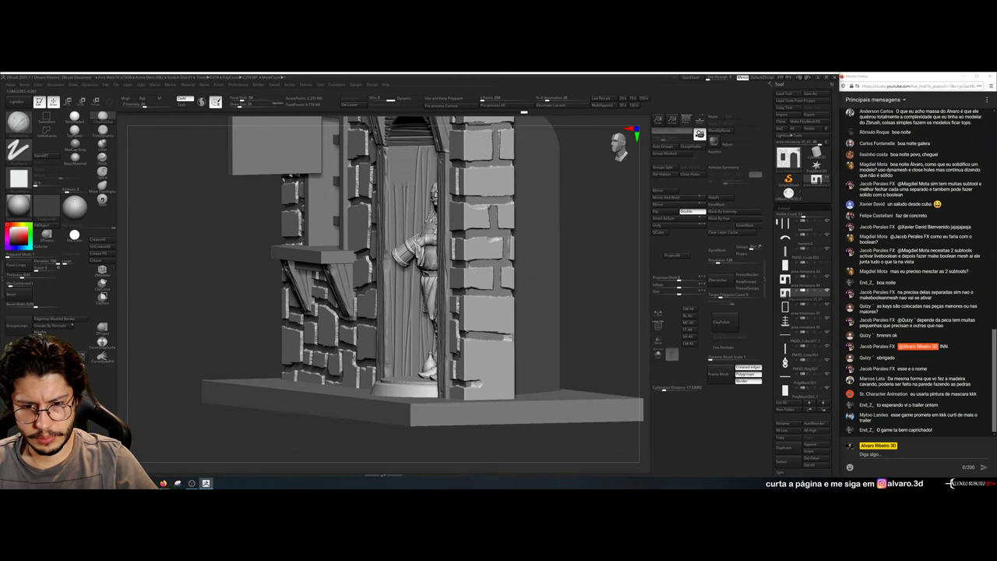
{"action": "left_click_drag", "start_coordinate": [477, 382], "coordinate": [510, 385]}
Carve stone joints across the wall's end face on the window side, wrapping the front joints around the corner
{"action": "mouse_move", "coordinate": [587, 290]}
{"action": "left_mouse_down"}
{"action": "mouse_move", "coordinate": [238, 251]}
{"action": "mouse_move", "coordinate": [343, 240]}
{"action": "mouse_move", "coordinate": [281, 231]}
{"action": "left_mouse_up"}
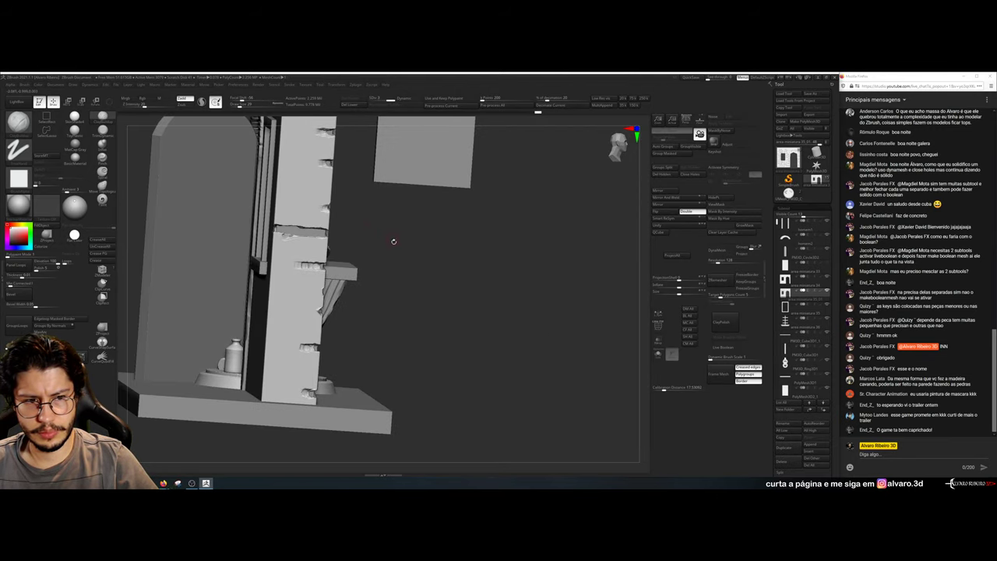
{"action": "left_click_drag", "start_coordinate": [393, 242], "coordinate": [465, 300], "text": "alt"}
{"action": "left_click_drag", "start_coordinate": [398, 285], "coordinate": [399, 295], "text": "shift"}
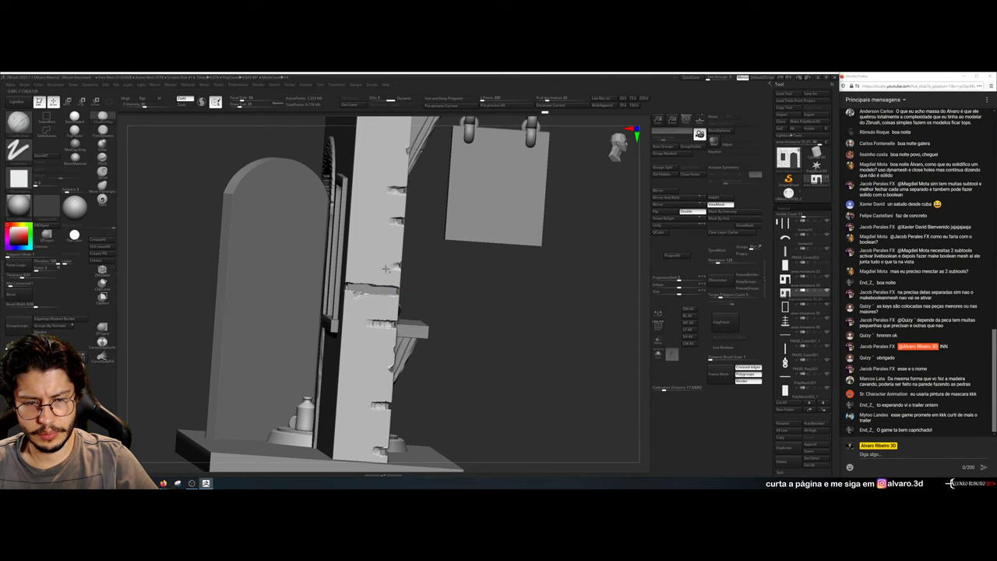
{"action": "mouse_move", "coordinate": [424, 263]}
{"action": "left_mouse_down"}
{"action": "mouse_move", "coordinate": [389, 266]}
{"action": "mouse_move", "coordinate": [372, 280]}
{"action": "mouse_move", "coordinate": [372, 242]}
{"action": "mouse_move", "coordinate": [405, 240]}
{"action": "left_mouse_up"}
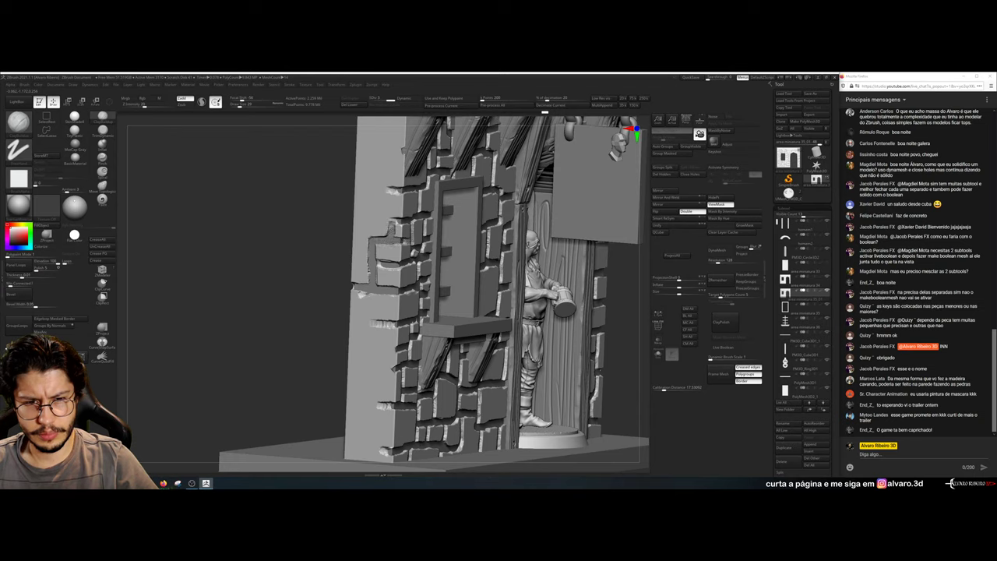
{"action": "left_click_drag", "start_coordinate": [335, 228], "coordinate": [387, 268]}
{"action": "mouse_move", "coordinate": [393, 319]}
{"action": "left_mouse_down"}
{"action": "mouse_move", "coordinate": [392, 300]}
{"action": "mouse_move", "coordinate": [374, 296]}
{"action": "mouse_move", "coordinate": [415, 299]}
{"action": "mouse_move", "coordinate": [373, 321]}
{"action": "left_mouse_up"}
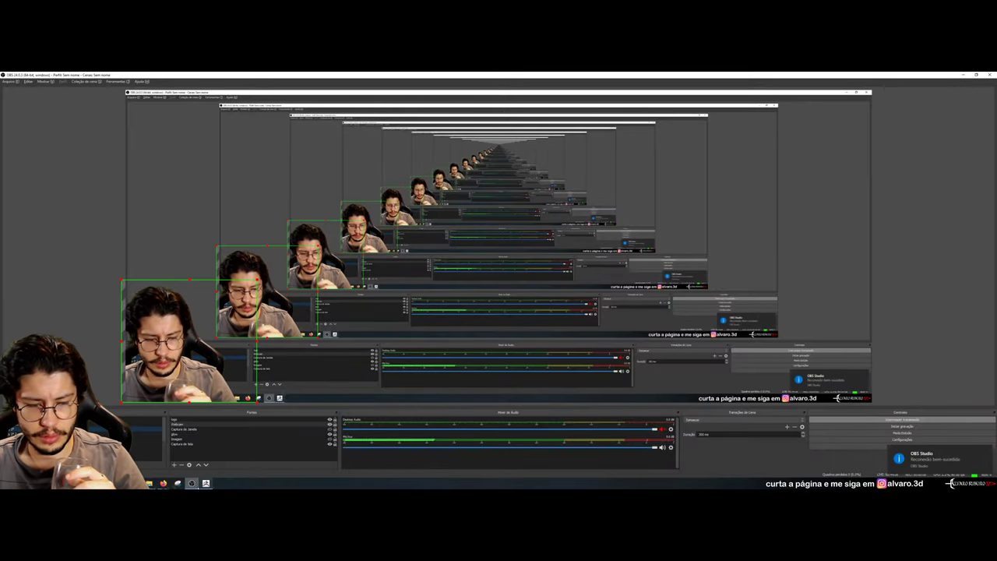
Check the live stream in OBS and its YouTube Studio dashboard, then return to ZBrush
{"action": "key", "text": "alt+Tab"}
{"action": "left_click", "coordinate": [193, 484]}
{"action": "left_click", "coordinate": [193, 484]}
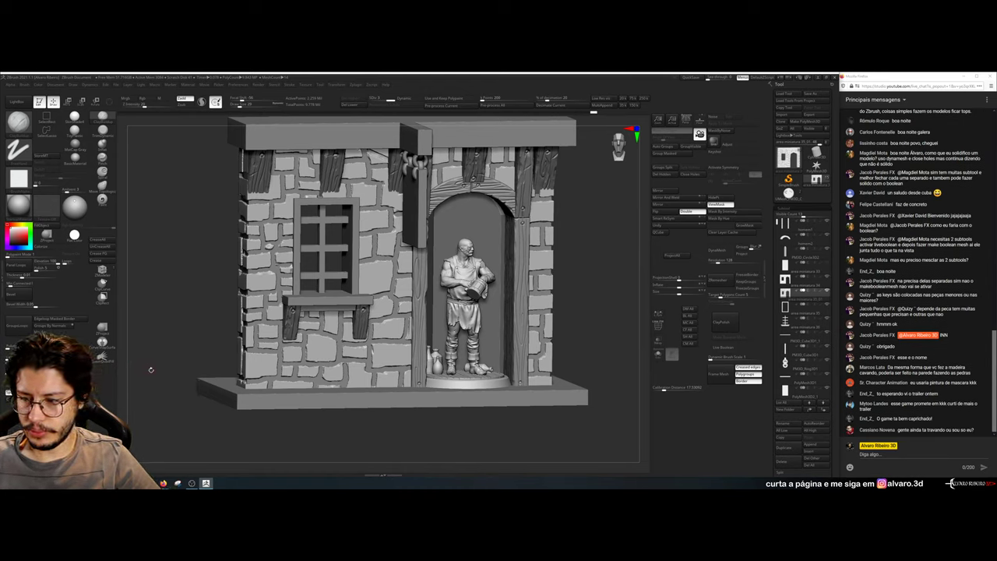
{"action": "key", "text": "super"}
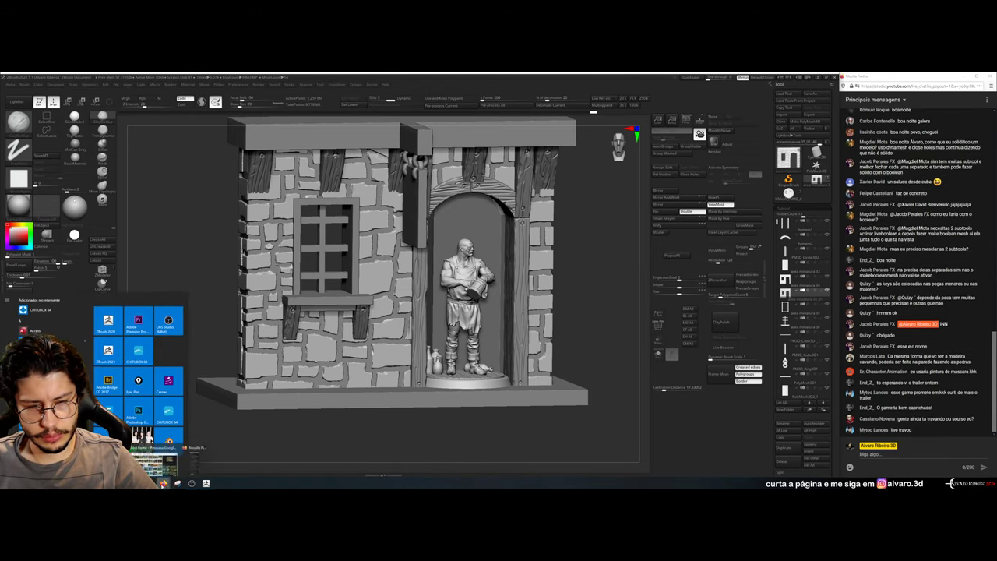
{"action": "left_click", "coordinate": [156, 460]}
{"action": "left_click", "coordinate": [28, 75]}
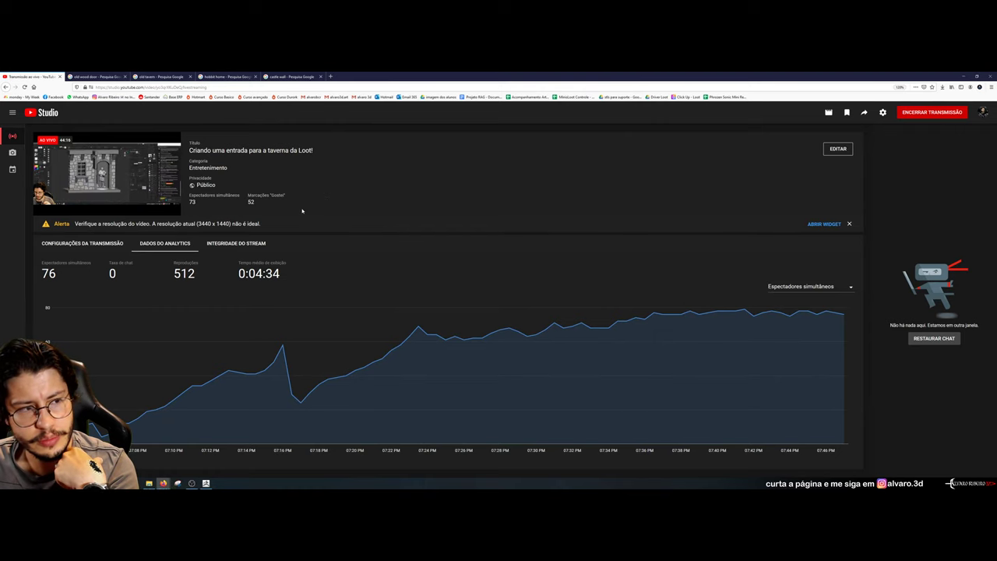
{"action": "left_click", "coordinate": [964, 77]}
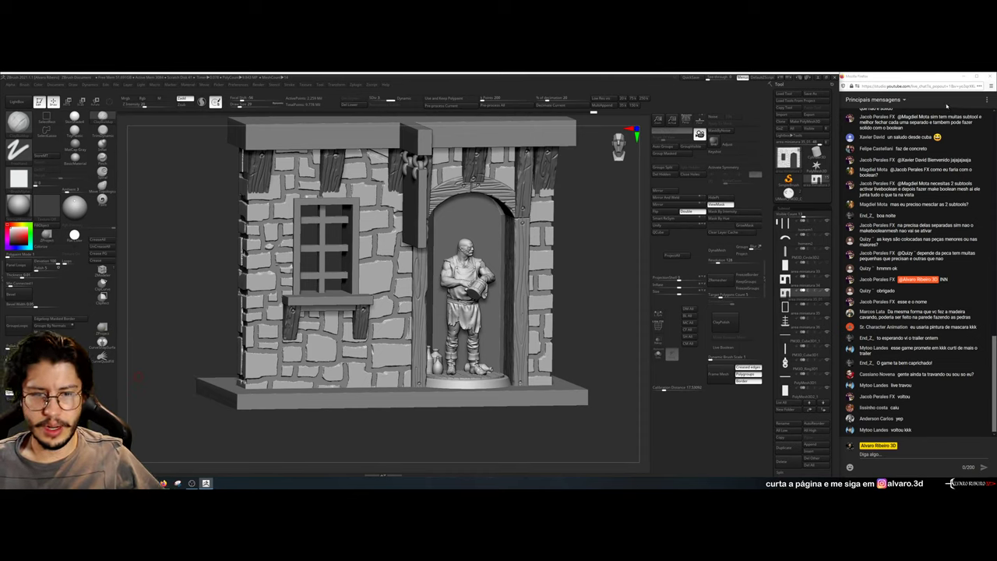
{"action": "left_click_drag", "start_coordinate": [585, 235], "coordinate": [608, 209]}
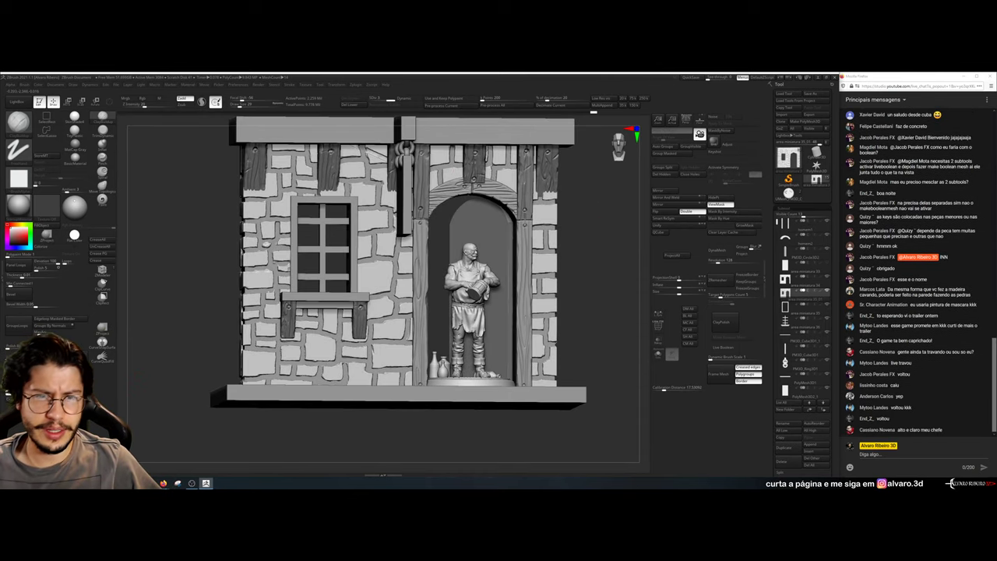
{"action": "key", "text": "s"}
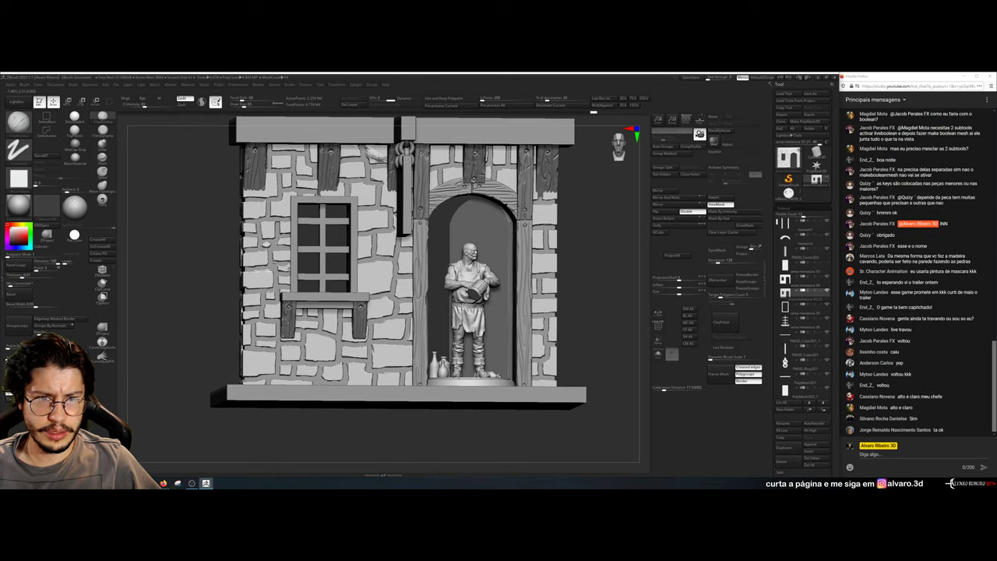
{"action": "key", "text": "b"}
{"action": "key", "text": "t"}
{"action": "key", "text": "d"}
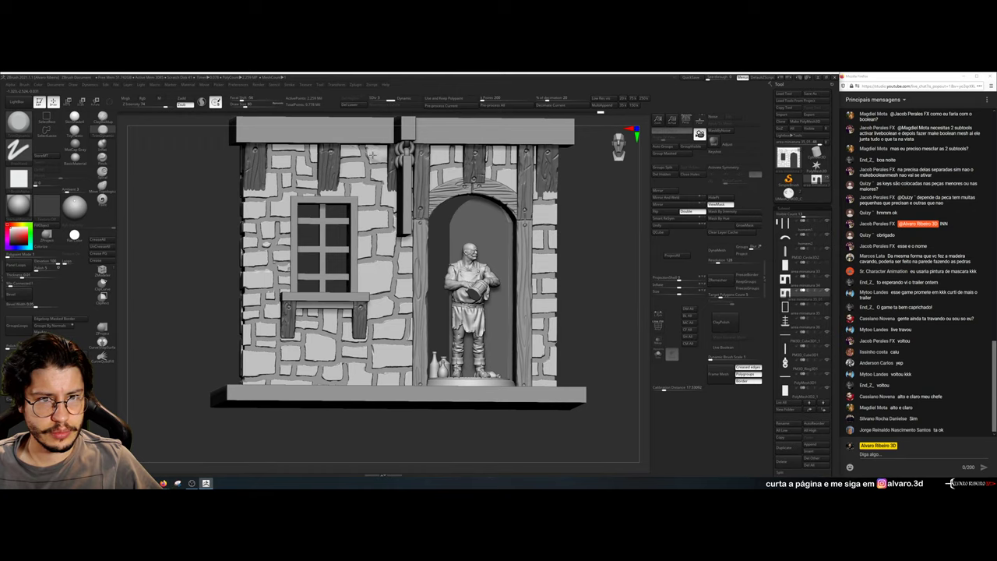
Roughen the stones around the upper part of the window with small ClayBuildup brush strokes
{"action": "left_click_drag", "start_coordinate": [601, 238], "coordinate": [590, 230]}
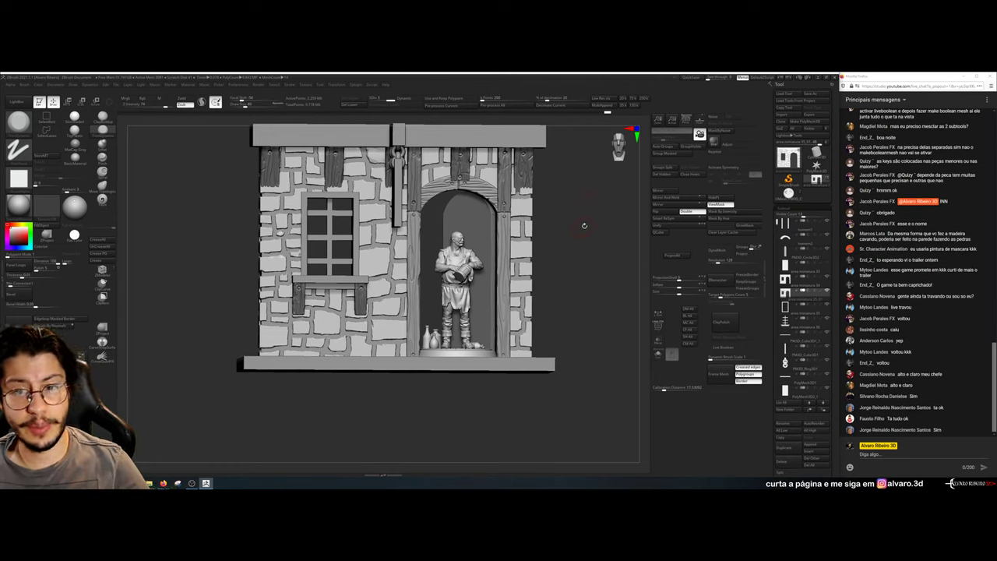
{"action": "left_click_drag", "start_coordinate": [584, 234], "coordinate": [582, 274]}
{"action": "left_click_drag", "start_coordinate": [579, 227], "coordinate": [639, 286], "text": "alt"}
{"action": "mouse_move", "coordinate": [287, 276]}
{"action": "left_mouse_down"}
{"action": "mouse_move", "coordinate": [299, 274]}
{"action": "mouse_move", "coordinate": [280, 269]}
{"action": "left_mouse_up"}
{"action": "key", "text": "b"}
{"action": "key", "text": "c"}
{"action": "key", "text": "b"}
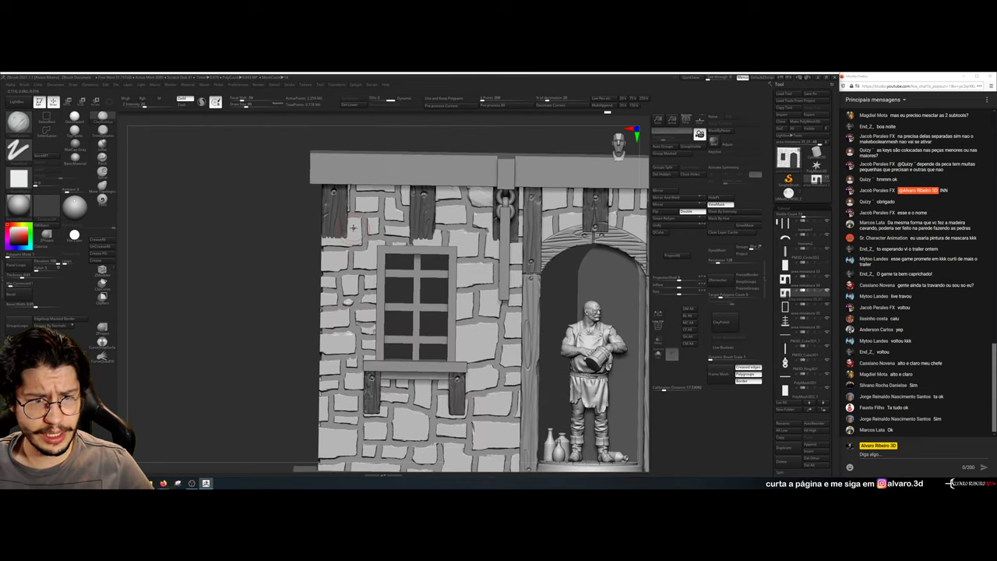
{"action": "key", "text": "["}
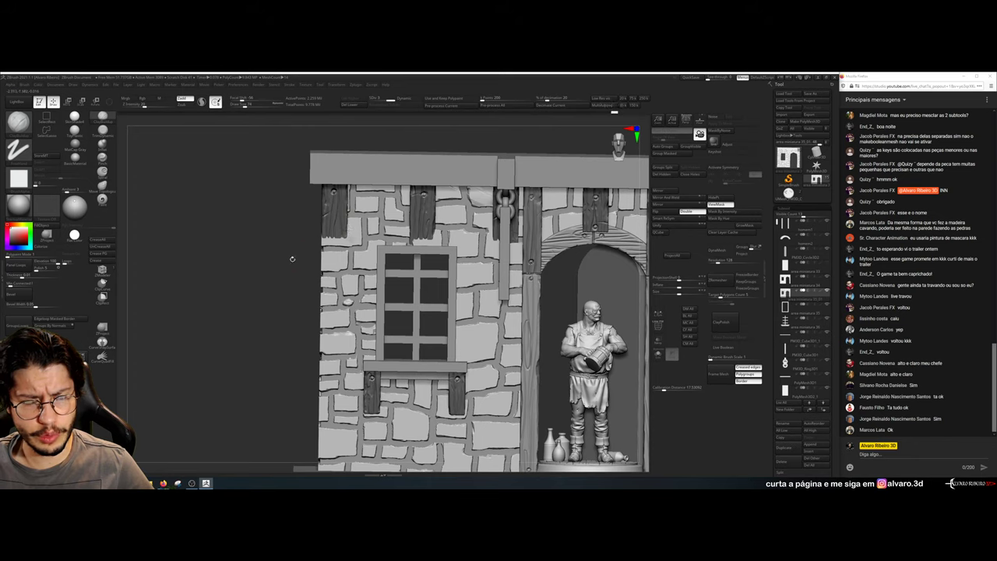
{"action": "left_click_drag", "start_coordinate": [292, 259], "coordinate": [356, 229]}
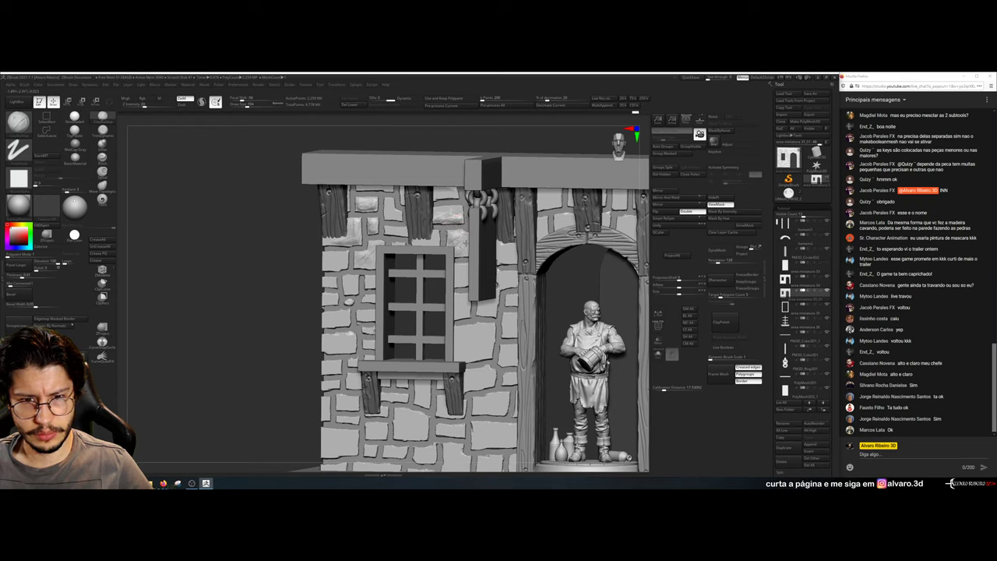
{"action": "left_click_drag", "start_coordinate": [460, 333], "coordinate": [486, 356]}
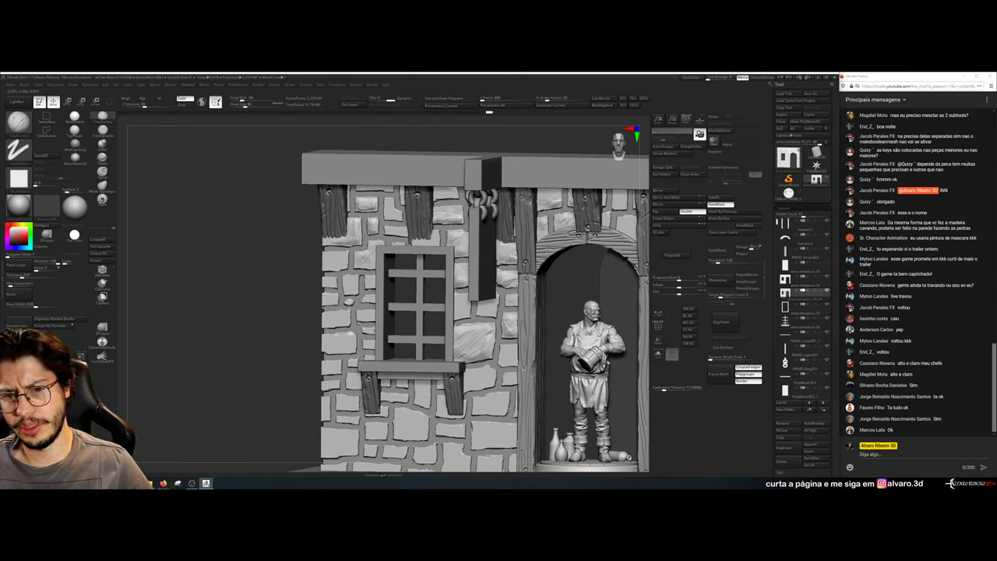
Add ClayBuildup stroke texture to the stones below the window, working along the base to the outer corner
{"action": "left_click_drag", "start_coordinate": [536, 467], "coordinate": [527, 347], "text": "alt"}
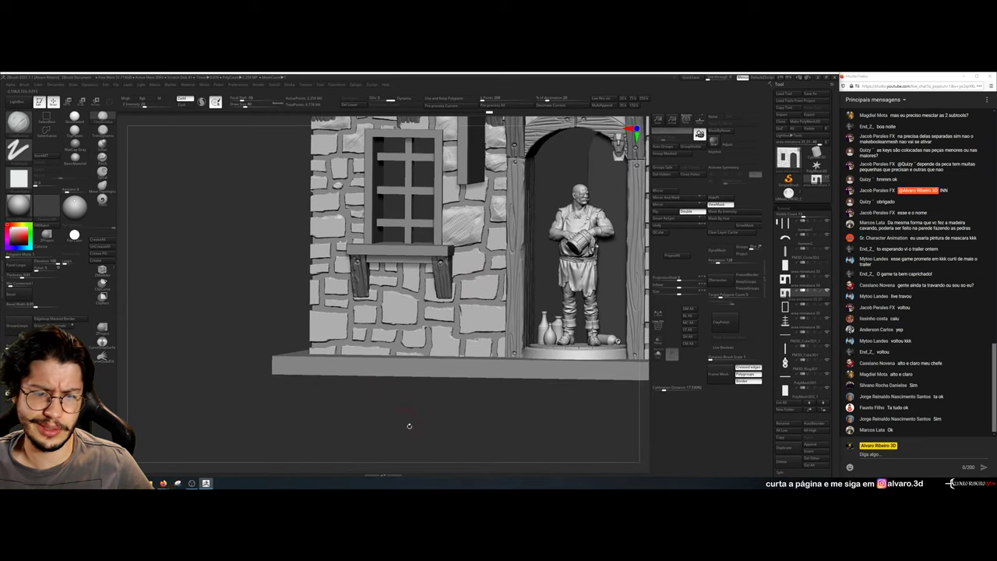
{"action": "left_click_drag", "start_coordinate": [410, 425], "coordinate": [518, 346]}
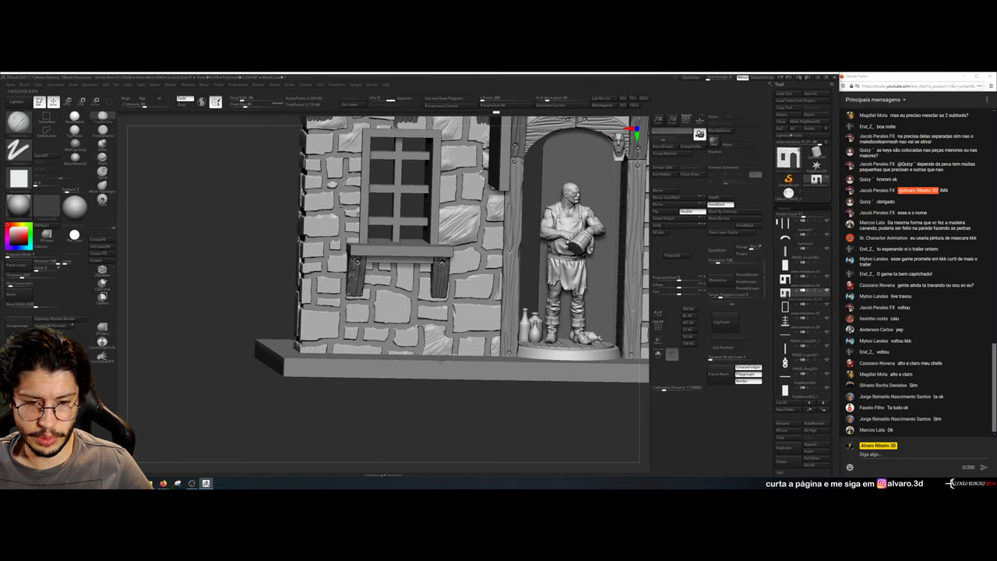
{"action": "mouse_move", "coordinate": [458, 316]}
{"action": "left_mouse_down"}
{"action": "mouse_move", "coordinate": [493, 328]}
{"action": "mouse_move", "coordinate": [483, 346]}
{"action": "left_mouse_up"}
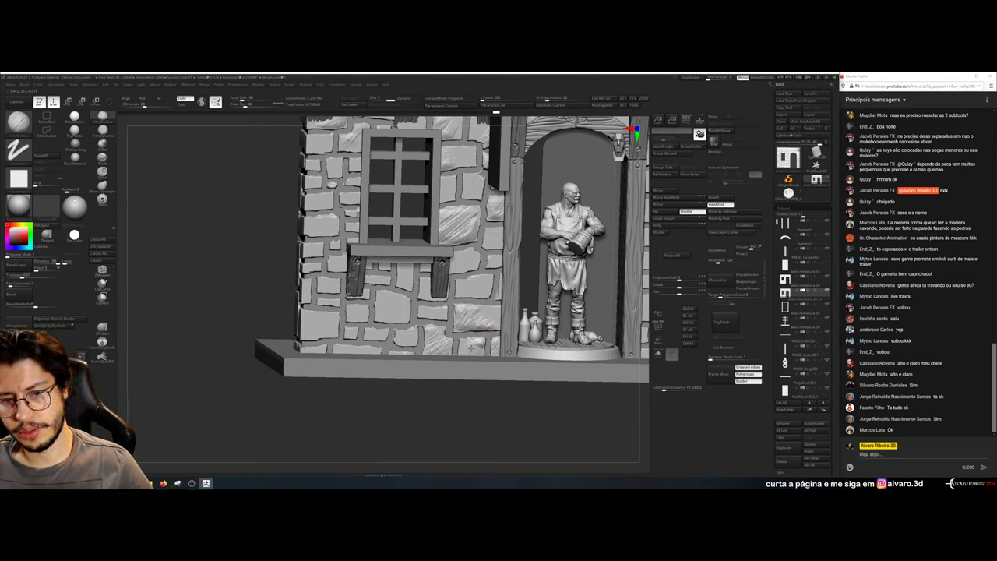
{"action": "mouse_move", "coordinate": [405, 338]}
{"action": "left_mouse_down"}
{"action": "mouse_move", "coordinate": [348, 330]}
{"action": "mouse_move", "coordinate": [307, 350]}
{"action": "left_mouse_up"}
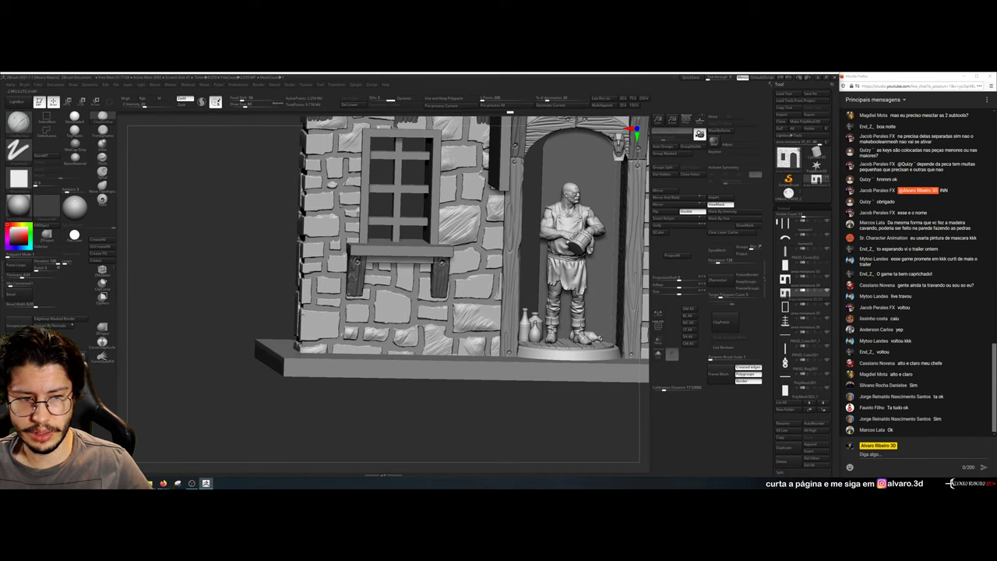
{"action": "mouse_move", "coordinate": [248, 316]}
{"action": "left_mouse_down"}
{"action": "mouse_move", "coordinate": [332, 327]}
{"action": "mouse_move", "coordinate": [320, 334]}
{"action": "left_mouse_up"}
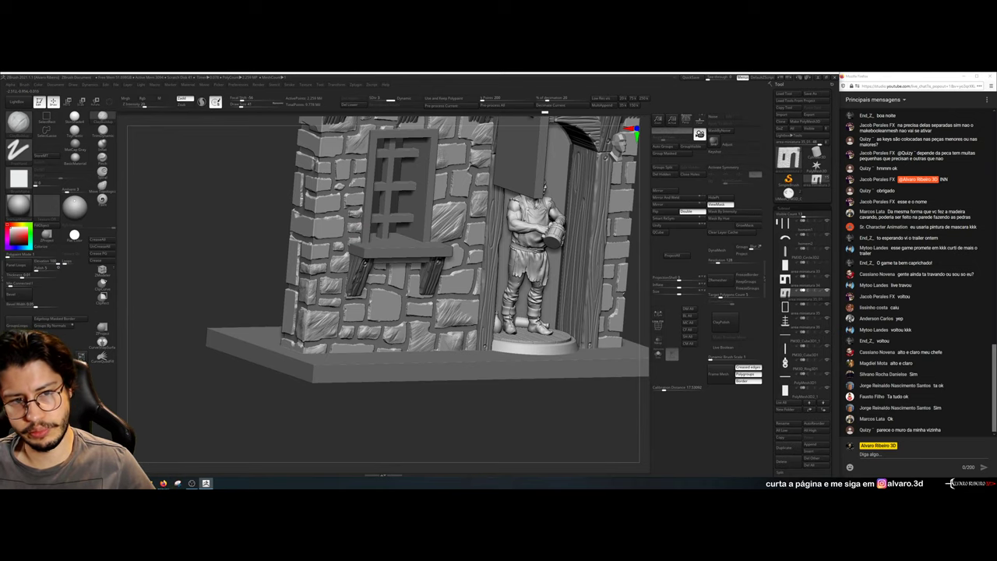
Extend the rough clay texture over the window-side corner stones and the remaining front stones around the window
{"action": "left_click_drag", "start_coordinate": [268, 243], "coordinate": [307, 334], "text": "alt"}
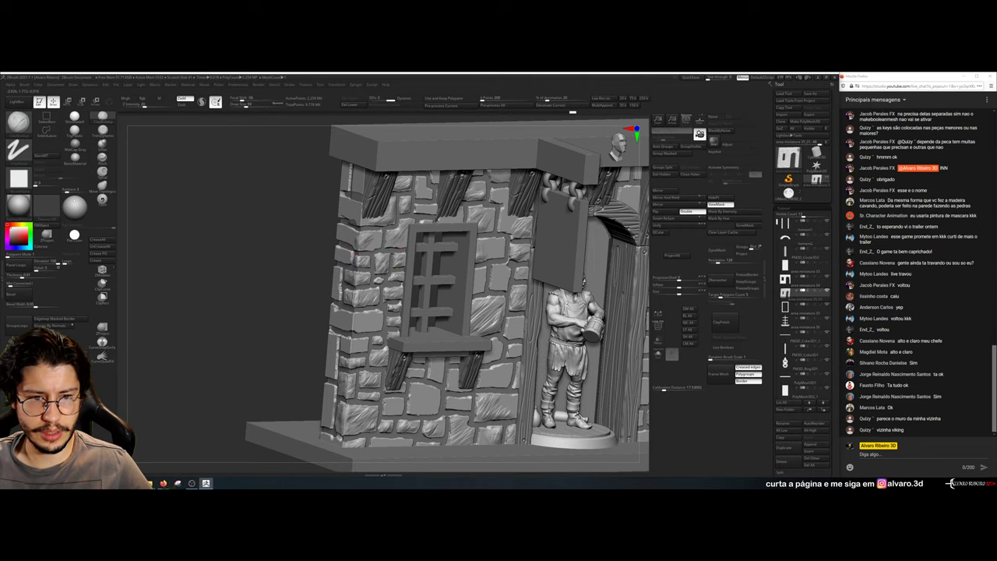
{"action": "mouse_move", "coordinate": [238, 246]}
{"action": "left_mouse_down"}
{"action": "mouse_move", "coordinate": [312, 235]}
{"action": "mouse_move", "coordinate": [352, 243]}
{"action": "left_mouse_up"}
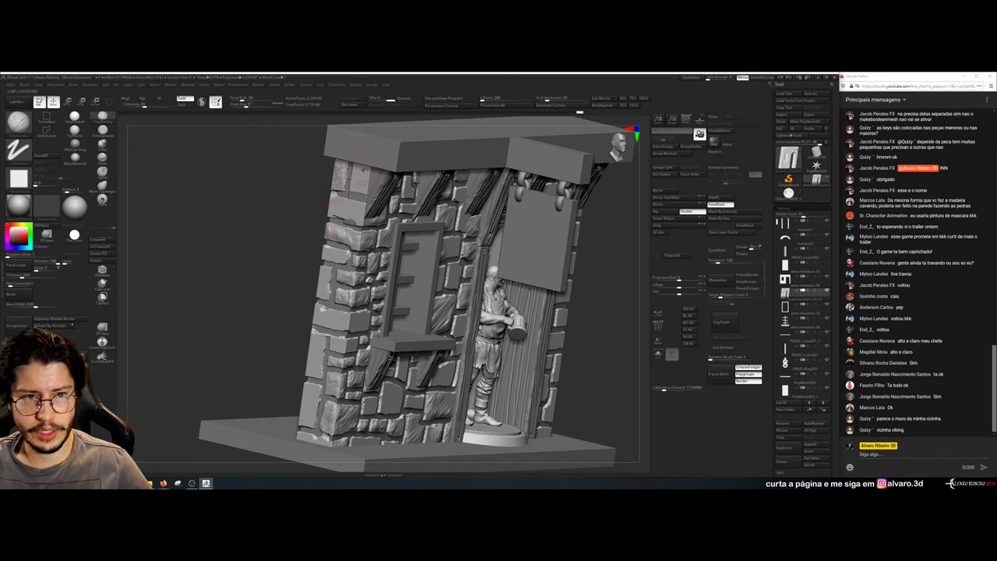
{"action": "right_click_drag", "start_coordinate": [355, 181], "coordinate": [379, 167]}
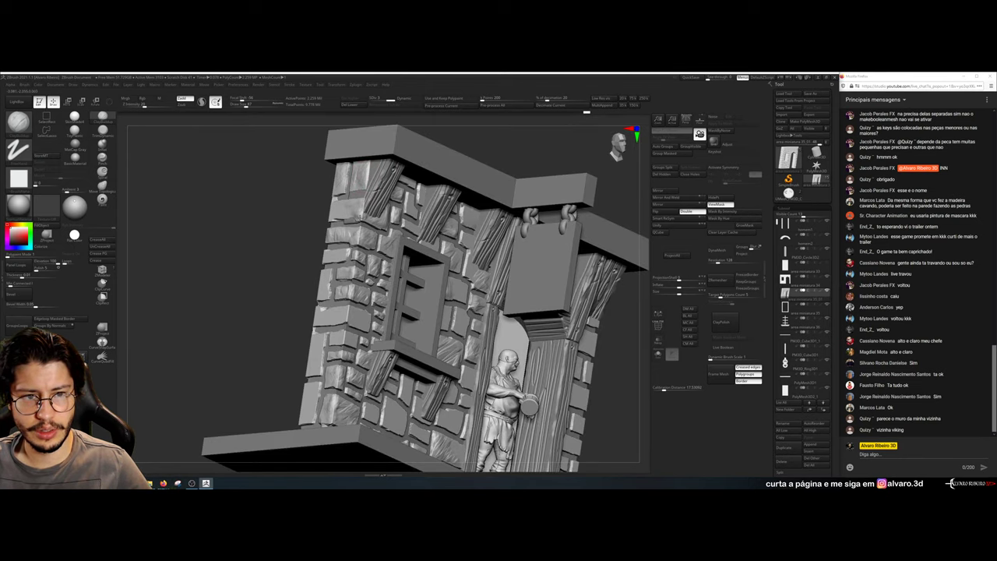
{"action": "right_click_drag", "start_coordinate": [290, 284], "coordinate": [243, 301]}
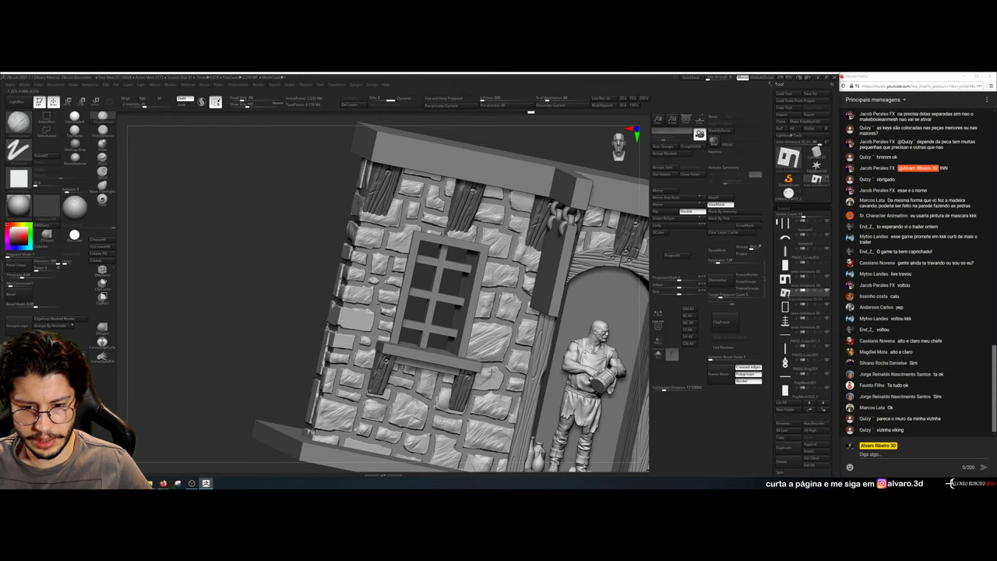
Texture the front stones above and beside the doorway, from the roof beam down to the base
{"action": "mouse_move", "coordinate": [301, 363]}
{"action": "left_mouse_down"}
{"action": "mouse_move", "coordinate": [217, 265]}
{"action": "mouse_move", "coordinate": [183, 263]}
{"action": "mouse_move", "coordinate": [191, 261]}
{"action": "left_mouse_up"}
{"action": "left_click_drag", "start_coordinate": [557, 268], "coordinate": [506, 303], "text": "alt"}
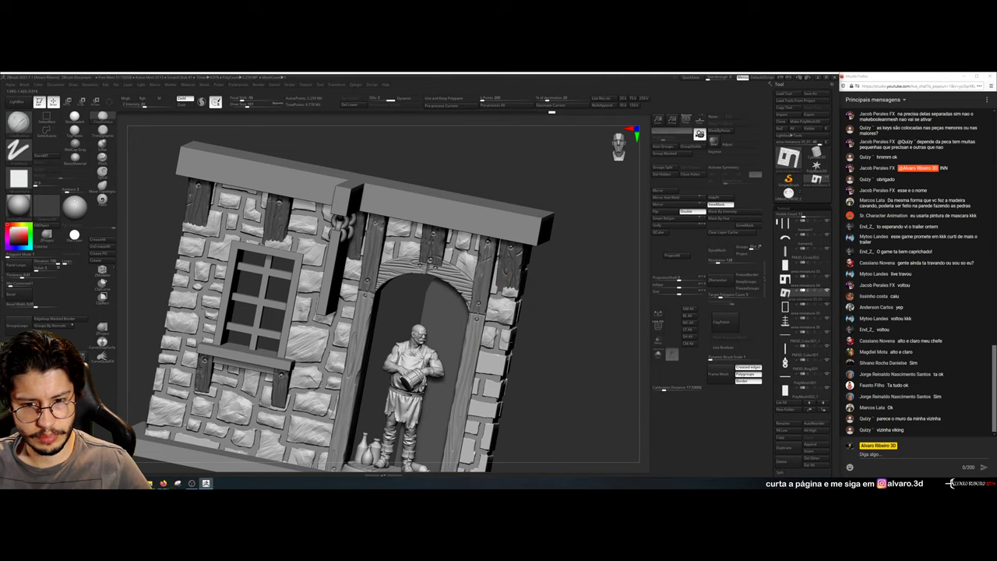
{"action": "left_click_drag", "start_coordinate": [525, 356], "coordinate": [531, 279], "text": "alt"}
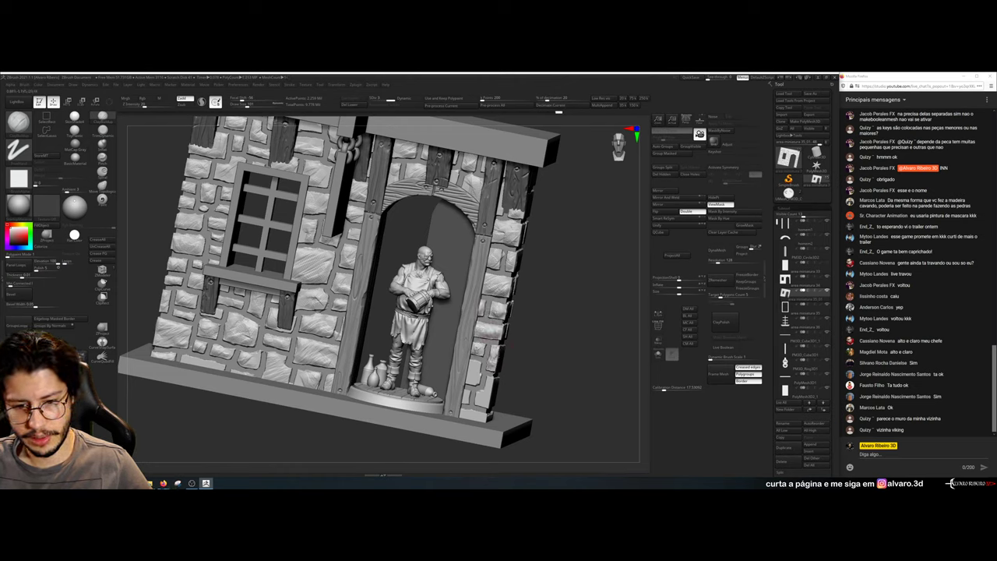
{"action": "left_click_drag", "start_coordinate": [483, 415], "coordinate": [489, 395]}
Brush clay texture onto the doorway-side end-face stones and the untextured stones on the window-side end face
{"action": "mouse_move", "coordinate": [523, 263]}
{"action": "left_mouse_down"}
{"action": "mouse_move", "coordinate": [464, 261]}
{"action": "mouse_move", "coordinate": [533, 266]}
{"action": "left_mouse_up"}
{"action": "key", "text": "["}
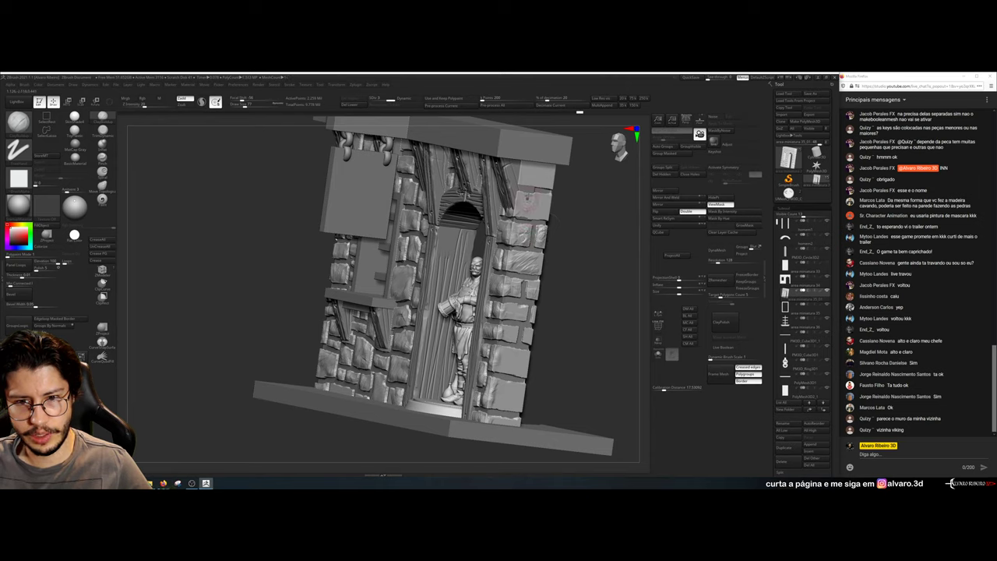
{"action": "mouse_move", "coordinate": [527, 173]}
{"action": "left_mouse_down"}
{"action": "mouse_move", "coordinate": [545, 169]}
{"action": "mouse_move", "coordinate": [548, 183]}
{"action": "left_mouse_up"}
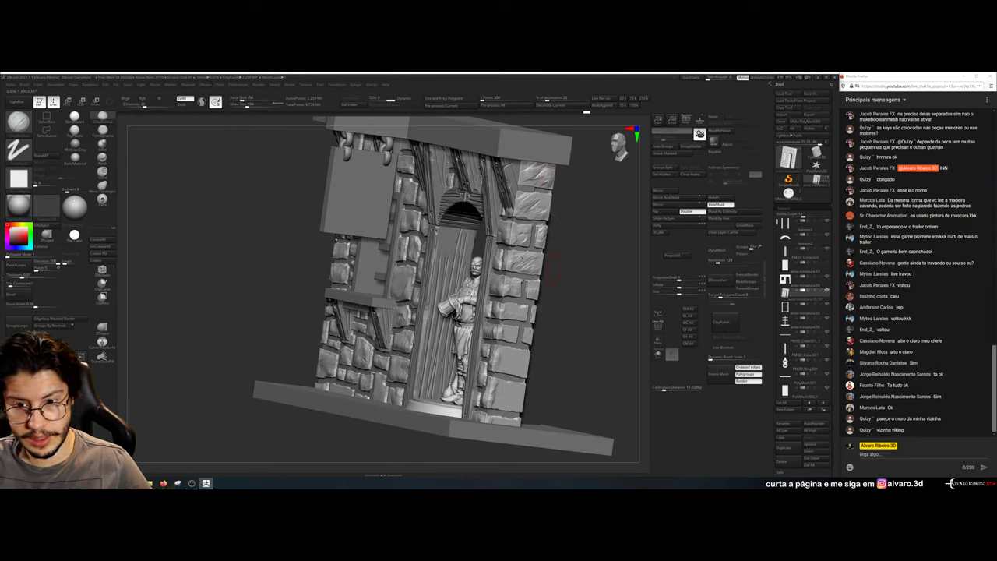
{"action": "mouse_move", "coordinate": [600, 200]}
{"action": "left_mouse_down"}
{"action": "mouse_move", "coordinate": [572, 204]}
{"action": "mouse_move", "coordinate": [601, 201]}
{"action": "mouse_move", "coordinate": [563, 266]}
{"action": "left_mouse_up"}
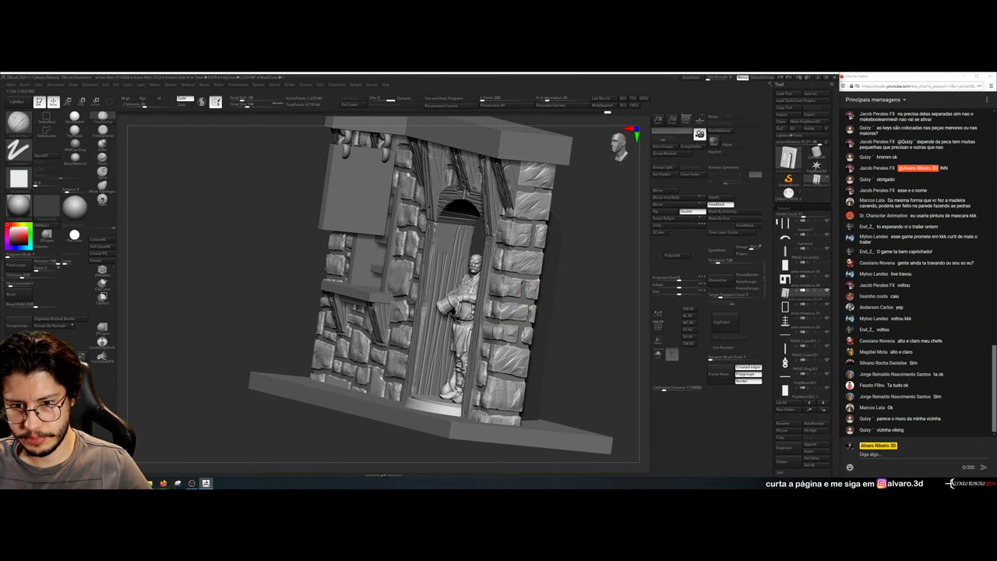
{"action": "left_click_drag", "start_coordinate": [592, 232], "coordinate": [470, 234]}
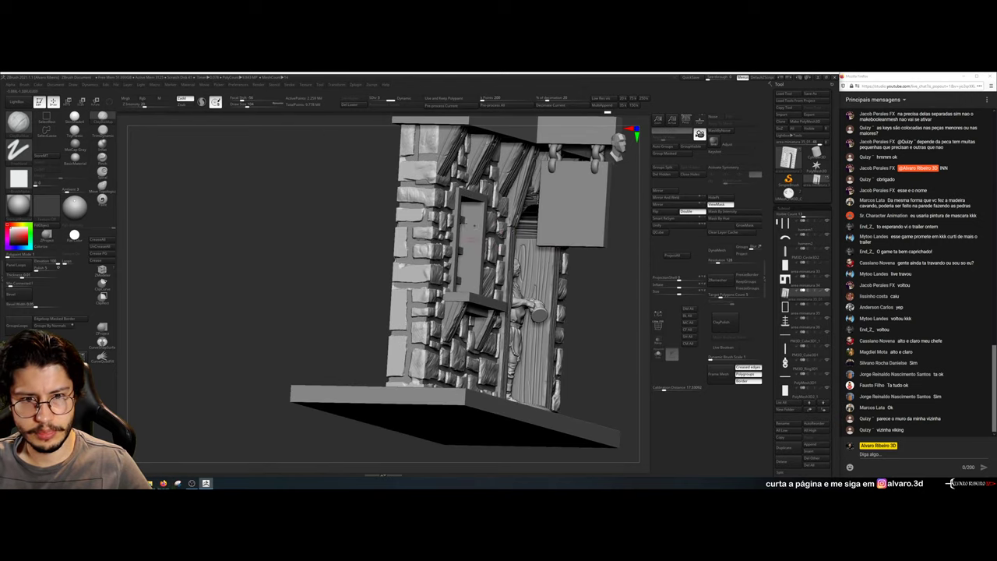
{"action": "mouse_move", "coordinate": [400, 212]}
{"action": "left_mouse_down"}
{"action": "mouse_move", "coordinate": [412, 222]}
{"action": "mouse_move", "coordinate": [400, 276]}
{"action": "mouse_move", "coordinate": [414, 285]}
{"action": "mouse_move", "coordinate": [405, 243]}
{"action": "left_mouse_up"}
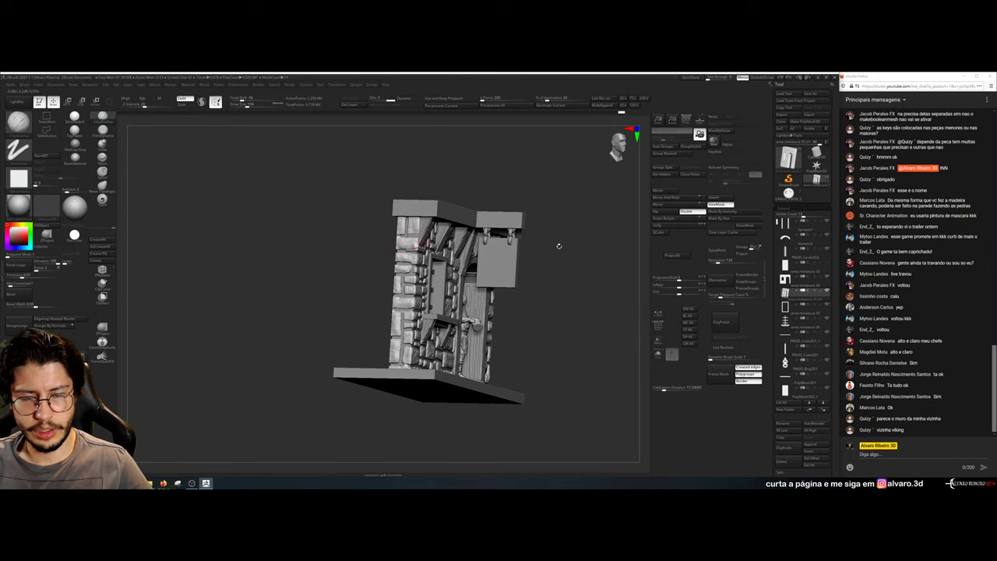
Apply the Inflate deformation to the stone wall to puff up the stones
{"action": "left_click_drag", "start_coordinate": [559, 245], "coordinate": [472, 254]}
{"action": "left_click_drag", "start_coordinate": [341, 307], "coordinate": [349, 361], "text": "alt"}
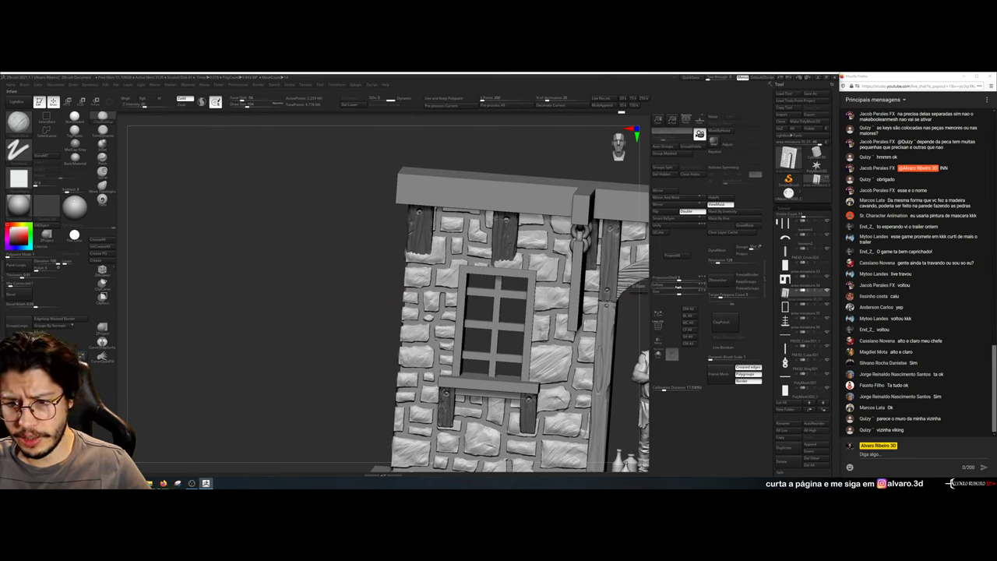
{"action": "left_click", "coordinate": [677, 287]}
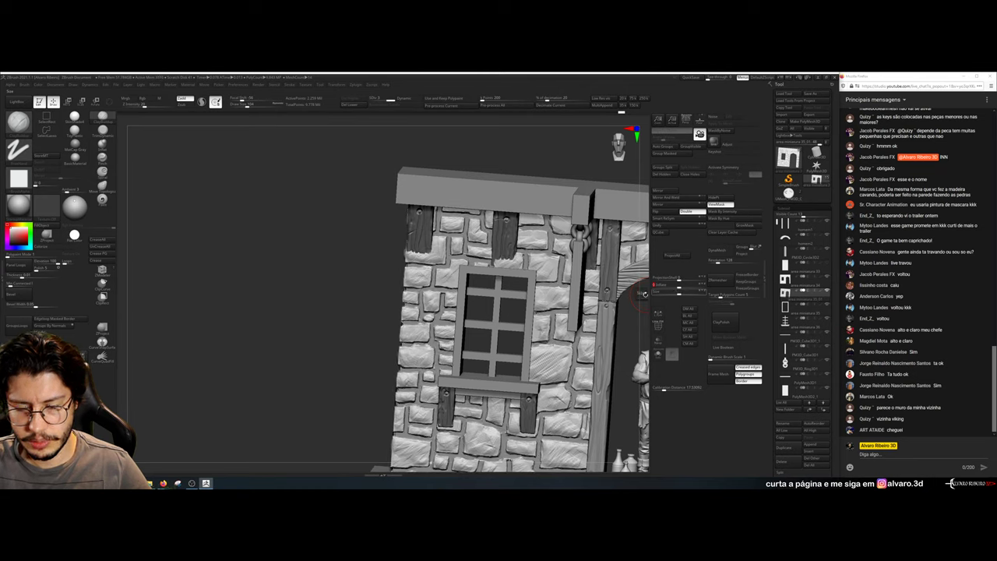
{"action": "key", "text": "f"}
Trim the stones on the window-side end face and outer corner with the TrimDynamic brush
{"action": "left_click_drag", "start_coordinate": [326, 299], "coordinate": [418, 279], "text": "alt"}
{"action": "key", "text": "b"}
{"action": "key", "text": "t"}
{"action": "key", "text": "d"}
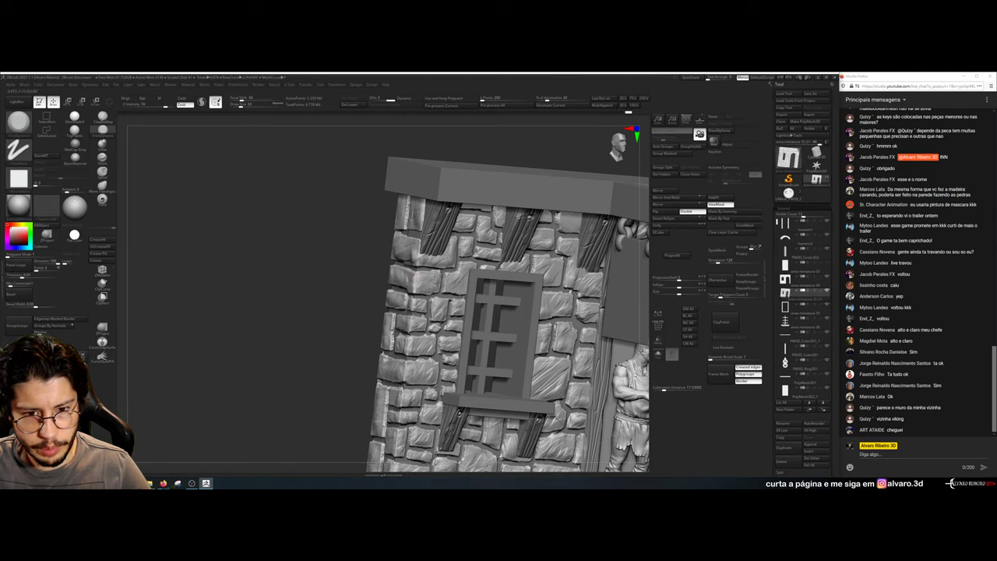
{"action": "left_click_drag", "start_coordinate": [367, 285], "coordinate": [396, 301]}
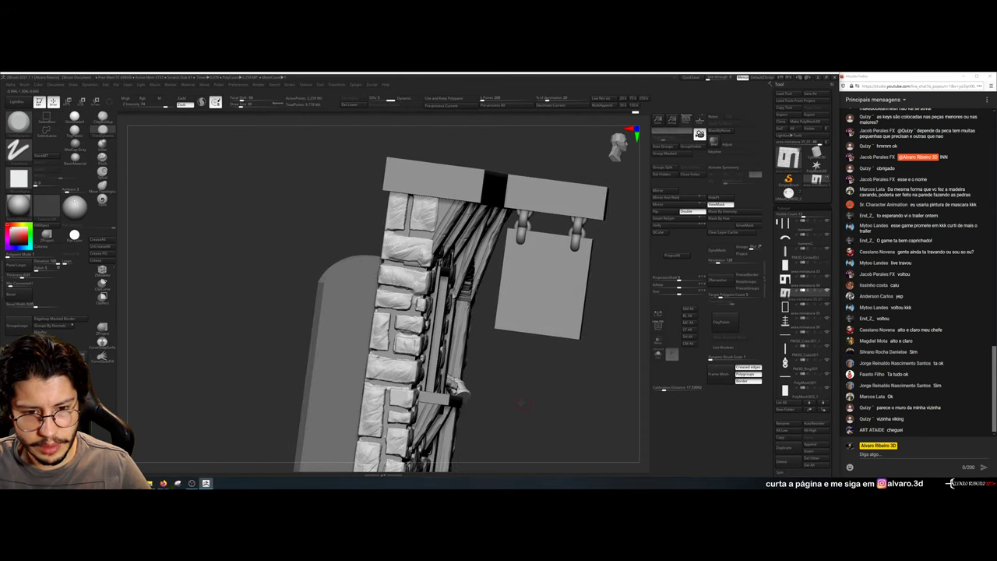
{"action": "left_click_drag", "start_coordinate": [521, 405], "coordinate": [416, 325]}
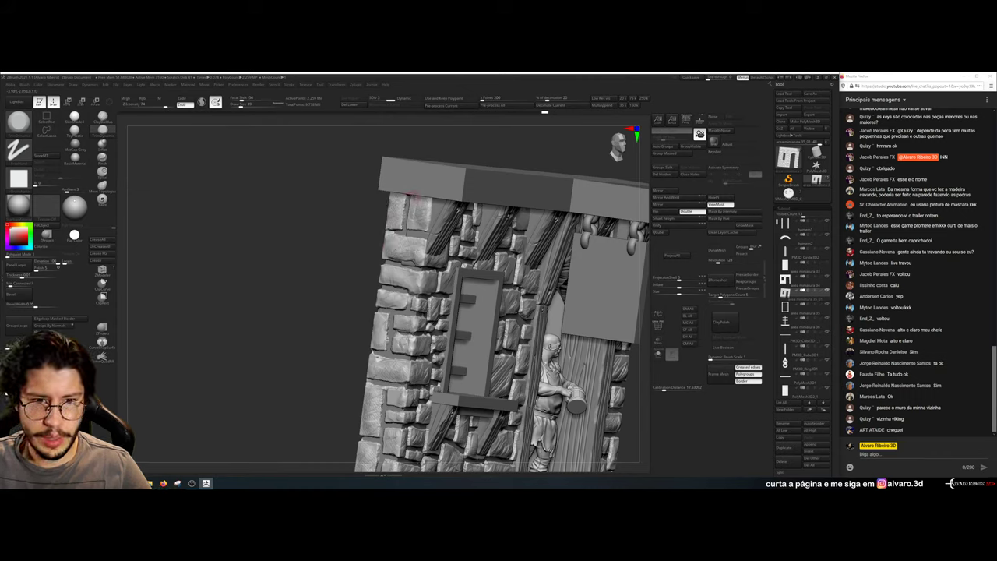
Flatten the edges of the upper corner stones and the front stones beneath the roof beam with TrimDynamic
{"action": "left_click_drag", "start_coordinate": [416, 209], "coordinate": [416, 226]}
{"action": "mouse_move", "coordinate": [356, 278]}
{"action": "left_mouse_down"}
{"action": "mouse_move", "coordinate": [422, 261]}
{"action": "mouse_move", "coordinate": [366, 265]}
{"action": "left_mouse_up"}
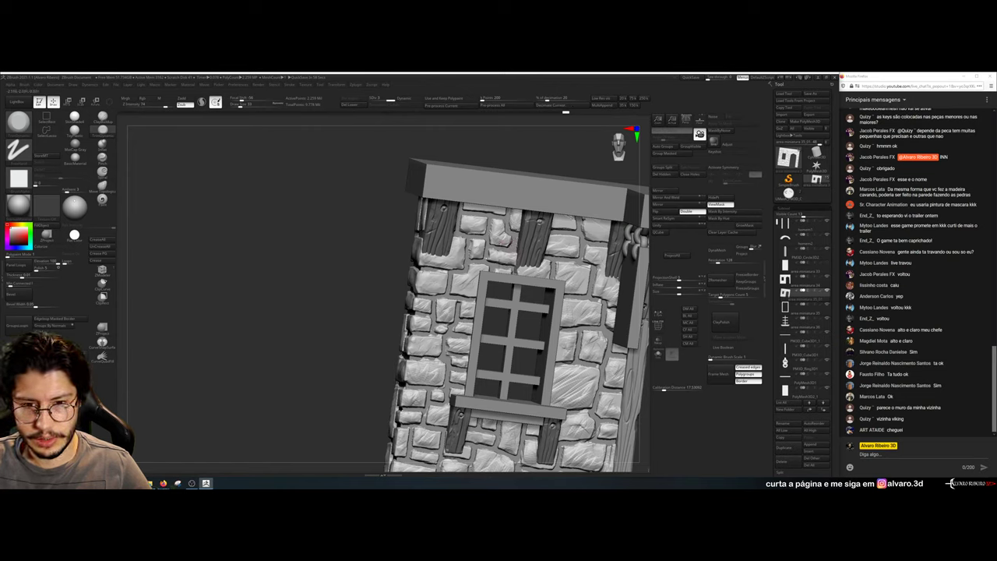
{"action": "left_click_drag", "start_coordinate": [404, 234], "coordinate": [372, 218]}
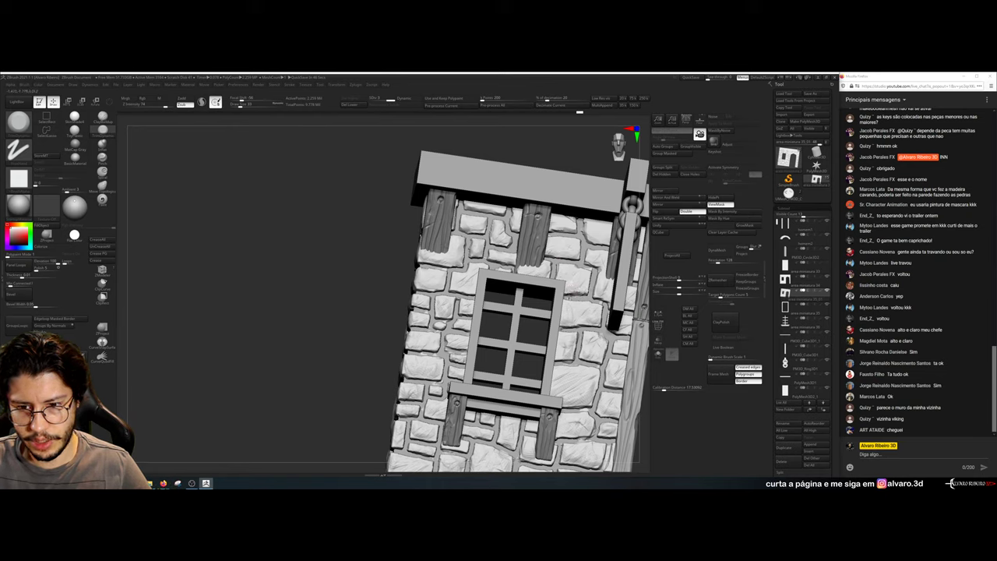
{"action": "left_click_drag", "start_coordinate": [387, 330], "coordinate": [413, 341]}
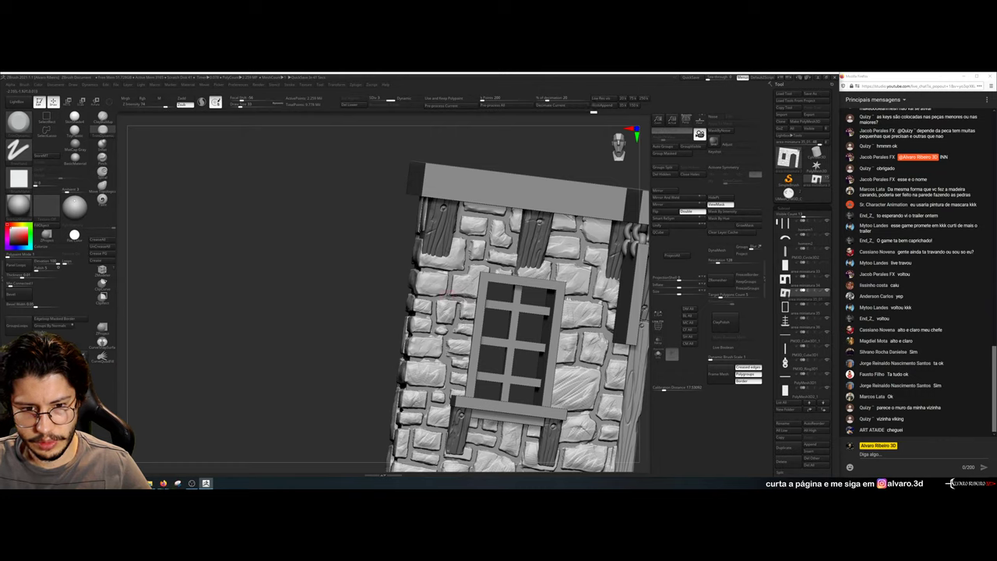
Trim the front stones between the window and the outer corner, working down past the sill
{"action": "left_click_drag", "start_coordinate": [336, 280], "coordinate": [338, 317], "text": "alt"}
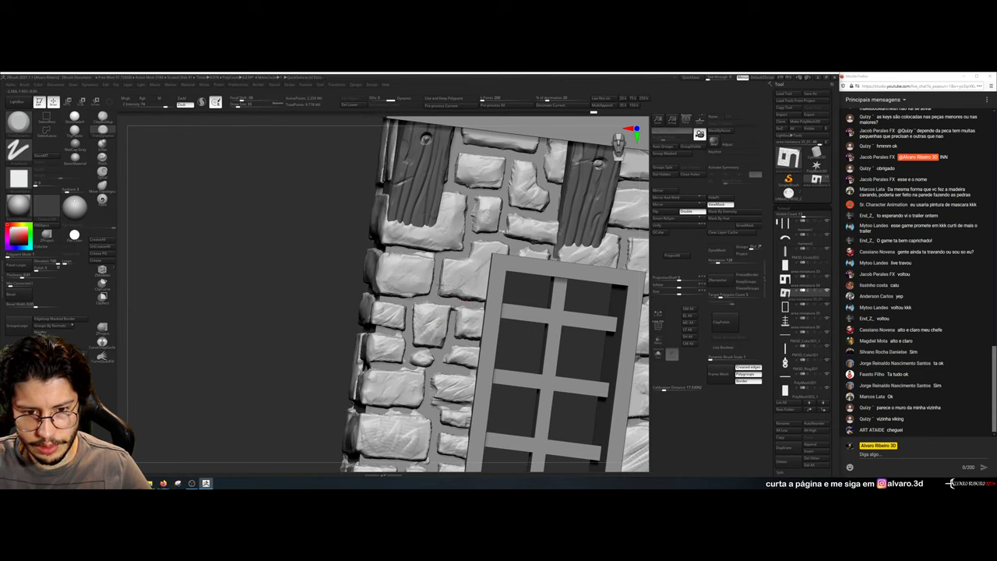
{"action": "left_click_drag", "start_coordinate": [319, 370], "coordinate": [324, 275], "text": "alt"}
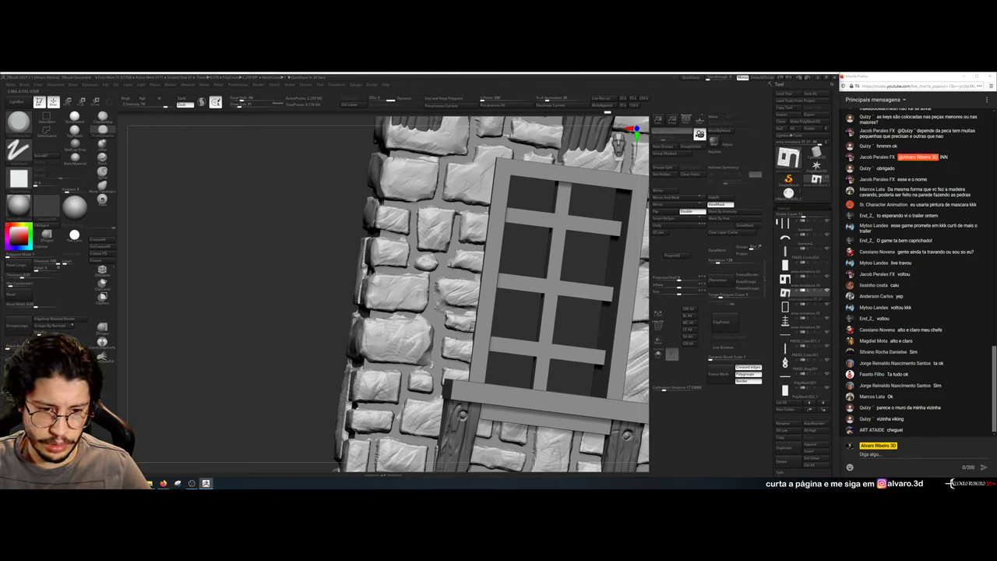
{"action": "left_click_drag", "start_coordinate": [307, 452], "coordinate": [318, 361], "text": "alt"}
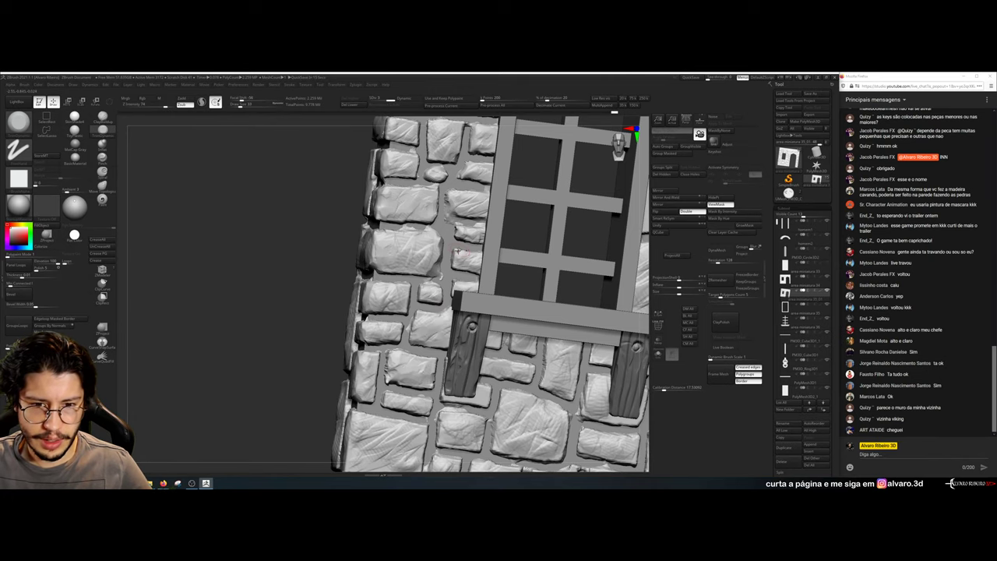
Trim the lower corner and window-side end-face stones down to the base, chiselling their edges
{"action": "left_click_drag", "start_coordinate": [375, 261], "coordinate": [372, 254]}
{"action": "left_click_drag", "start_coordinate": [318, 296], "coordinate": [372, 300]}
{"action": "right_click_drag", "start_coordinate": [295, 328], "coordinate": [363, 288]}
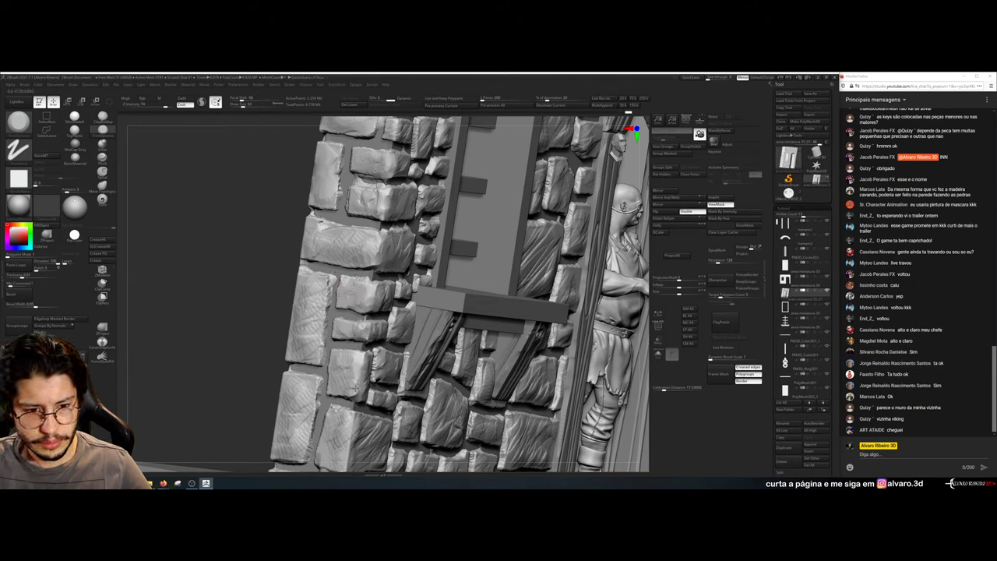
{"action": "right_click_drag", "start_coordinate": [347, 429], "coordinate": [356, 405]}
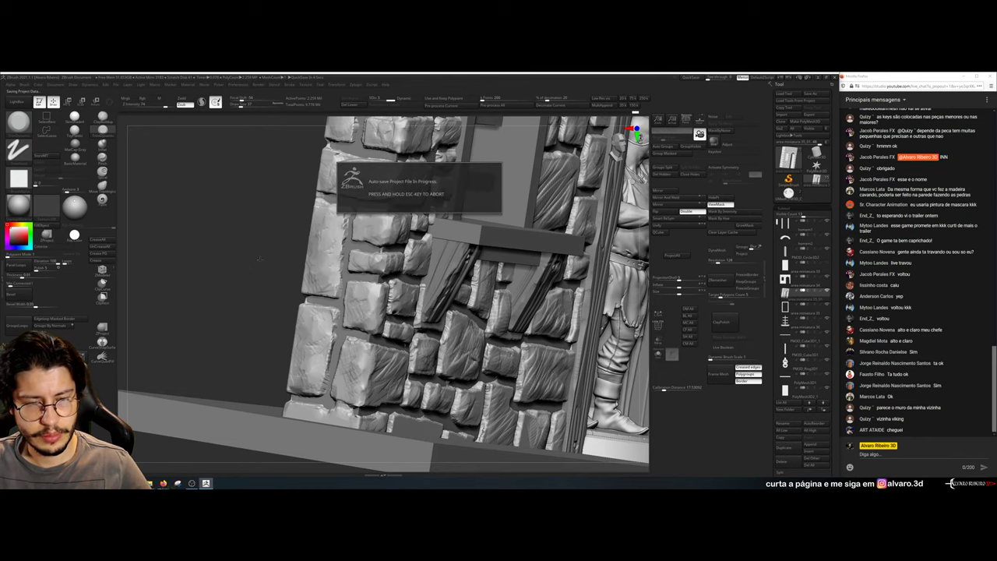
Touch up the trimmed stones on the window-side corner, the front wall and the door-side end face
{"action": "right_click_drag", "start_coordinate": [335, 207], "coordinate": [337, 173], "text": "ctrl"}
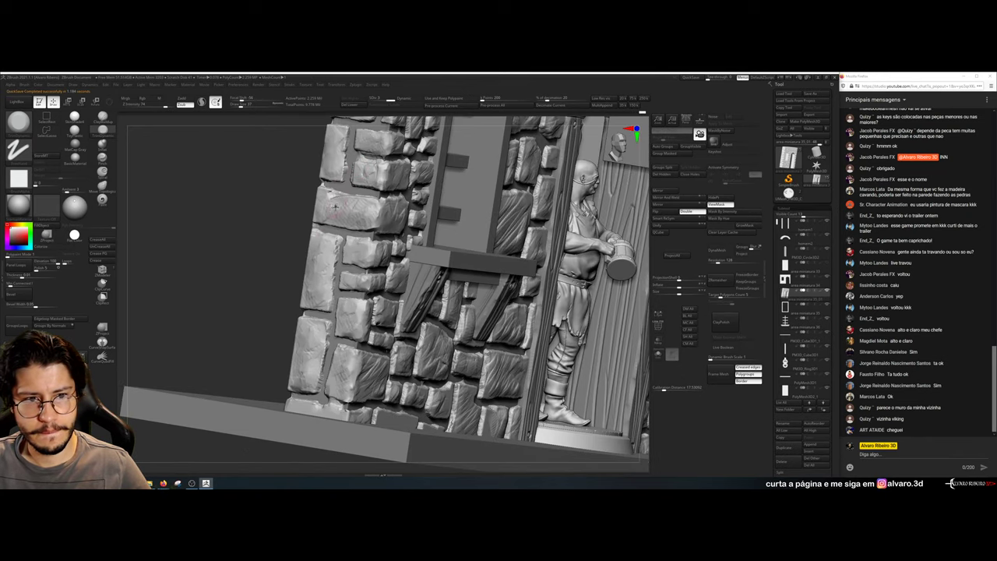
{"action": "right_click_drag", "start_coordinate": [309, 233], "coordinate": [311, 194], "text": "ctrl"}
{"action": "right_click_drag", "start_coordinate": [623, 274], "coordinate": [545, 312]}
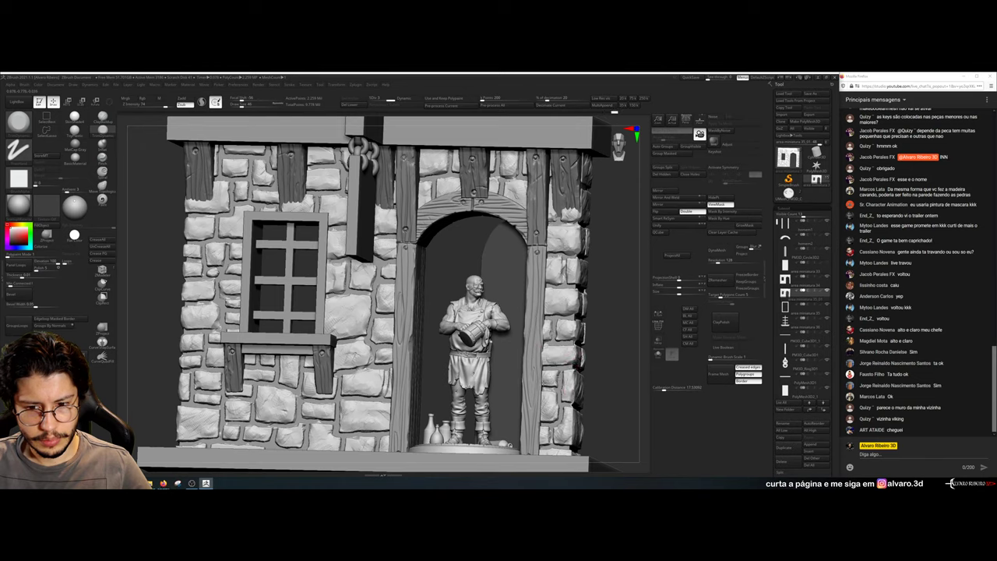
{"action": "left_click_drag", "start_coordinate": [617, 416], "coordinate": [540, 360]}
{"action": "left_click_drag", "start_coordinate": [567, 326], "coordinate": [578, 294]}
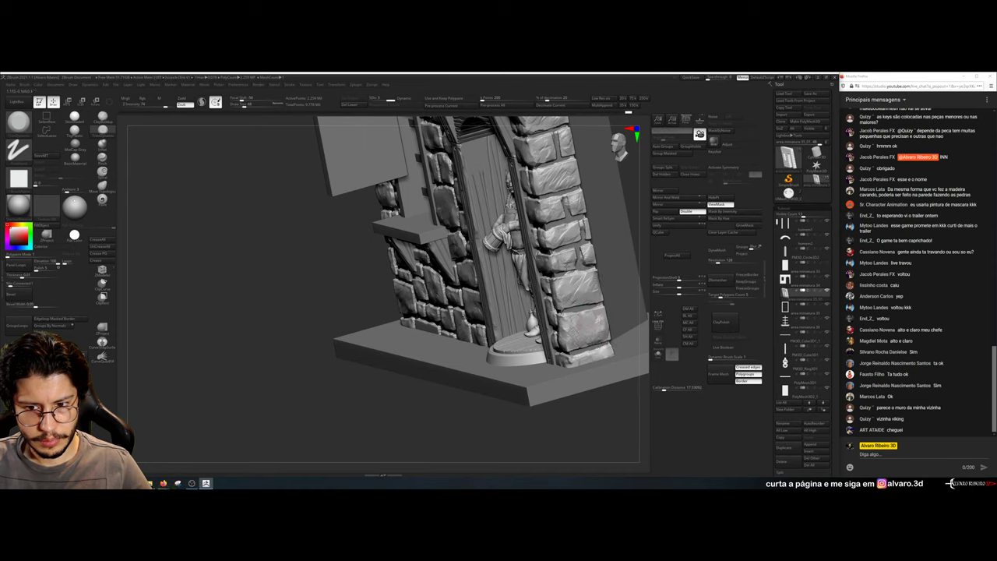
{"action": "left_click_drag", "start_coordinate": [525, 249], "coordinate": [570, 246]}
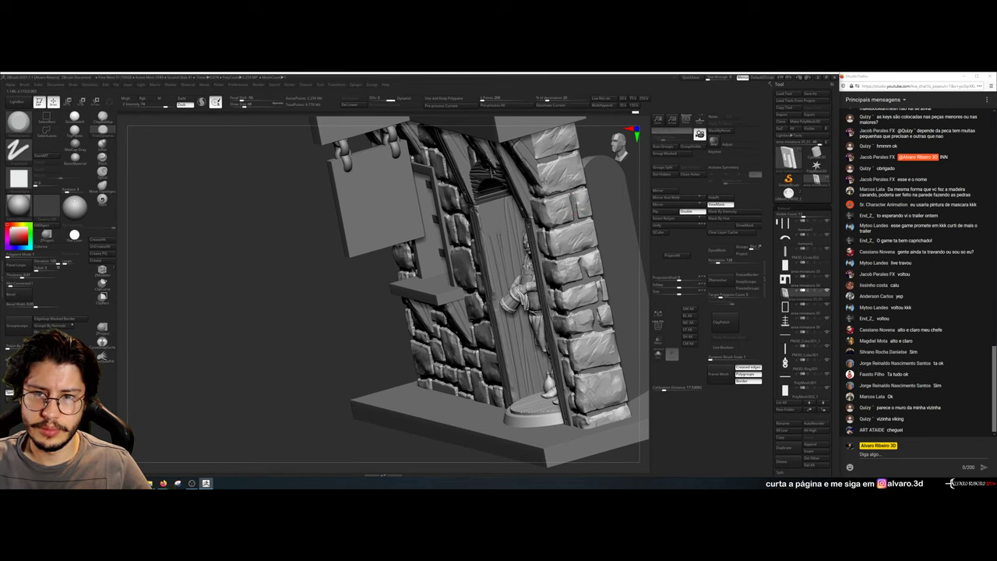
{"action": "left_click_drag", "start_coordinate": [350, 283], "coordinate": [452, 175]}
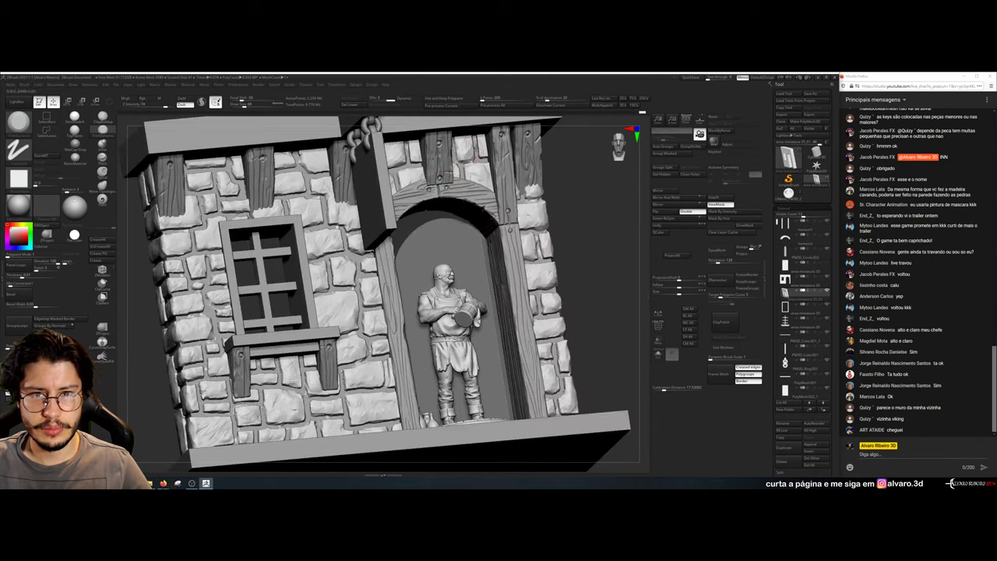
{"action": "mouse_move", "coordinate": [571, 190]}
{"action": "left_mouse_down", "text": "alt"}
{"action": "mouse_move", "coordinate": [567, 156]}
{"action": "mouse_move", "coordinate": [564, 200]}
{"action": "mouse_move", "coordinate": [600, 230]}
{"action": "mouse_move", "coordinate": [603, 248]}
{"action": "left_mouse_up", "text": "alt"}
Sculpt the joint between the front stones just beside the window sill, between the window and the doorpost
{"action": "key", "text": "2"}
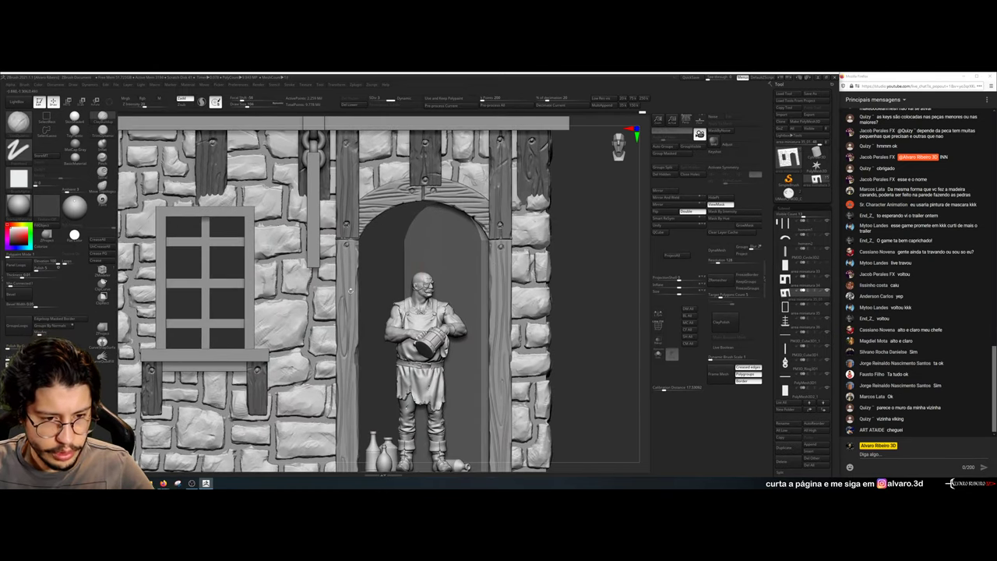
{"action": "mouse_move", "coordinate": [301, 345]}
{"action": "left_mouse_down"}
{"action": "mouse_move", "coordinate": [286, 349]}
{"action": "mouse_move", "coordinate": [296, 350]}
{"action": "left_mouse_up"}
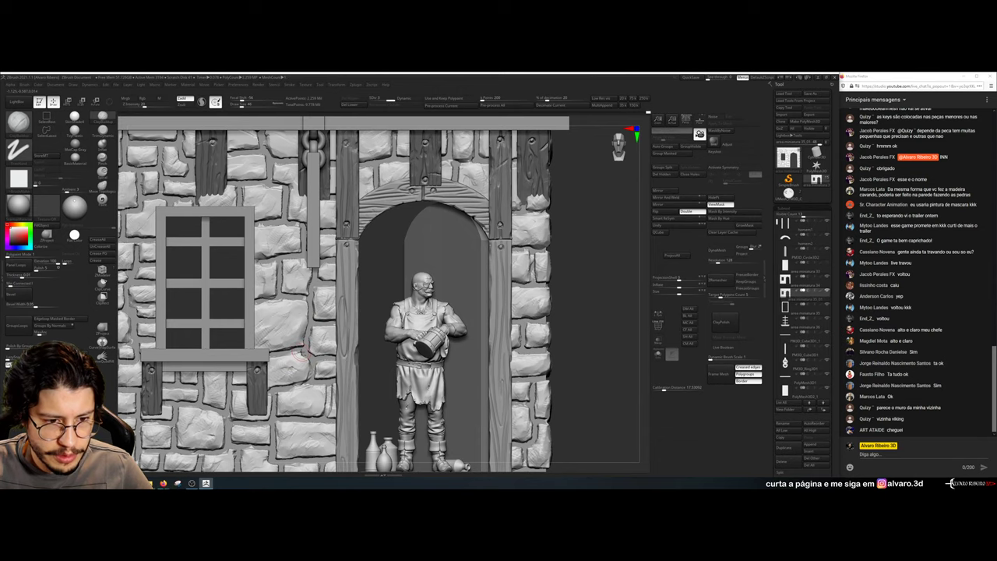
{"action": "left_click_drag", "start_coordinate": [586, 296], "coordinate": [572, 266], "text": "alt"}
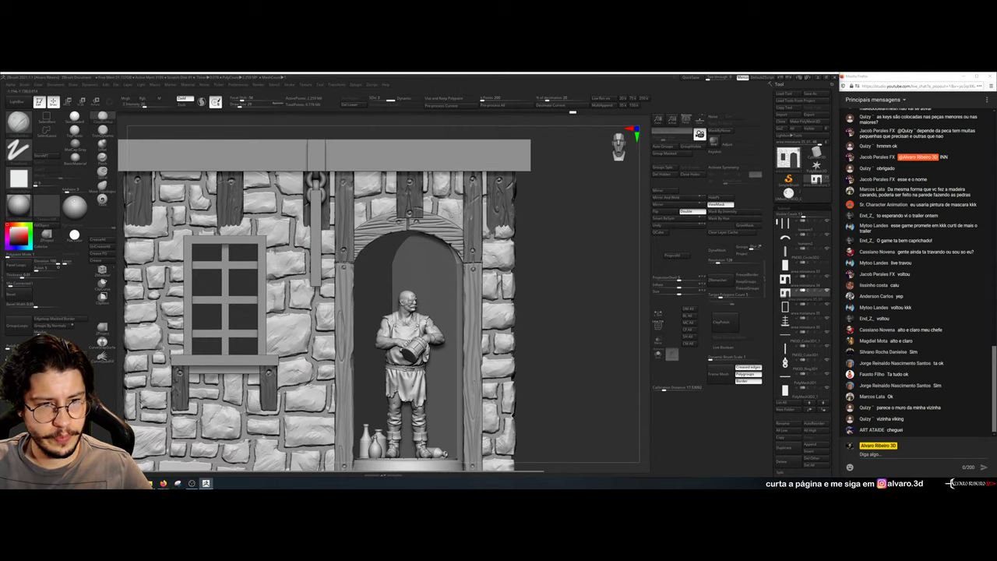
{"action": "left_click_drag", "start_coordinate": [122, 288], "coordinate": [297, 218], "text": "alt"}
Isolate the plain backing wall and trim its window-side front vertical edge from top to base
{"action": "left_click", "coordinate": [287, 224], "text": "alt"}
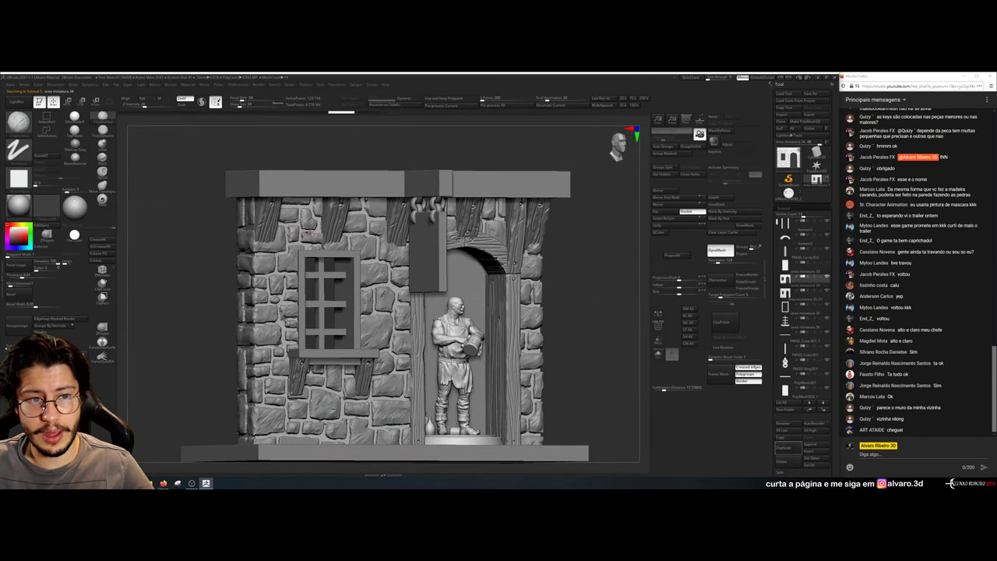
{"action": "left_click", "coordinate": [658, 355]}
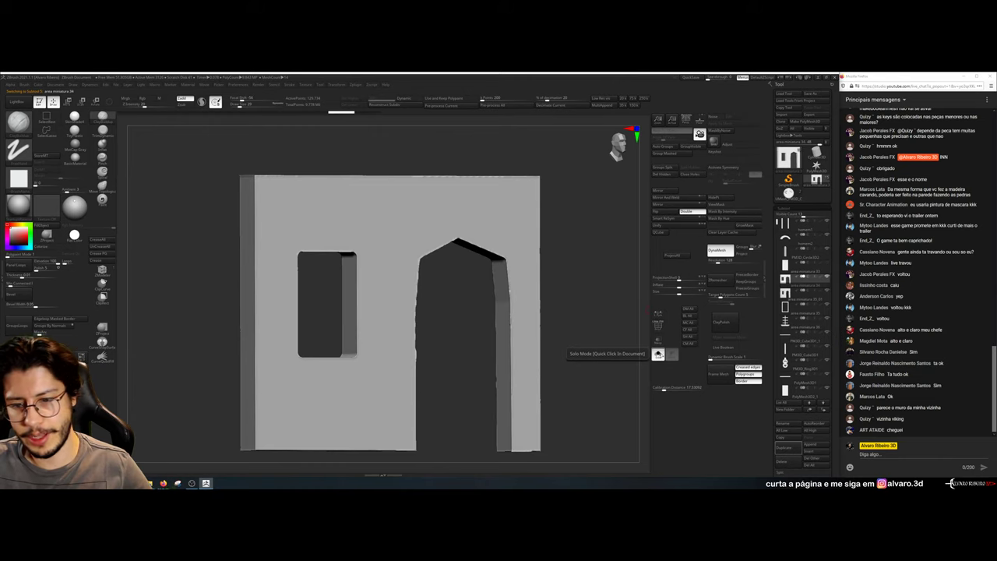
{"action": "left_click", "coordinate": [659, 355]}
{"action": "left_click_drag", "start_coordinate": [561, 261], "coordinate": [567, 269]}
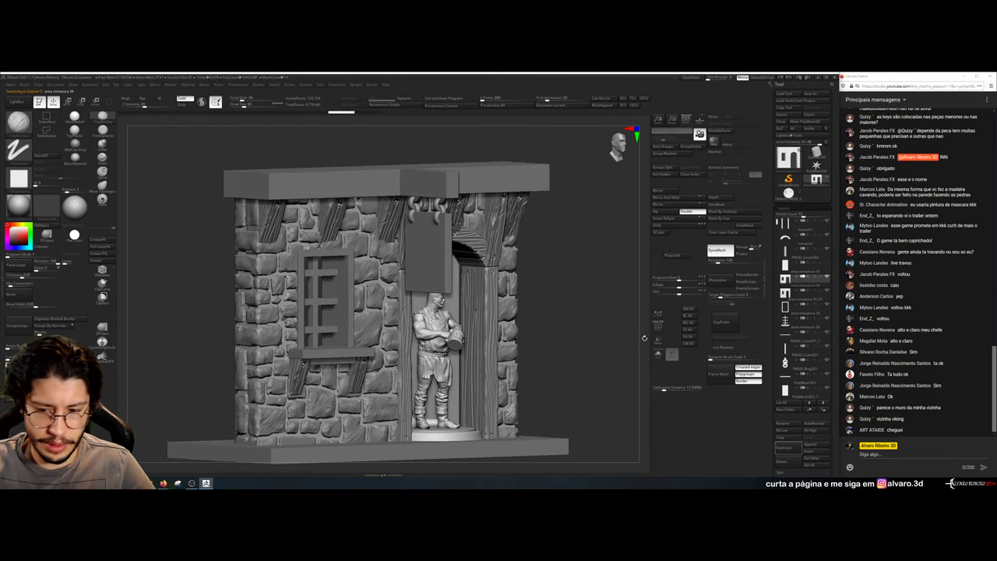
{"action": "left_click", "coordinate": [659, 354]}
{"action": "left_click_drag", "start_coordinate": [540, 300], "coordinate": [559, 294]}
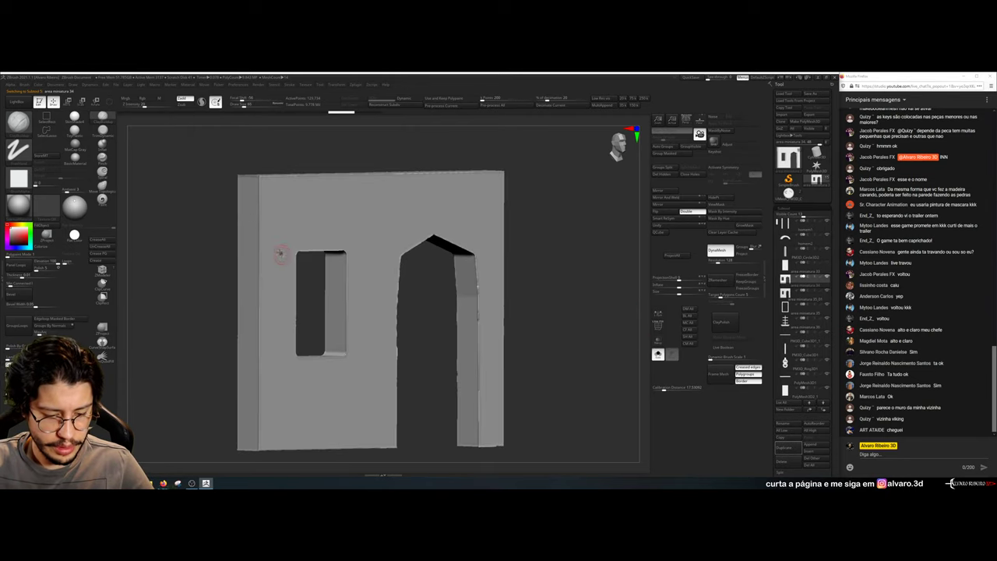
{"action": "mouse_move", "coordinate": [257, 206]}
{"action": "left_mouse_down"}
{"action": "mouse_move", "coordinate": [260, 183]}
{"action": "mouse_move", "coordinate": [260, 450]}
{"action": "left_mouse_up"}
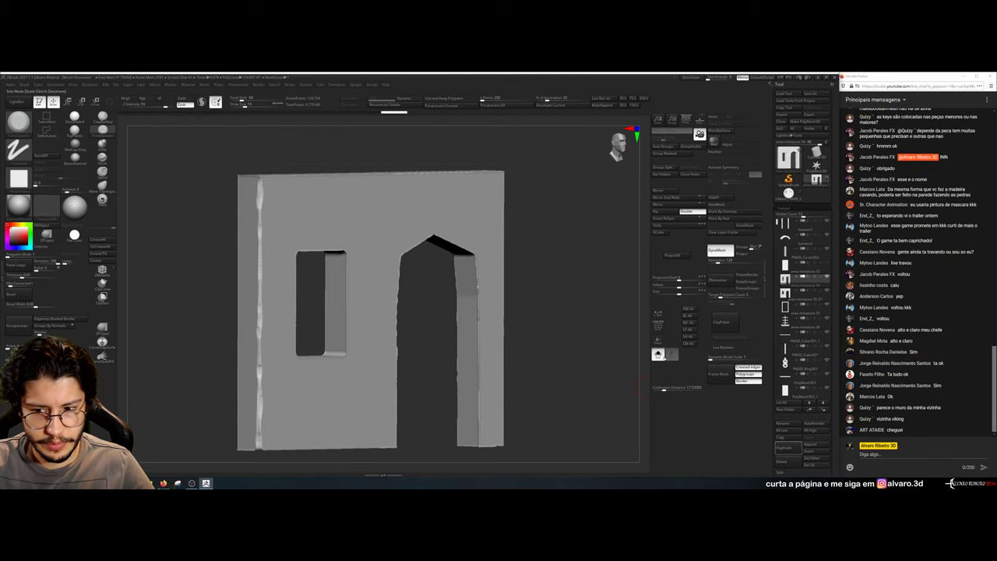
{"action": "left_click", "coordinate": [662, 356]}
Trim the backing wall's door-side outer vertical edge and check it against the full facade
{"action": "left_click_drag", "start_coordinate": [588, 279], "coordinate": [549, 233]}
{"action": "left_click", "coordinate": [659, 355]}
{"action": "left_click_drag", "start_coordinate": [520, 181], "coordinate": [531, 445]}
{"action": "left_click", "coordinate": [659, 355]}
{"action": "left_click", "coordinate": [659, 355]}
{"action": "left_click", "coordinate": [659, 355]}
{"action": "left_click_drag", "start_coordinate": [601, 341], "coordinate": [634, 339]}
Subdivide the backing wall and build up mortar between the front stones with the ClayBuildup brush
{"action": "key", "text": "b"}
{"action": "key", "text": "c"}
{"action": "key", "text": "b"}
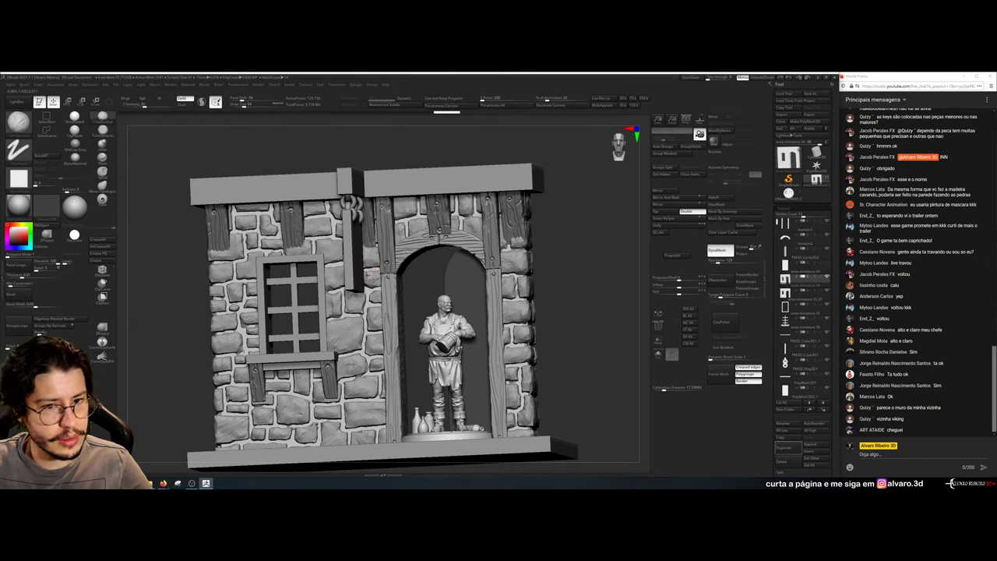
{"action": "key", "text": "ctrl+d"}
{"action": "left_click_drag", "start_coordinate": [554, 283], "coordinate": [586, 282]}
{"action": "left_click_drag", "start_coordinate": [330, 272], "coordinate": [330, 268]}
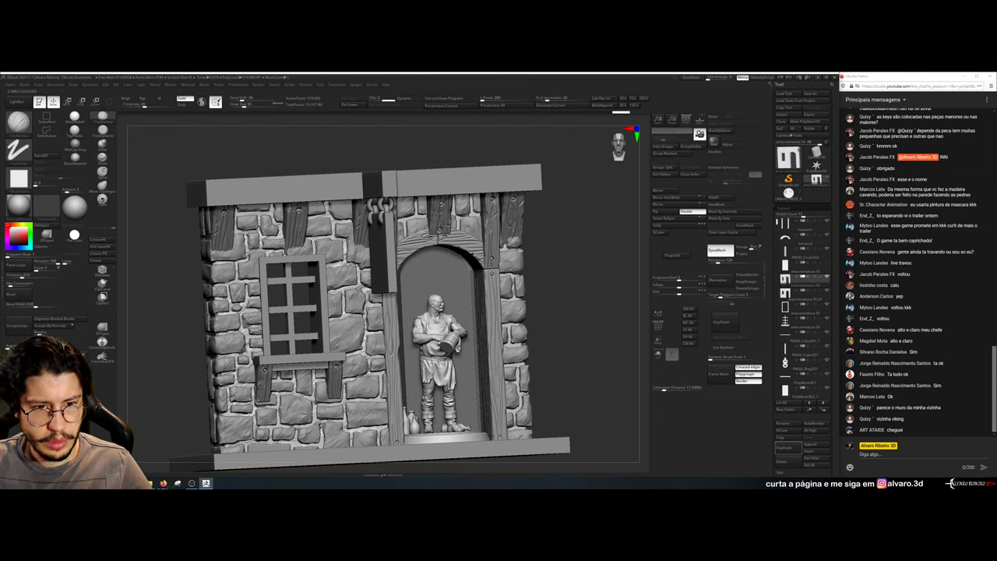
{"action": "key", "text": "ctrl+shift+z"}
{"action": "left_click_drag", "start_coordinate": [596, 312], "coordinate": [542, 313]}
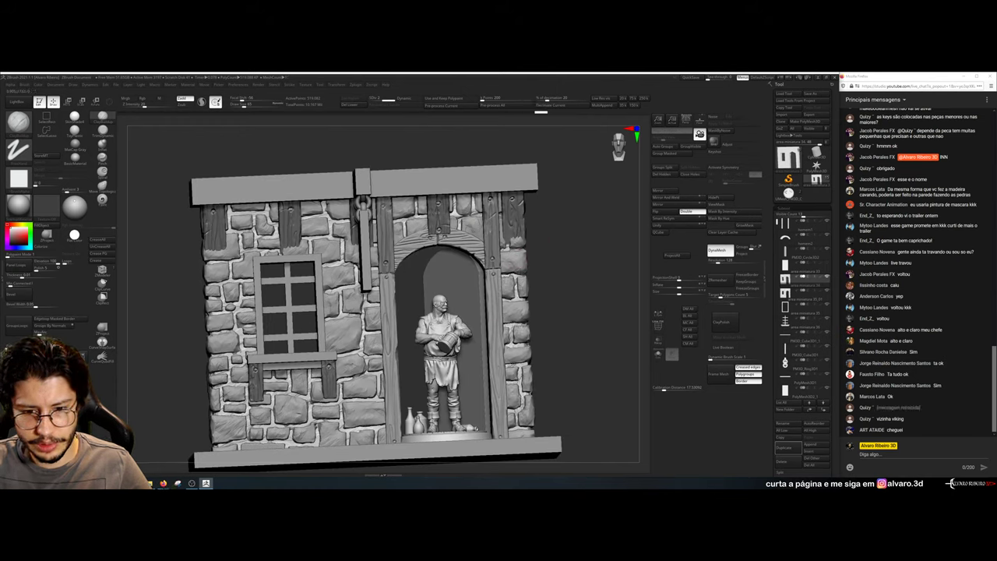
Fill the joints between the stones on both end faces with mortar and smooth the buildup
{"action": "left_click_drag", "start_coordinate": [595, 257], "coordinate": [518, 260]}
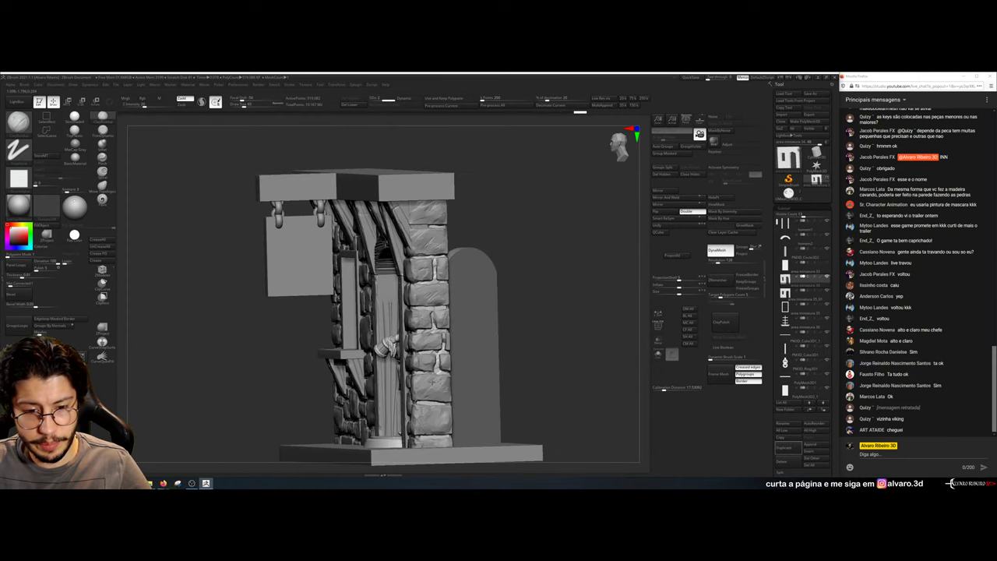
{"action": "left_click_drag", "start_coordinate": [292, 306], "coordinate": [468, 271]}
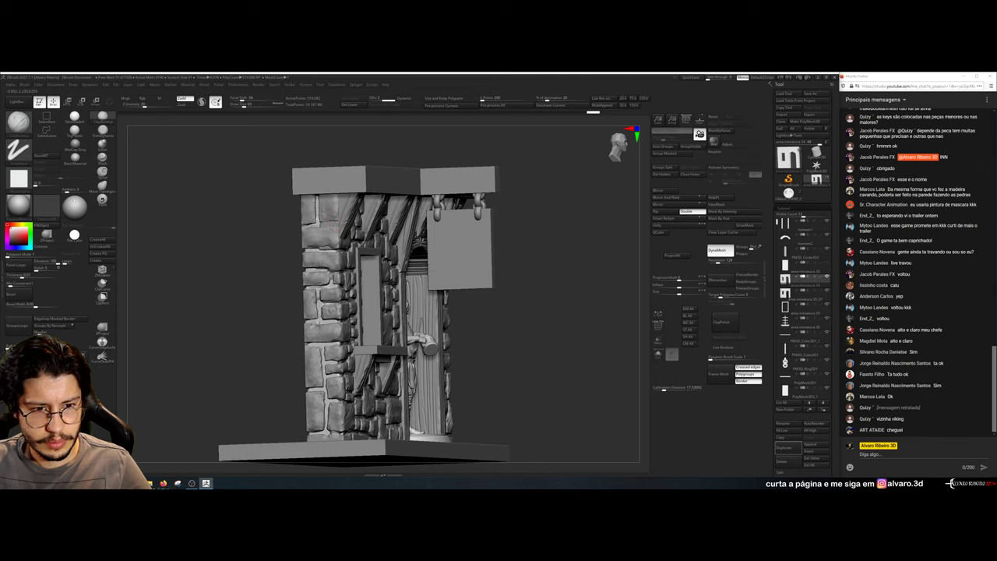
{"action": "left_click_drag", "start_coordinate": [330, 229], "coordinate": [318, 356]}
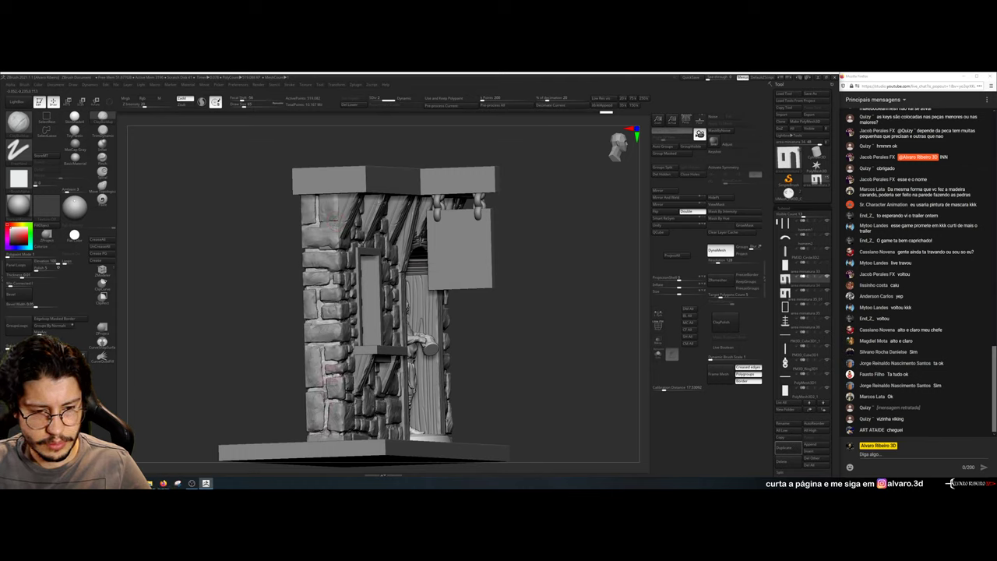
{"action": "left_click_drag", "start_coordinate": [268, 303], "coordinate": [183, 308]}
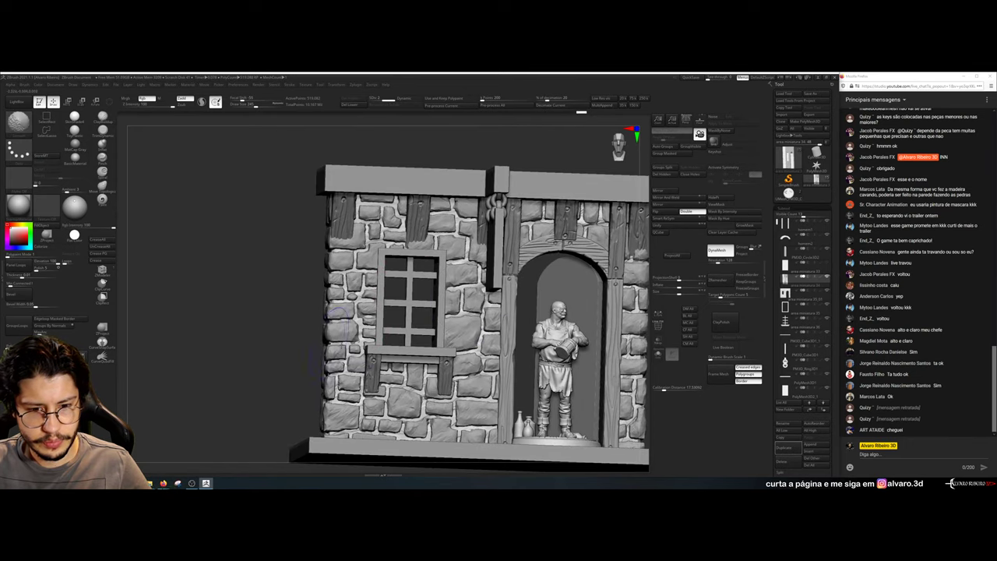
{"action": "right_click_drag", "start_coordinate": [557, 288], "coordinate": [385, 289], "text": "alt"}
{"action": "mouse_move", "coordinate": [639, 375]}
{"action": "right_mouse_down"}
{"action": "mouse_move", "coordinate": [567, 386]}
{"action": "mouse_move", "coordinate": [644, 374]}
{"action": "right_mouse_up"}
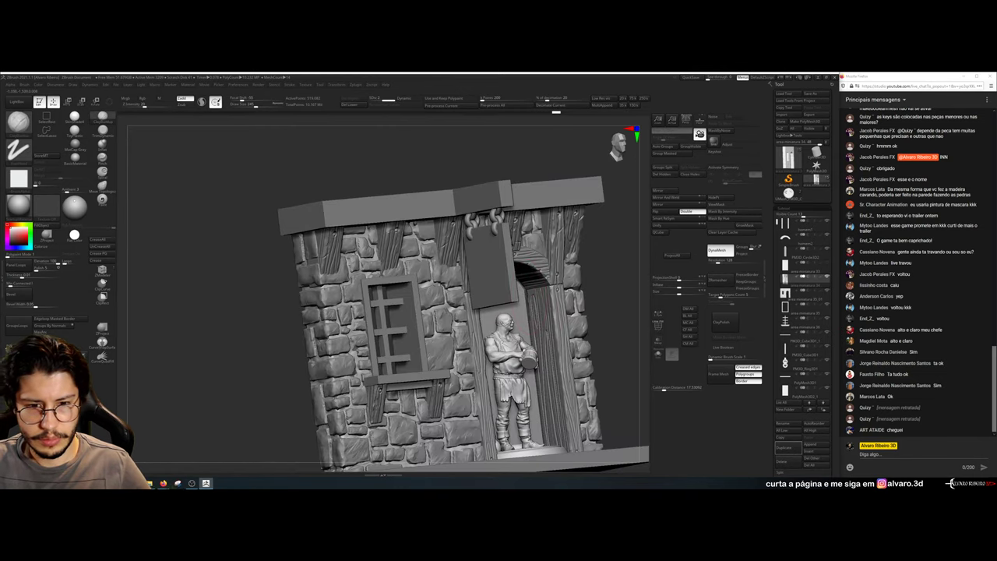
Select the carved stone masonry and apply ClayPolish to it
{"action": "left_click", "coordinate": [434, 296], "text": "alt"}
{"action": "mouse_move", "coordinate": [611, 298]}
{"action": "left_mouse_down"}
{"action": "mouse_move", "coordinate": [637, 289]}
{"action": "mouse_move", "coordinate": [623, 293]}
{"action": "left_mouse_up"}
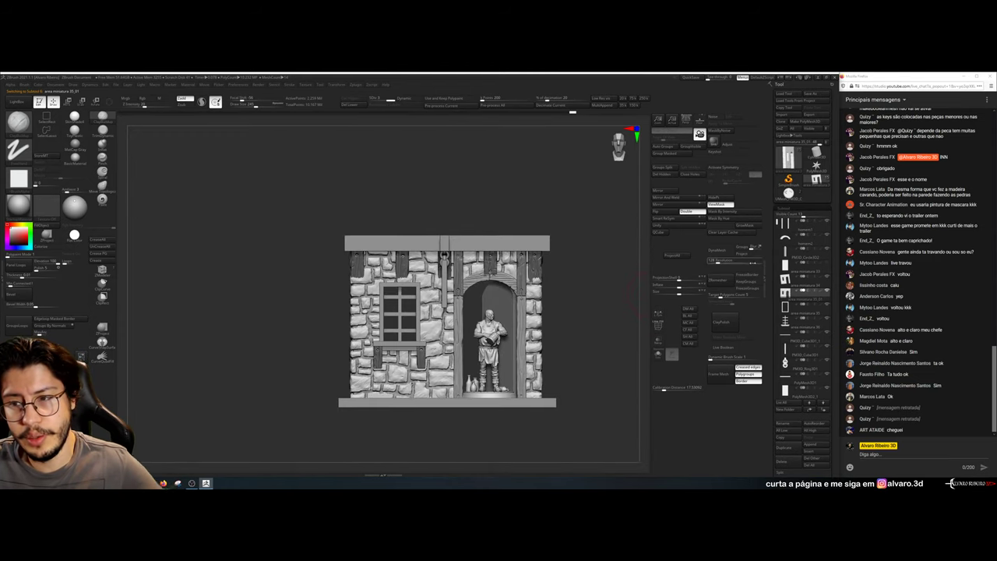
{"action": "left_click", "coordinate": [785, 207]}
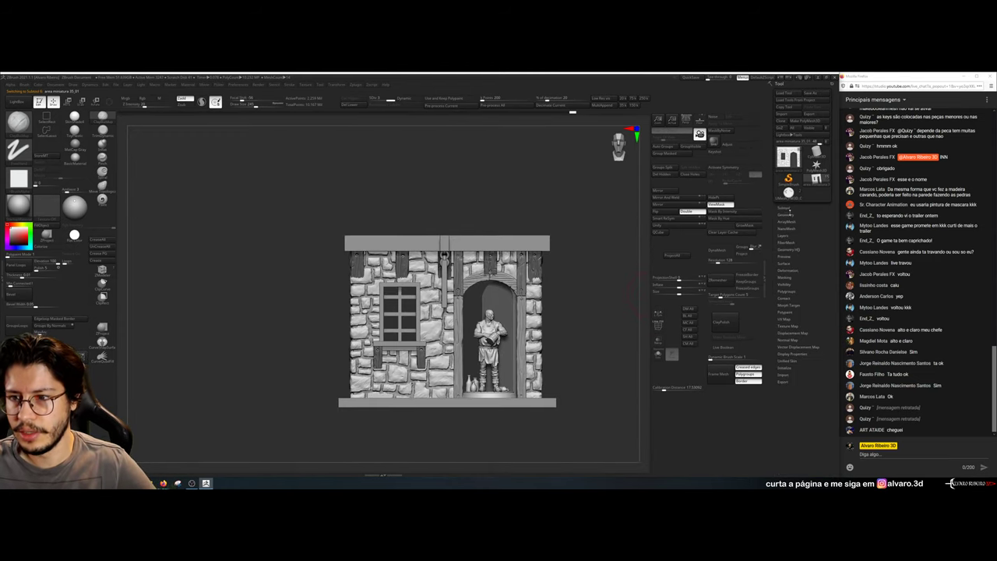
{"action": "left_click", "coordinate": [785, 304]}
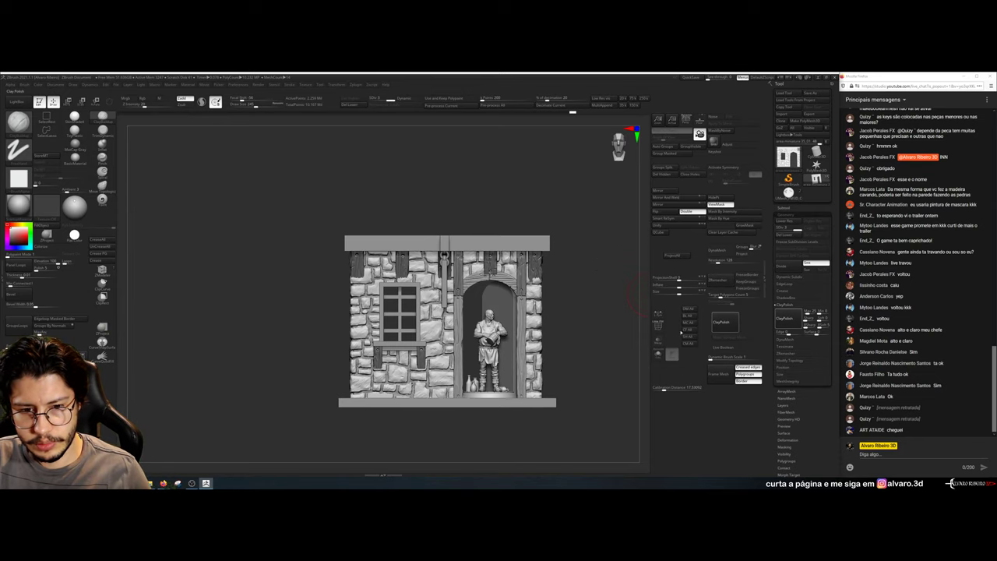
{"action": "left_click_drag", "start_coordinate": [592, 320], "coordinate": [546, 376], "text": "alt"}
{"action": "left_click_drag", "start_coordinate": [216, 327], "coordinate": [184, 380], "text": "alt"}
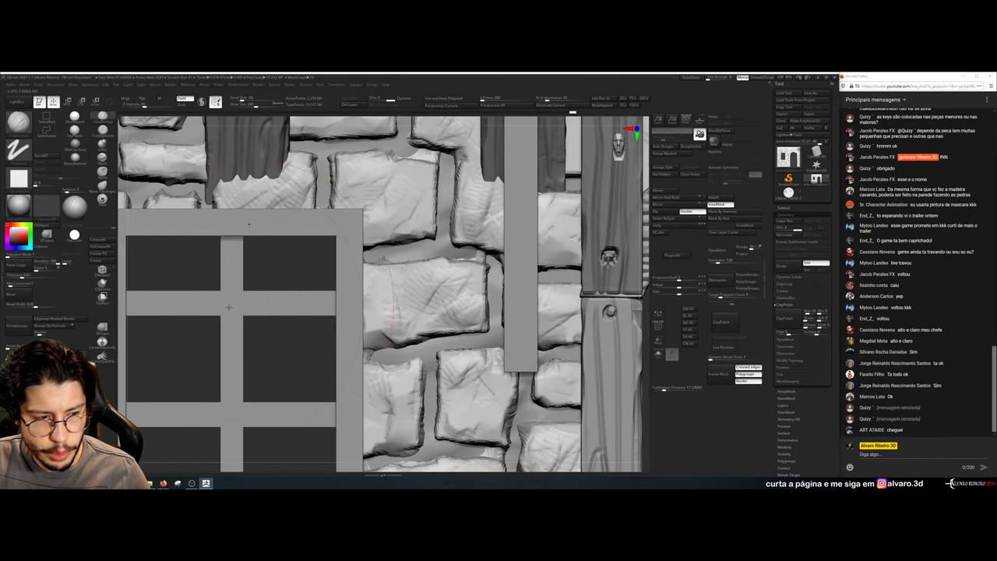
Compare the stones beside the window before and after polishing by stepping through the undo history
{"action": "key", "text": "shift"}
{"action": "key", "text": "ctrl+z"}
{"action": "key", "text": "ctrl+z"}
{"action": "key", "text": "ctrl+shift+z"}
{"action": "key", "text": "ctrl+shift+z"}
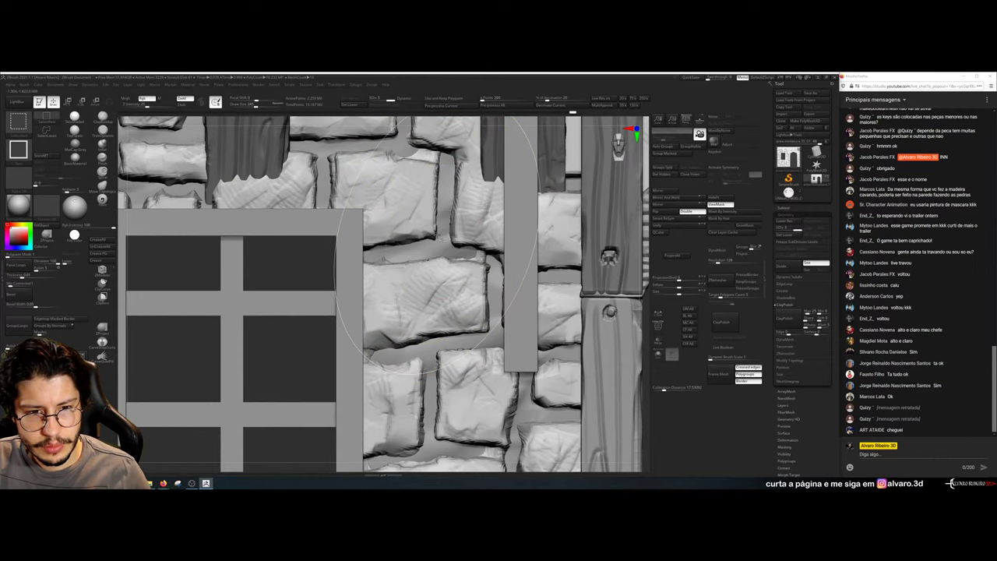
Apply ClayPolish to the stone masonry once more and check the stones beside the window
{"action": "key", "text": "f"}
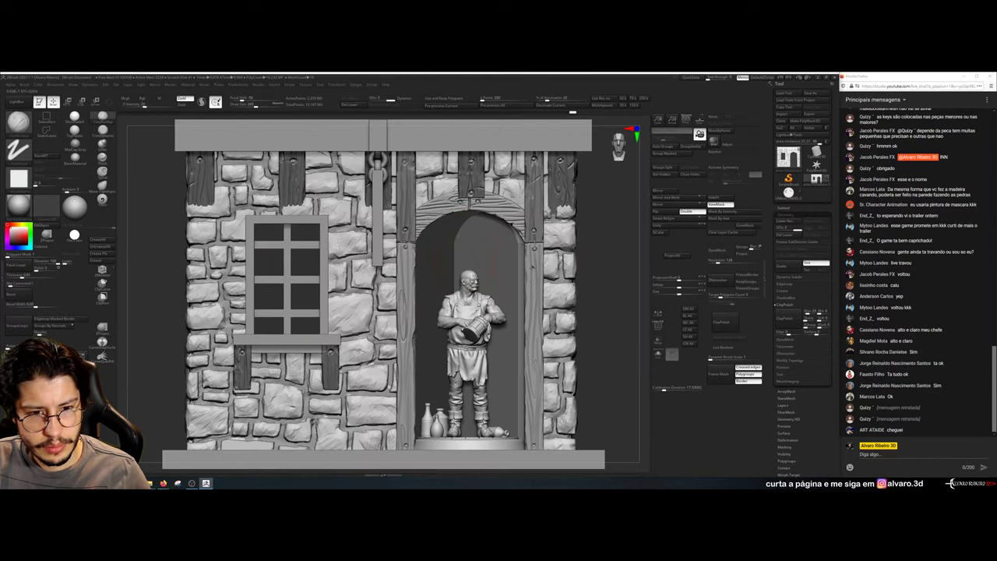
{"action": "left_click_drag", "start_coordinate": [166, 307], "coordinate": [329, 293], "text": "alt"}
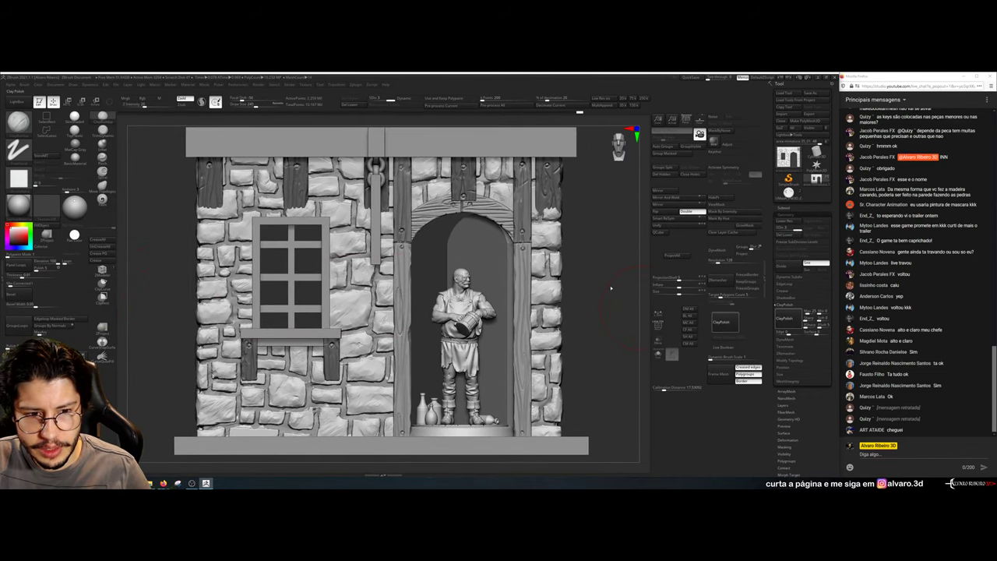
{"action": "left_click_drag", "start_coordinate": [622, 293], "coordinate": [379, 354], "text": "alt"}
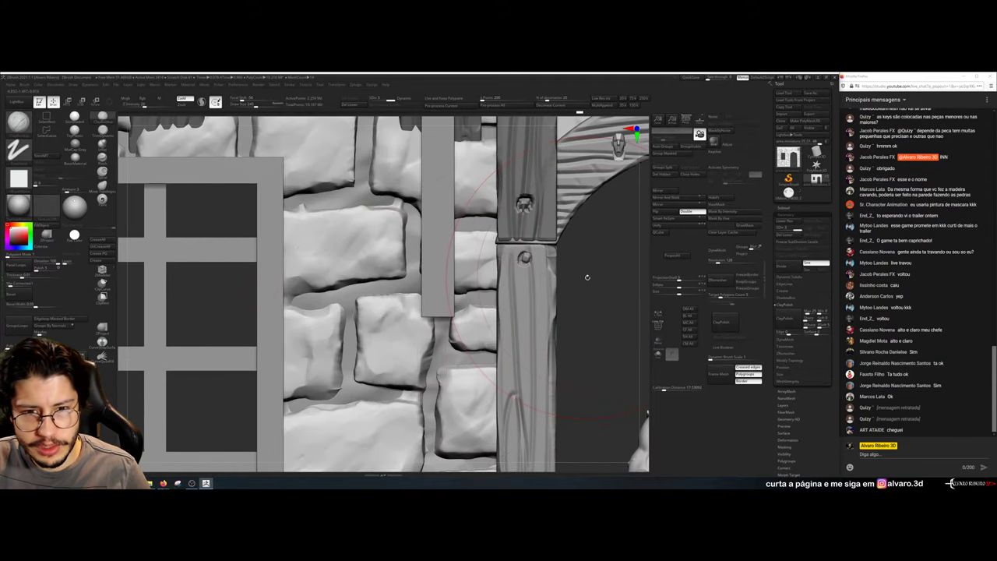
Examine the polished masonry up close, from the front and from an angled view of the whole facade
{"action": "key", "text": "f"}
{"action": "mouse_move", "coordinate": [638, 254]}
{"action": "left_mouse_down"}
{"action": "mouse_move", "coordinate": [616, 224]}
{"action": "mouse_move", "coordinate": [612, 249]}
{"action": "mouse_move", "coordinate": [306, 232]}
{"action": "left_mouse_up"}
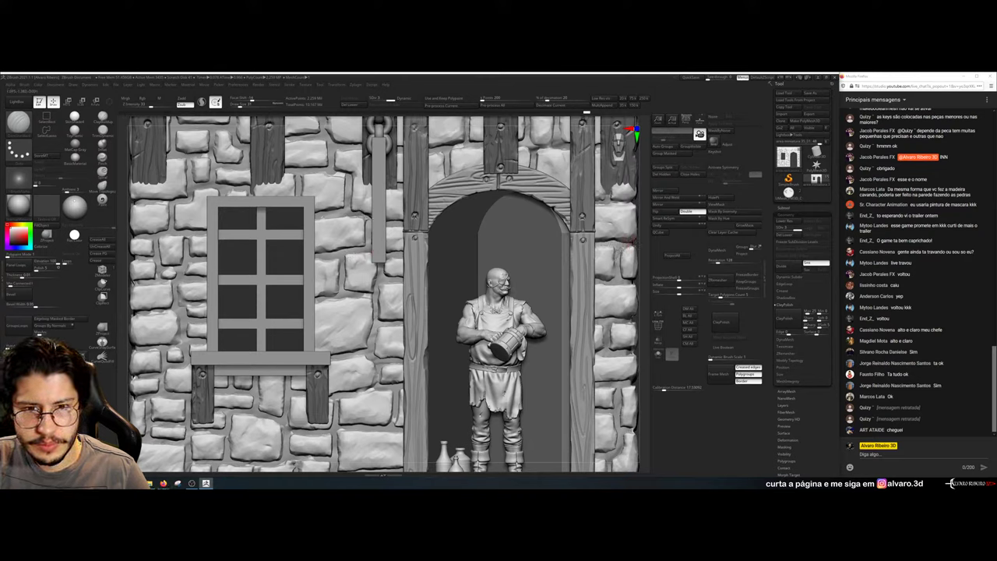
{"action": "key", "text": "f"}
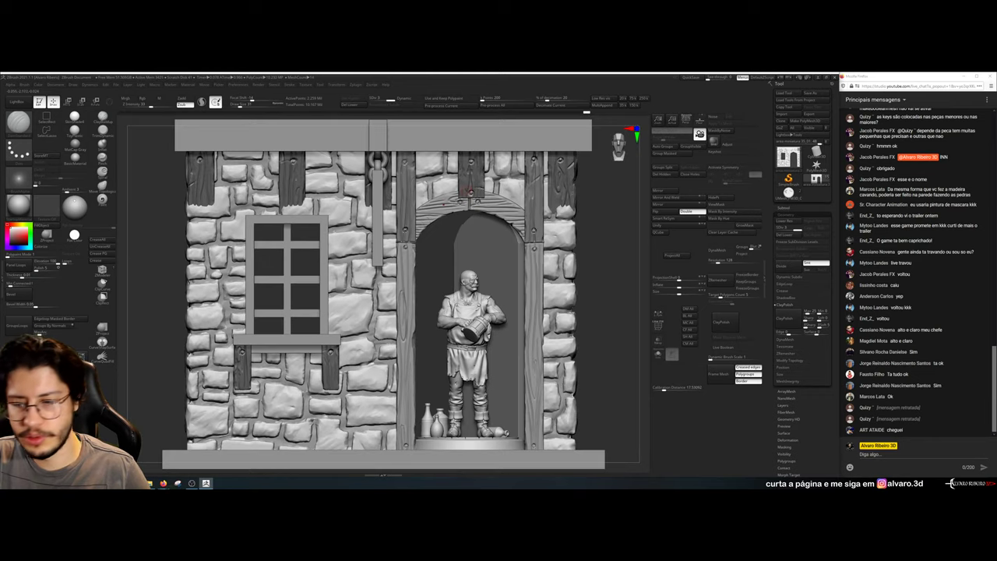
{"action": "left_click_drag", "start_coordinate": [602, 283], "coordinate": [508, 223], "text": "alt"}
{"action": "key", "text": "f"}
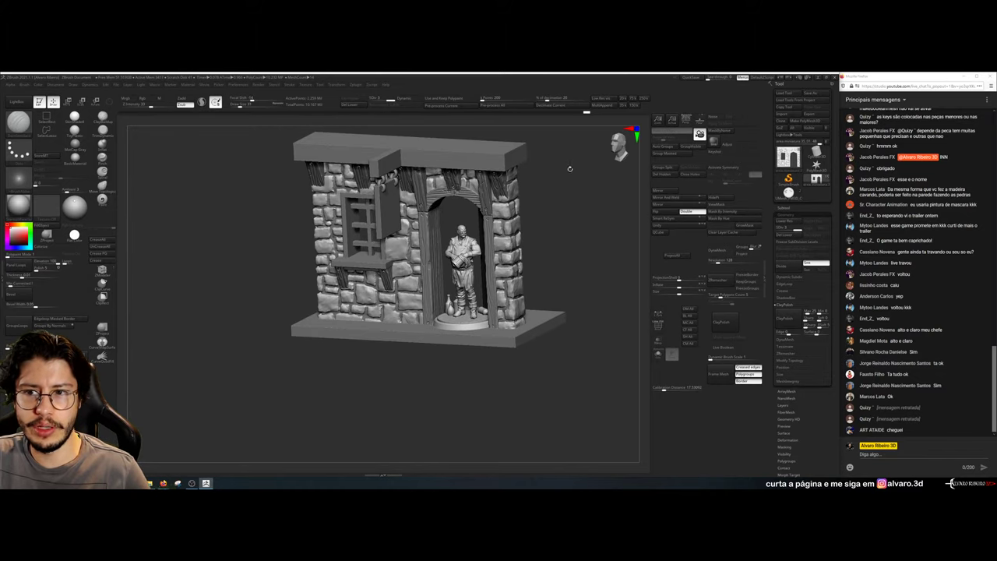
{"action": "key", "text": "f"}
{"action": "left_click_drag", "start_coordinate": [587, 218], "coordinate": [601, 212]}
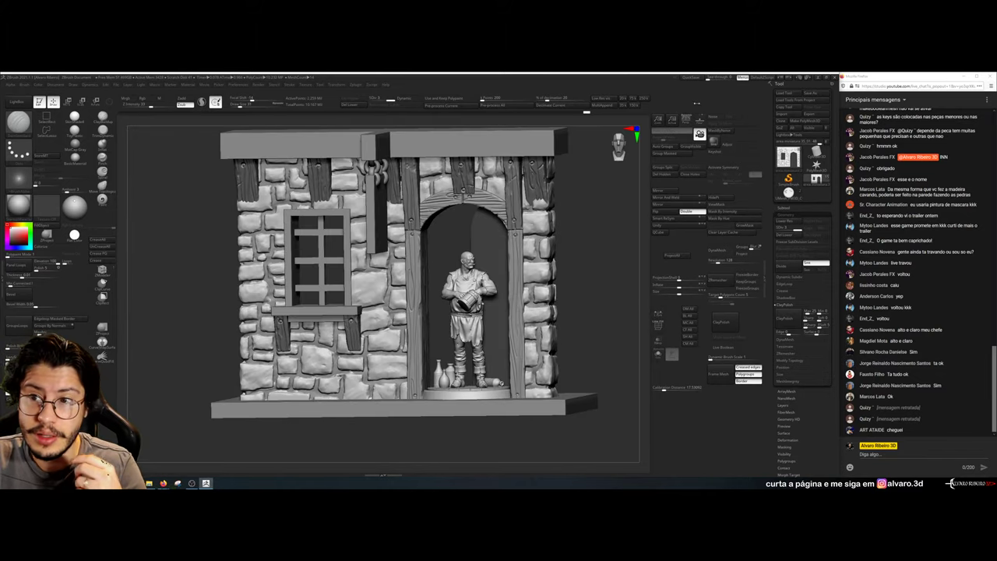
Add a fine surface noise to the stone masonry with NoiseMaker and apply it to the mesh
{"action": "left_click", "coordinate": [712, 118]}
{"action": "mouse_move", "coordinate": [633, 177]}
{"action": "left_mouse_down"}
{"action": "mouse_move", "coordinate": [649, 200]}
{"action": "mouse_move", "coordinate": [701, 230]}
{"action": "left_mouse_up"}
{"action": "left_click", "coordinate": [706, 320]}
{"action": "left_click", "coordinate": [785, 215]}
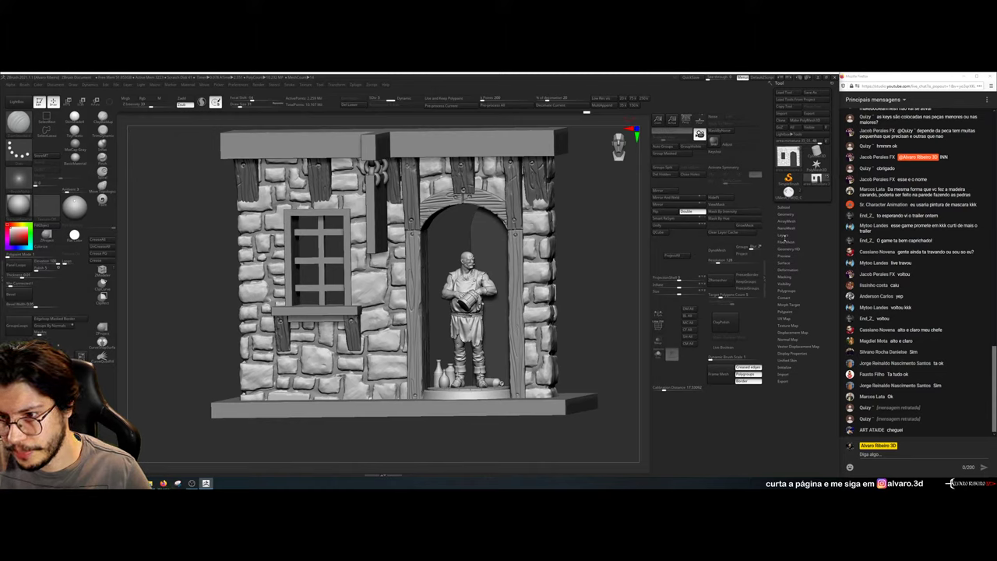
{"action": "left_click_drag", "start_coordinate": [785, 266], "coordinate": [786, 268]}
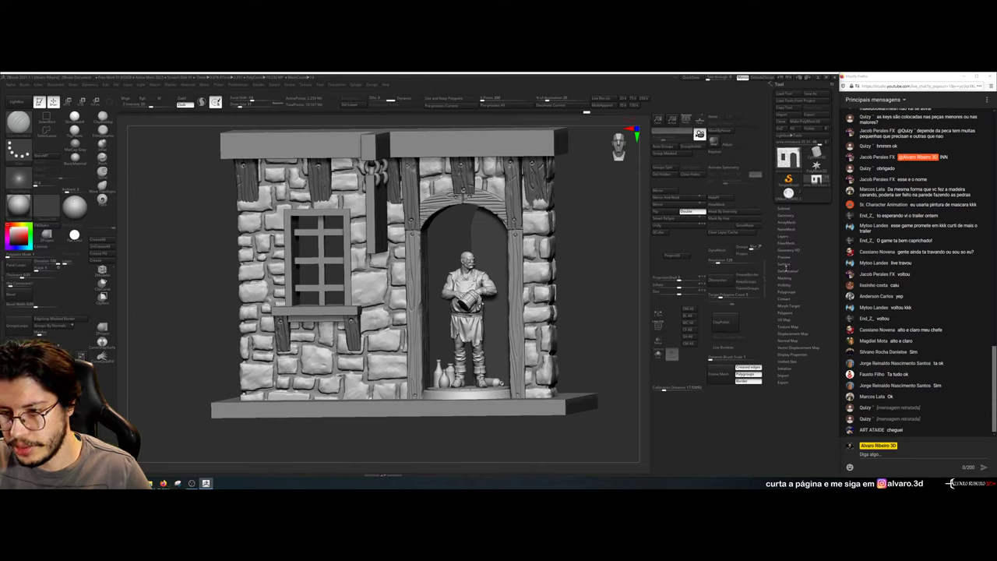
{"action": "left_click", "coordinate": [785, 265]}
{"action": "left_click", "coordinate": [787, 273]}
{"action": "left_click_drag", "start_coordinate": [712, 285], "coordinate": [706, 310], "text": "alt"}
{"action": "left_click_drag", "start_coordinate": [779, 266], "coordinate": [792, 265]}
{"action": "left_click", "coordinate": [686, 450]}
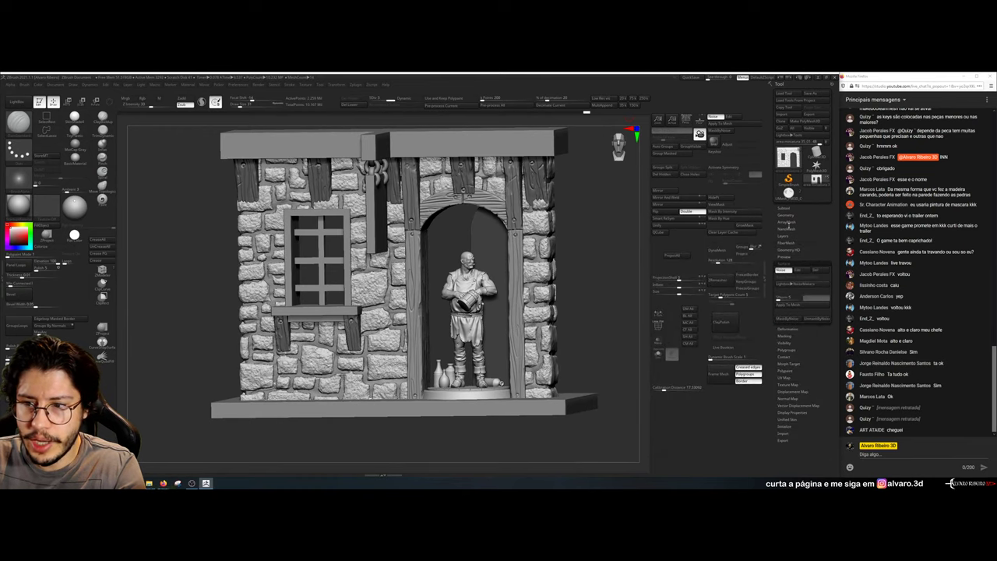
{"action": "left_click_drag", "start_coordinate": [602, 281], "coordinate": [579, 287]}
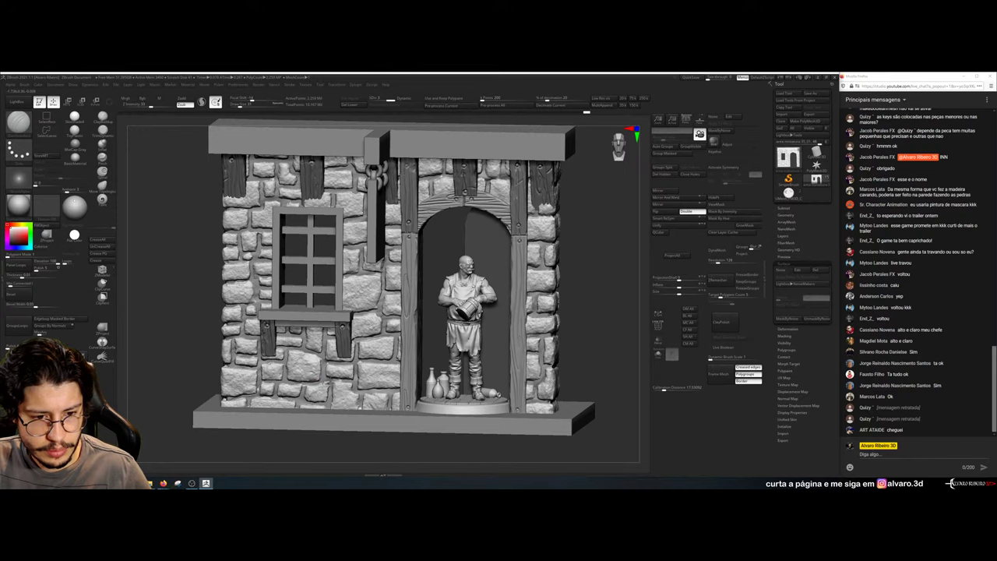
Select the wooden planks under the roof beam and rework their lower ends with a sculpting brush, using transparency to see through the wall
{"action": "mouse_move", "coordinate": [617, 199]}
{"action": "left_mouse_down", "text": "alt"}
{"action": "mouse_move", "coordinate": [617, 252]}
{"action": "mouse_move", "coordinate": [615, 234]}
{"action": "mouse_move", "coordinate": [593, 258]}
{"action": "mouse_move", "coordinate": [586, 244]}
{"action": "mouse_move", "coordinate": [599, 257]}
{"action": "mouse_move", "coordinate": [577, 251]}
{"action": "left_mouse_up", "text": "alt"}
{"action": "left_click", "coordinate": [545, 248], "text": "alt"}
{"action": "left_click", "coordinate": [20, 126]}
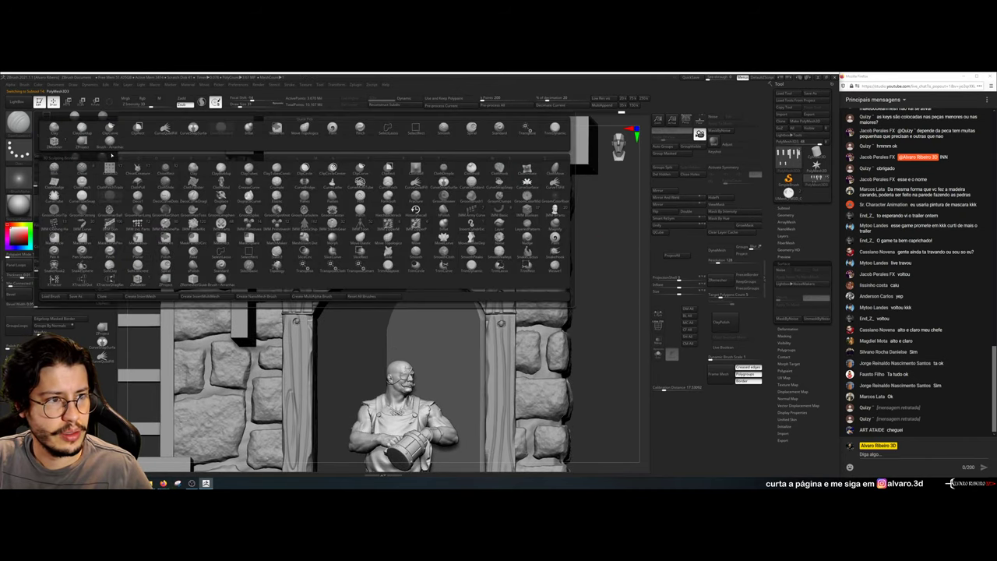
{"action": "left_click", "coordinate": [110, 134]}
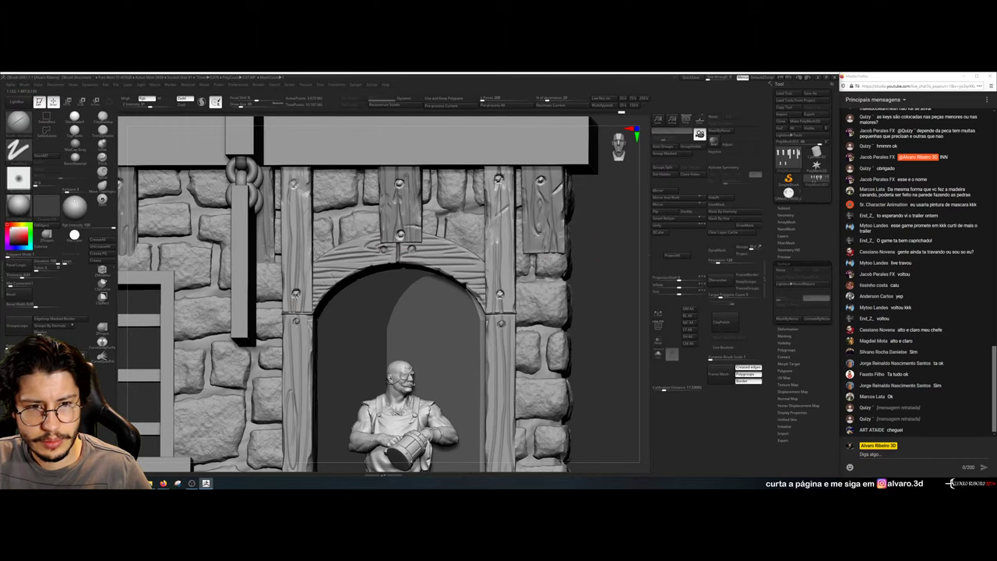
{"action": "right_click_drag", "start_coordinate": [382, 251], "coordinate": [577, 261], "text": "alt"}
{"action": "right_click_drag", "start_coordinate": [566, 313], "coordinate": [647, 313]}
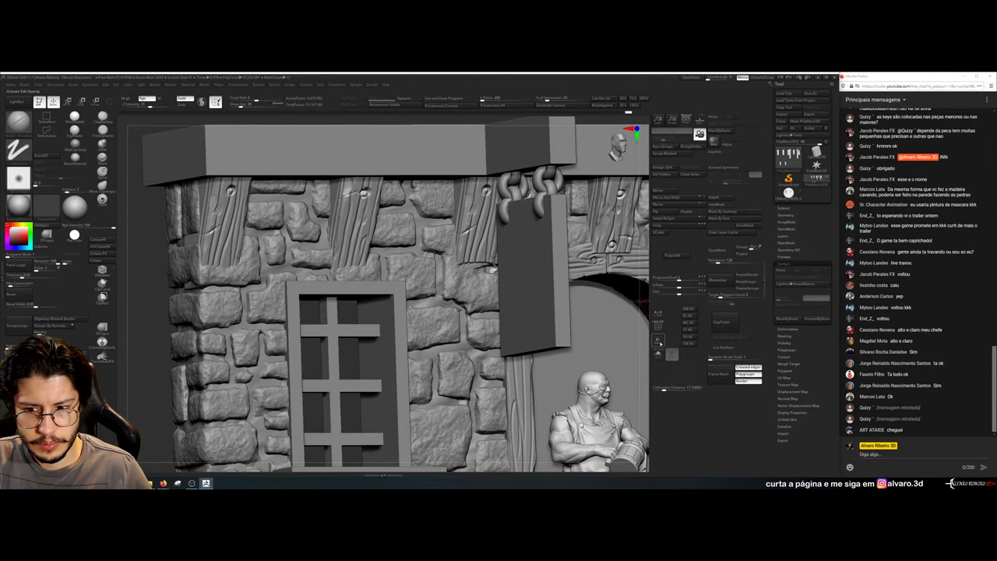
{"action": "left_click", "coordinate": [658, 341]}
{"action": "right_click_drag", "start_coordinate": [493, 269], "coordinate": [493, 278], "text": "shift"}
{"action": "mouse_move", "coordinate": [494, 270]}
{"action": "left_mouse_down"}
{"action": "mouse_move", "coordinate": [466, 268]}
{"action": "mouse_move", "coordinate": [491, 270]}
{"action": "left_mouse_up"}
{"action": "right_click_drag", "start_coordinate": [545, 302], "coordinate": [507, 281]}
{"action": "mouse_move", "coordinate": [492, 269]}
{"action": "left_mouse_down"}
{"action": "mouse_move", "coordinate": [467, 268]}
{"action": "mouse_move", "coordinate": [491, 270]}
{"action": "left_mouse_up"}
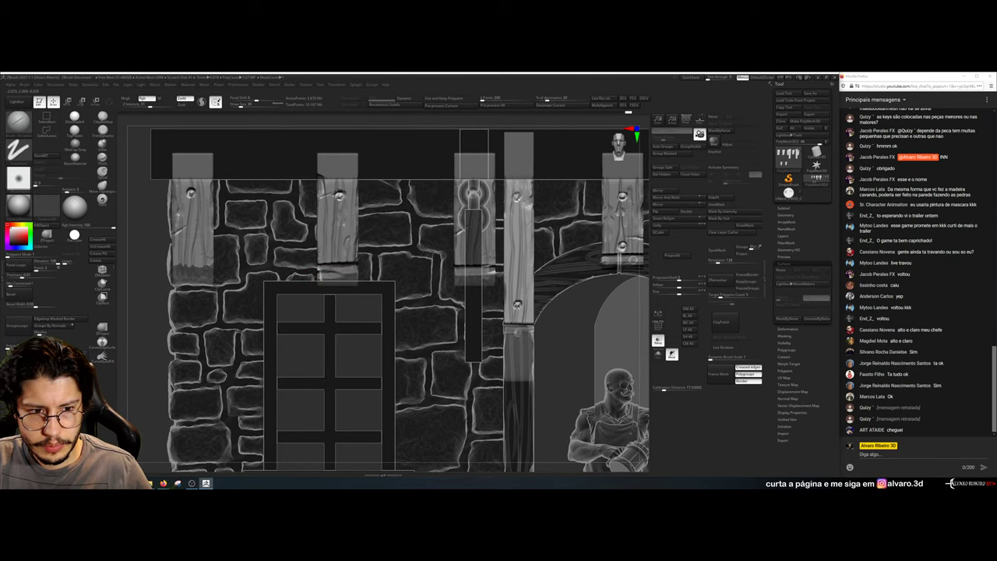
{"action": "mouse_move", "coordinate": [173, 265]}
{"action": "left_mouse_down"}
{"action": "mouse_move", "coordinate": [215, 267]}
{"action": "mouse_move", "coordinate": [175, 267]}
{"action": "left_mouse_up"}
Rework the planks near the stone corners from both ends of the facade, turning transparency off when done
{"action": "right_click_drag", "start_coordinate": [139, 269], "coordinate": [660, 320]}
{"action": "left_click", "coordinate": [658, 340]}
{"action": "right_click_drag", "start_coordinate": [327, 288], "coordinate": [491, 296]}
{"action": "left_click", "coordinate": [659, 341]}
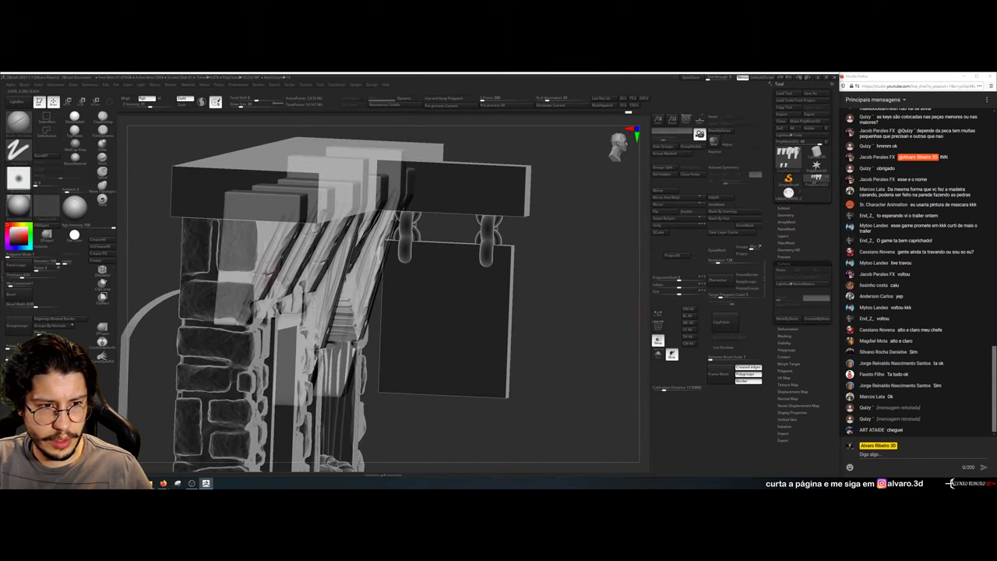
{"action": "mouse_move", "coordinate": [250, 278]}
{"action": "left_mouse_down"}
{"action": "mouse_move", "coordinate": [245, 288]}
{"action": "mouse_move", "coordinate": [224, 269]}
{"action": "mouse_move", "coordinate": [243, 274]}
{"action": "left_mouse_up"}
{"action": "key", "text": "bracketright"}
{"action": "left_click_drag", "start_coordinate": [221, 320], "coordinate": [230, 321]}
{"action": "left_click_drag", "start_coordinate": [576, 257], "coordinate": [395, 261]}
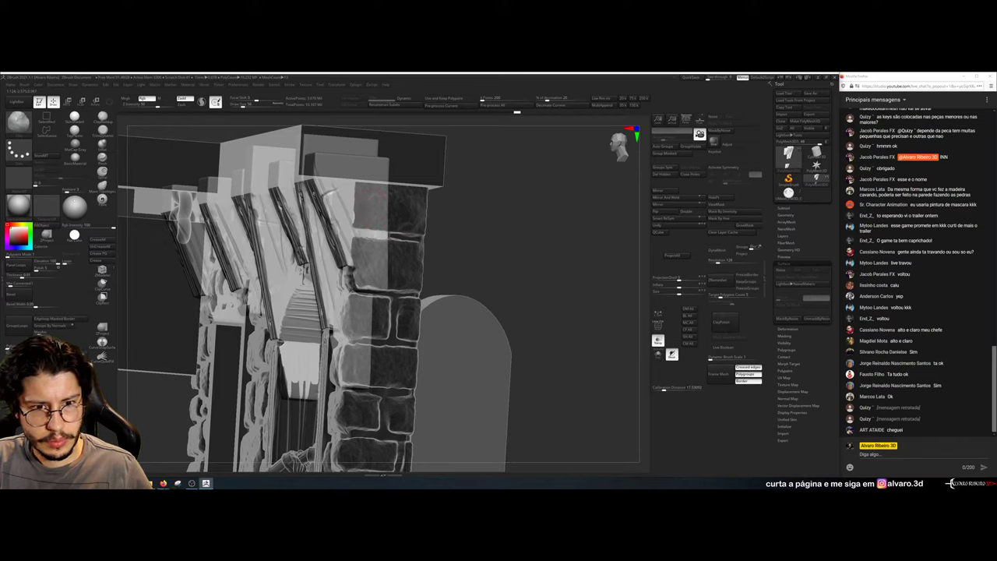
{"action": "mouse_move", "coordinate": [381, 196]}
{"action": "left_mouse_down"}
{"action": "mouse_move", "coordinate": [377, 253]}
{"action": "mouse_move", "coordinate": [366, 233]}
{"action": "mouse_move", "coordinate": [361, 257]}
{"action": "left_mouse_up"}
{"action": "left_click", "coordinate": [19, 121]}
{"action": "left_click", "coordinate": [117, 140]}
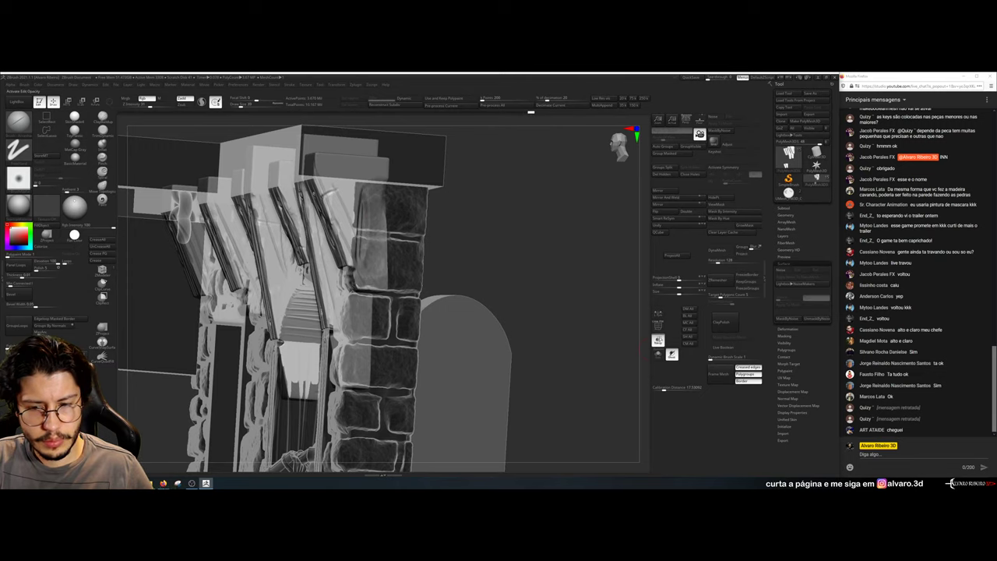
{"action": "left_click", "coordinate": [658, 341]}
{"action": "left_click_drag", "start_coordinate": [535, 272], "coordinate": [584, 280]}
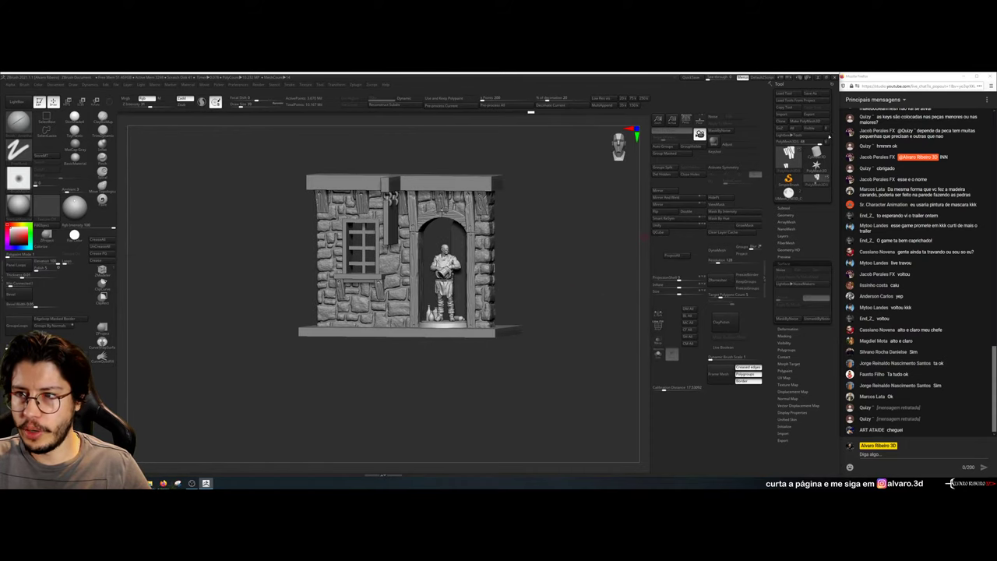
Save the facade tool as entrada taverna2 in the entrada taverna folder under projetos loot
{"action": "left_click", "coordinate": [811, 92]}
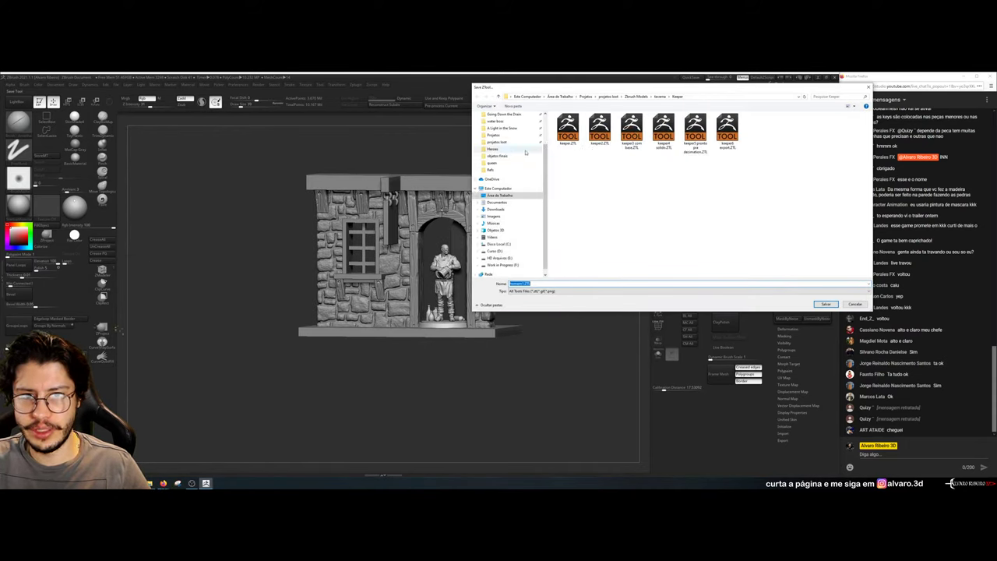
{"action": "left_click", "coordinate": [497, 142]}
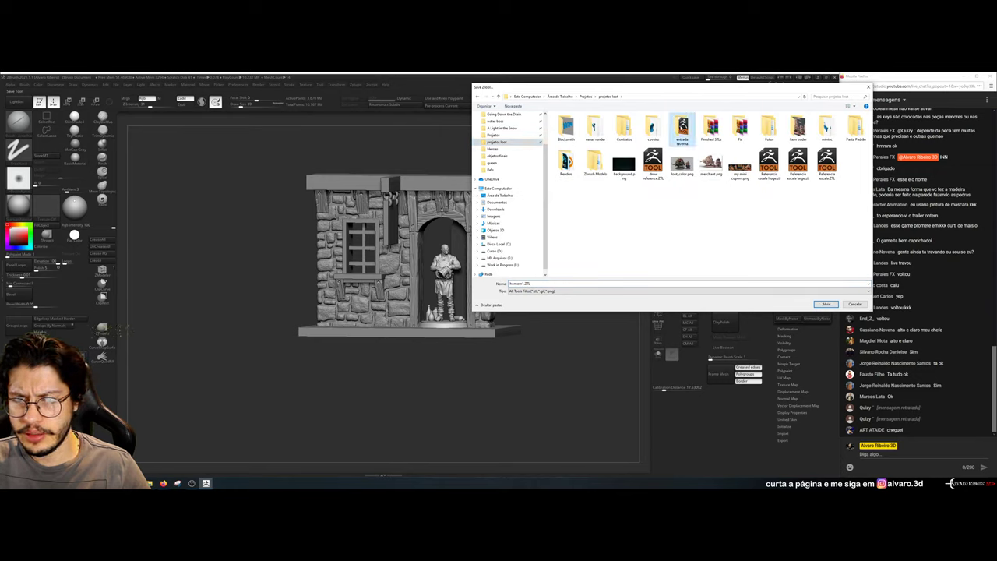
{"action": "double_click", "coordinate": [682, 128]}
{"action": "left_click", "coordinate": [578, 125]}
{"action": "double_click", "coordinate": [533, 284]}
{"action": "key", "text": "Return"}
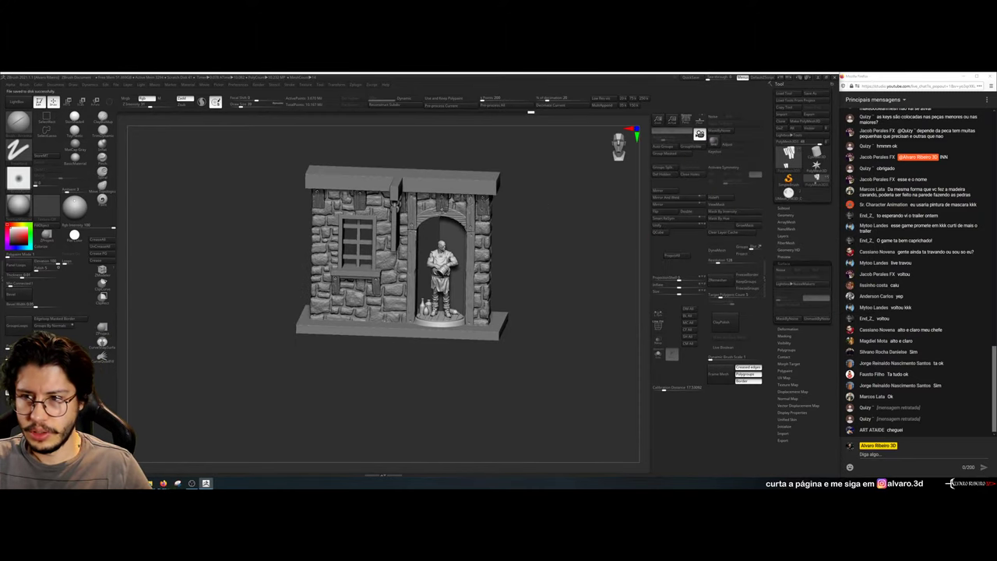
Load the earlier entrada taverna.ztl blockout and place the detailed facade beside it on the canvas for comparison
{"action": "left_click", "coordinate": [784, 93]}
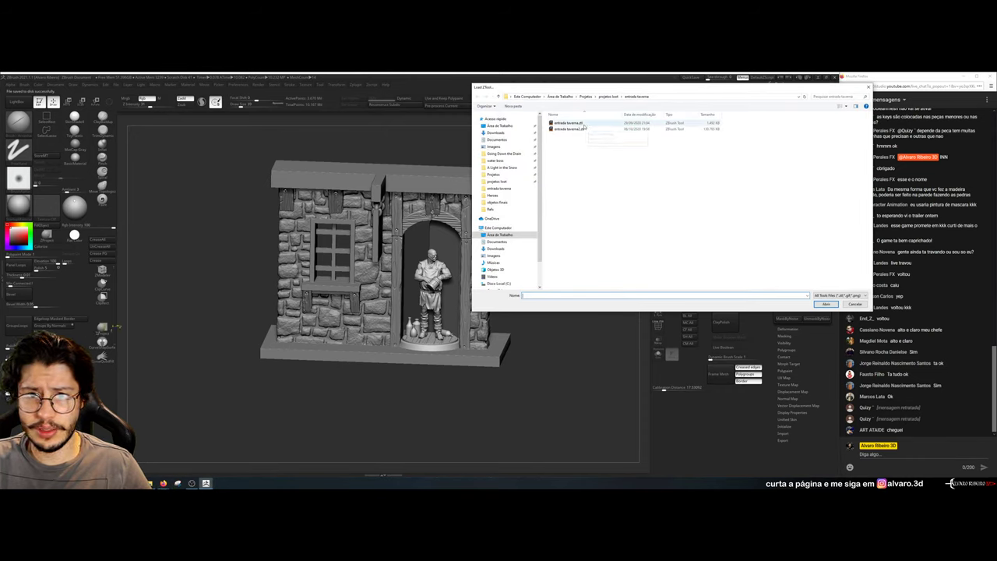
{"action": "double_click", "coordinate": [573, 123]}
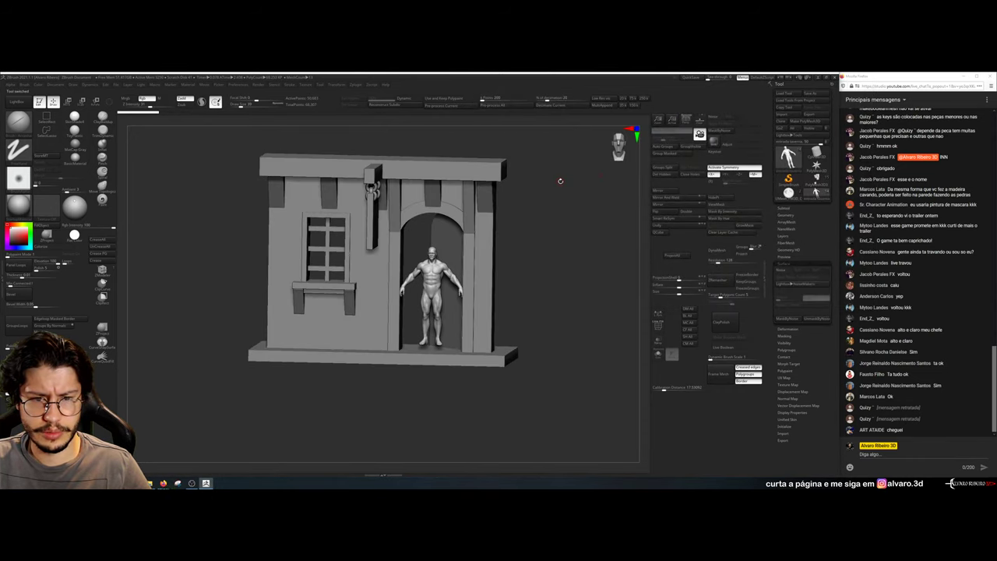
{"action": "left_click_drag", "start_coordinate": [588, 211], "coordinate": [628, 253], "text": "alt"}
{"action": "left_click", "coordinate": [816, 179]}
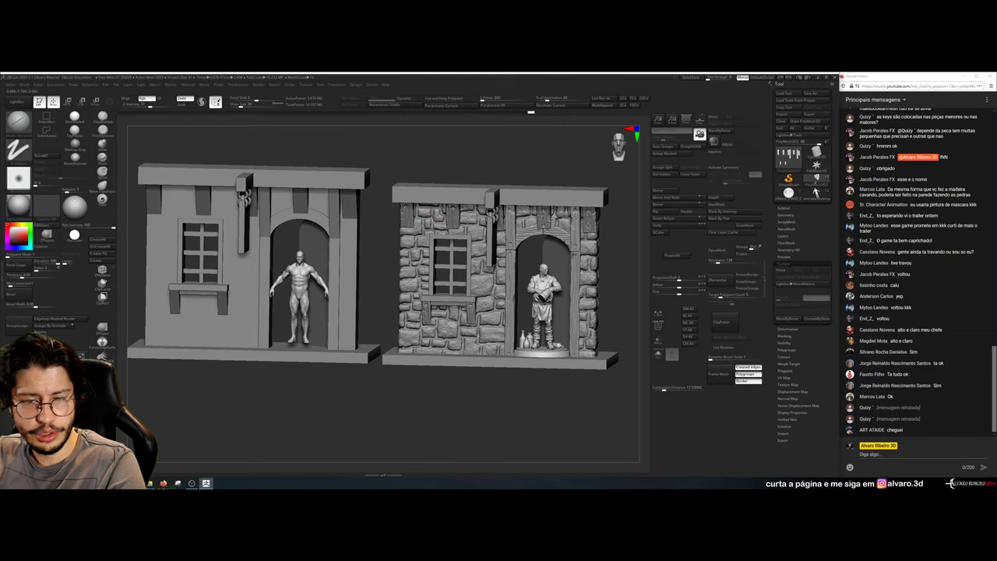
Examine the detailed facade's front, back and side next to the blockout and clear the blockout's image from the canvas
{"action": "left_click_drag", "start_coordinate": [618, 231], "coordinate": [617, 227]}
{"action": "key", "text": "ctrl+z"}
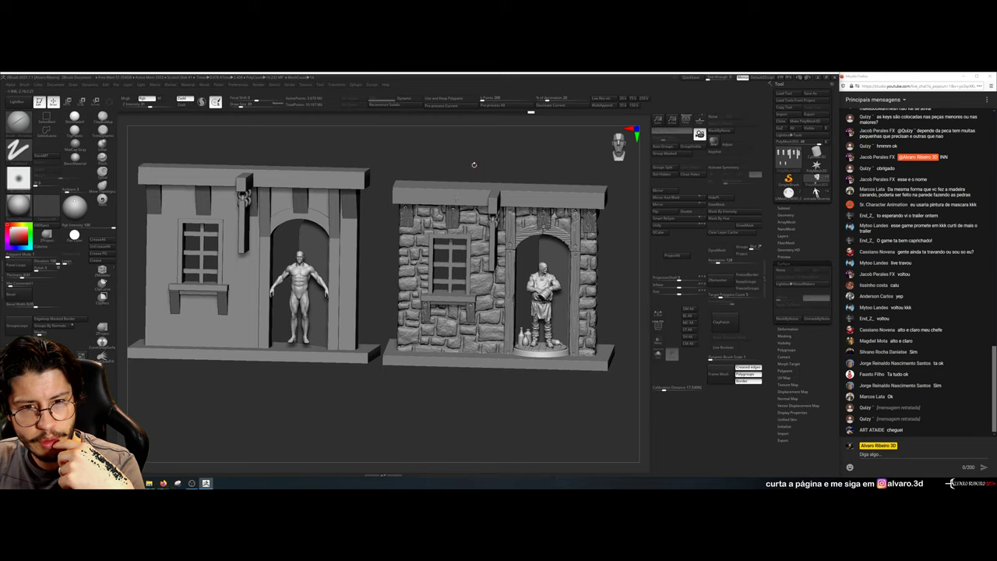
{"action": "left_click_drag", "start_coordinate": [525, 166], "coordinate": [455, 173]}
{"action": "left_click_drag", "start_coordinate": [438, 319], "coordinate": [455, 288]}
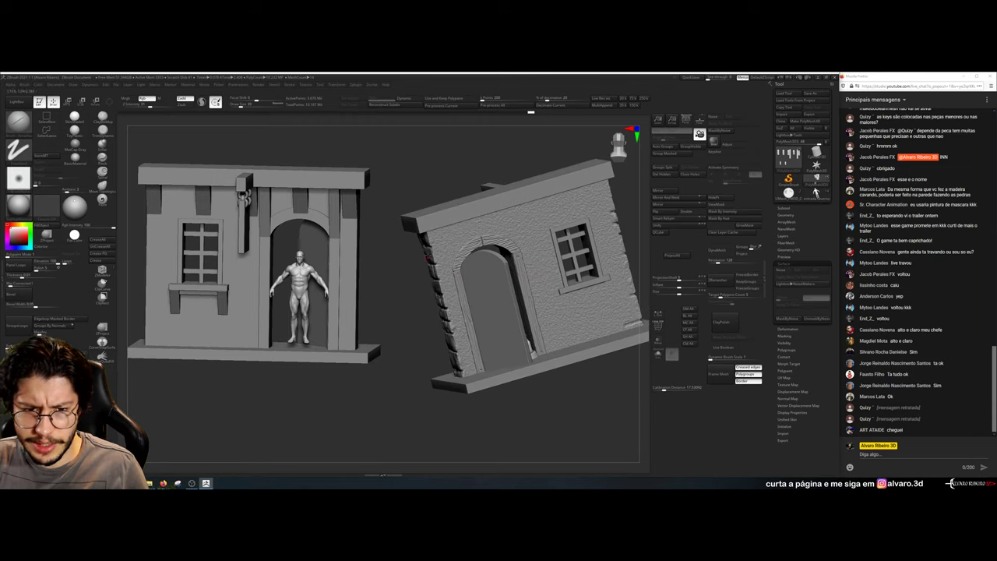
{"action": "left_click_drag", "start_coordinate": [427, 257], "coordinate": [515, 216]}
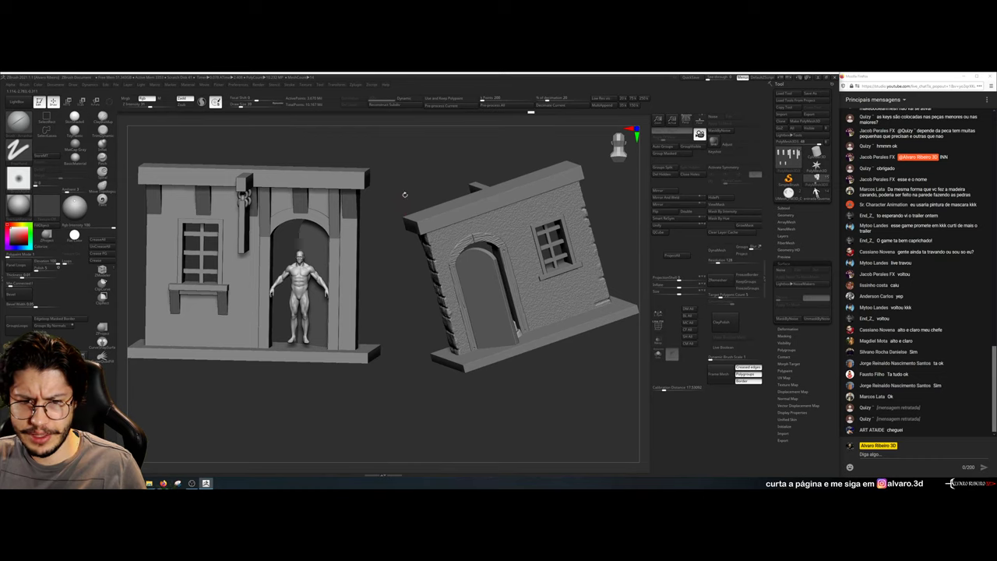
{"action": "left_click_drag", "start_coordinate": [403, 194], "coordinate": [420, 190]}
{"action": "left_click_drag", "start_coordinate": [373, 324], "coordinate": [520, 439]}
{"action": "mouse_move", "coordinate": [518, 474]}
{"action": "left_mouse_down"}
{"action": "mouse_move", "coordinate": [498, 423]}
{"action": "mouse_move", "coordinate": [531, 359]}
{"action": "mouse_move", "coordinate": [525, 345]}
{"action": "mouse_move", "coordinate": [595, 346]}
{"action": "mouse_move", "coordinate": [581, 354]}
{"action": "mouse_move", "coordinate": [585, 340]}
{"action": "mouse_move", "coordinate": [597, 354]}
{"action": "left_mouse_up"}
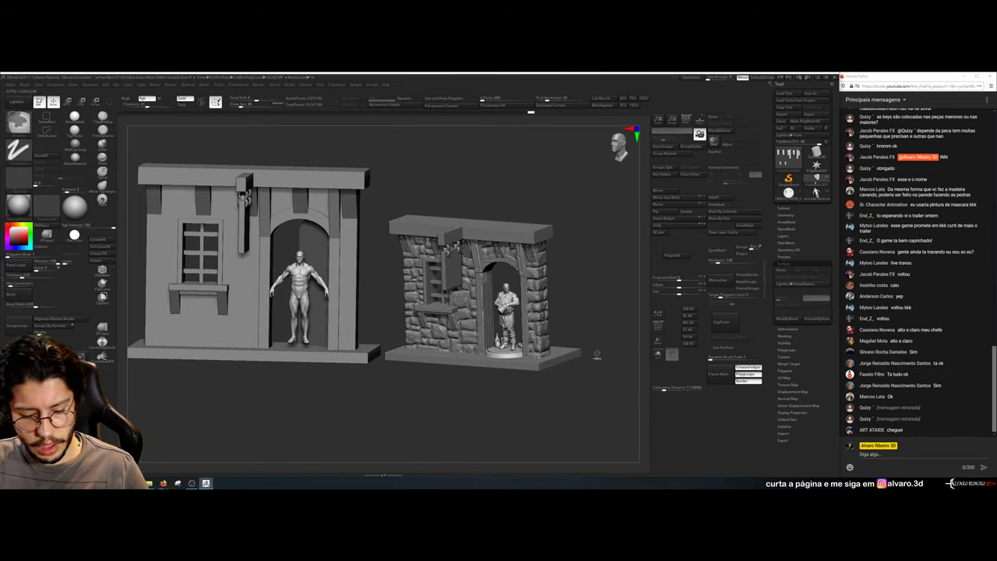
{"action": "key", "text": "ctrl+n"}
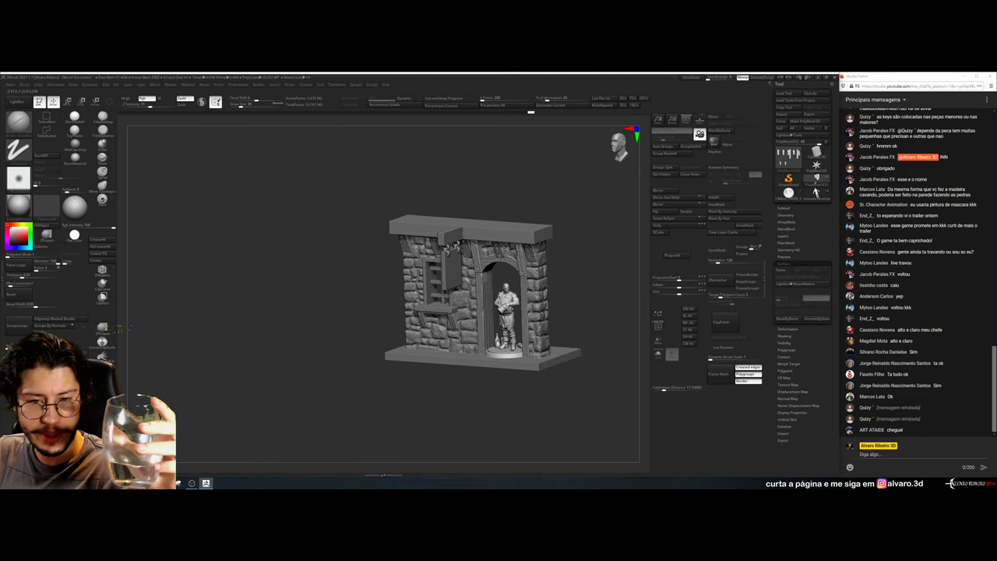
{"action": "left_click_drag", "start_coordinate": [563, 225], "coordinate": [608, 226]}
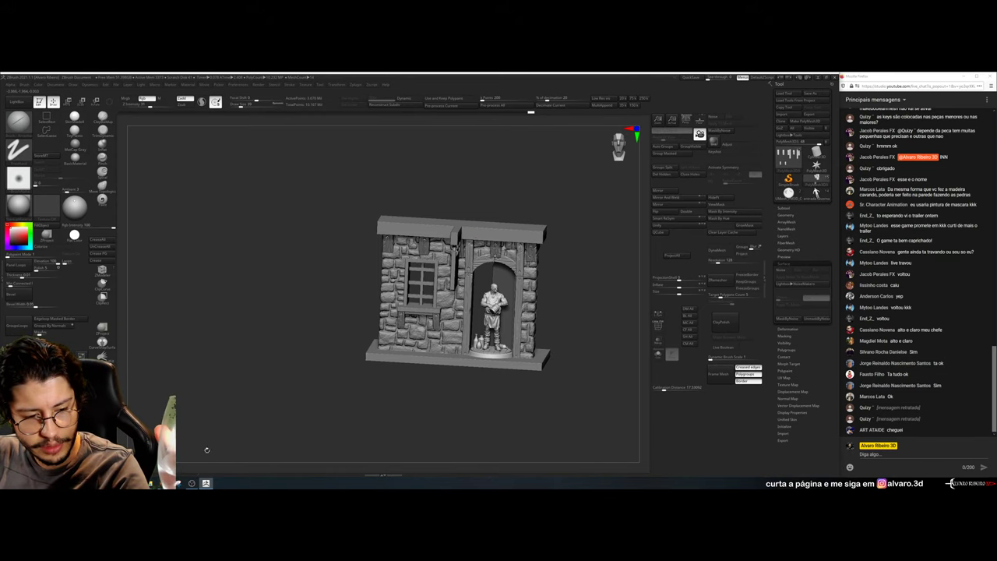
{"action": "left_click", "coordinate": [192, 485]}
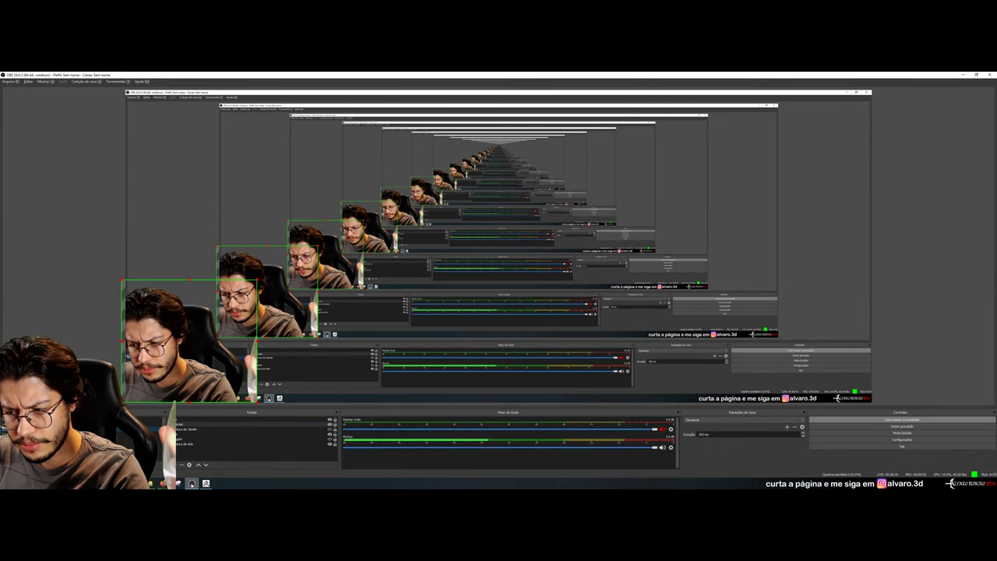
{"action": "left_click", "coordinate": [191, 484]}
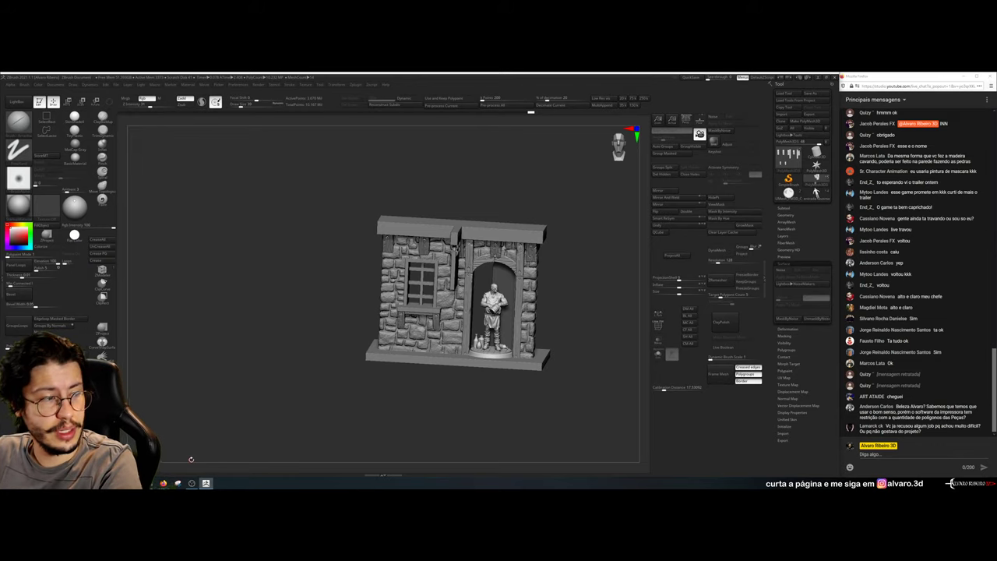
Switch to CHITUBOX, dismiss the update notice and delete the supported anvil model from the build plate
{"action": "key", "text": "super"}
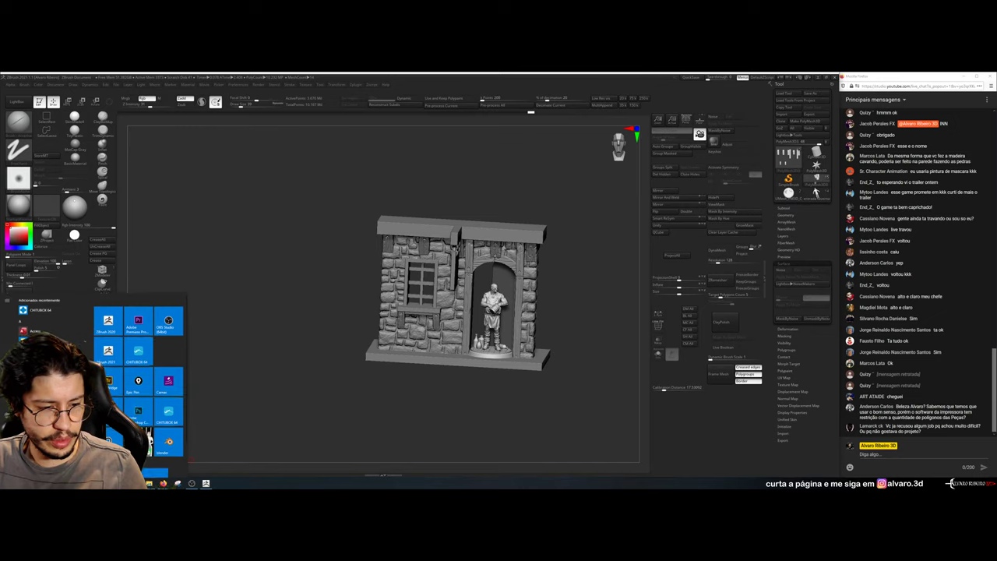
{"action": "left_click", "coordinate": [137, 357]}
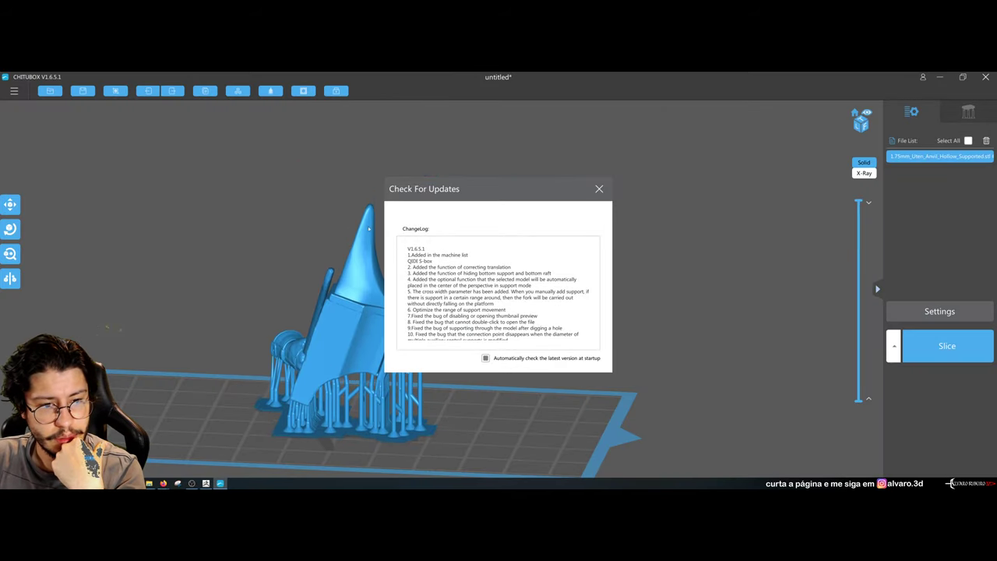
{"action": "left_click", "coordinate": [599, 189]}
{"action": "scroll", "coordinate": [343, 296], "scroll_direction": "down", "scroll_amount": 4}
{"action": "right_click_drag", "start_coordinate": [335, 289], "coordinate": [382, 353]}
{"action": "left_click_drag", "start_coordinate": [381, 353], "coordinate": [388, 342]}
{"action": "left_click", "coordinate": [599, 189]}
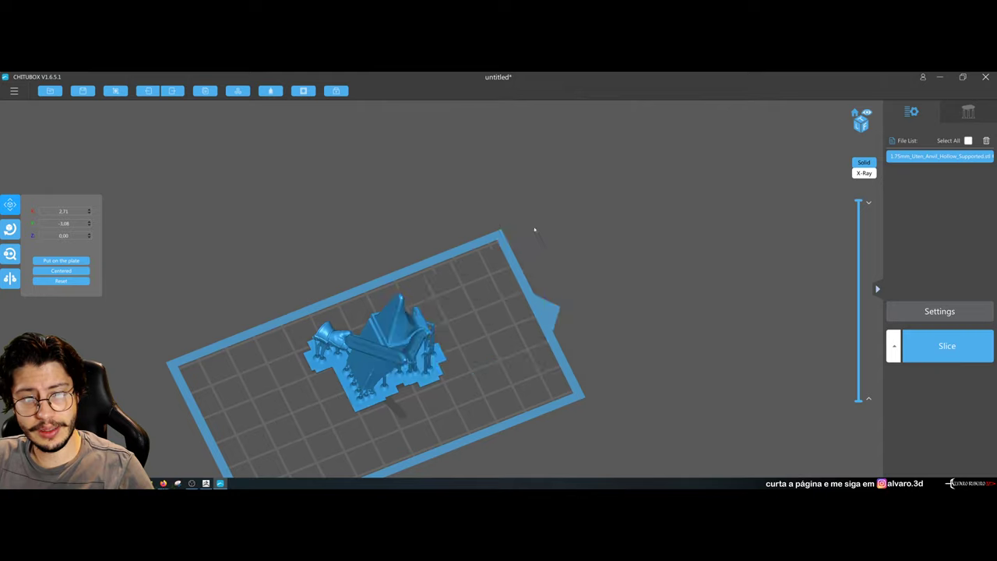
{"action": "key", "text": "Delete"}
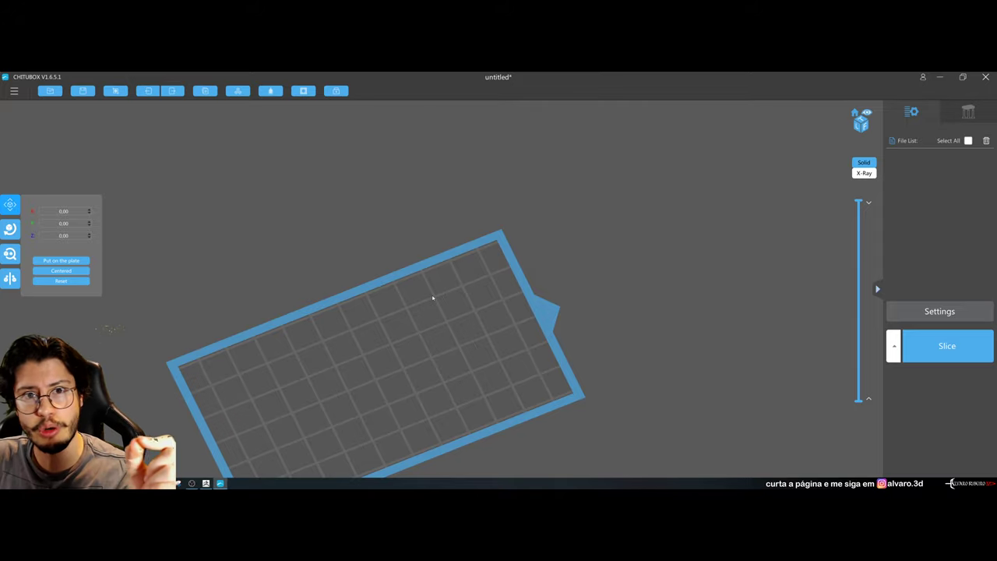
Look over the empty build plate, switch back to ZBrush and view the facade at an angle
{"action": "mouse_move", "coordinate": [402, 292]}
{"action": "left_mouse_down"}
{"action": "mouse_move", "coordinate": [382, 314]}
{"action": "mouse_move", "coordinate": [390, 305]}
{"action": "left_mouse_up"}
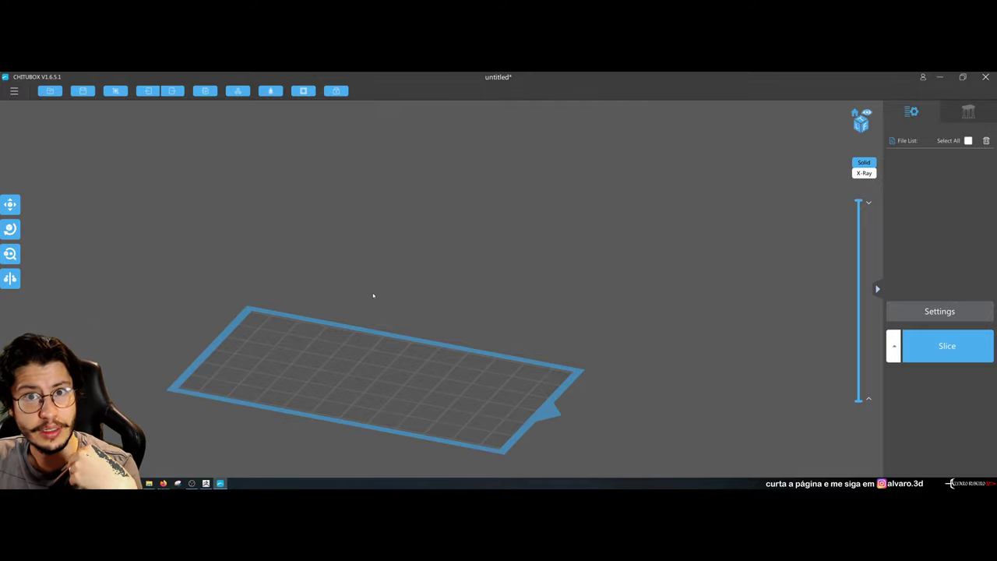
{"action": "left_click_drag", "start_coordinate": [373, 295], "coordinate": [373, 288]}
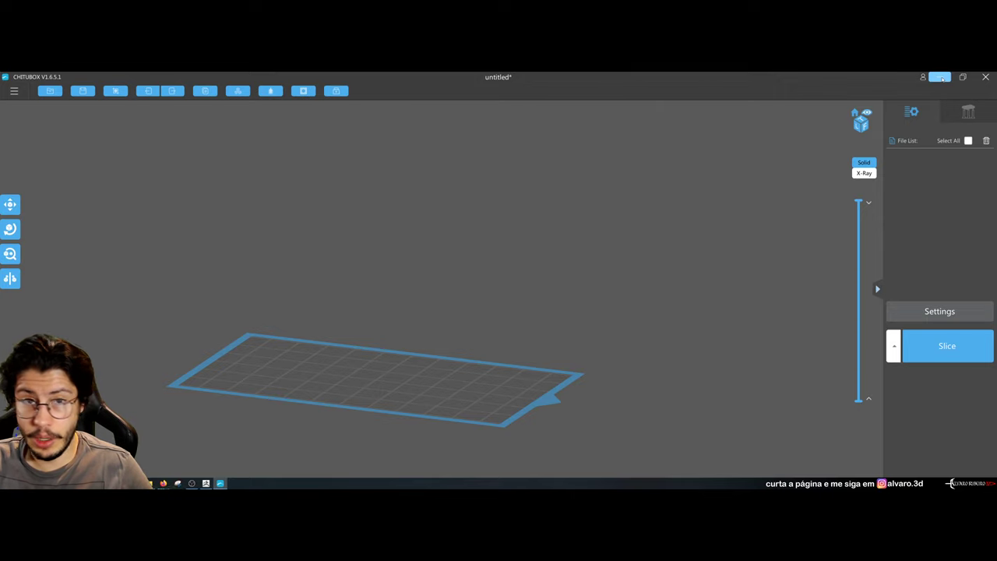
{"action": "left_click", "coordinate": [941, 77]}
{"action": "left_click_drag", "start_coordinate": [585, 241], "coordinate": [616, 262]}
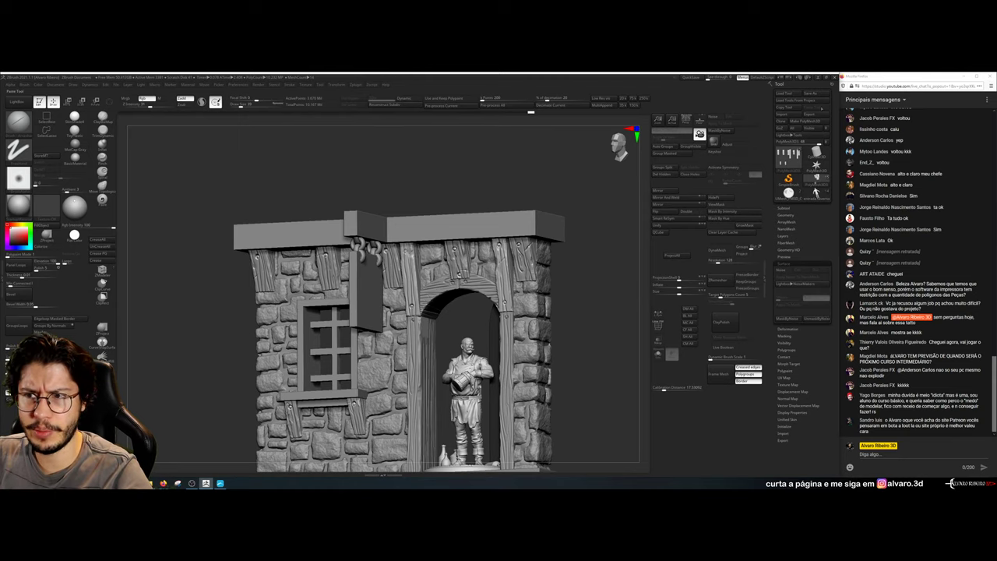
Save the facade tool over the existing entrada taverna2.ztl file
{"action": "left_click", "coordinate": [816, 94]}
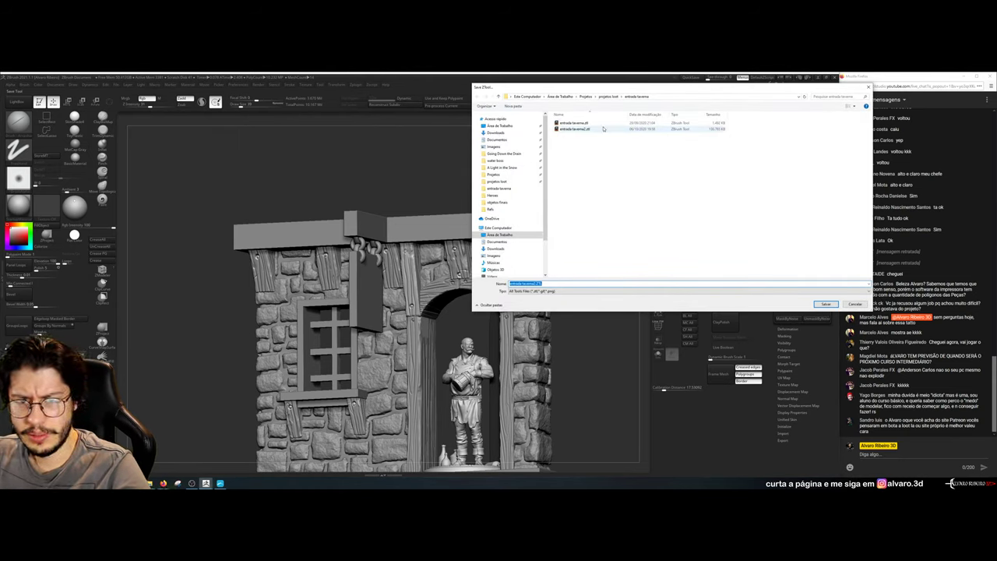
{"action": "double_click", "coordinate": [603, 129]}
{"action": "left_click", "coordinate": [518, 277]}
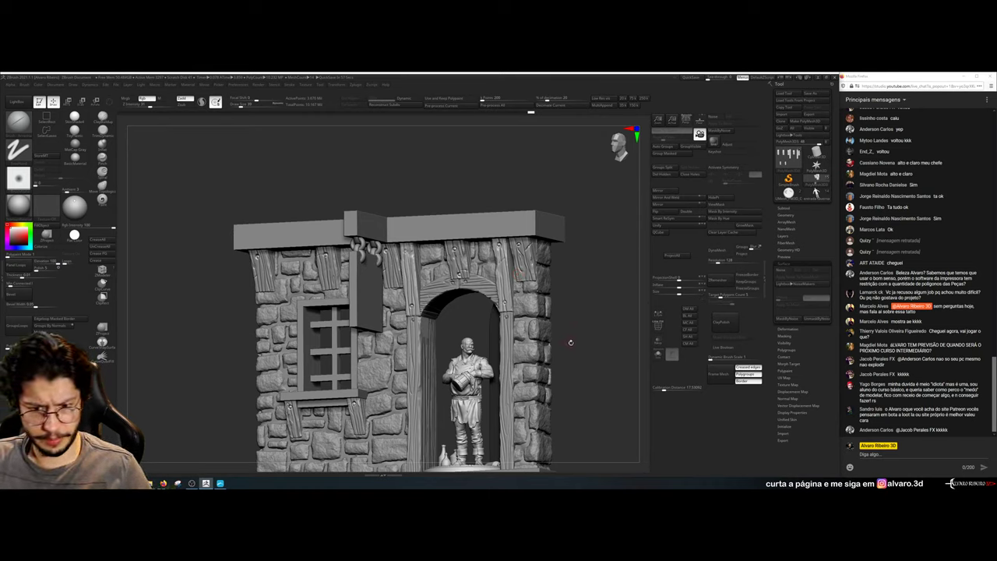
Make the facade's stone wall subtool active, adjust the brush size over the masonry beside the doorway and choose the Move brush
{"action": "left_click_drag", "start_coordinate": [570, 352], "coordinate": [534, 352], "text": "shift"}
{"action": "left_click", "coordinate": [540, 374], "text": "alt"}
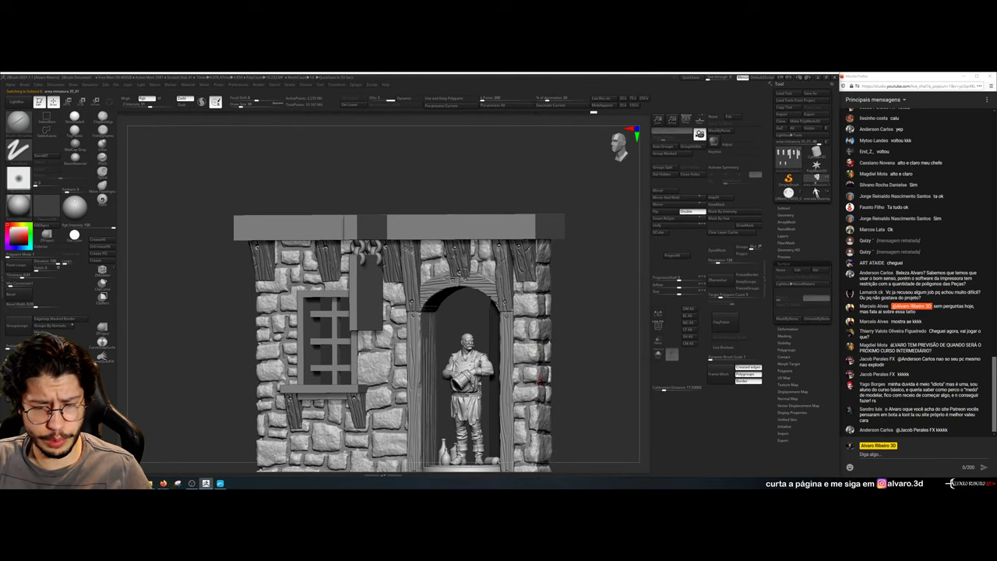
{"action": "key", "text": "f"}
{"action": "left_click_drag", "start_coordinate": [550, 275], "coordinate": [585, 329]}
{"action": "key", "text": "f"}
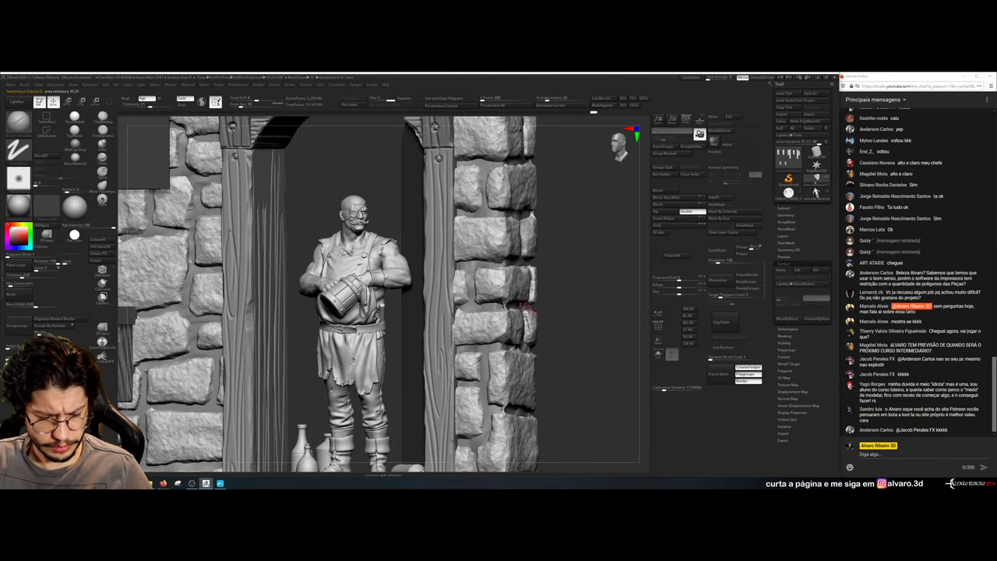
{"action": "left_click_drag", "start_coordinate": [585, 283], "coordinate": [500, 313]}
{"action": "key", "text": "s"}
{"action": "left_click_drag", "start_coordinate": [540, 341], "coordinate": [519, 264]}
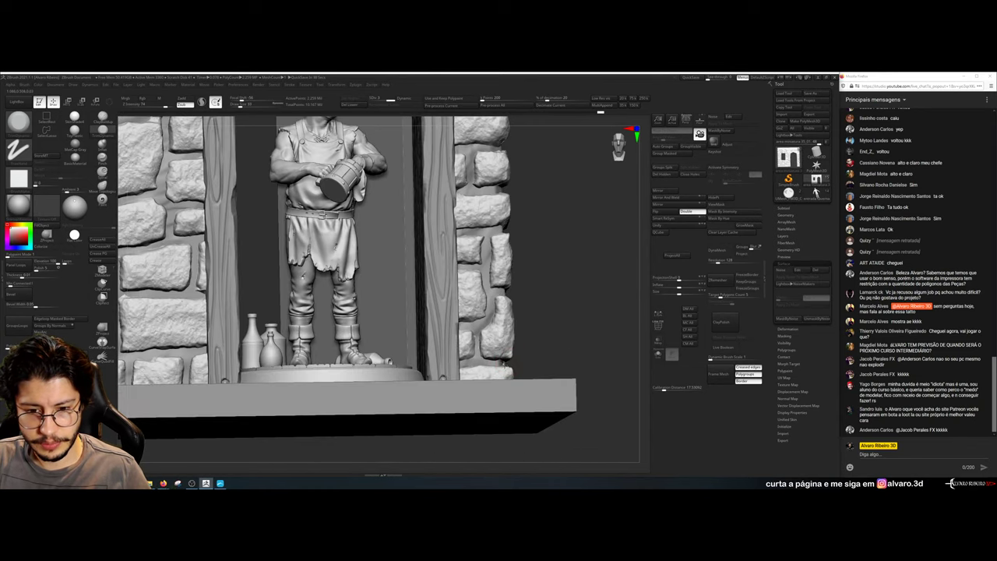
{"action": "key", "text": "b"}
{"action": "key", "text": "m"}
{"action": "key", "text": "v"}
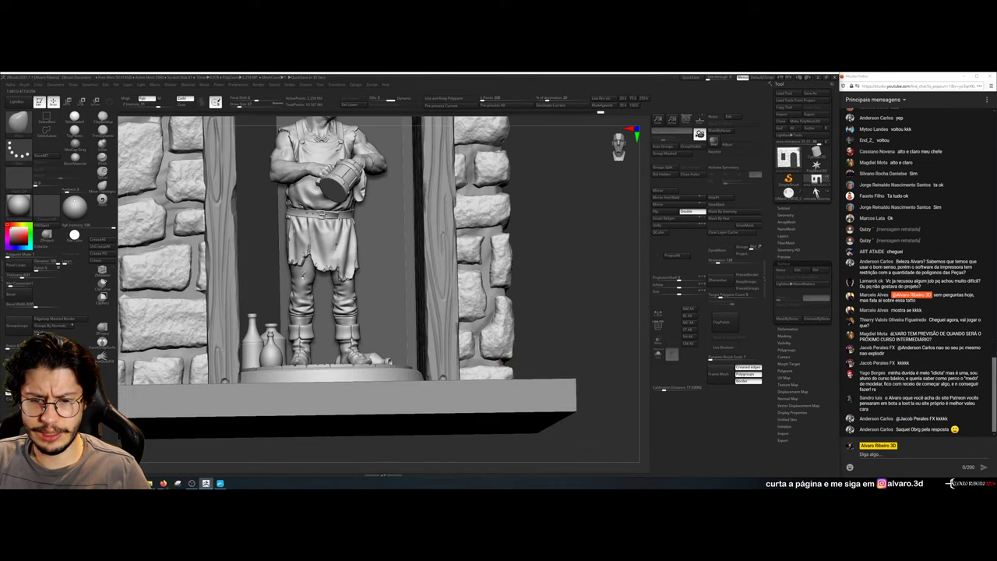
Compare the facade's front with perspective switched off and on, and view the lower wall and base
{"action": "left_click_drag", "start_coordinate": [537, 162], "coordinate": [579, 252], "text": "alt"}
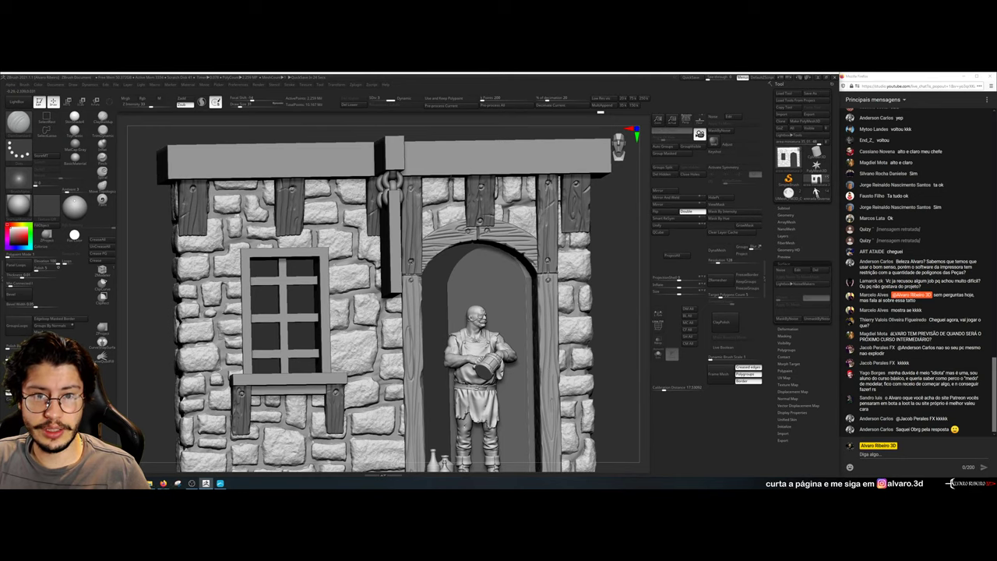
{"action": "key", "text": "p"}
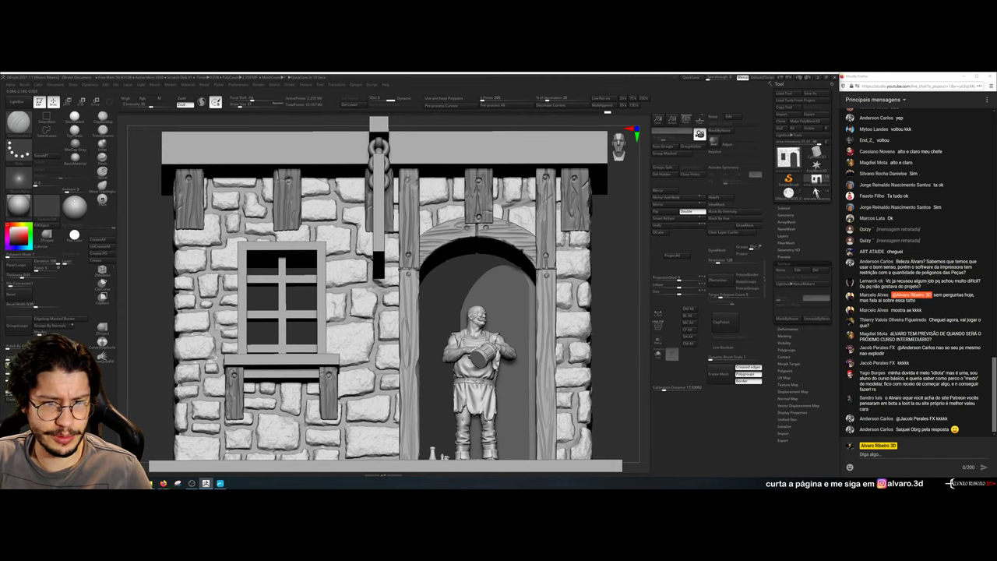
{"action": "key", "text": "p"}
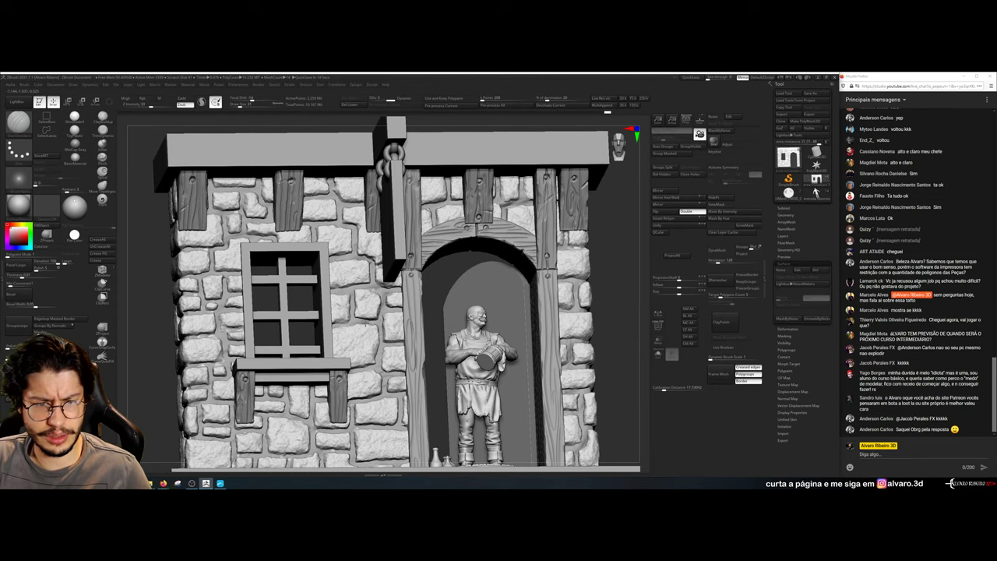
{"action": "left_click_drag", "start_coordinate": [611, 357], "coordinate": [667, 333], "text": "alt"}
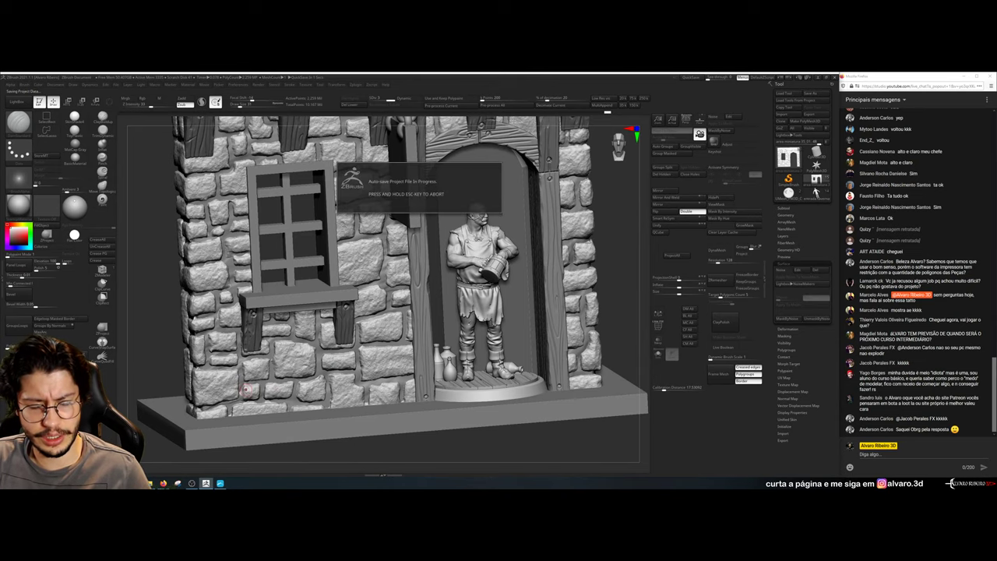
Reshape the outer stones along the window-side corner of the wall with small brush strokes
{"action": "left_click_drag", "start_coordinate": [166, 361], "coordinate": [162, 351]}
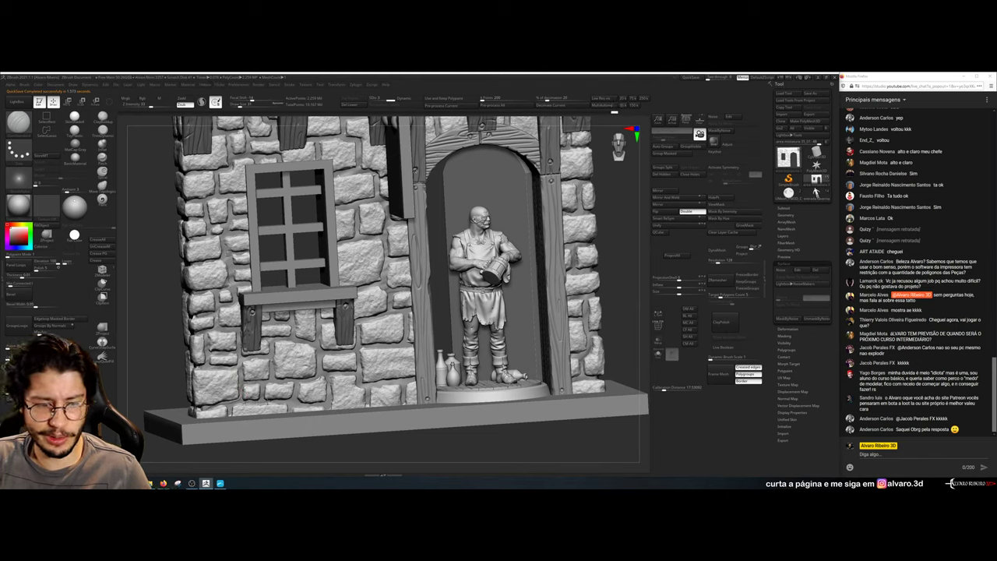
{"action": "mouse_move", "coordinate": [158, 339]}
{"action": "left_mouse_down"}
{"action": "mouse_move", "coordinate": [173, 321]}
{"action": "mouse_move", "coordinate": [161, 328]}
{"action": "left_mouse_up"}
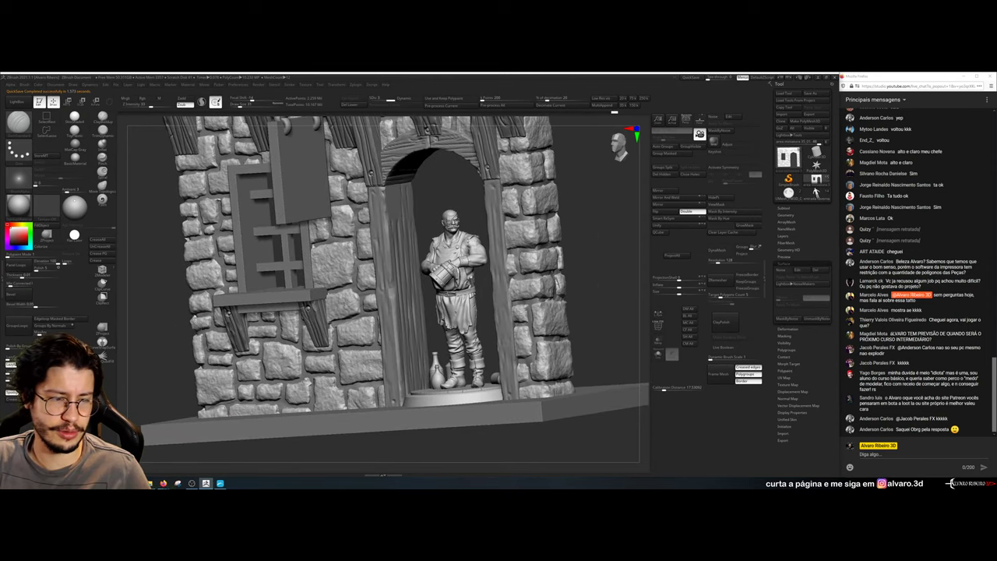
{"action": "right_click_drag", "start_coordinate": [162, 328], "coordinate": [195, 319], "text": "ctrl"}
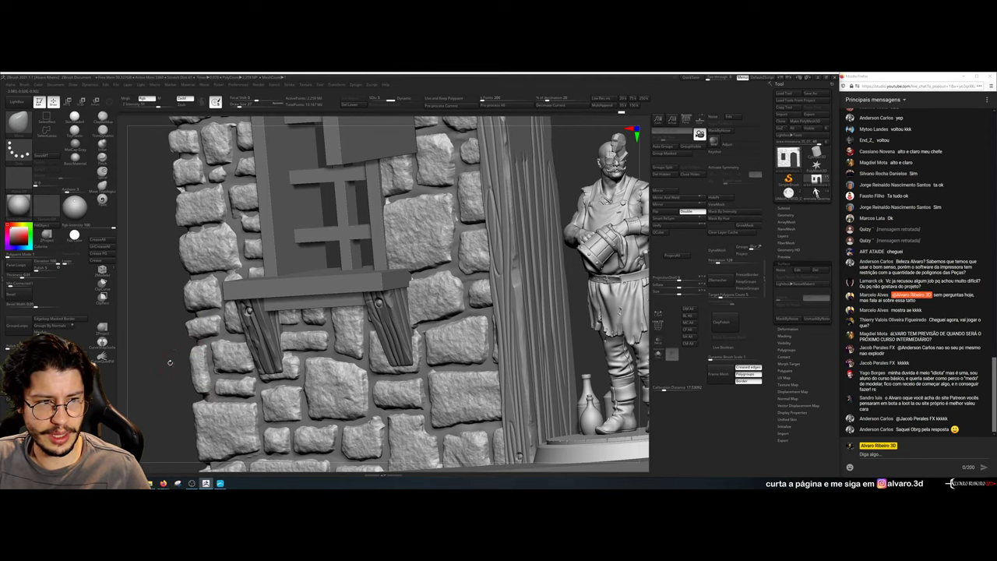
{"action": "right_click_drag", "start_coordinate": [183, 229], "coordinate": [195, 226]}
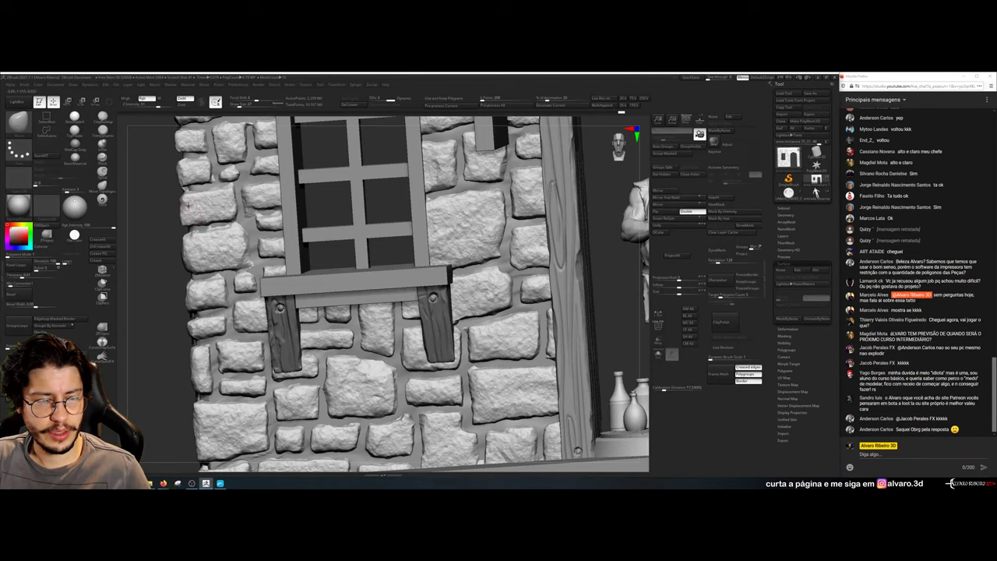
{"action": "left_click_drag", "start_coordinate": [186, 196], "coordinate": [186, 191]}
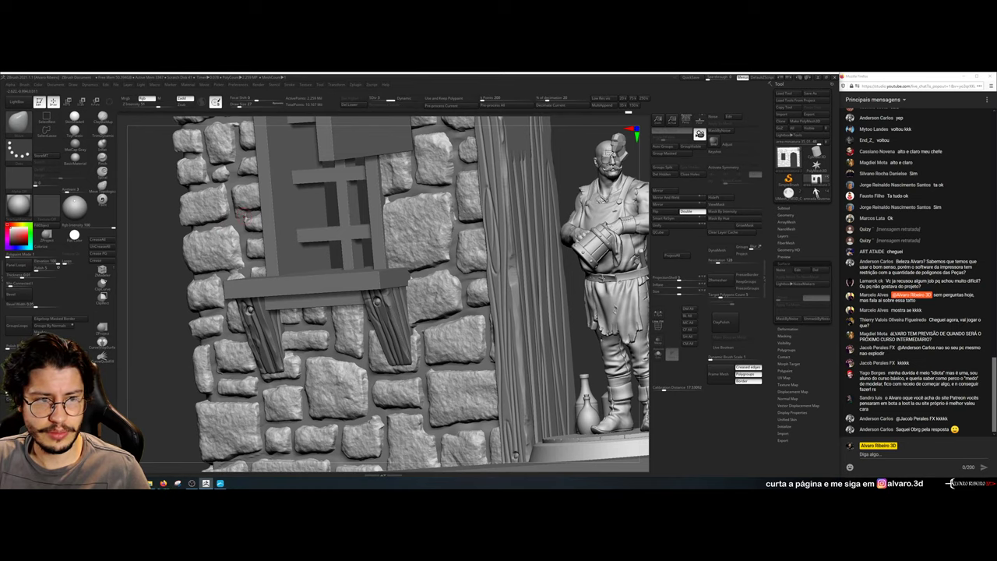
{"action": "left_click_drag", "start_coordinate": [136, 250], "coordinate": [179, 325], "text": "alt"}
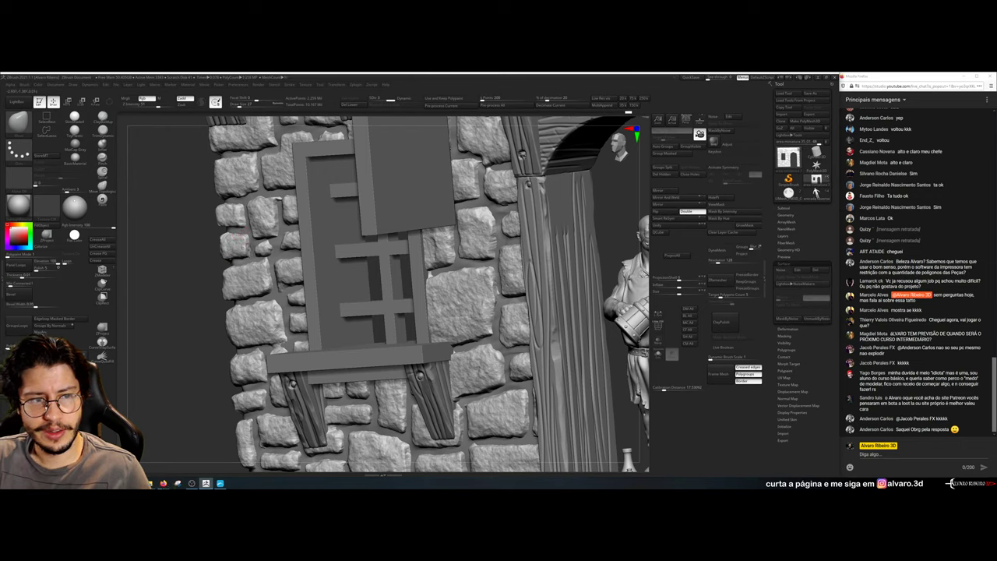
Switch between sculpting brushes and refine the lower stones around the wall corner below the window sill
{"action": "key", "text": "1"}
{"action": "key", "text": "2"}
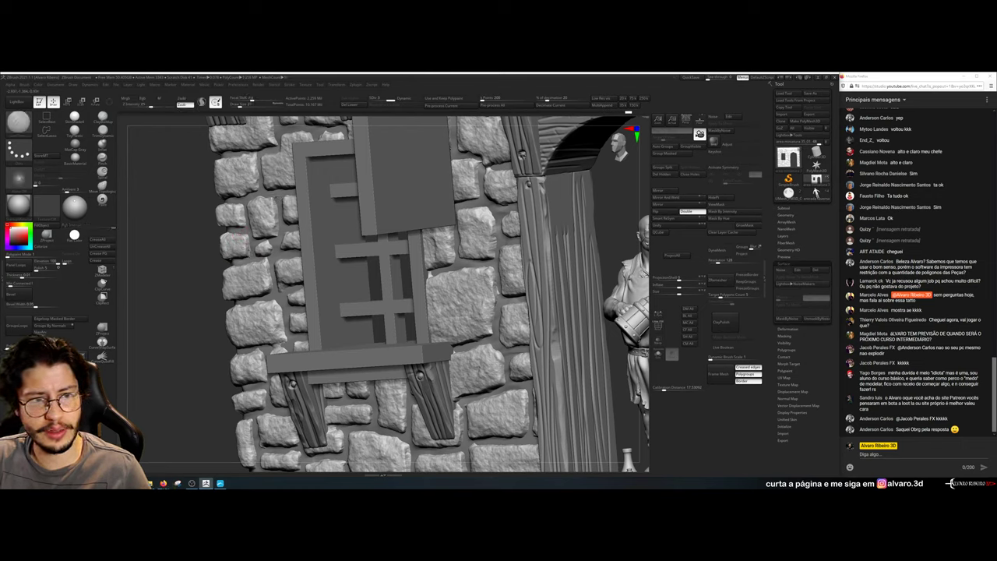
{"action": "right_click_drag", "start_coordinate": [264, 441], "coordinate": [279, 308], "text": "alt"}
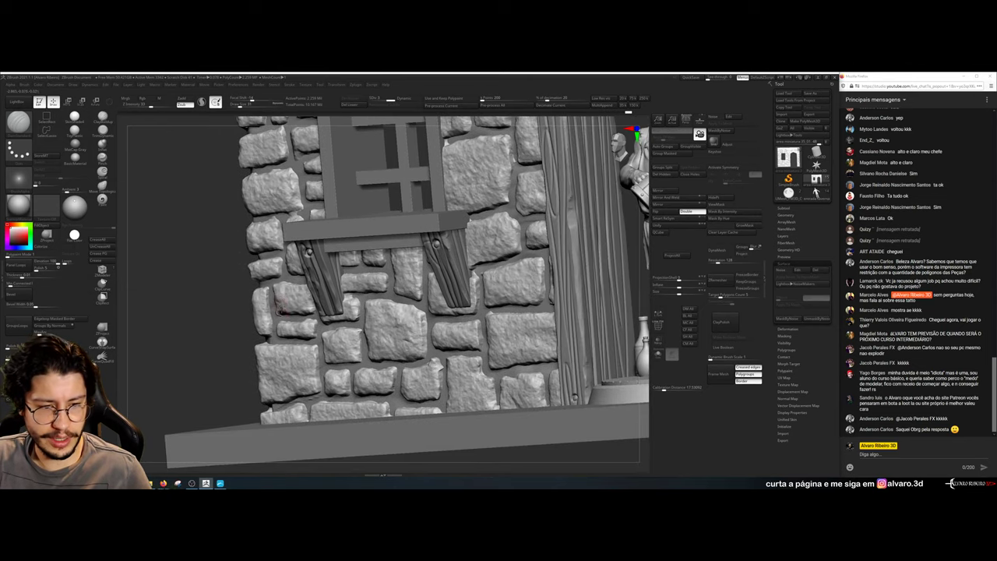
{"action": "key", "text": "3"}
{"action": "right_click_drag", "start_coordinate": [243, 406], "coordinate": [327, 409]}
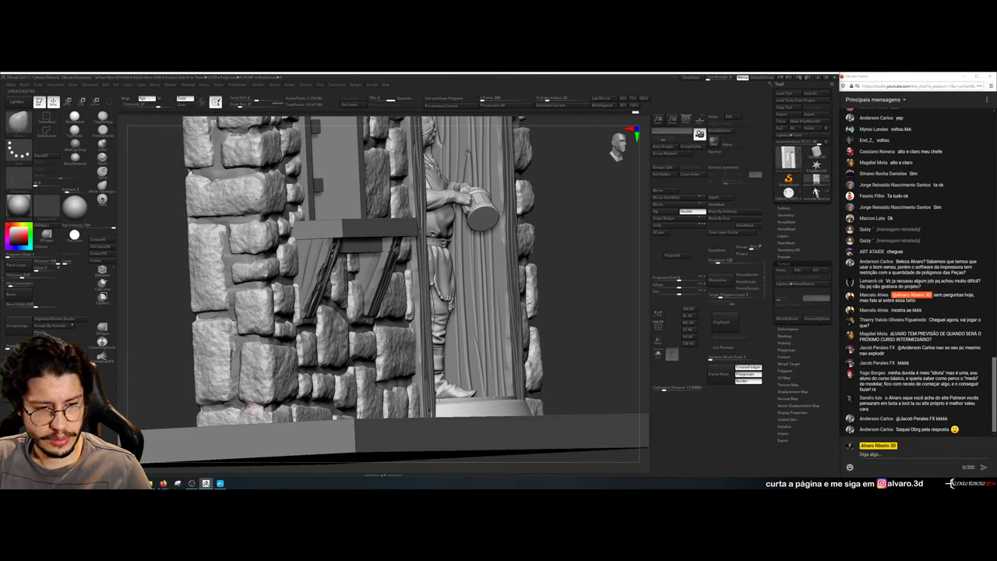
{"action": "key", "text": "2"}
{"action": "key", "text": "s"}
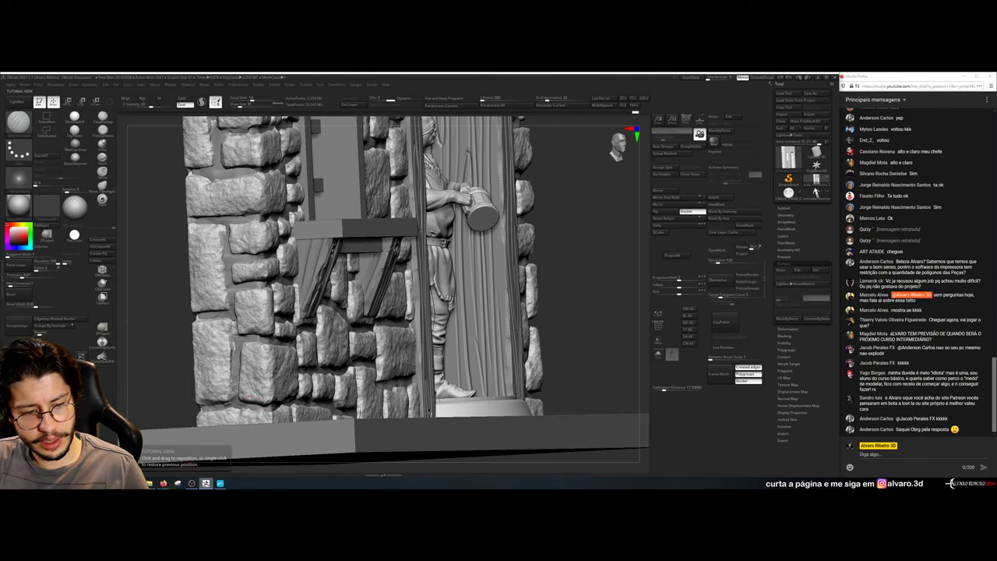
Switch to OBS, return to ZBrush, view the dragon mermaid statue image and come back to the facade
{"action": "left_click", "coordinate": [191, 483]}
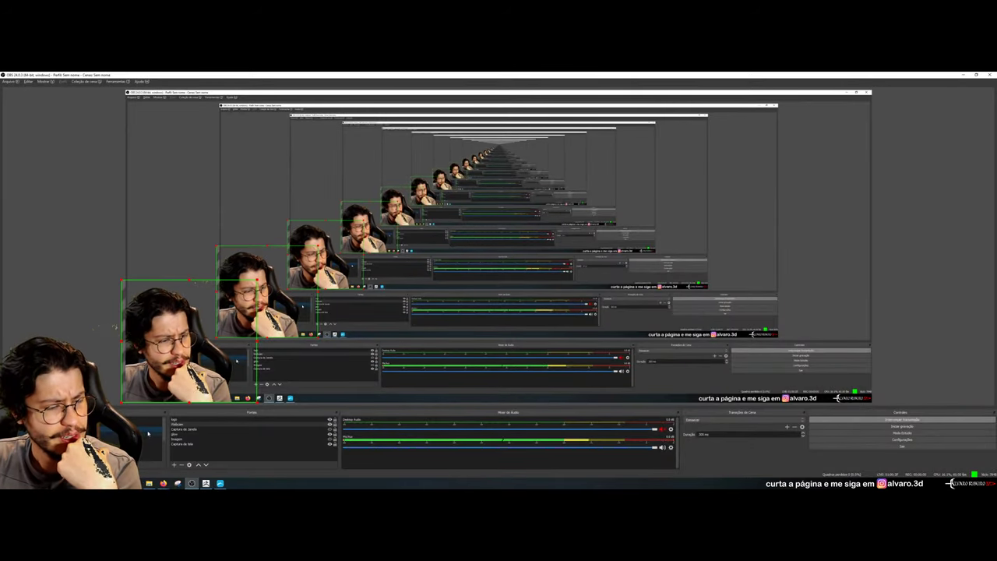
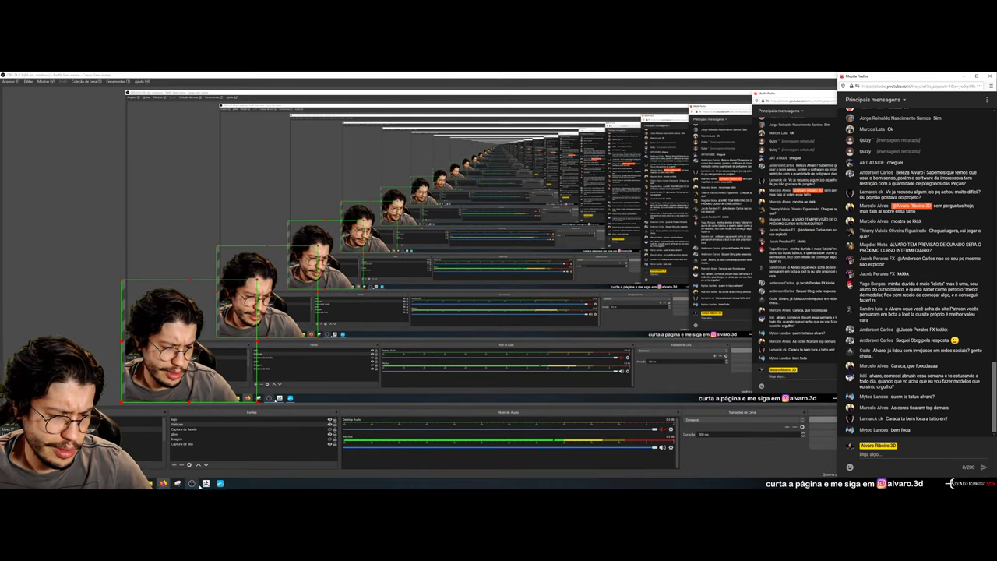
{"action": "key", "text": "alt+Tab"}
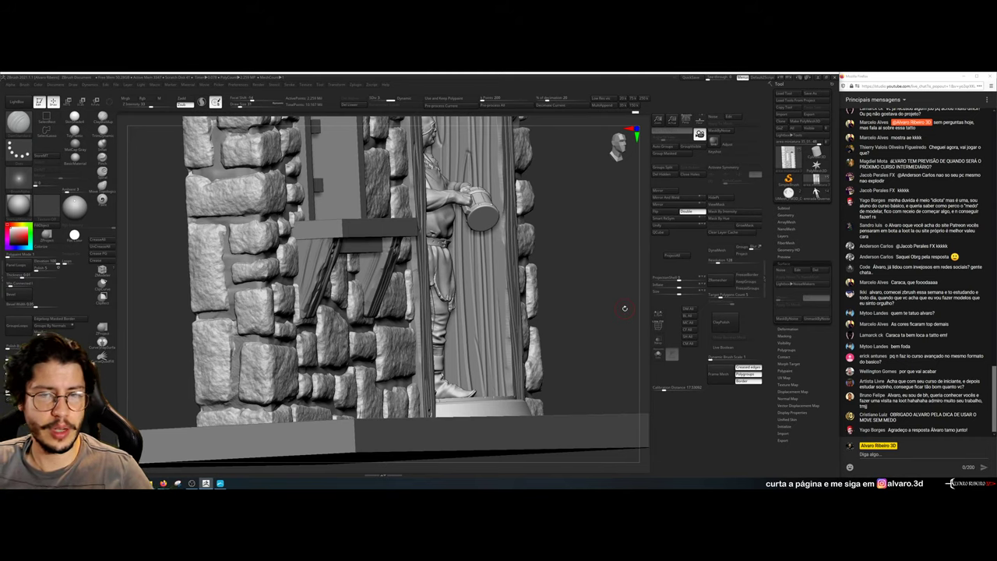
{"action": "key", "text": "alt+Tab"}
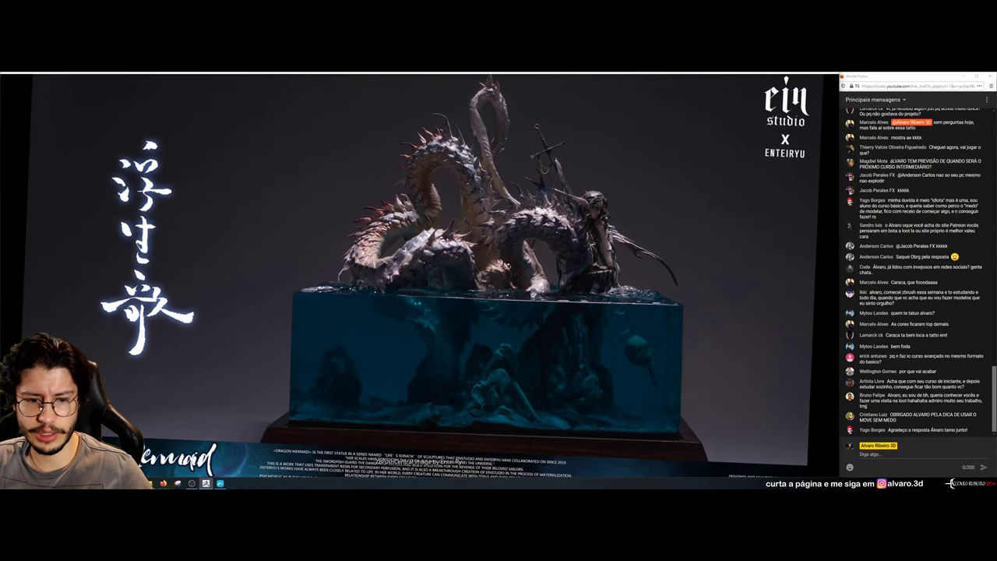
{"action": "key", "text": "alt+Tab"}
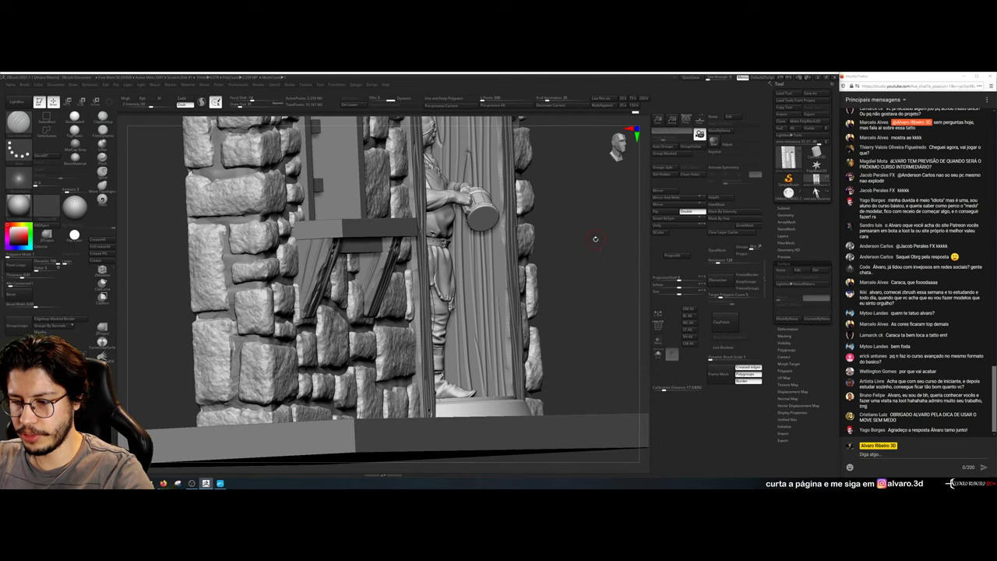
Examine the whole facade from the front and from a raised angle, and switch to OBS
{"action": "left_click_drag", "start_coordinate": [585, 214], "coordinate": [161, 288]}
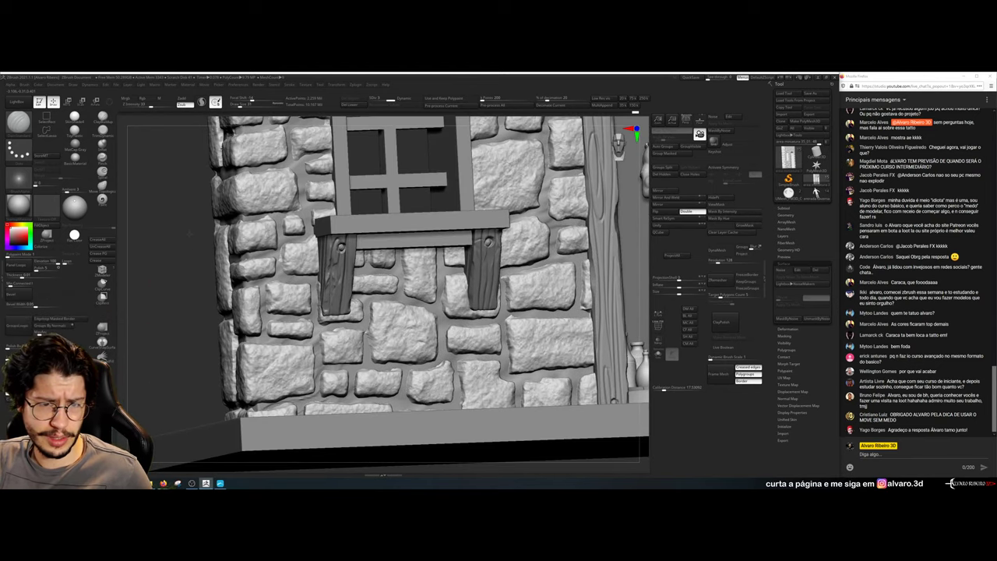
{"action": "key", "text": "f"}
{"action": "left_click_drag", "start_coordinate": [184, 163], "coordinate": [284, 188]}
{"action": "left_click_drag", "start_coordinate": [591, 300], "coordinate": [560, 301]}
{"action": "left_click_drag", "start_coordinate": [487, 285], "coordinate": [572, 250], "text": "alt"}
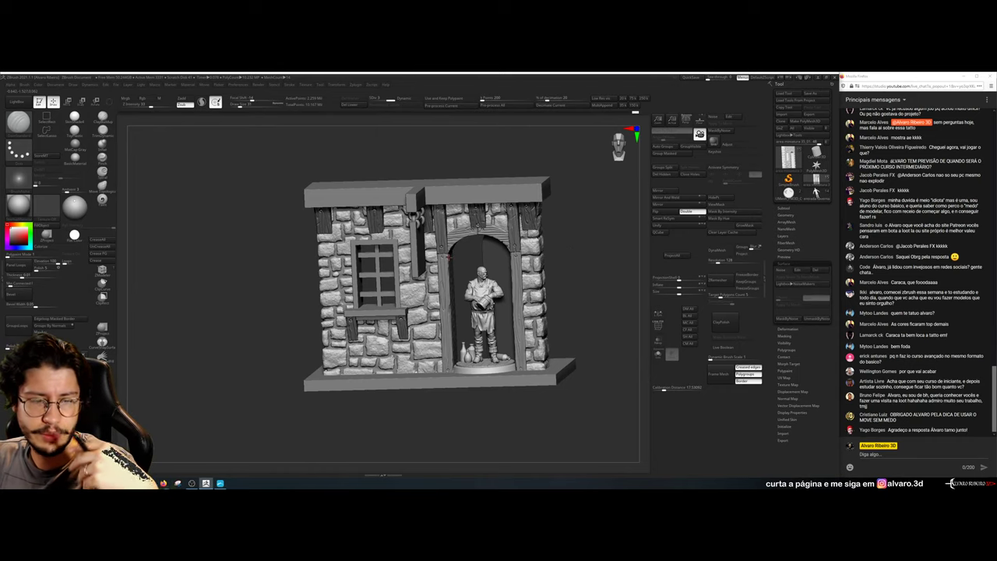
{"action": "left_click_drag", "start_coordinate": [555, 227], "coordinate": [574, 235]}
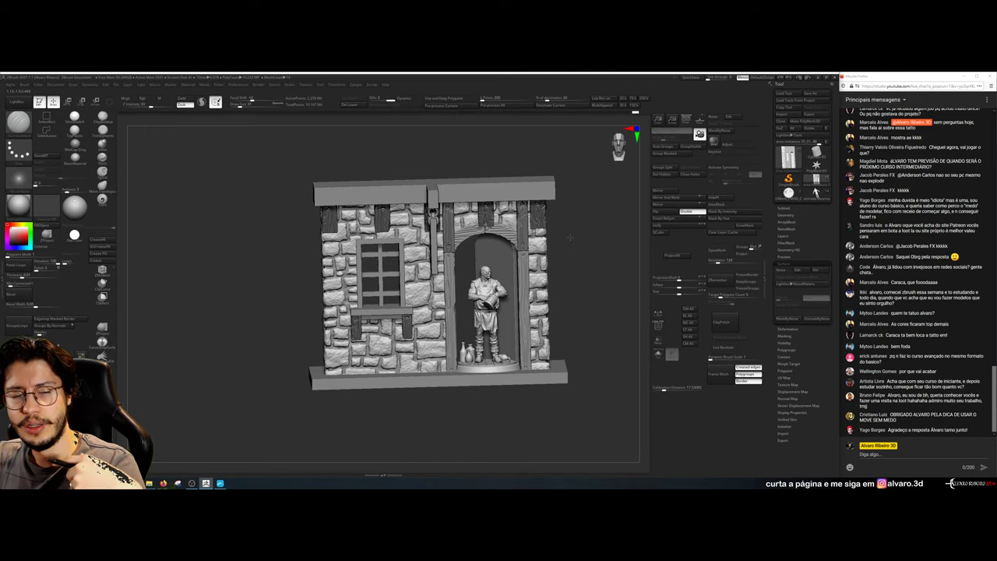
{"action": "mouse_move", "coordinate": [575, 238]}
{"action": "left_mouse_down"}
{"action": "mouse_move", "coordinate": [499, 232]}
{"action": "mouse_move", "coordinate": [557, 269]}
{"action": "left_mouse_up"}
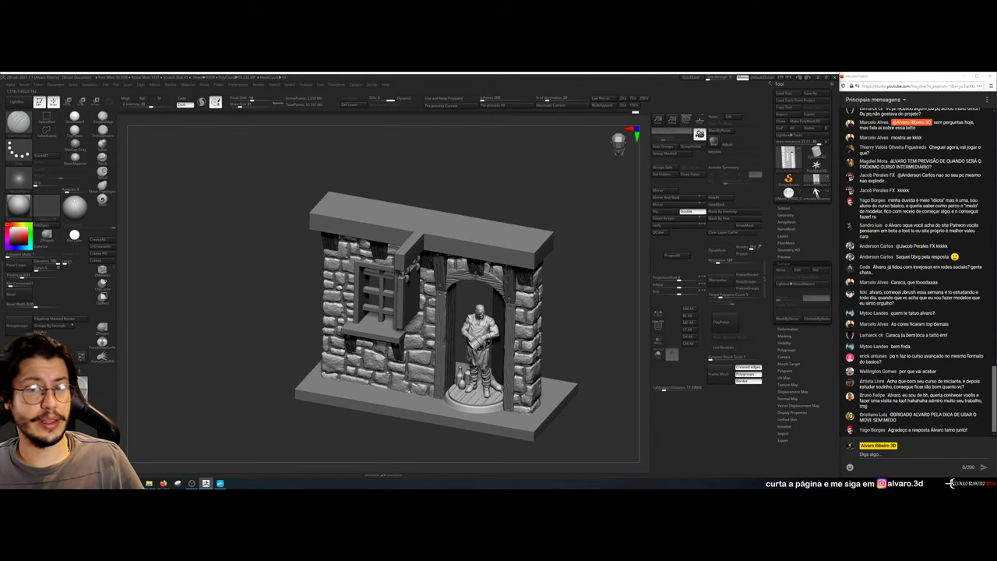
{"action": "left_click", "coordinate": [192, 483]}
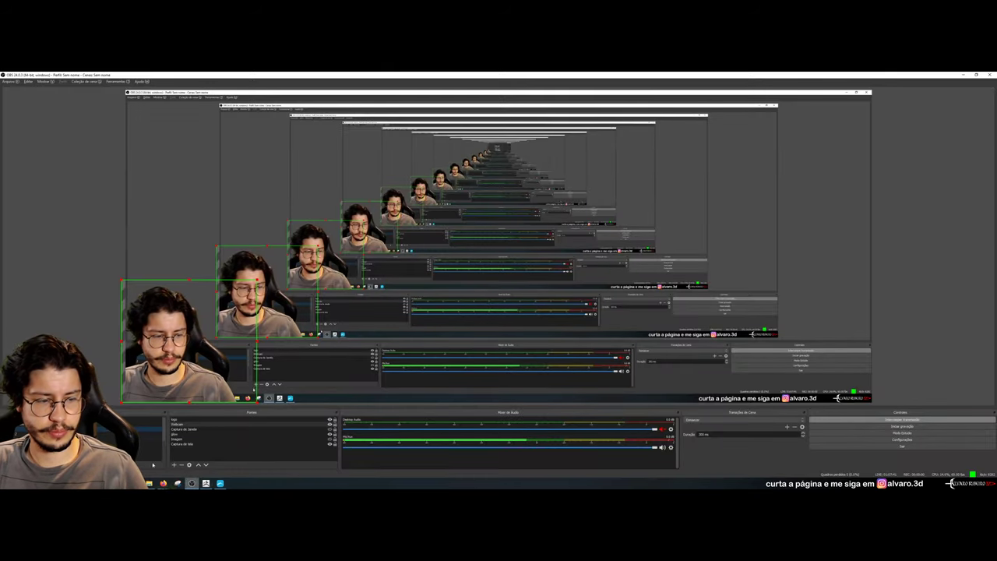